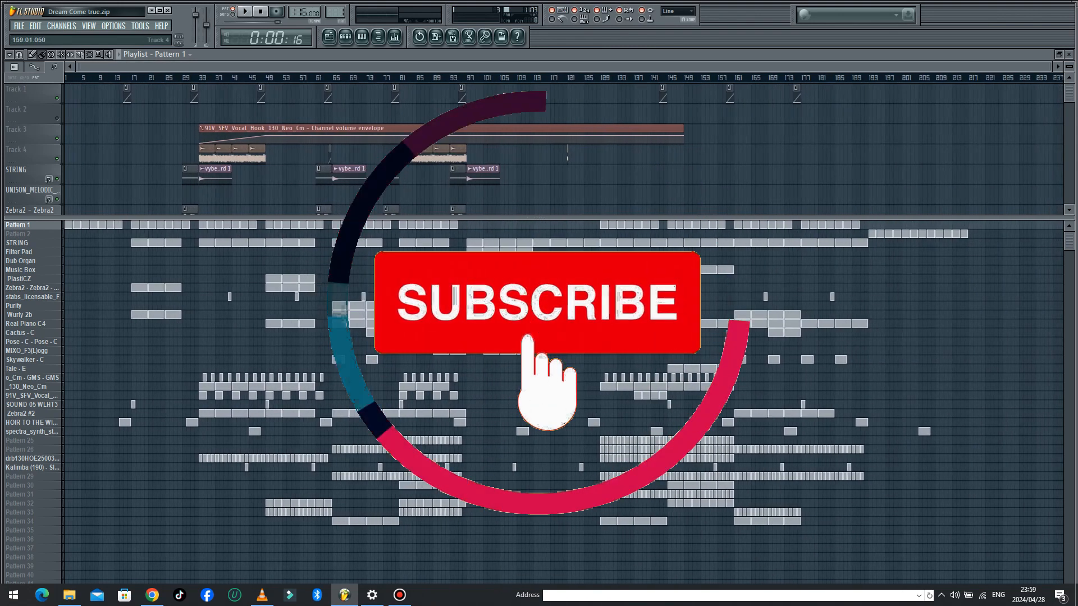
Review the playlist arrangement from the first tracks down to track 20
{"action": "scroll", "coordinate": [722, 139], "scroll_direction": "down", "scroll_amount": 6}
{"action": "scroll", "coordinate": [561, 149], "scroll_direction": "down", "scroll_amount": 4}
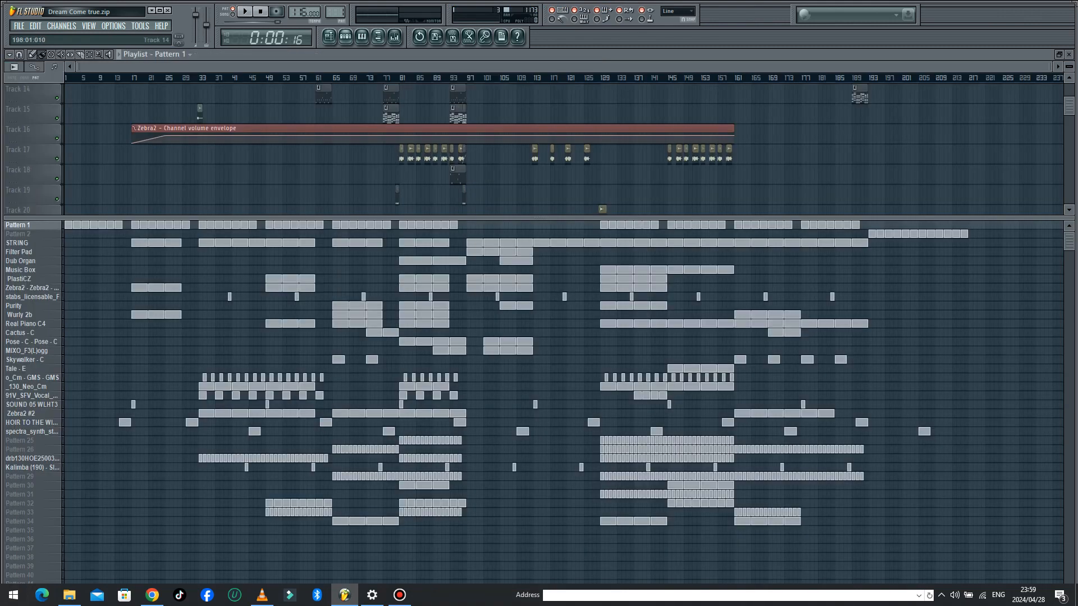
{"action": "left_click_drag", "start_coordinate": [1069, 105], "coordinate": [1069, 93]}
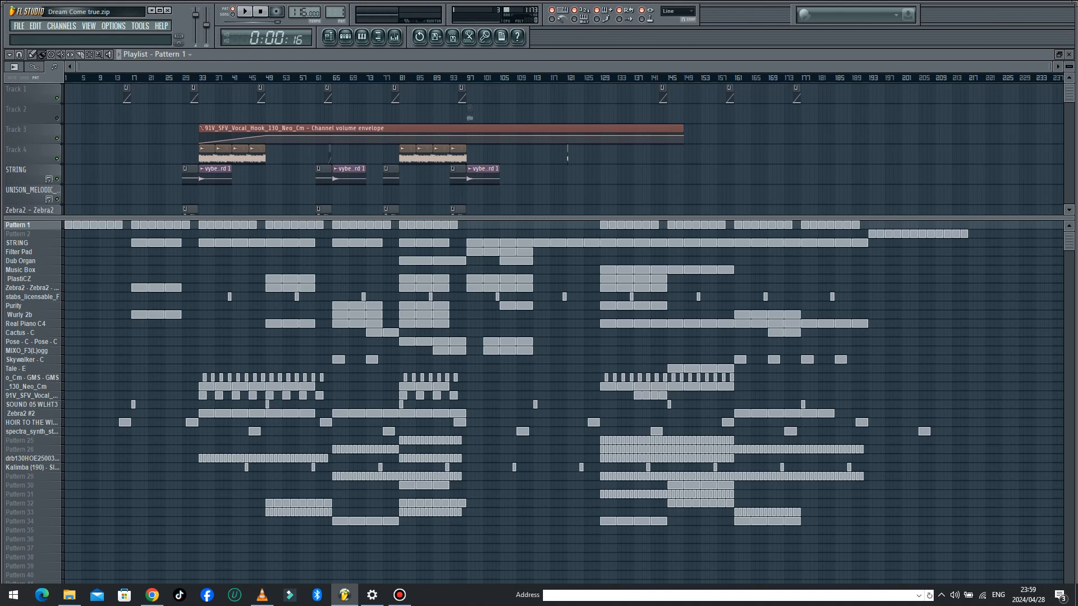
Show the channel rack, open the kick 1111 channel settings, check its function options and audition the kick sample
{"action": "left_click", "coordinate": [329, 36]}
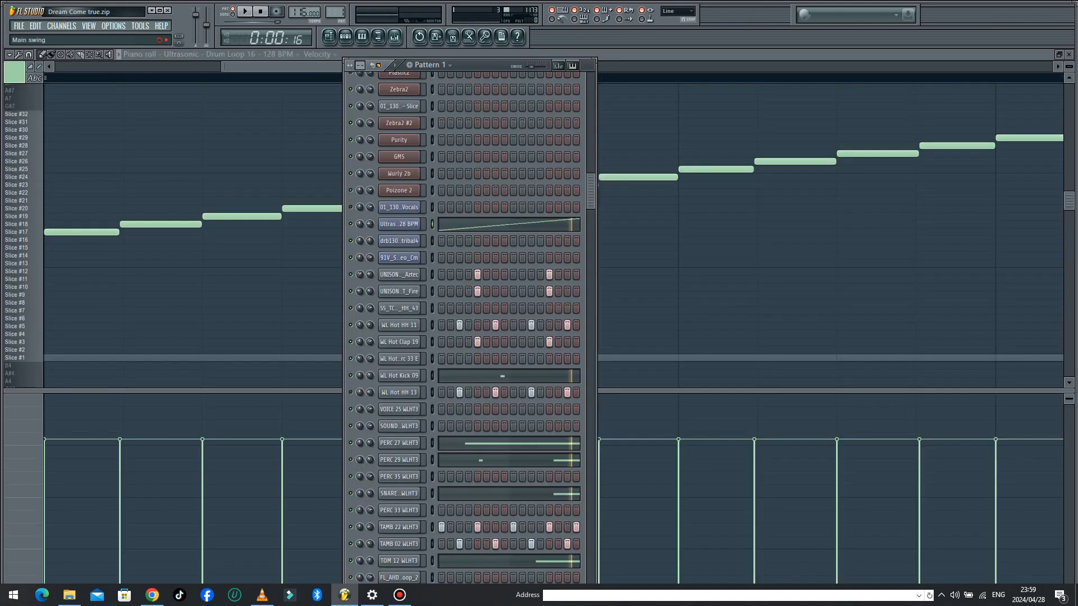
{"action": "scroll", "coordinate": [471, 325], "scroll_direction": "up", "scroll_amount": 4}
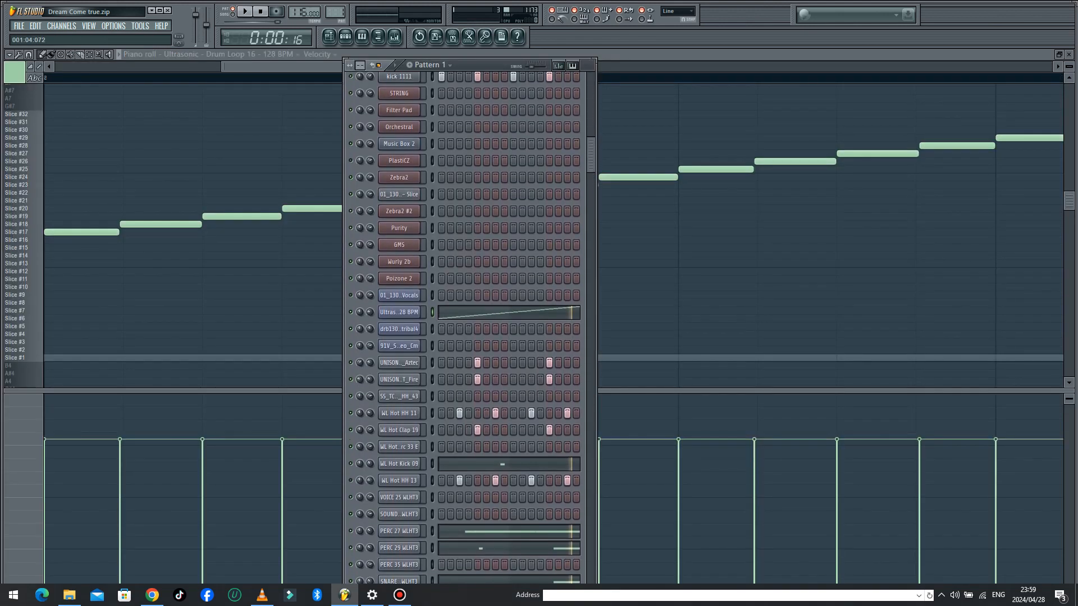
{"action": "scroll", "coordinate": [399, 90], "scroll_direction": "up", "scroll_amount": 2}
{"action": "left_click", "coordinate": [399, 89]}
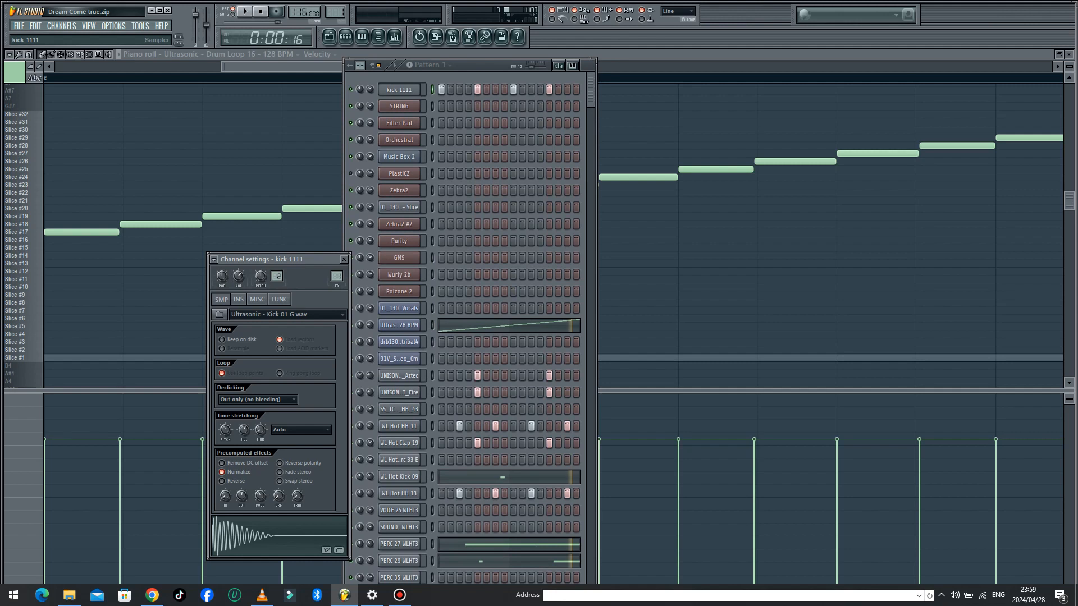
{"action": "left_click", "coordinate": [279, 299]}
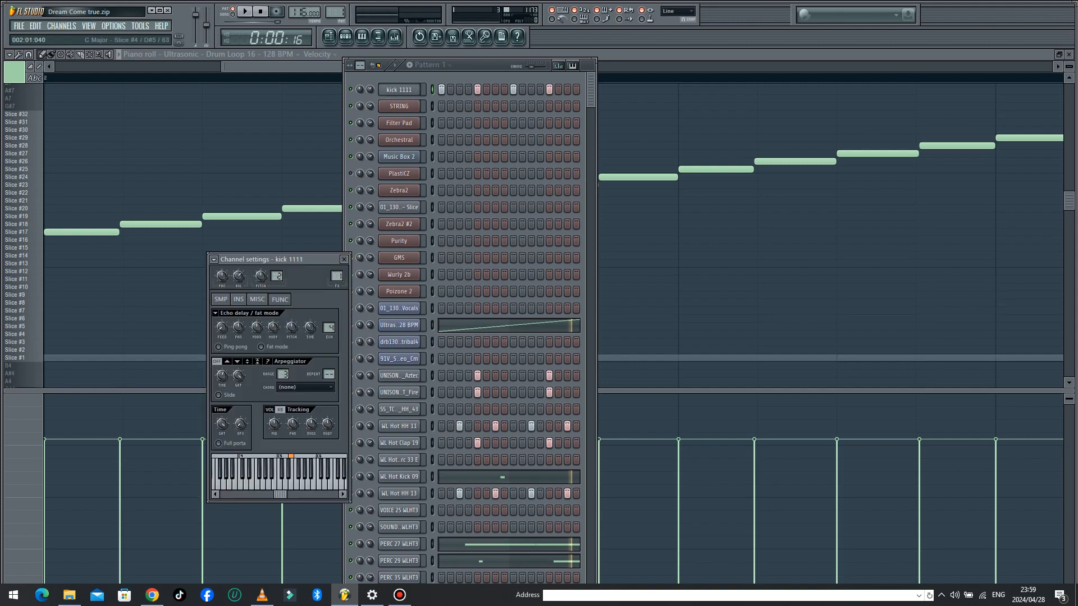
{"action": "left_click", "coordinate": [222, 299]}
{"action": "left_click", "coordinate": [274, 535]}
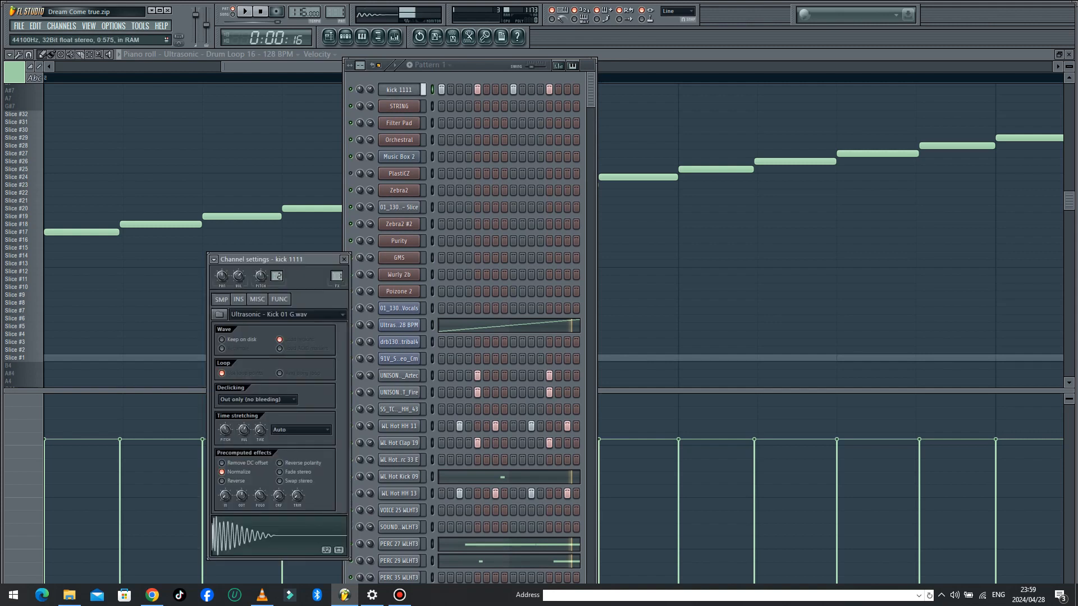
{"action": "left_click", "coordinate": [274, 535]}
{"action": "left_click", "coordinate": [274, 535]}
{"action": "left_click", "coordinate": [274, 536]}
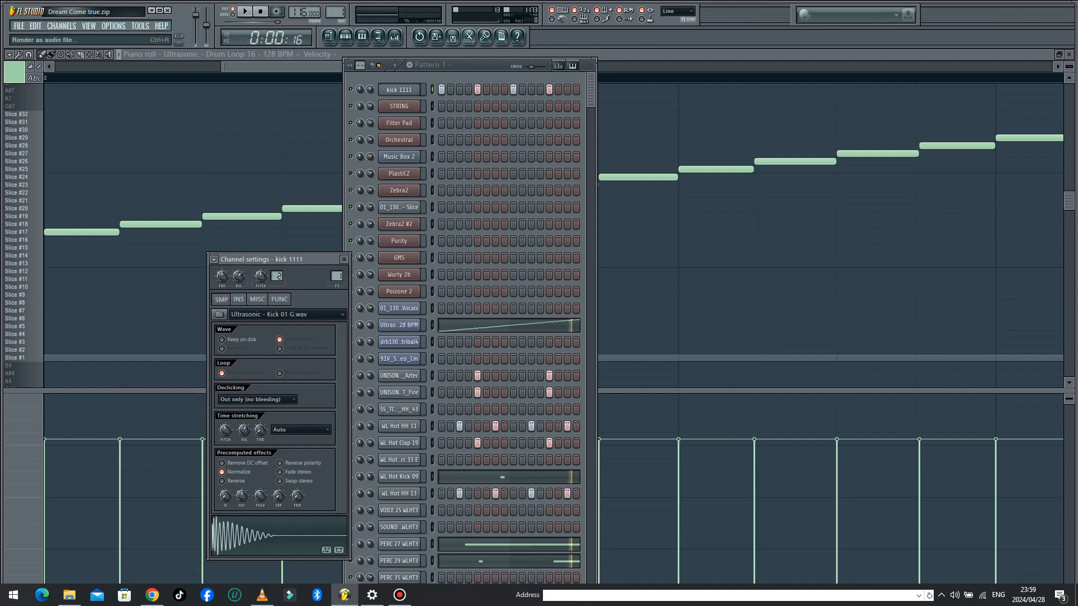
Display the mixer together with the channel rack and select the Ultrasonic drum loop channel
{"action": "left_click", "coordinate": [395, 37]}
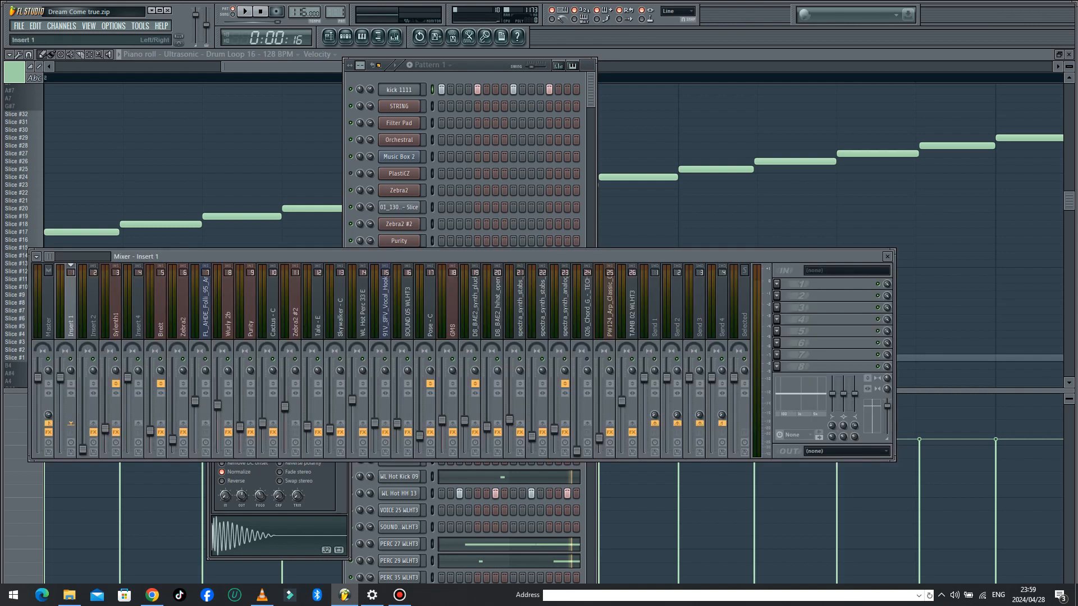
{"action": "left_click", "coordinate": [490, 79]}
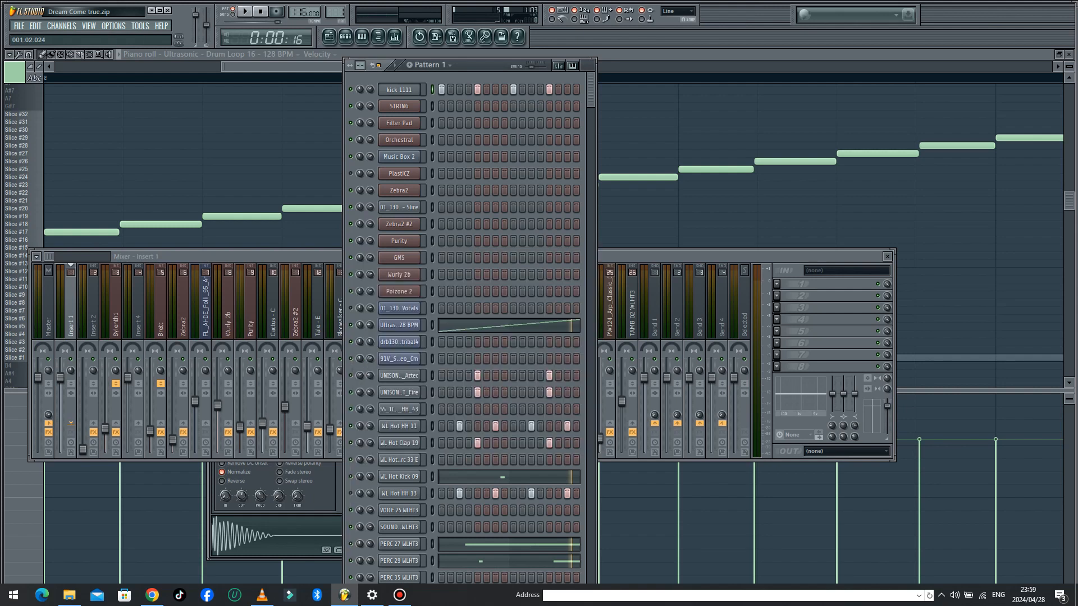
{"action": "scroll", "coordinate": [400, 257], "scroll_direction": "down", "scroll_amount": 6}
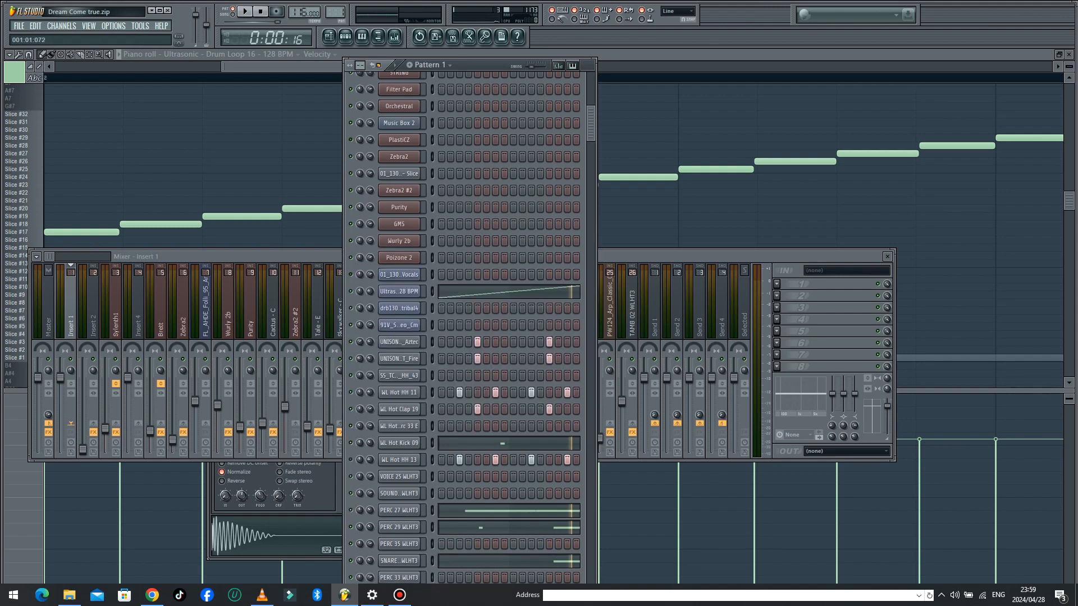
{"action": "left_click", "coordinate": [399, 224]}
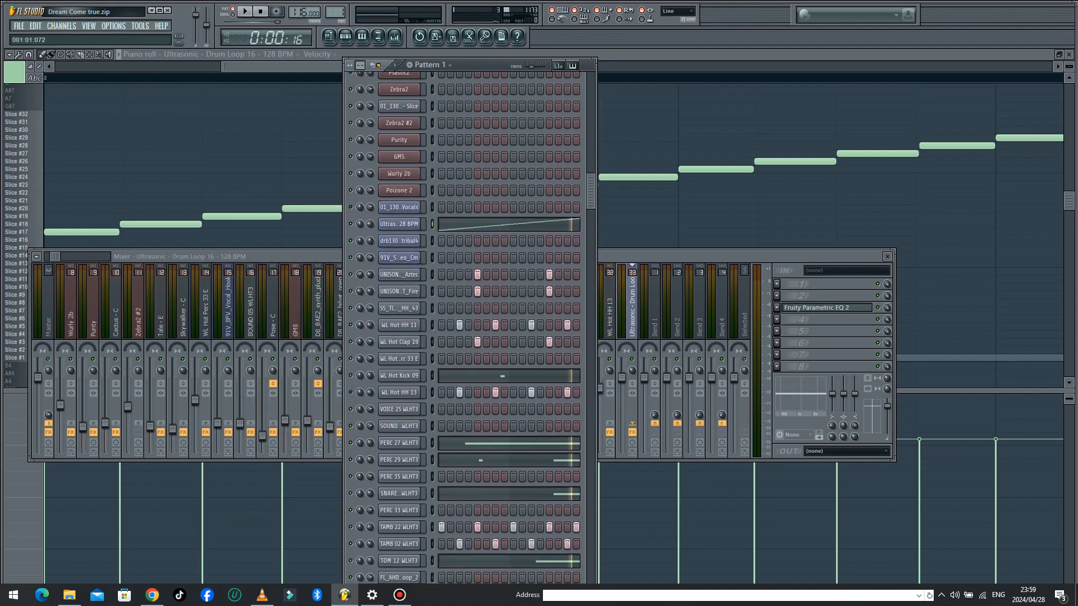
Open the UNISON_RIMSHOT_Aztec and UNISON_RIMSHOT_Fire channels and audition their samples
{"action": "scroll", "coordinate": [399, 252], "scroll_direction": "down", "scroll_amount": 8}
{"action": "left_click", "coordinate": [399, 140]}
{"action": "left_click", "coordinate": [275, 536]}
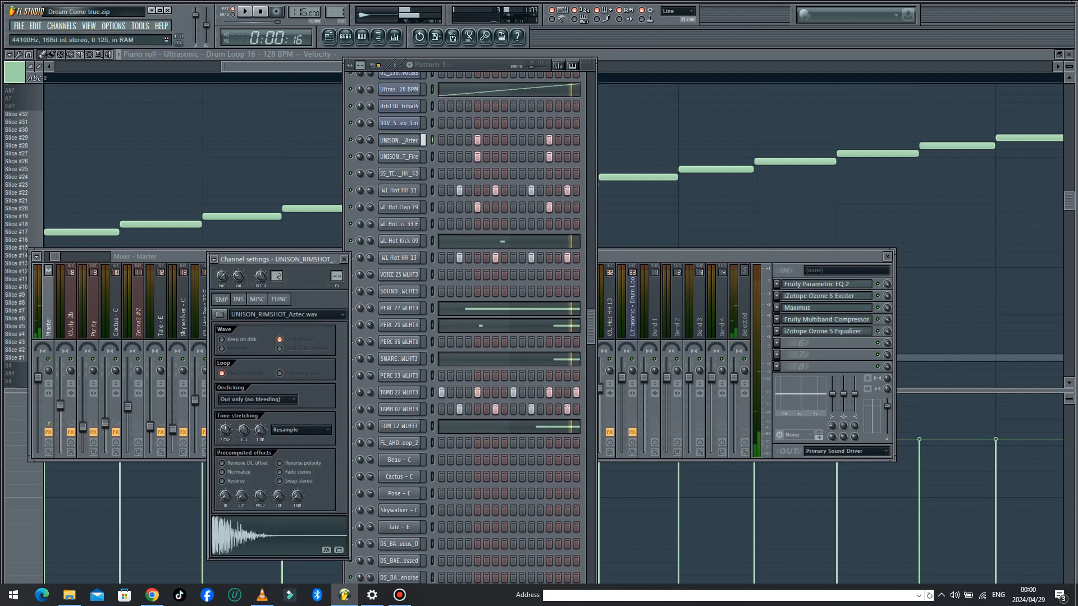
{"action": "left_click", "coordinate": [399, 157]}
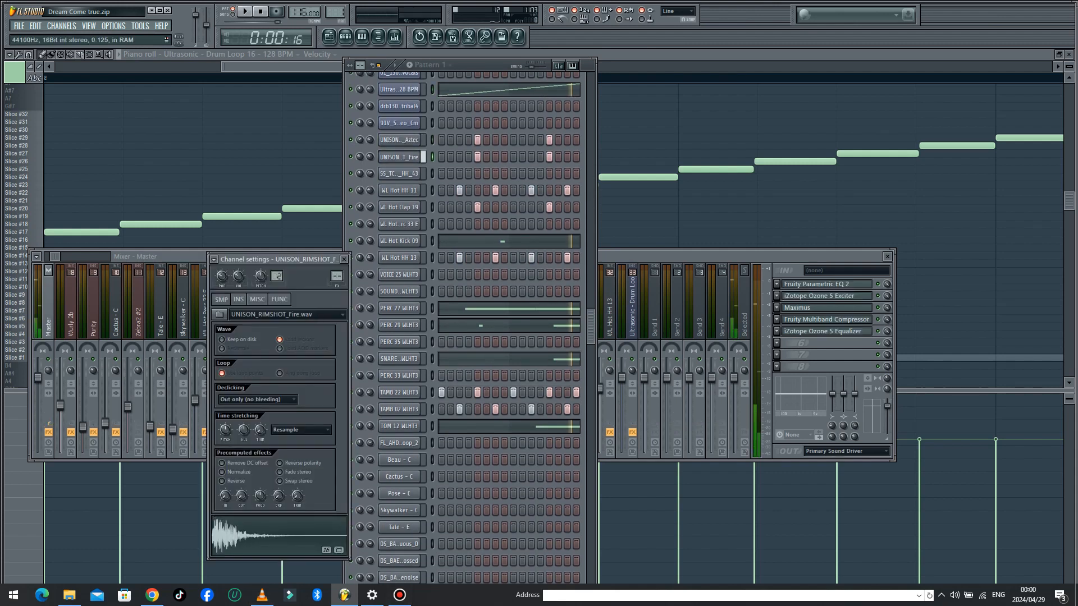
Open the WL Hot Clap 19 channel settings and check its instrument and sample settings
{"action": "left_click", "coordinate": [399, 207]}
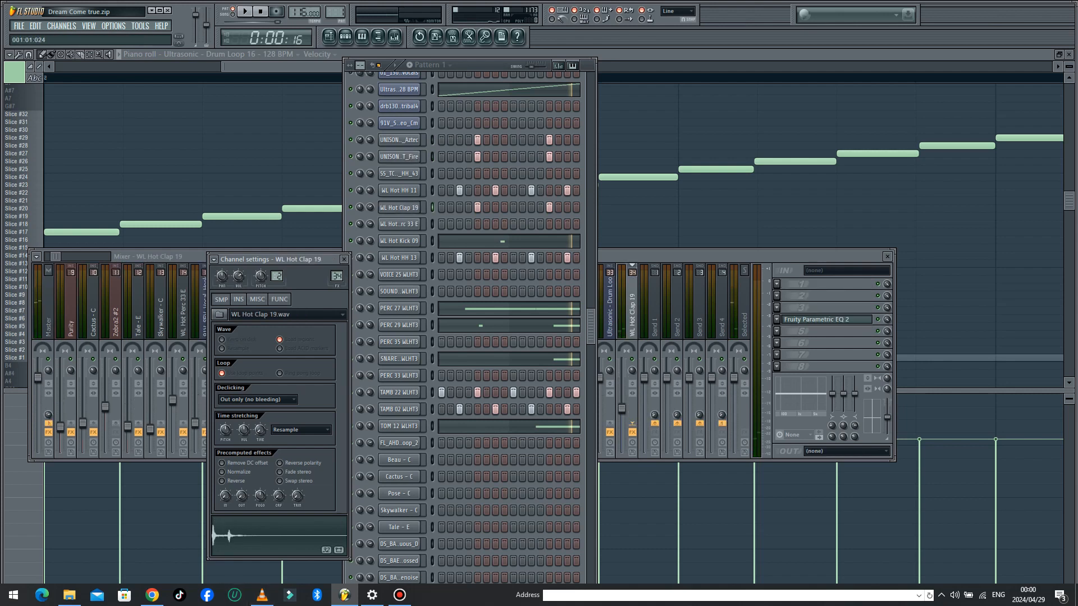
{"action": "left_click", "coordinate": [238, 299]}
{"action": "left_click", "coordinate": [222, 299]}
Open the PERC 29 WLHT3 and TAMB 22 WLHT3 channels and audition their samples
{"action": "left_click", "coordinate": [400, 325]}
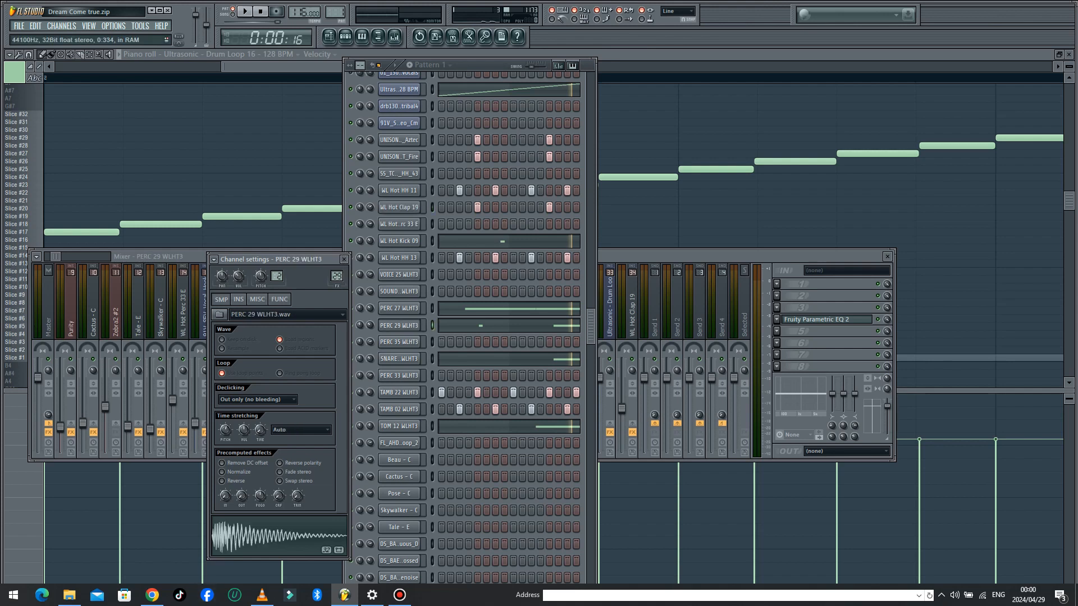
{"action": "key", "text": "q"}
{"action": "left_click", "coordinate": [399, 392]}
{"action": "left_click", "coordinate": [279, 536]}
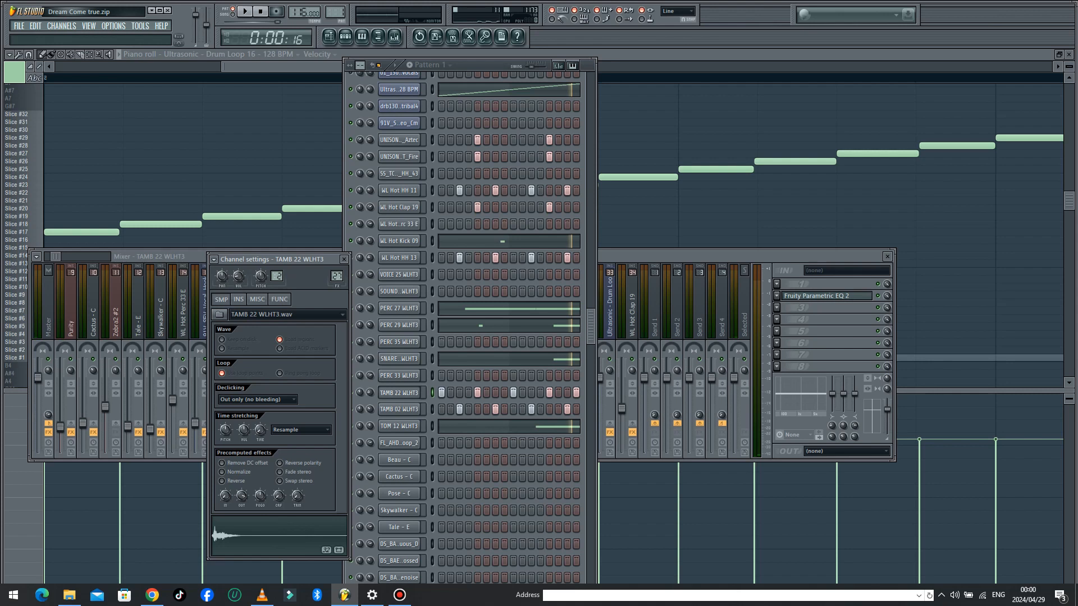
Open the TAMB 02 WLHT3 channel and check its function and sample settings
{"action": "left_click", "coordinate": [399, 409]}
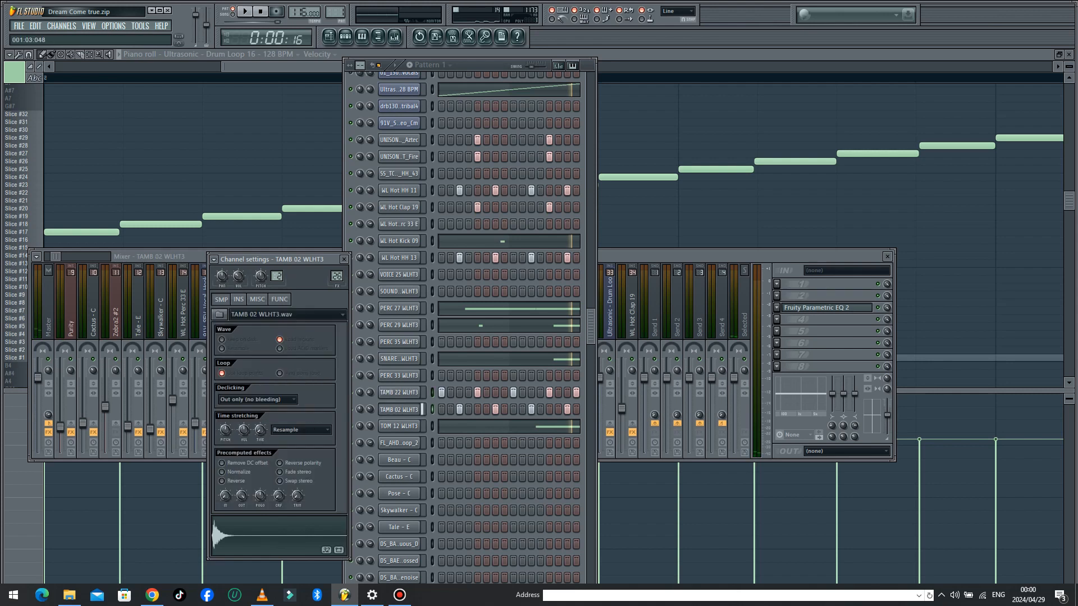
{"action": "left_click", "coordinate": [280, 299]}
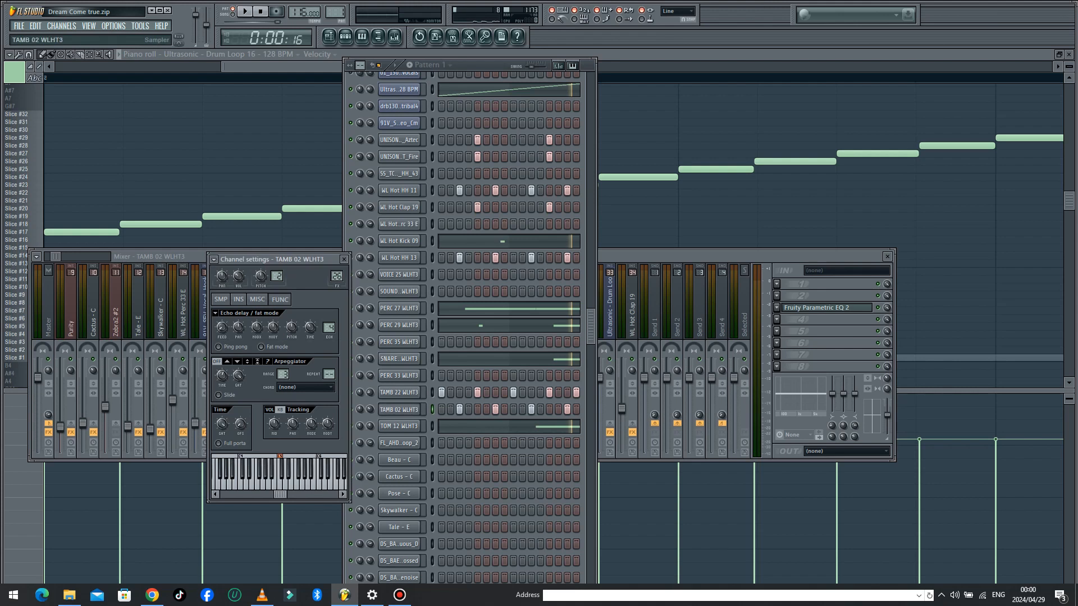
{"action": "left_click", "coordinate": [221, 299]}
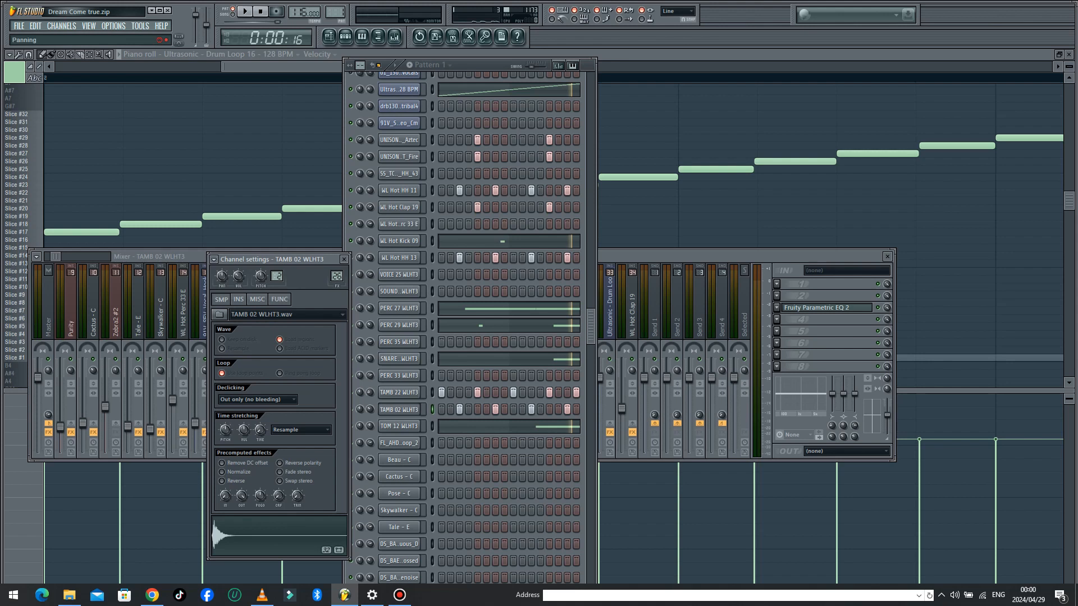
Open the TOM 12 WLHT3 channel and audition its sample
{"action": "scroll", "coordinate": [471, 326], "scroll_direction": "down", "scroll_amount": 3}
{"action": "scroll", "coordinate": [471, 326], "scroll_direction": "down", "scroll_amount": 2}
{"action": "left_click", "coordinate": [399, 283]}
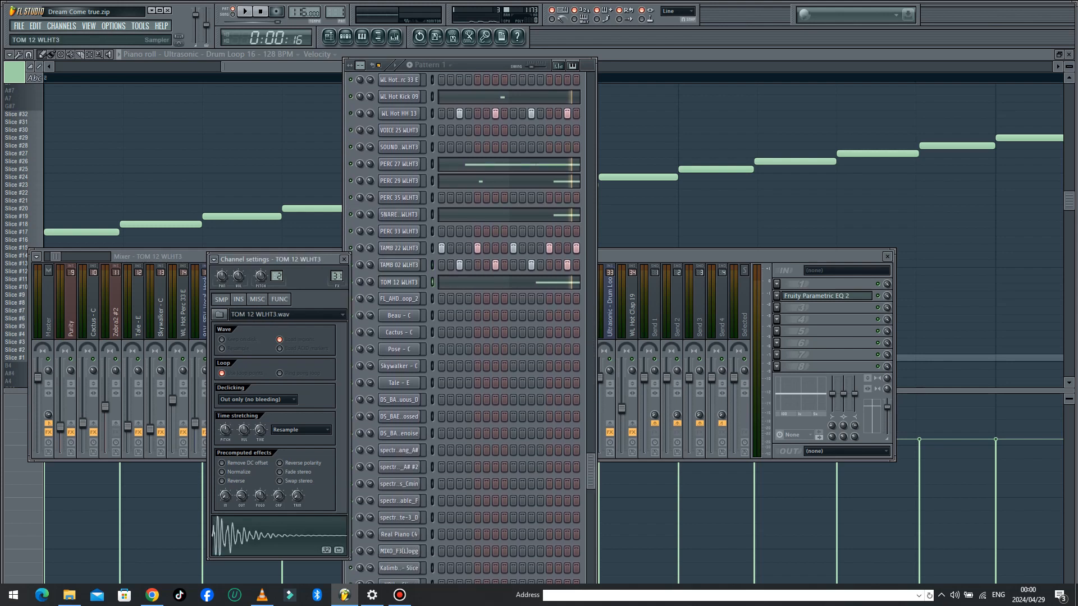
{"action": "left_click", "coordinate": [280, 535]}
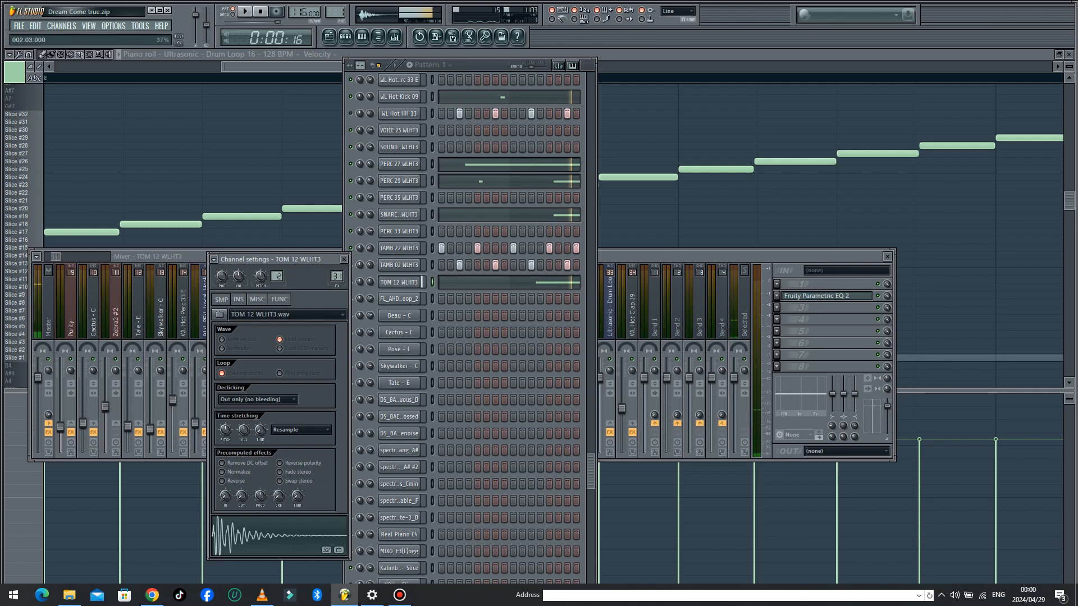
Open the slightly open hat 1 channel, audition its sample and examine its instrument volume envelope
{"action": "scroll", "coordinate": [471, 393], "scroll_direction": "down", "scroll_amount": 3}
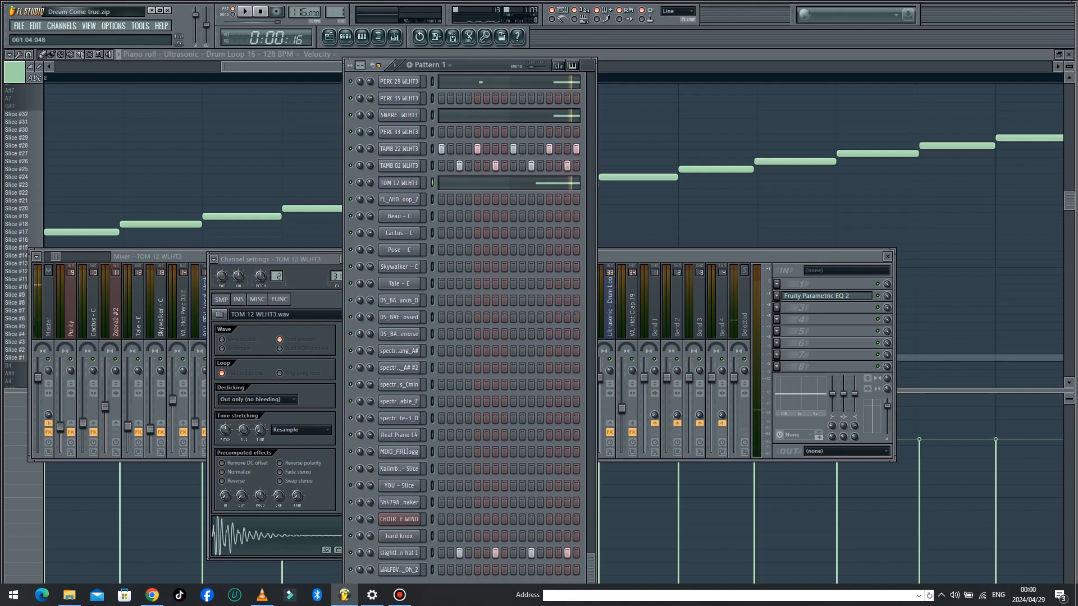
{"action": "left_click", "coordinate": [399, 553]}
{"action": "left_click", "coordinate": [280, 535]}
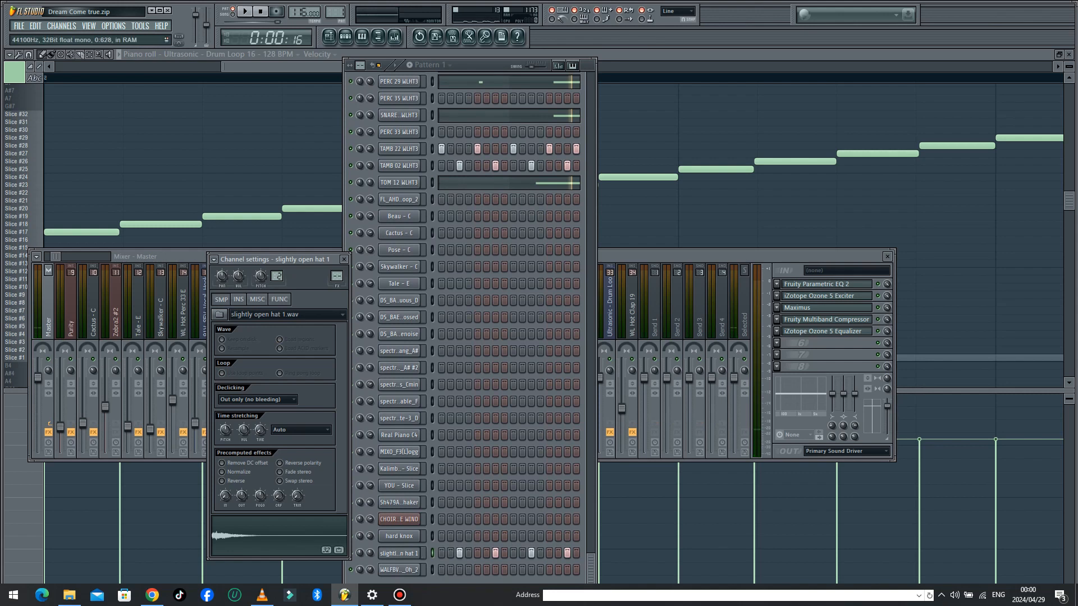
{"action": "left_click", "coordinate": [239, 299]}
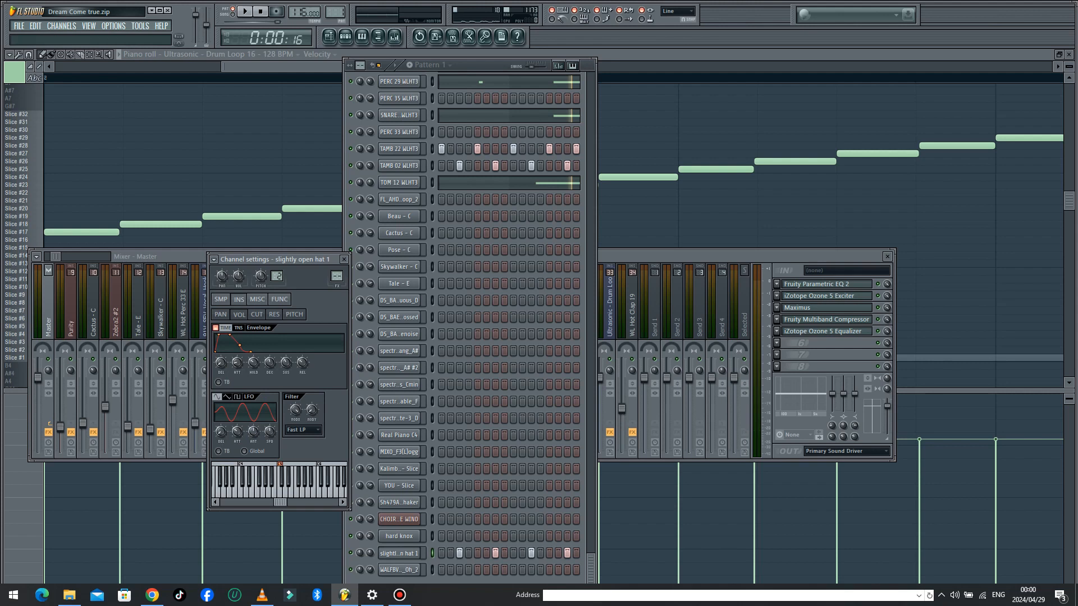
{"action": "left_click", "coordinate": [221, 299]}
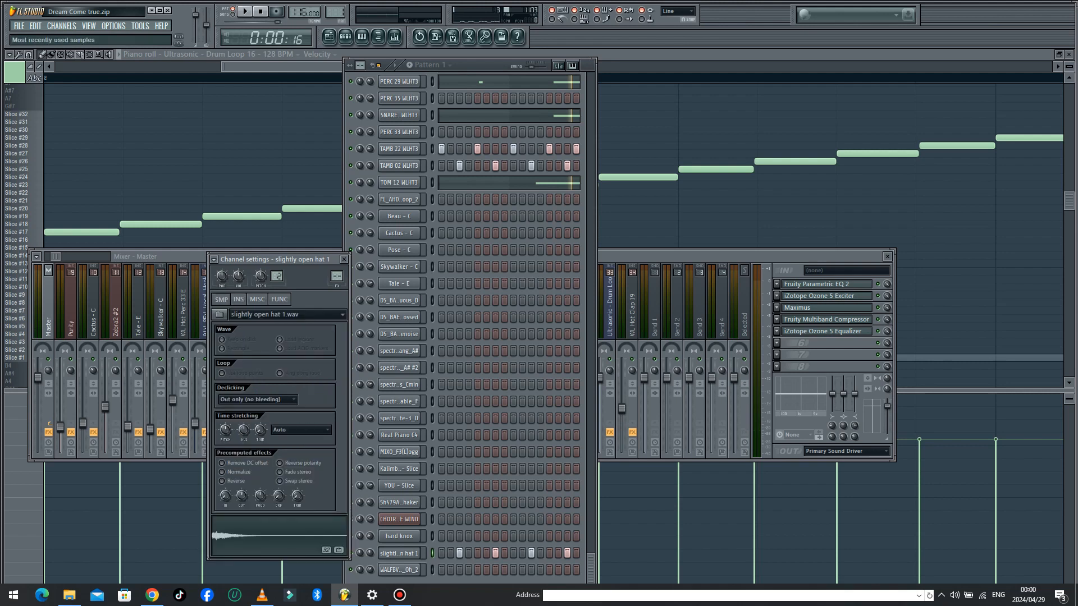
{"action": "left_click", "coordinate": [239, 300]}
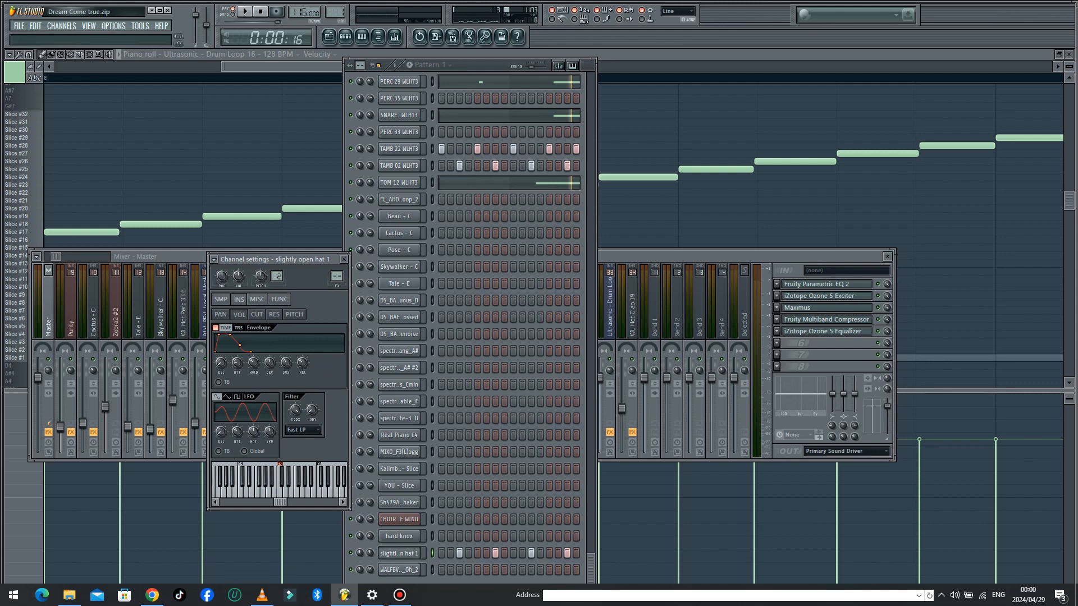
{"action": "left_click", "coordinate": [221, 300]}
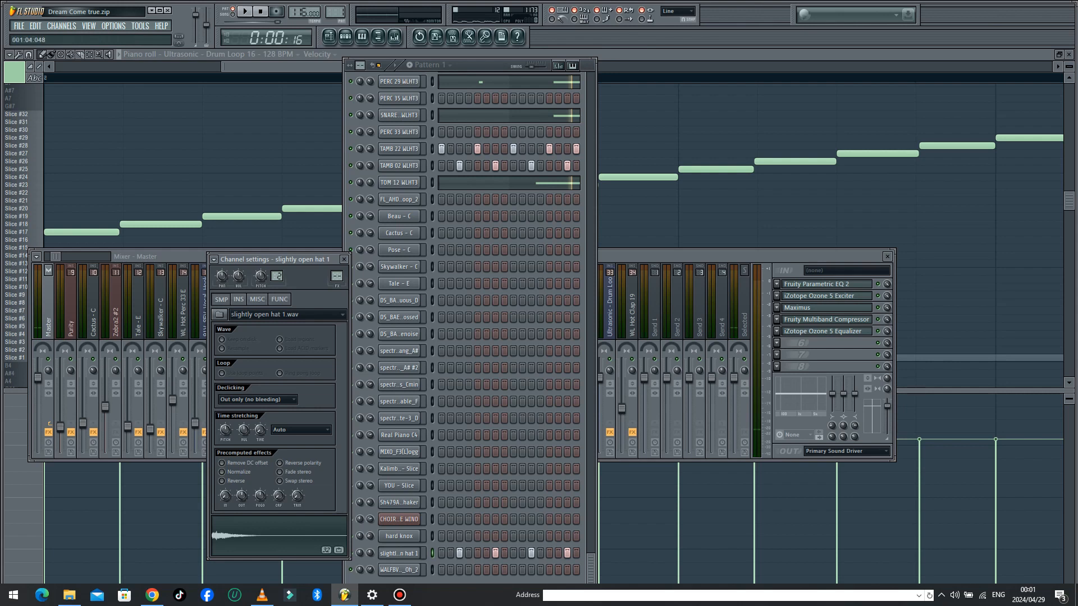
Play Pattern 1 while reviewing the drum channels from the kick down to the open hat, and stop playback
{"action": "left_click_drag", "start_coordinate": [591, 568], "coordinate": [590, 89]}
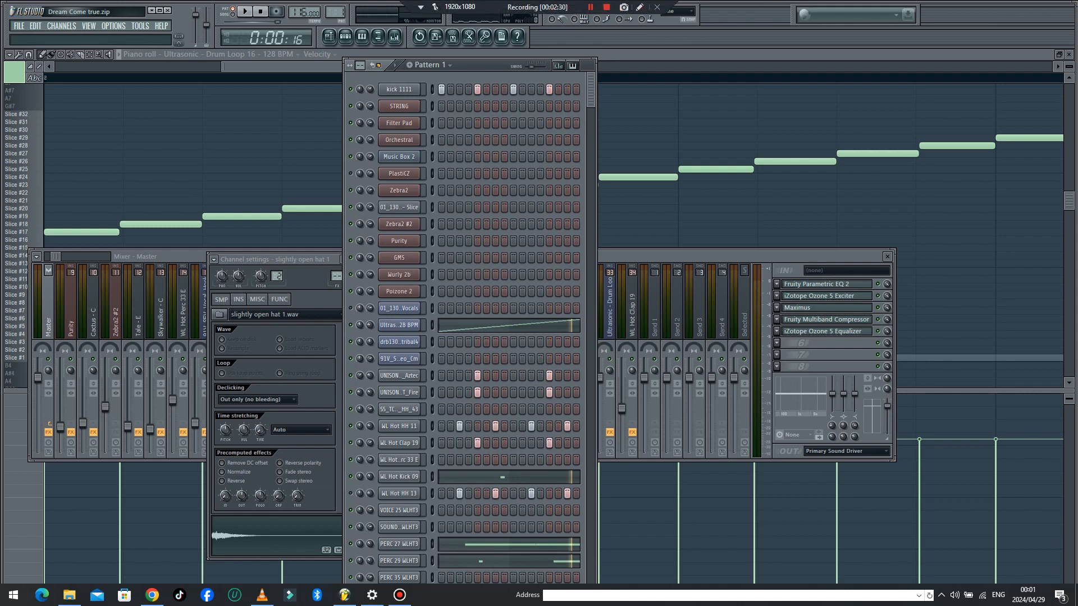
{"action": "key", "text": "space"}
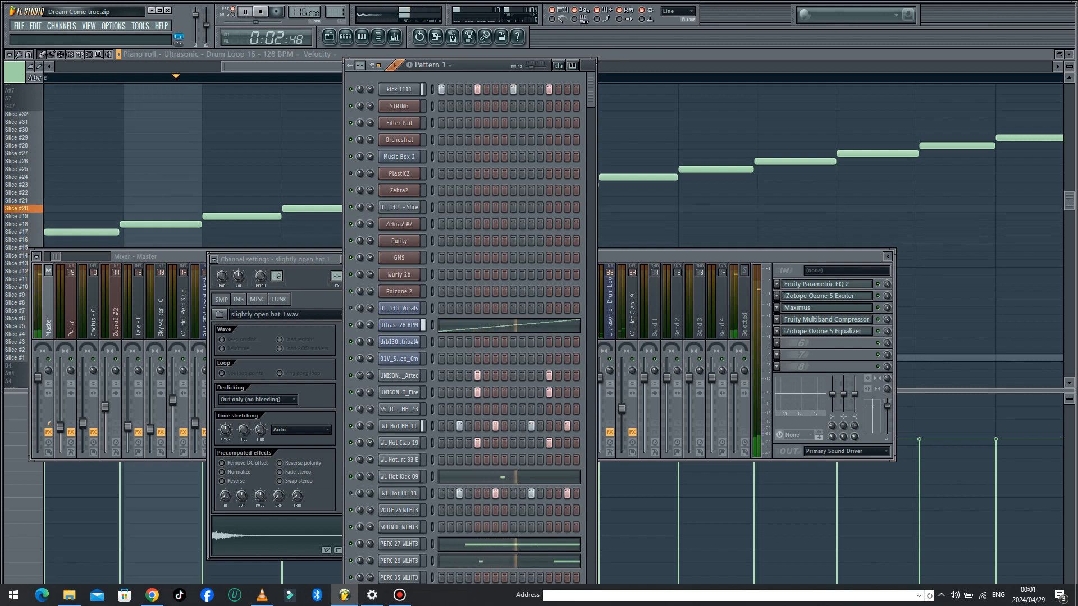
{"action": "scroll", "coordinate": [508, 326], "scroll_direction": "down", "scroll_amount": 7}
{"action": "scroll", "coordinate": [508, 326], "scroll_direction": "down", "scroll_amount": 2}
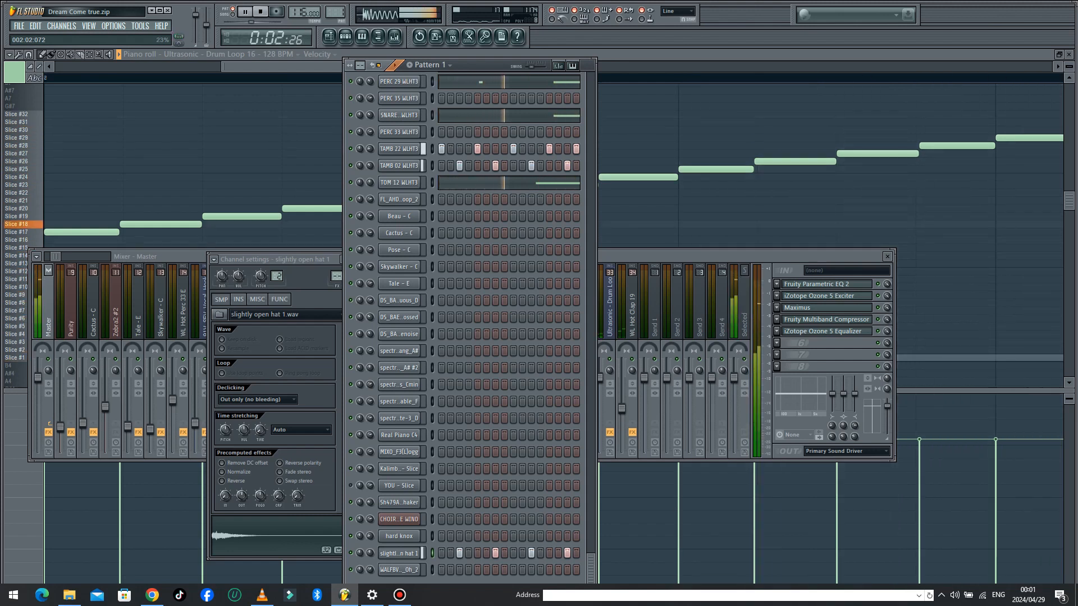
{"action": "scroll", "coordinate": [508, 325], "scroll_direction": "up", "scroll_amount": 2}
{"action": "scroll", "coordinate": [469, 325], "scroll_direction": "up", "scroll_amount": 2}
{"action": "scroll", "coordinate": [480, 331], "scroll_direction": "up", "scroll_amount": 20}
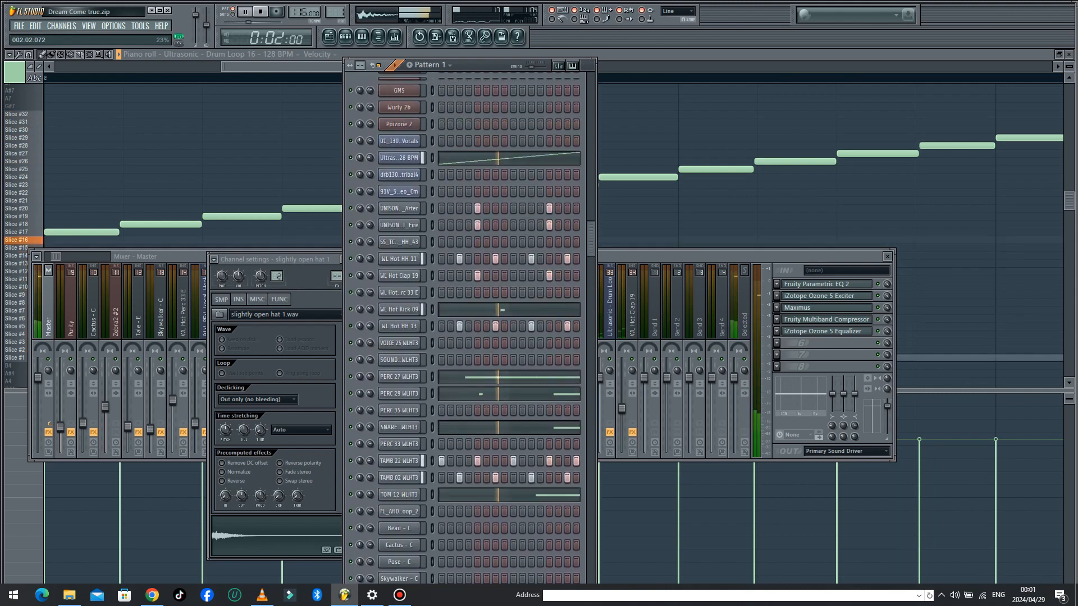
{"action": "key", "text": "space"}
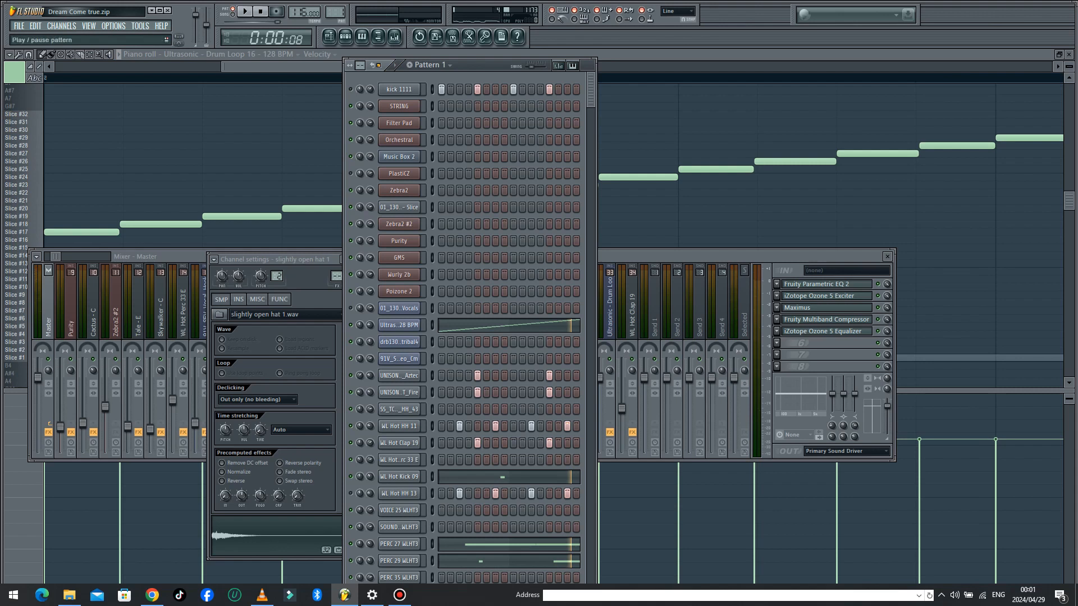
Play Pattern 1 again from its start and follow the drum channels down to slightly open hat 1
{"action": "key", "text": "space"}
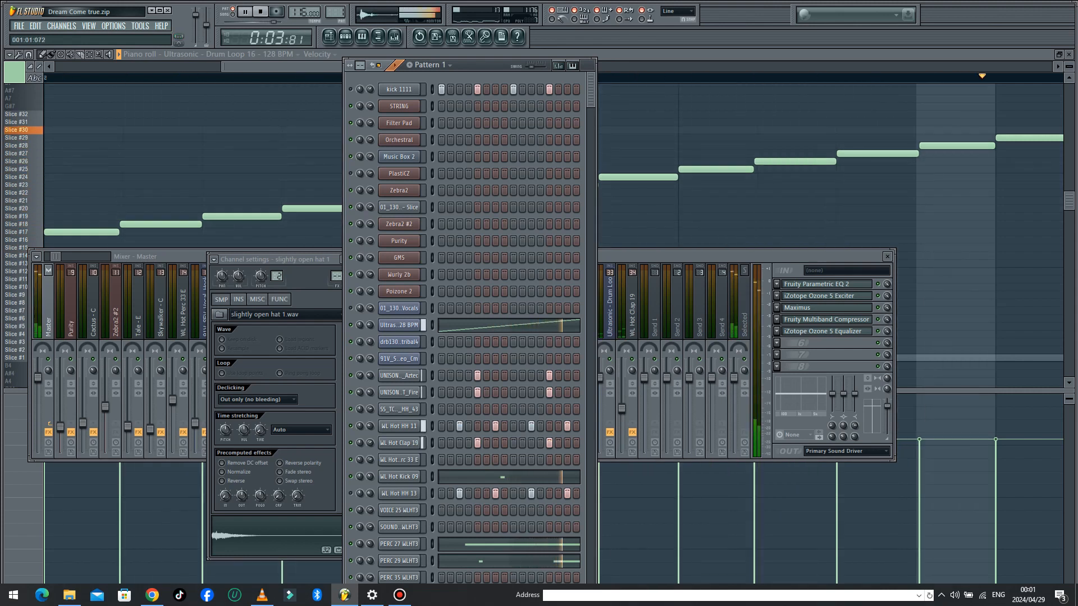
{"action": "scroll", "coordinate": [466, 326], "scroll_direction": "down", "scroll_amount": 4}
{"action": "scroll", "coordinate": [466, 326], "scroll_direction": "down", "scroll_amount": 6}
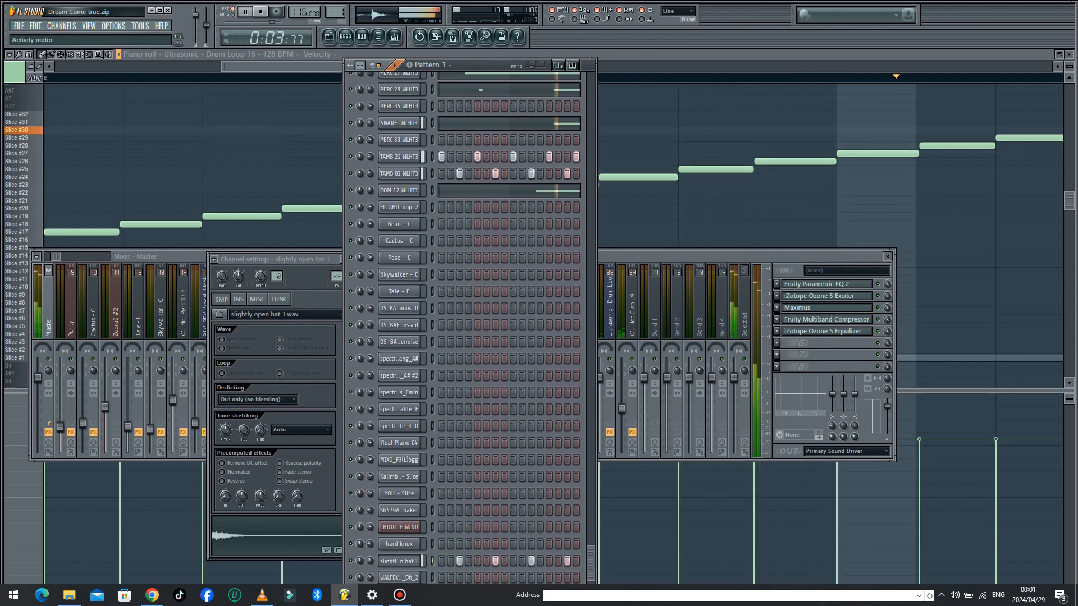
Open the TAMB 22 WLHT3 channel's settings during playback and stop the pattern
{"action": "left_click", "coordinate": [399, 157]}
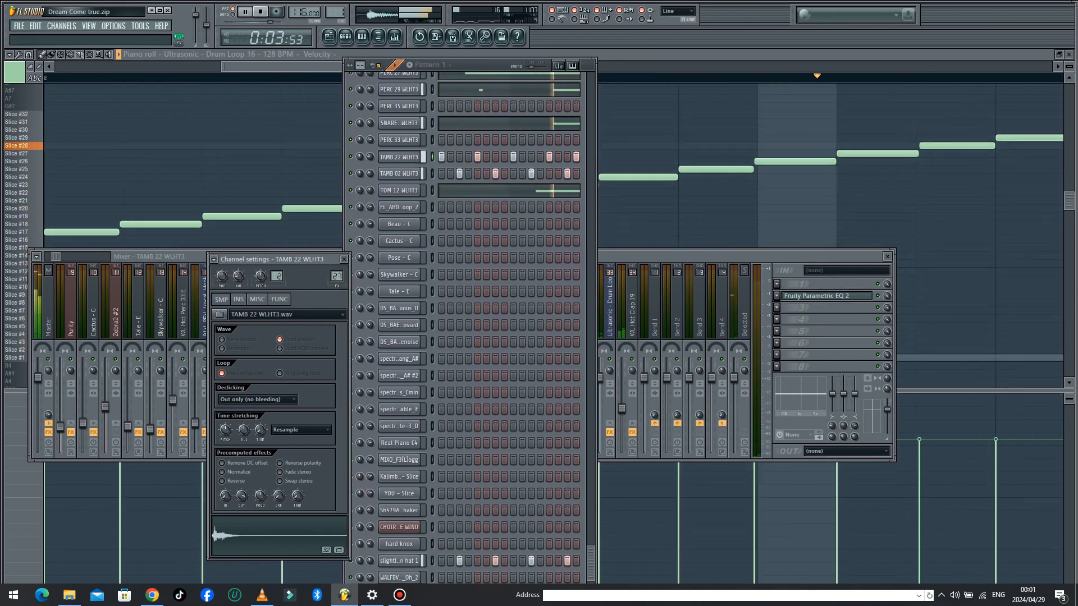
{"action": "key", "text": "space"}
Open the STRING pattern from the playlist and show its notes and its DirectWave instrument
{"action": "key", "text": "F5"}
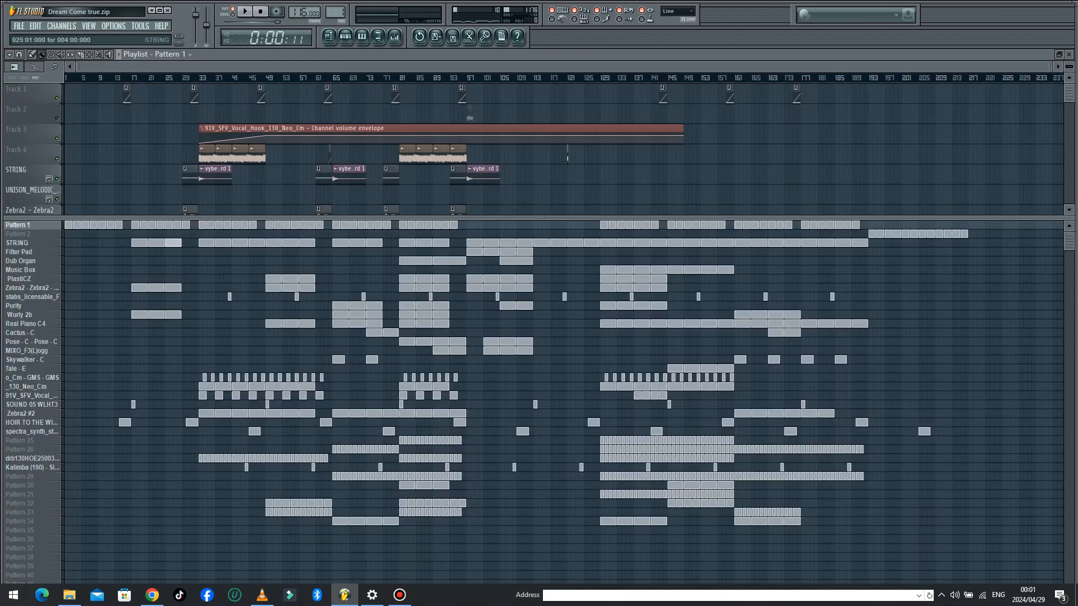
{"action": "double_click", "coordinate": [173, 243]}
{"action": "left_click", "coordinate": [345, 36]}
{"action": "scroll", "coordinate": [399, 140], "scroll_direction": "up", "scroll_amount": 20}
{"action": "left_click", "coordinate": [399, 106]}
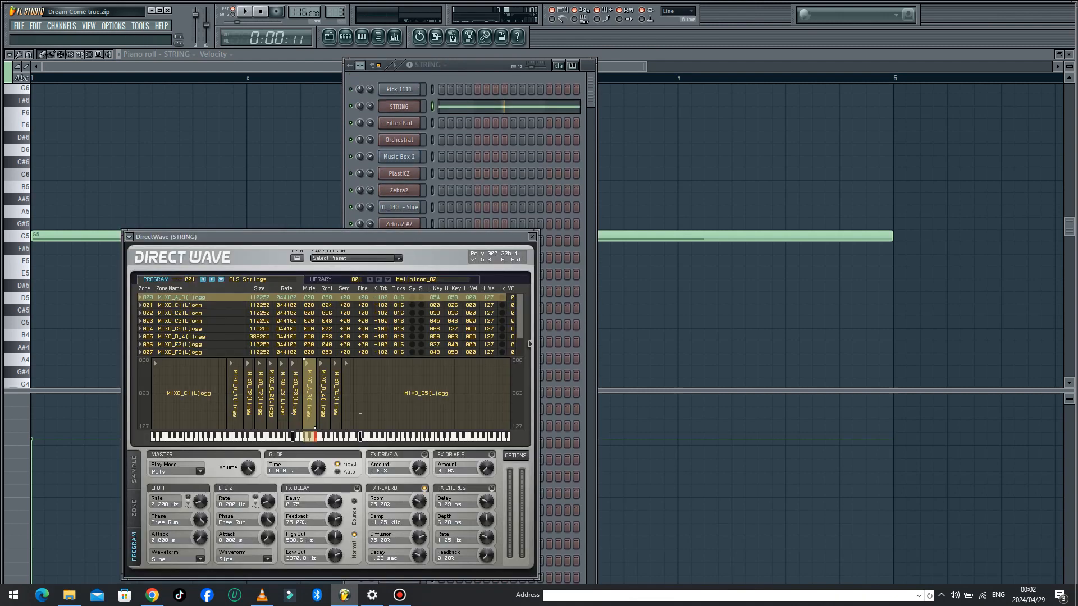
Open the Zebra2 pattern from the playlist and show its instrument, moving the plugin window clear of the channel list
{"action": "left_click", "coordinate": [329, 36]}
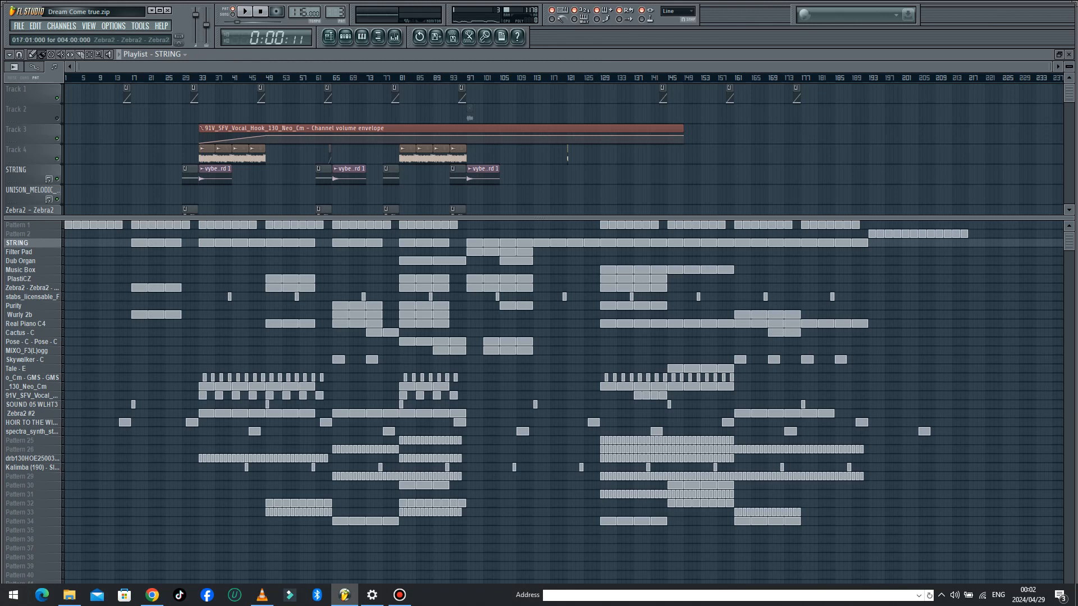
{"action": "double_click", "coordinate": [140, 288]}
{"action": "left_click", "coordinate": [345, 37]}
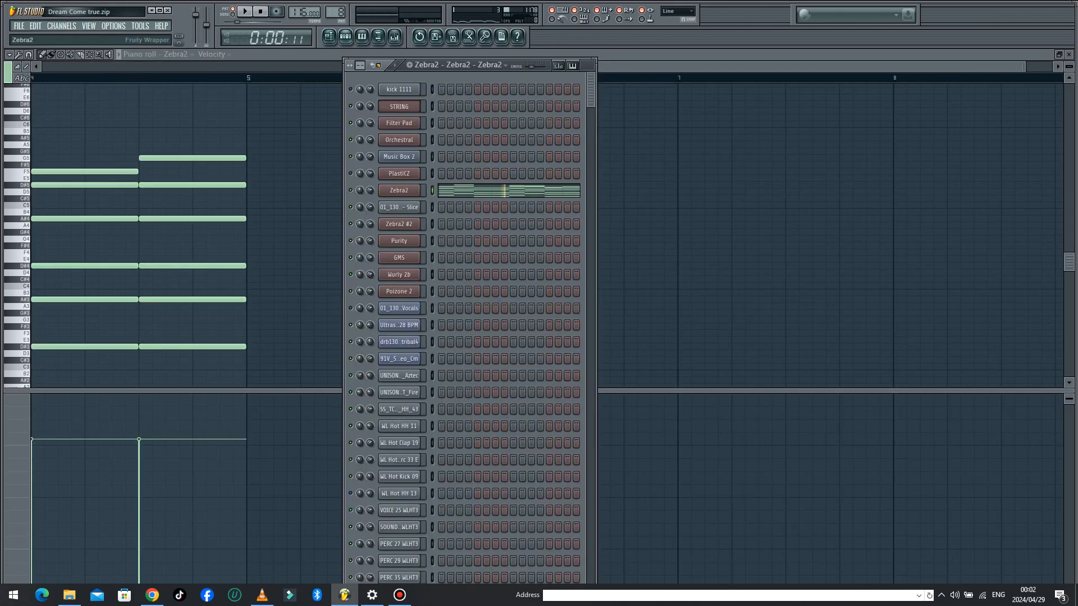
{"action": "left_click", "coordinate": [399, 190]}
{"action": "left_click_drag", "start_coordinate": [393, 263], "coordinate": [734, 105]}
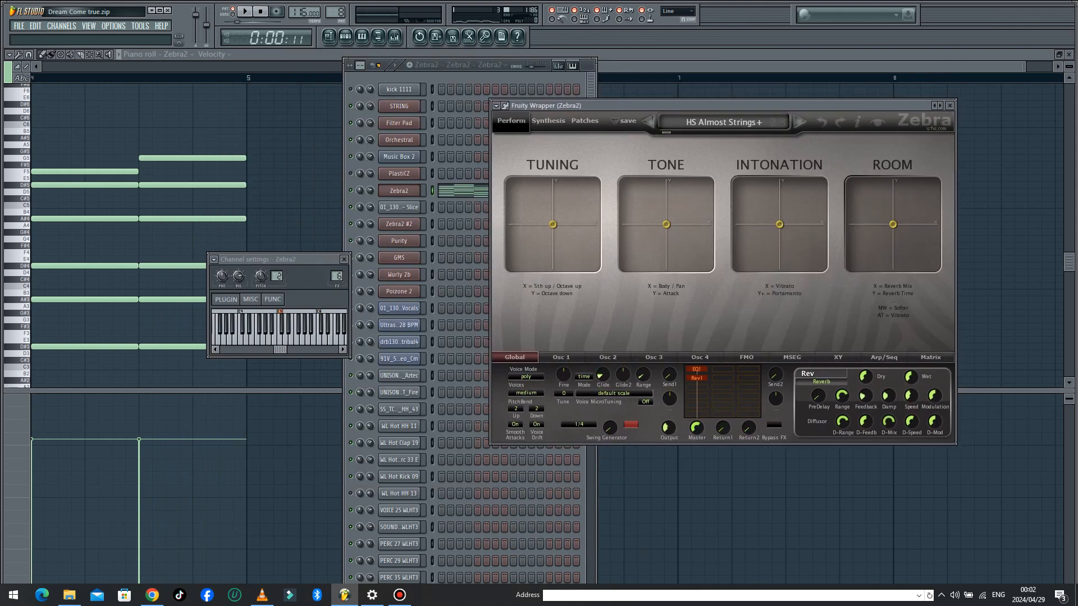
Open the Wurly 2b pattern from the playlist and show its Lounge Lizard instrument, repositioning the plugin window
{"action": "left_click", "coordinate": [329, 37]}
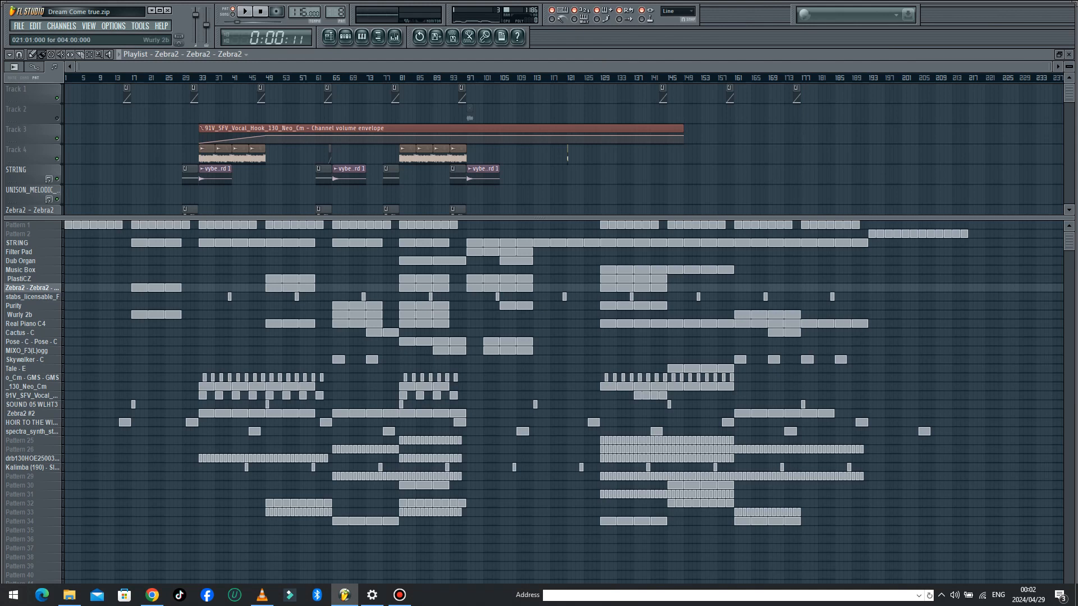
{"action": "double_click", "coordinate": [157, 315]}
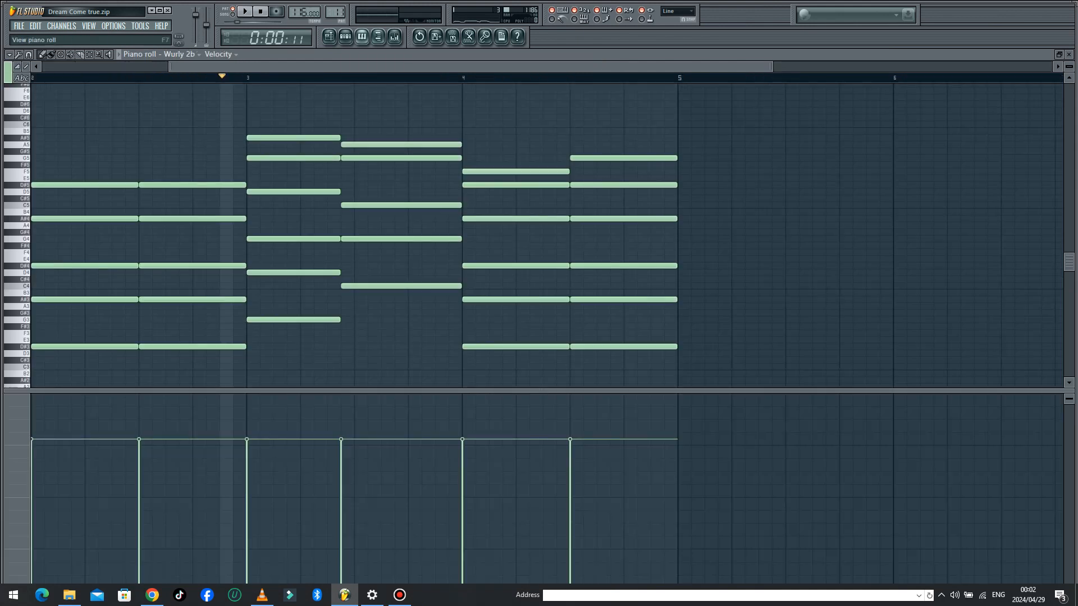
{"action": "left_click", "coordinate": [362, 37]}
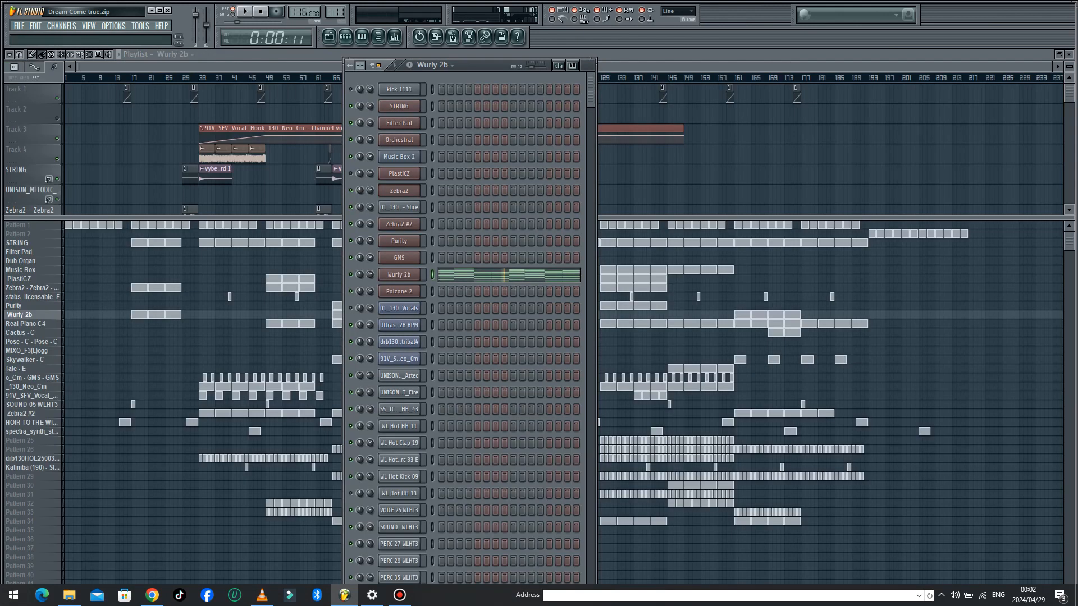
{"action": "left_click", "coordinate": [346, 37]}
{"action": "left_click", "coordinate": [346, 37]}
{"action": "left_click", "coordinate": [400, 274]}
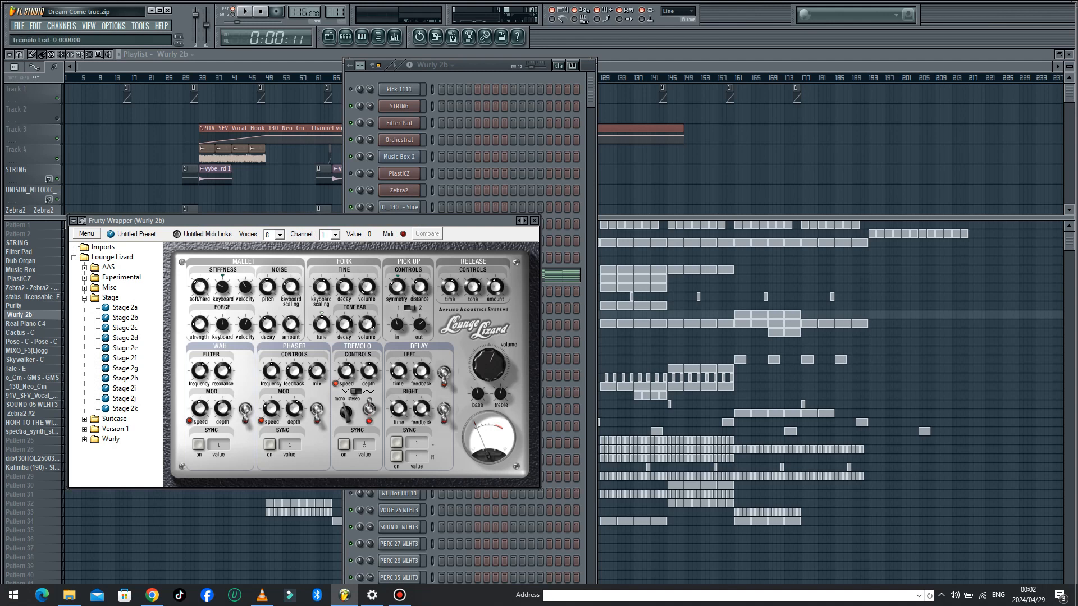
{"action": "left_click_drag", "start_coordinate": [224, 221], "coordinate": [400, 208]}
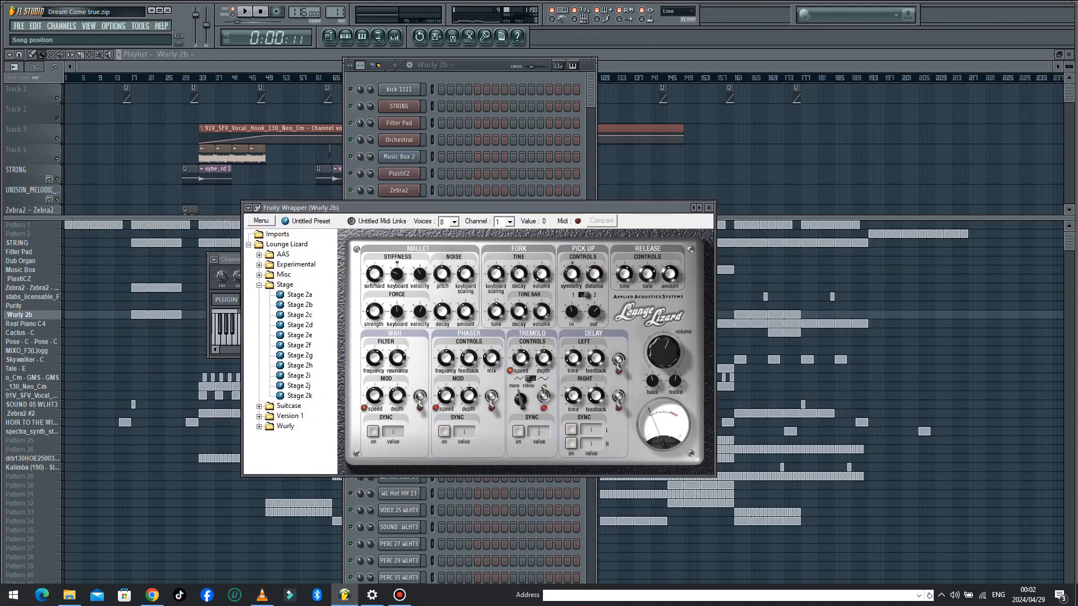
Reopen the STRING pattern from the playlist, play its sustained G5 note and stop playback
{"action": "left_click", "coordinate": [329, 37]}
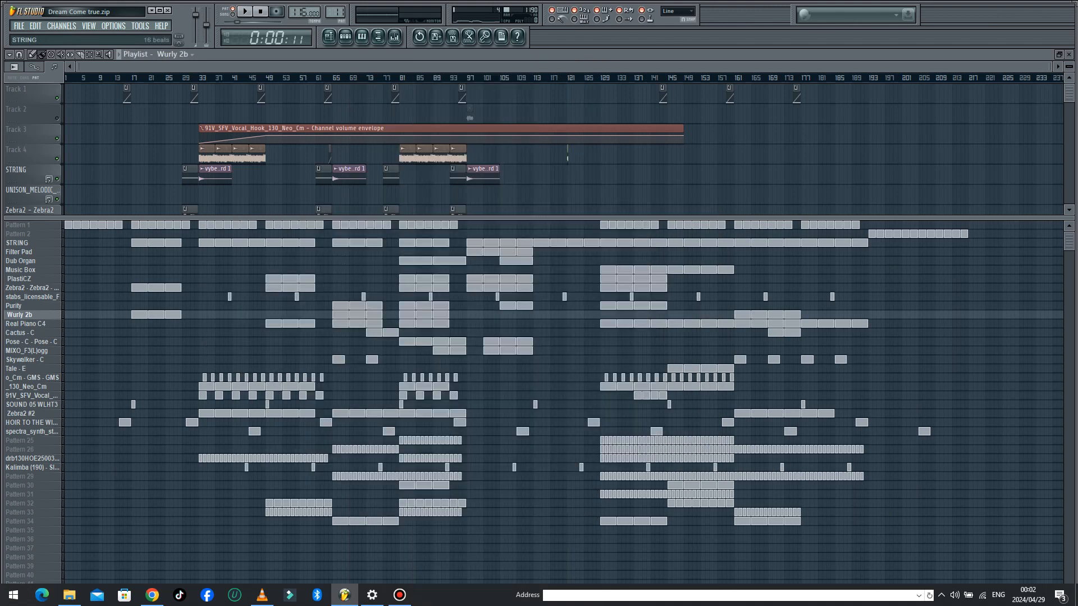
{"action": "double_click", "coordinate": [173, 242]}
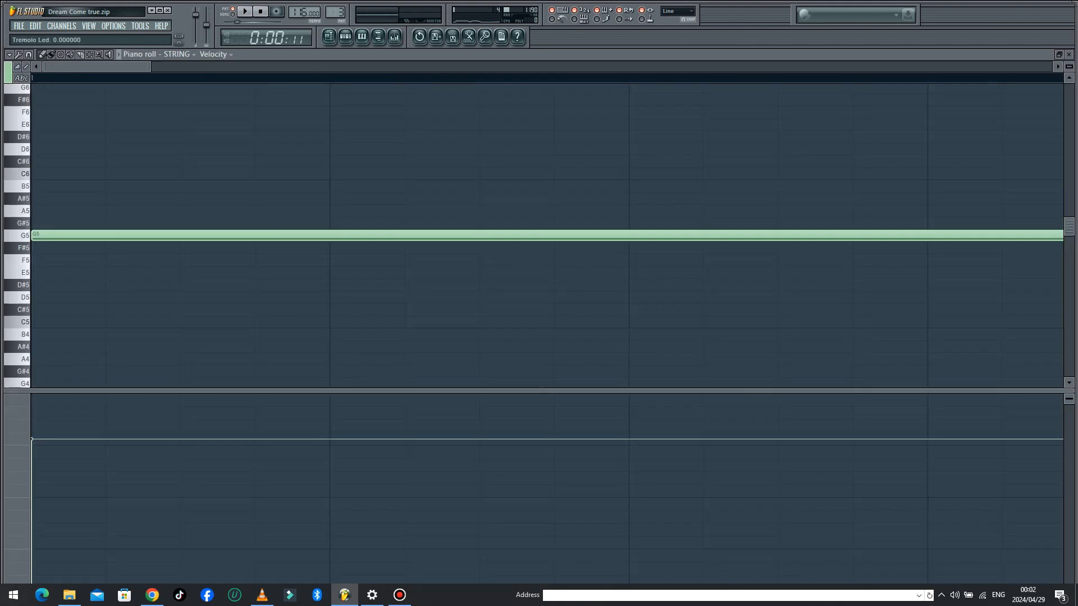
{"action": "left_click", "coordinate": [346, 37]}
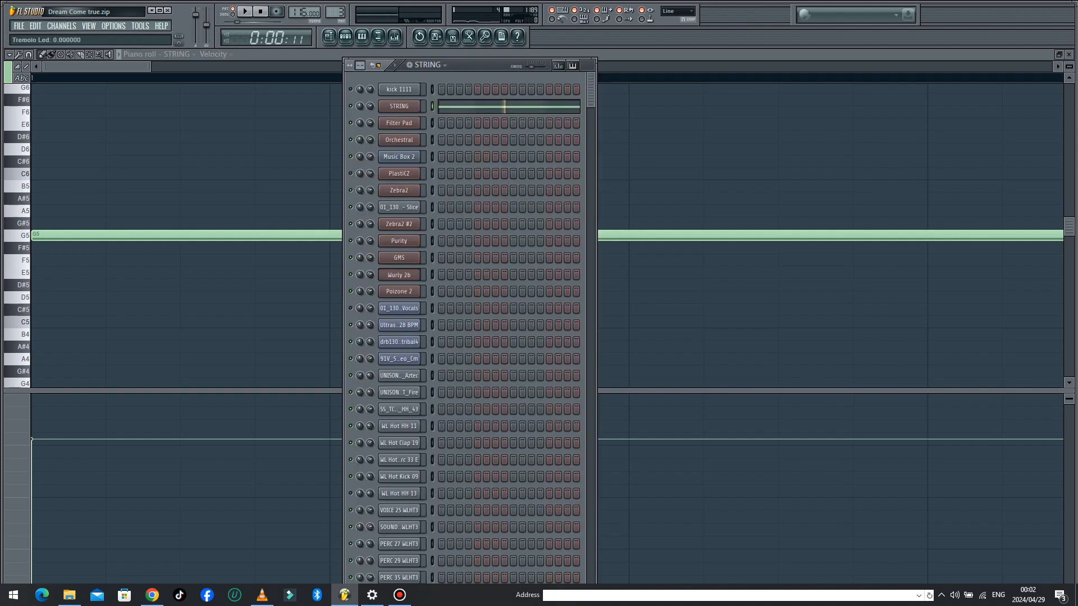
{"action": "key", "text": "space"}
{"action": "key", "text": "space"}
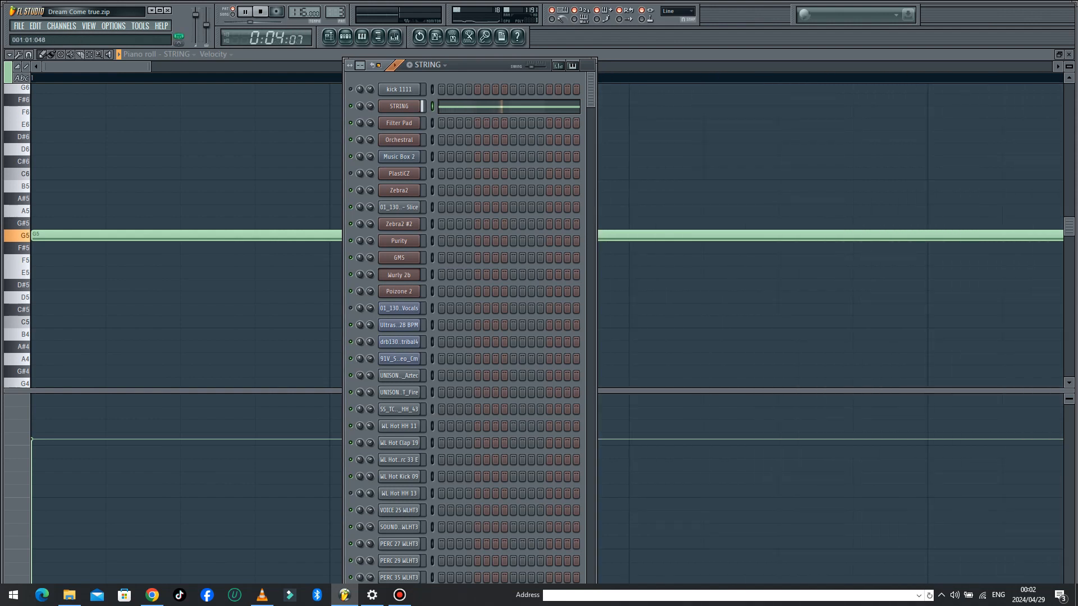
Select the Zebra2 pattern in the playlist, show its piano roll and channel, and play it
{"action": "key", "text": "F5"}
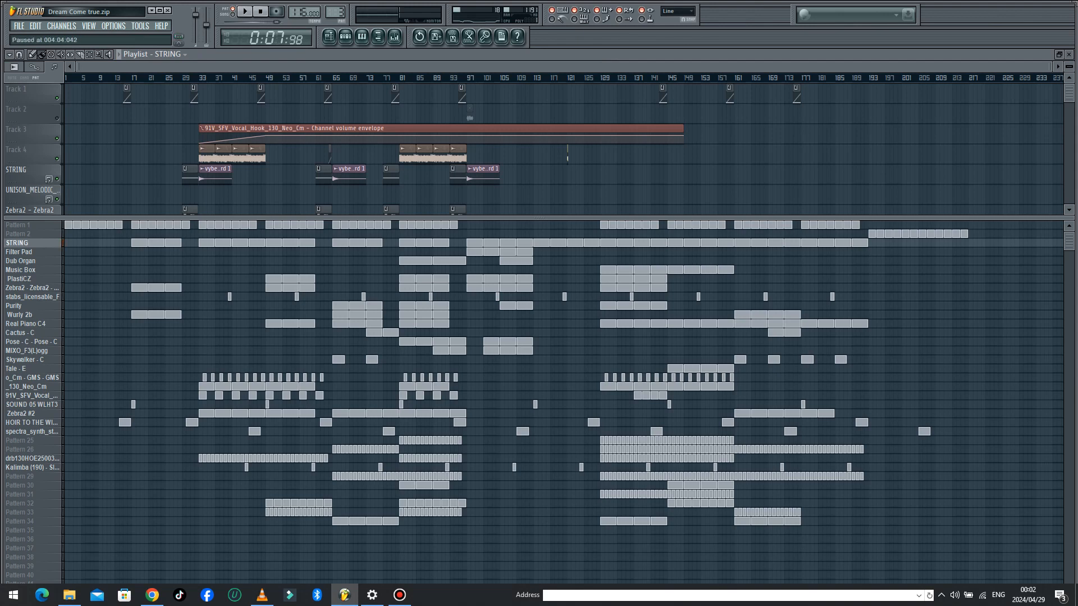
{"action": "left_click", "coordinate": [32, 297]}
{"action": "left_click", "coordinate": [32, 288]}
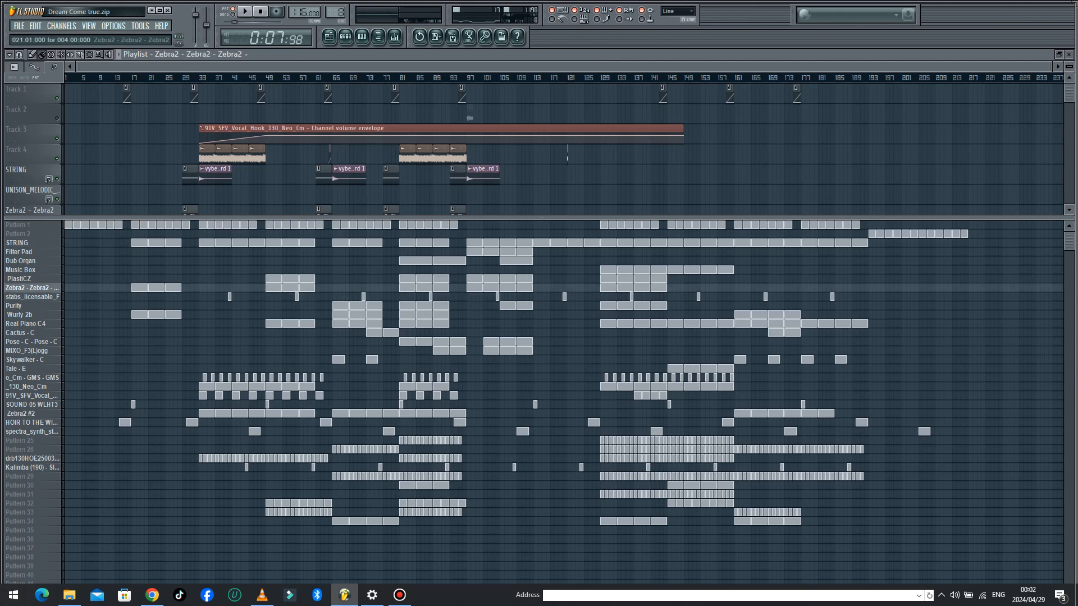
{"action": "key", "text": "F7"}
{"action": "key", "text": "F6"}
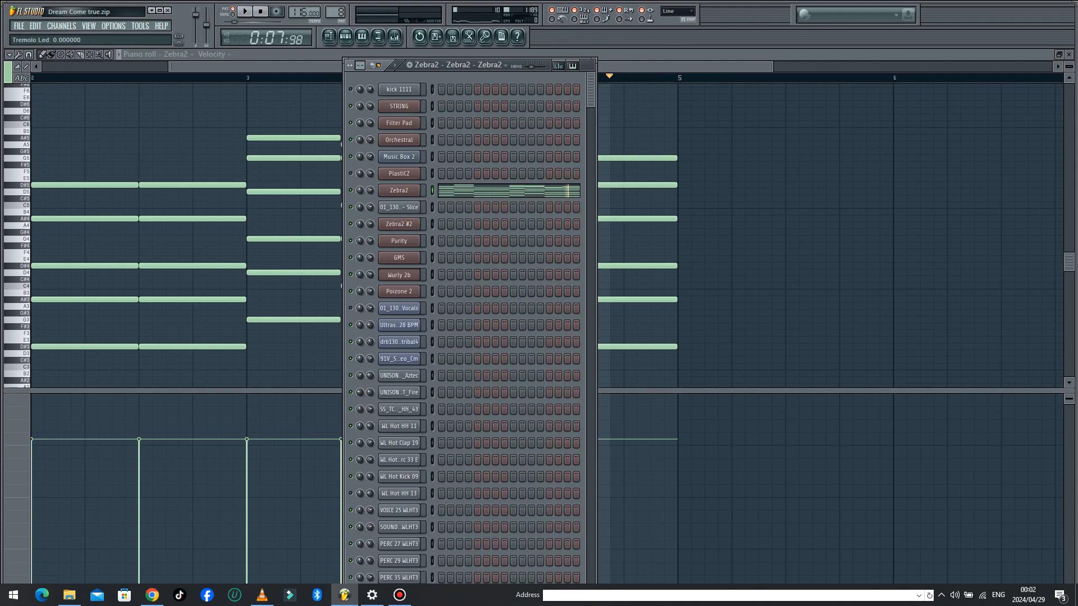
{"action": "key", "text": "space"}
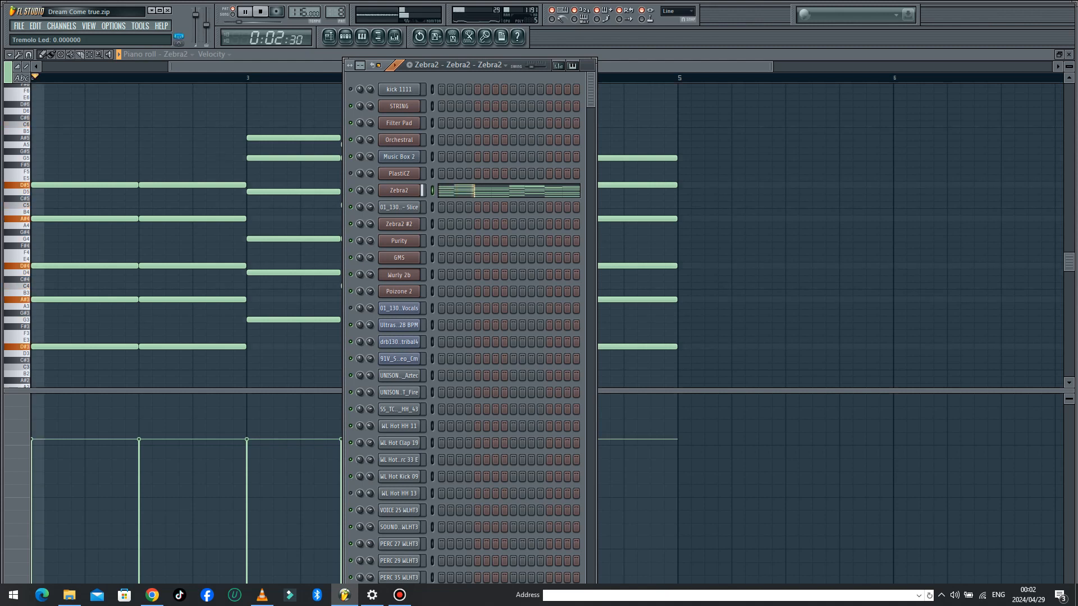
{"action": "key", "text": "space"}
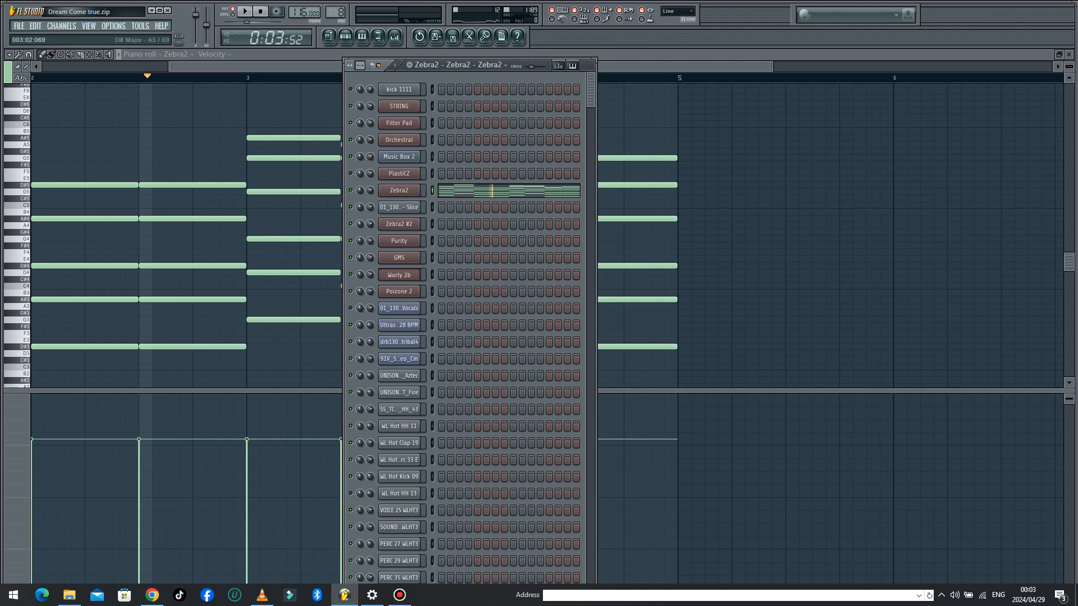
{"action": "key", "text": "space"}
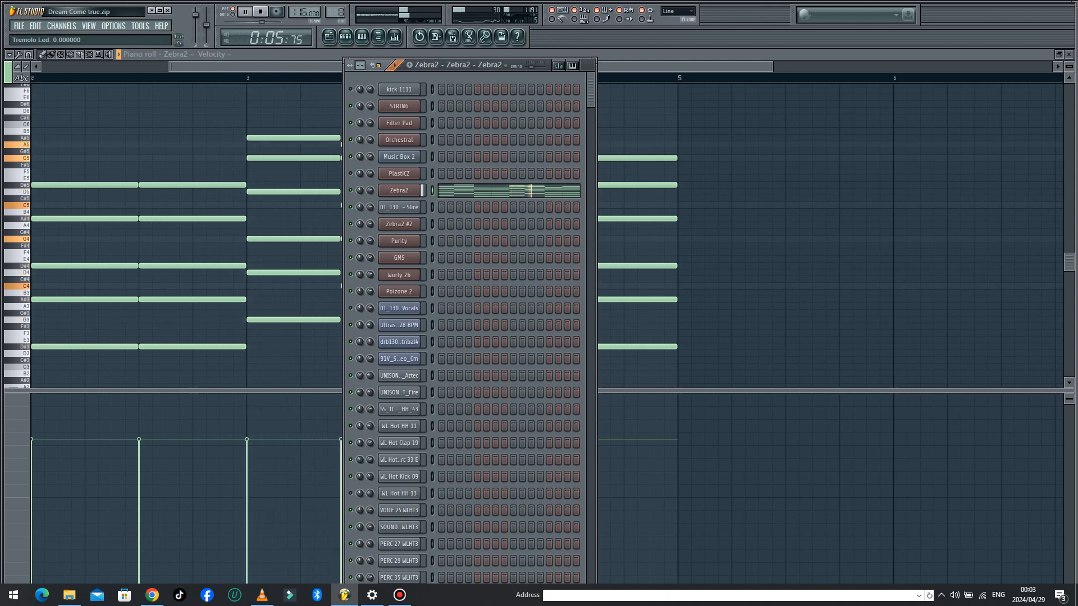
Examine the full Zebra2 chord progression in the piano roll while it plays
{"action": "key", "text": "F6"}
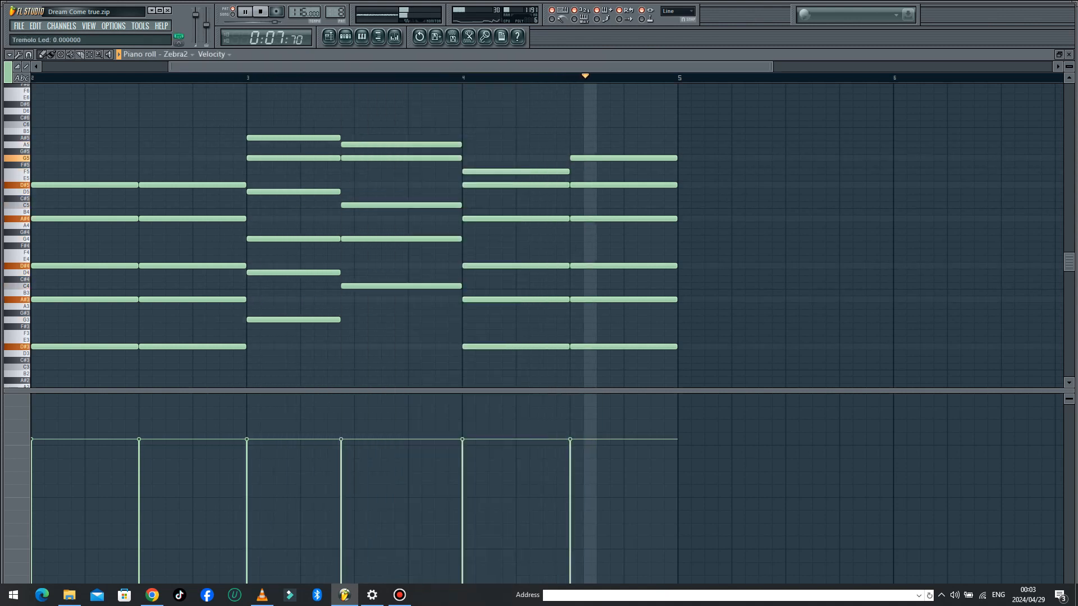
{"action": "scroll", "coordinate": [569, 217], "scroll_direction": "down", "scroll_amount": 4}
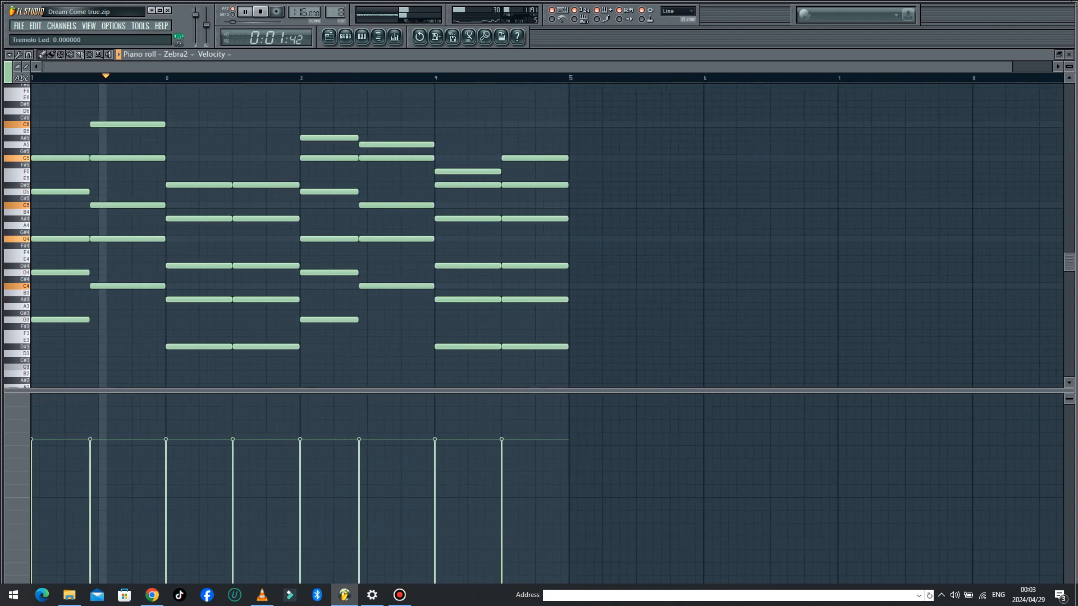
{"action": "scroll", "coordinate": [568, 211], "scroll_direction": "down", "scroll_amount": 3}
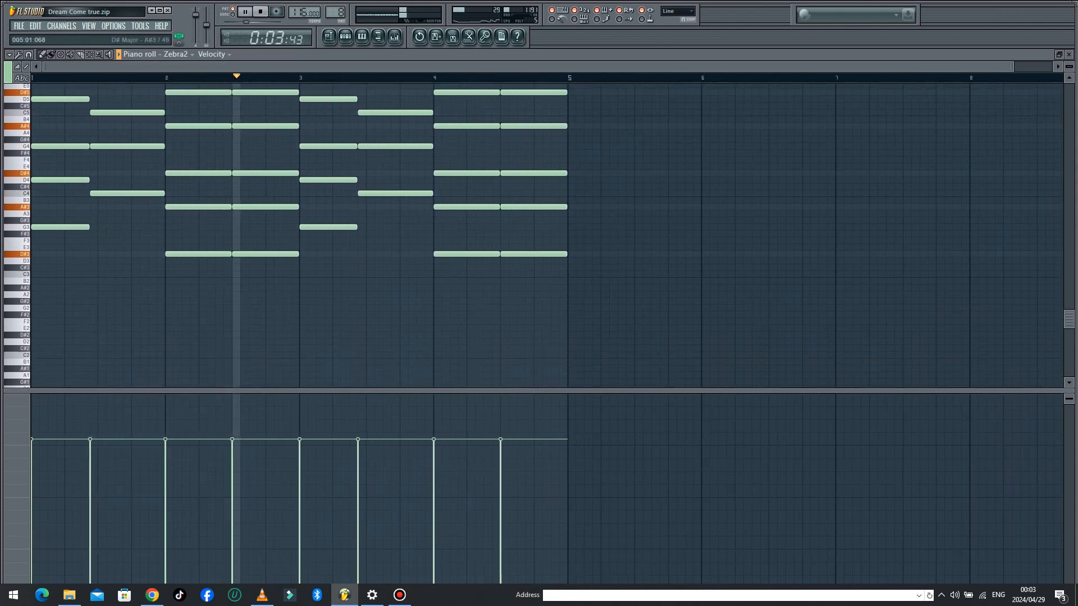
{"action": "scroll", "coordinate": [569, 211], "scroll_direction": "up", "scroll_amount": 10}
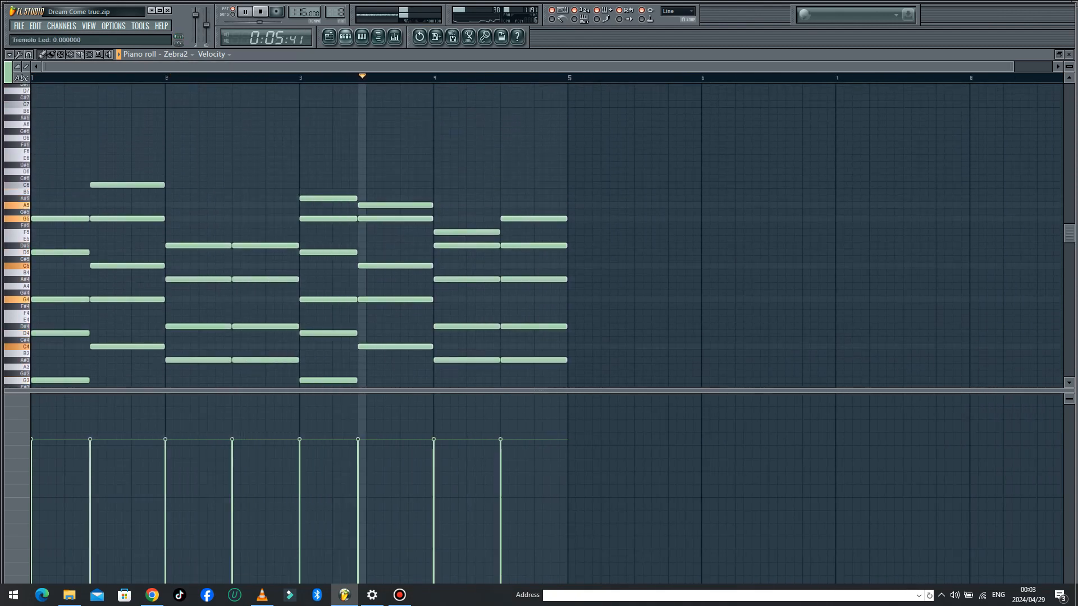
Select the Wurly 2b pattern in the playlist and show its notes, channel and Lounge Lizard instrument
{"action": "key", "text": "F6"}
{"action": "key", "text": "F5"}
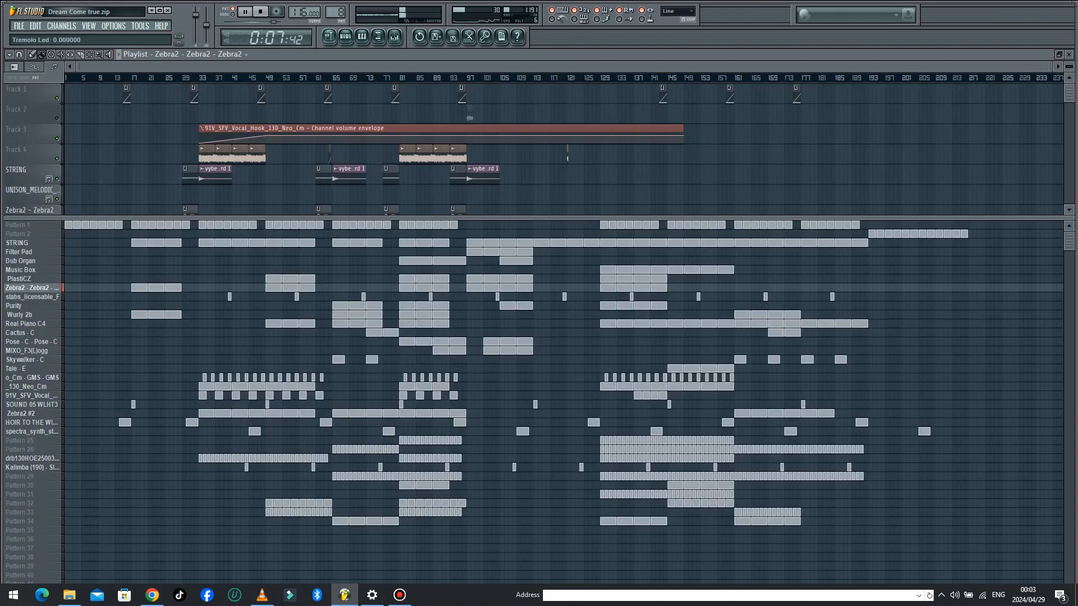
{"action": "left_click", "coordinate": [32, 315]}
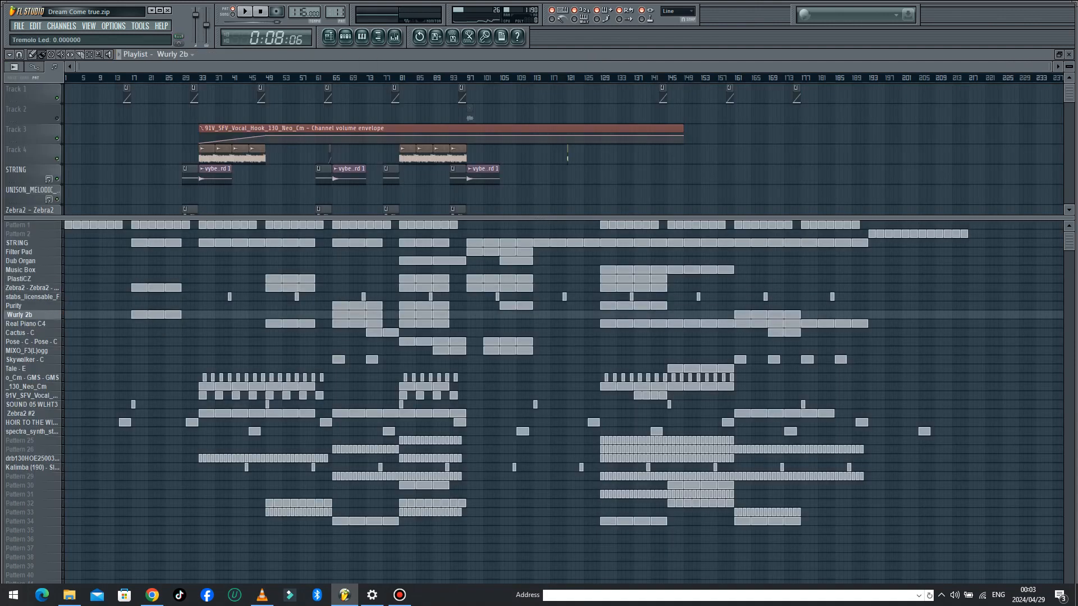
{"action": "key", "text": "F7"}
{"action": "key", "text": "F6"}
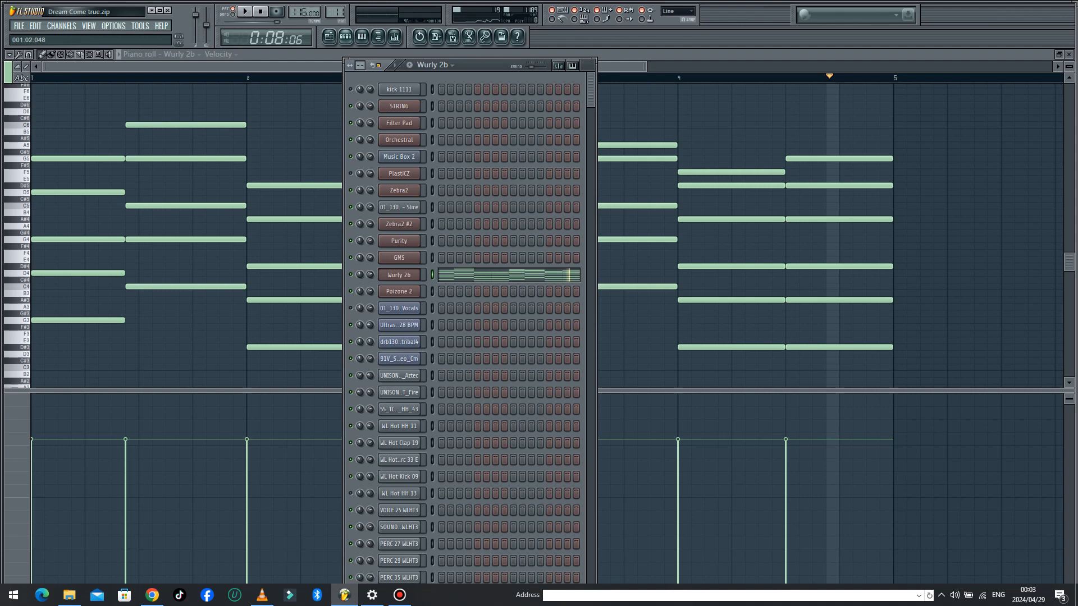
{"action": "left_click", "coordinate": [399, 274]}
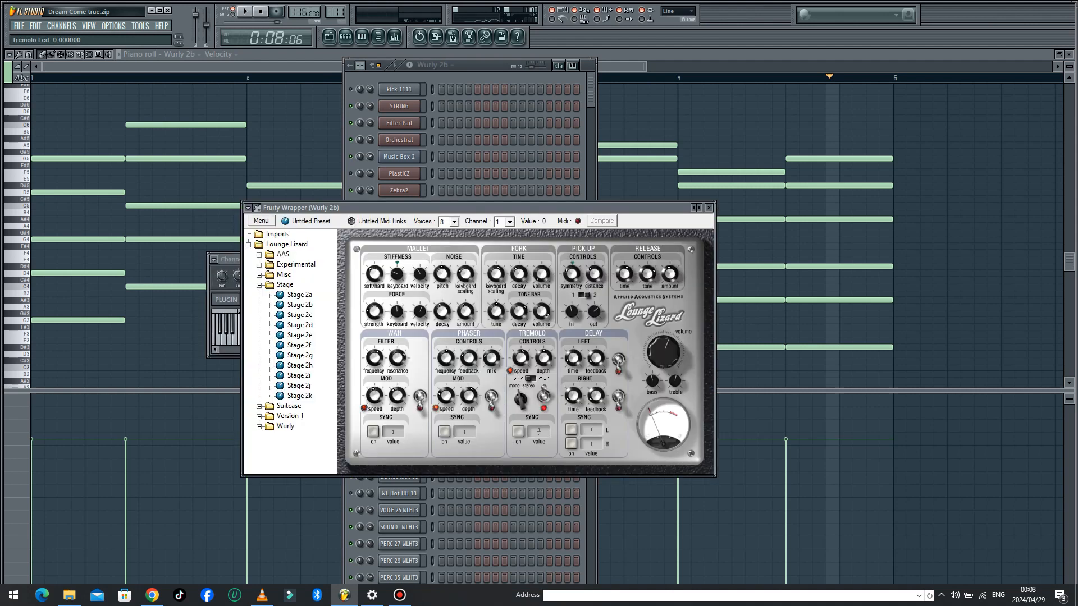
{"action": "key", "text": "F6"}
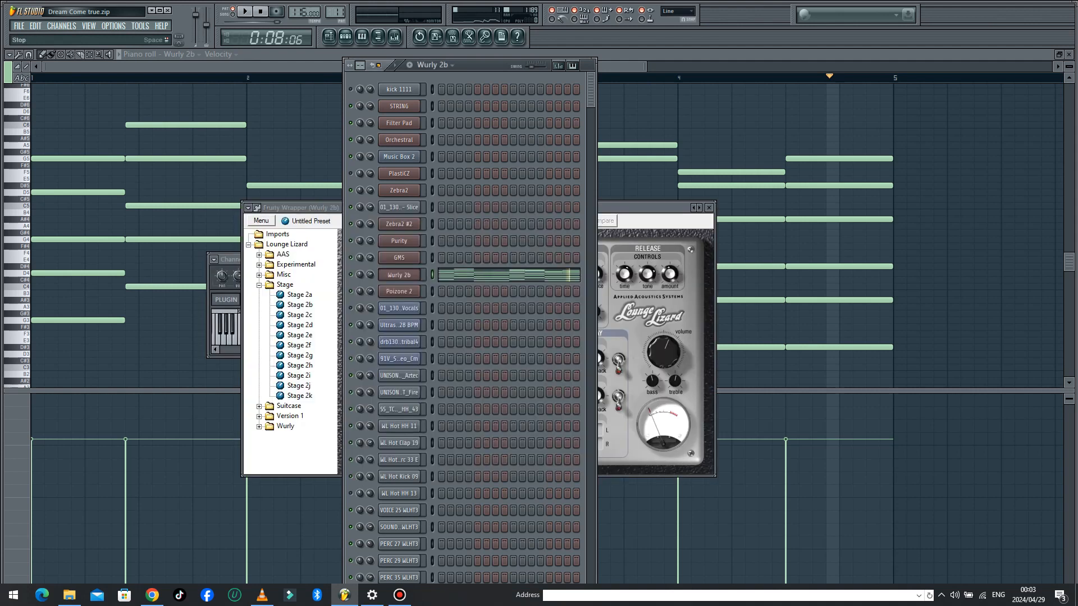
Play the Wurly 2b pattern from its start while showing its Lounge Lizard instrument and mixer track, and stop playback
{"action": "key", "text": "space"}
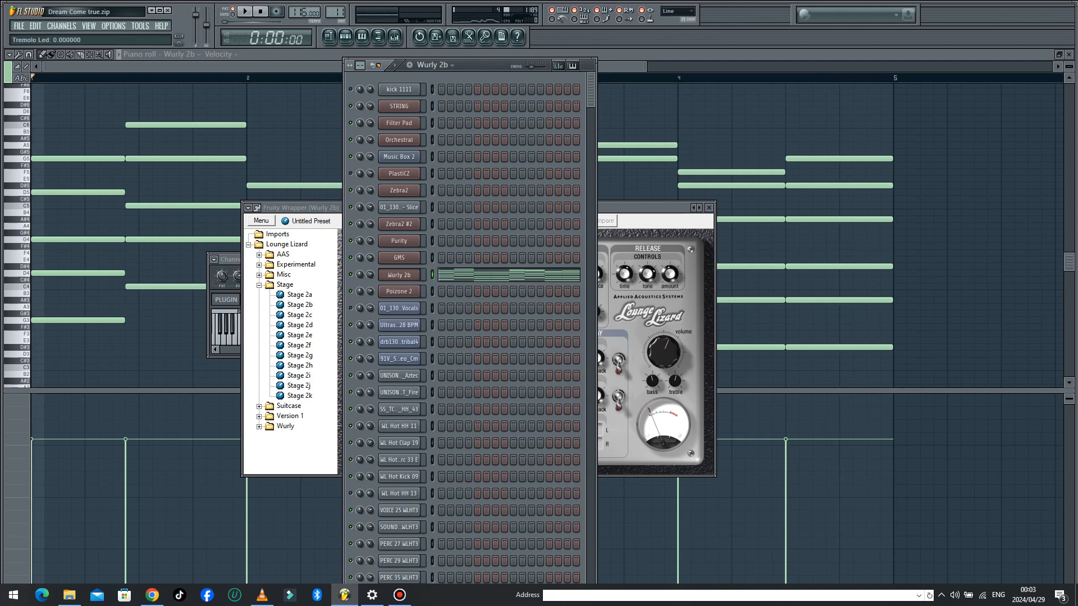
{"action": "key", "text": "space"}
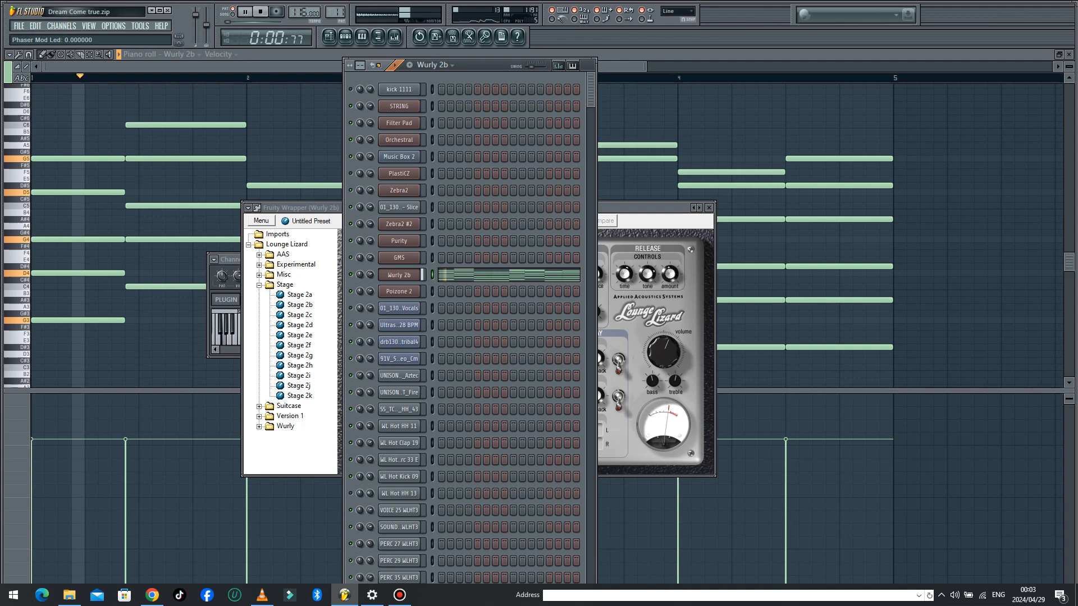
{"action": "left_click", "coordinate": [399, 275]}
{"action": "left_click", "coordinate": [399, 275]}
{"action": "left_click_drag", "start_coordinate": [297, 208], "coordinate": [232, 419]}
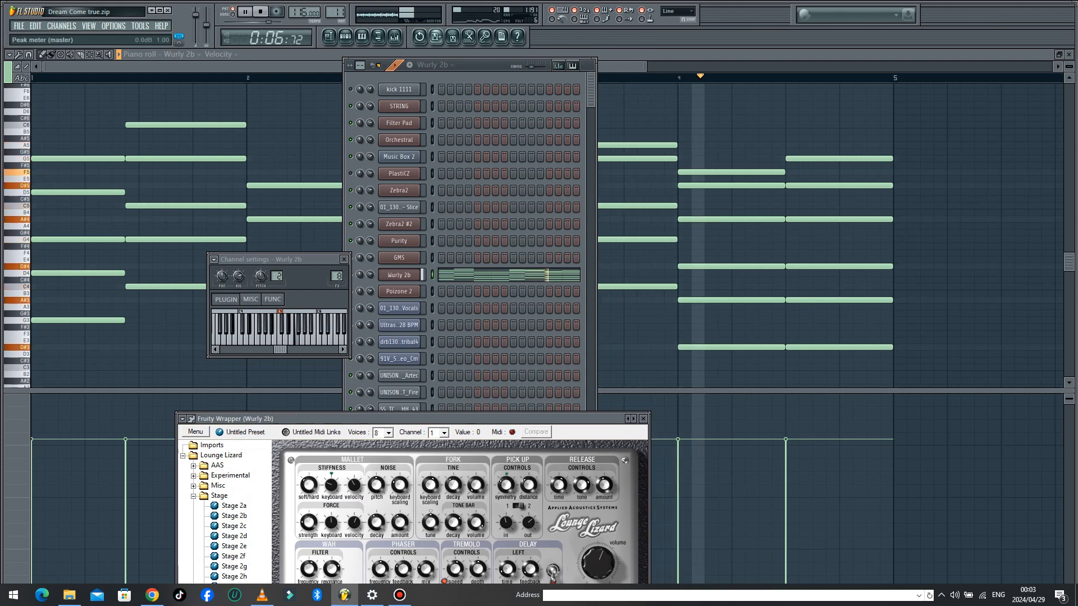
{"action": "key", "text": "F9"}
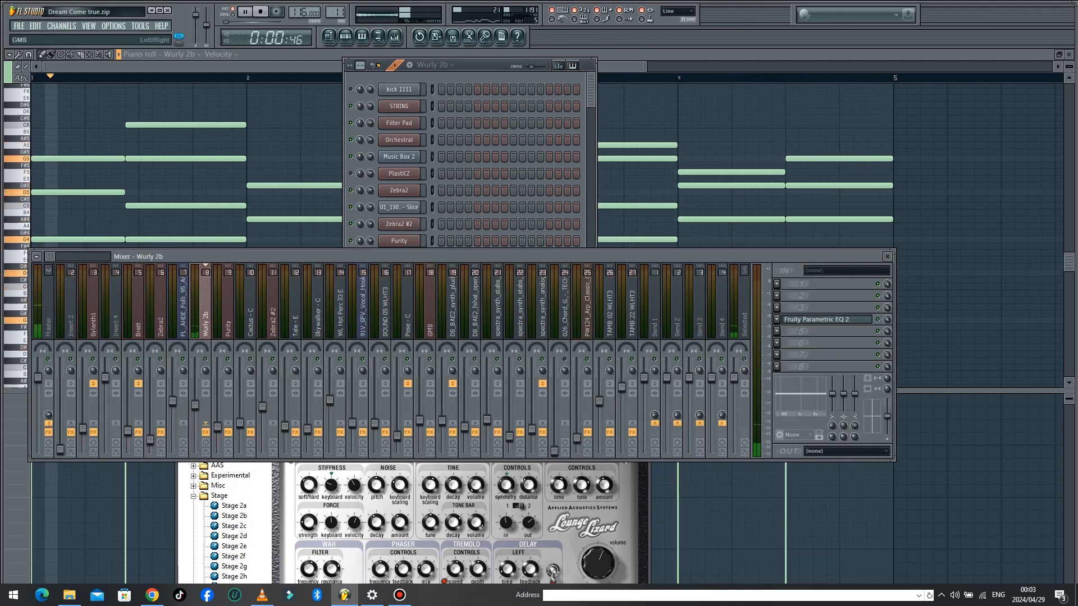
{"action": "key", "text": "space"}
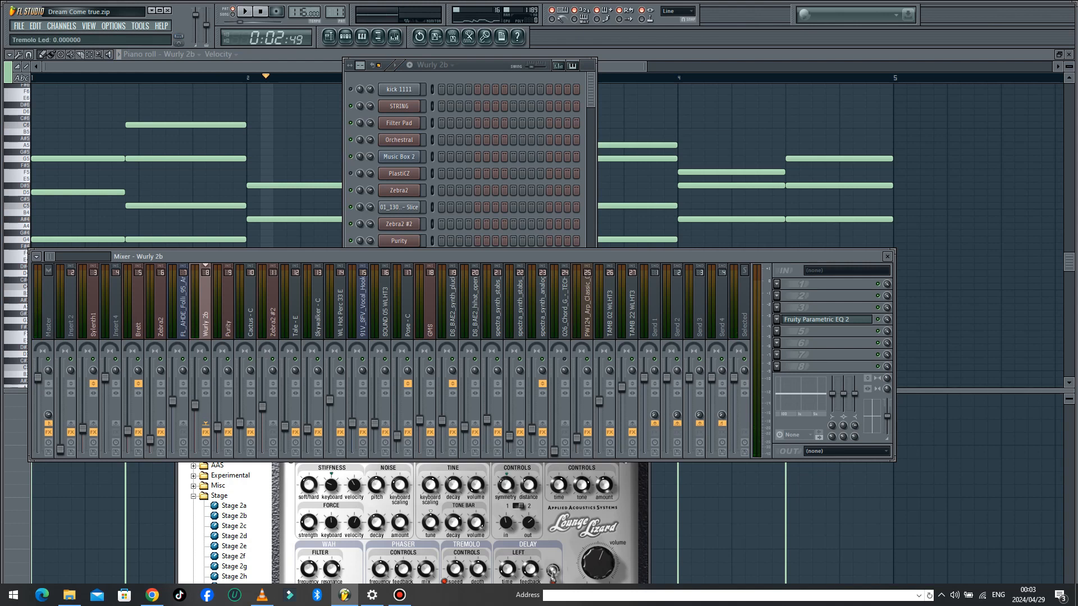
Show the Fruity Parametric EQ 2 curve on the Wurly 2b mixer track
{"action": "left_click", "coordinate": [827, 320]}
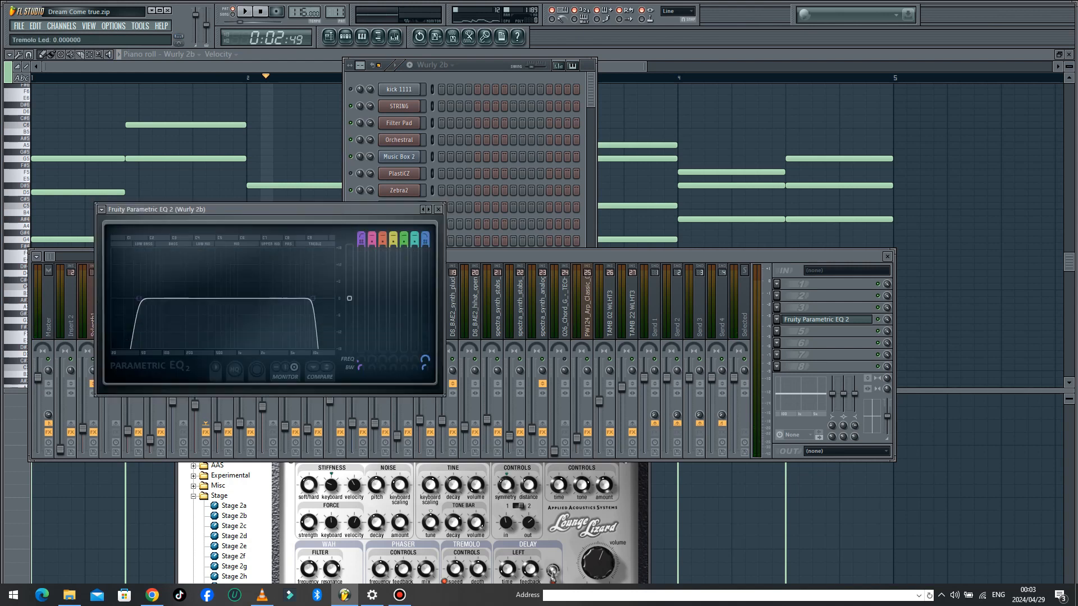
{"action": "left_click", "coordinate": [826, 319]}
{"action": "left_click", "coordinate": [826, 320]}
Select the PlastiCZ pattern in the playlist and show its notes in the piano roll
{"action": "left_click", "coordinate": [329, 37]}
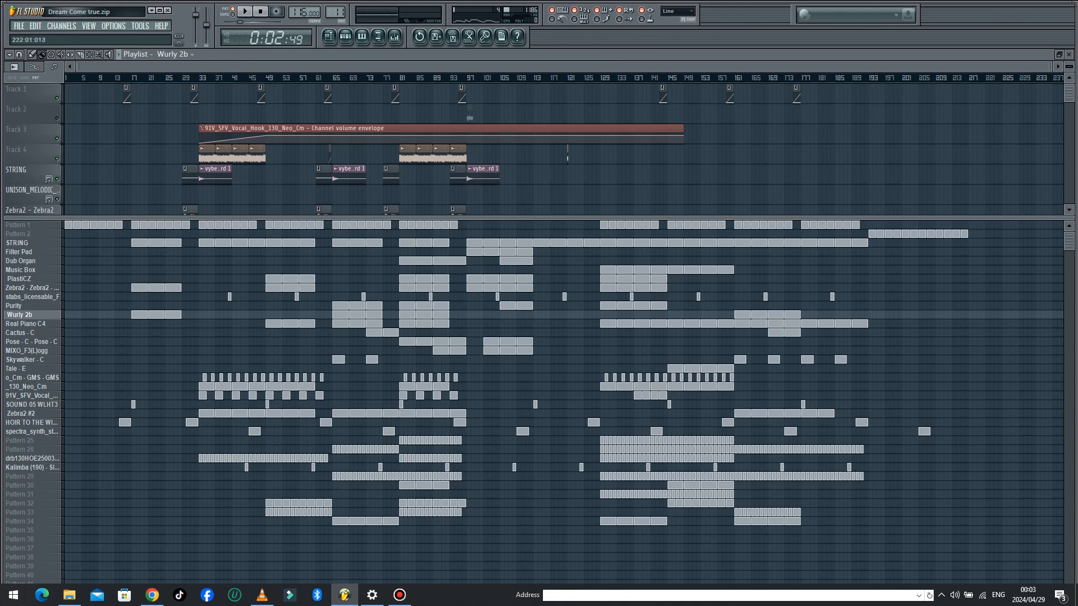
{"action": "left_click_drag", "start_coordinate": [1051, 66], "coordinate": [431, 67]}
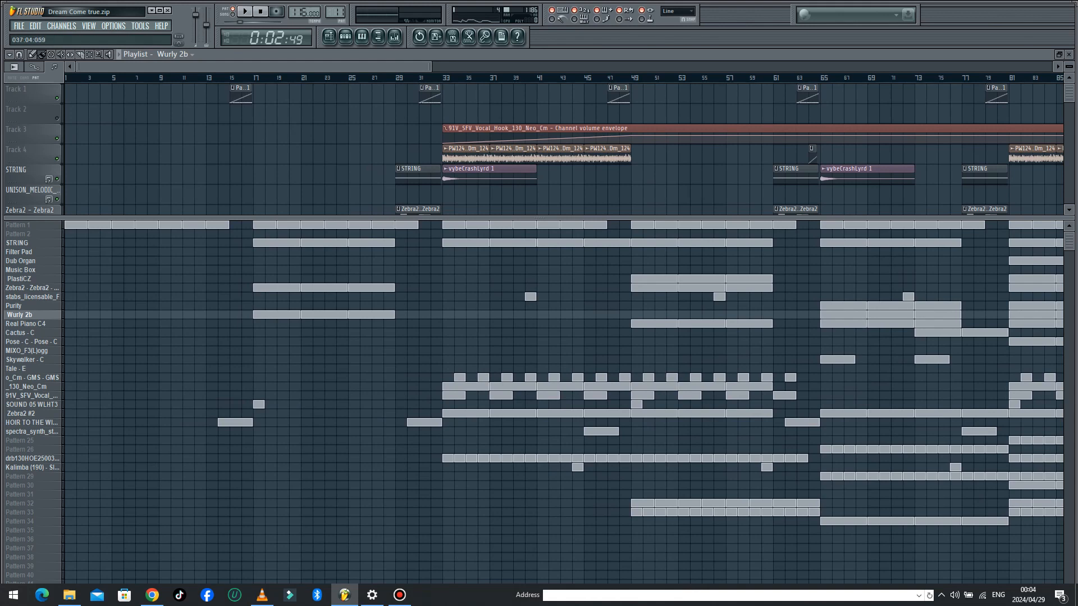
{"action": "left_click_drag", "start_coordinate": [432, 66], "coordinate": [768, 66]}
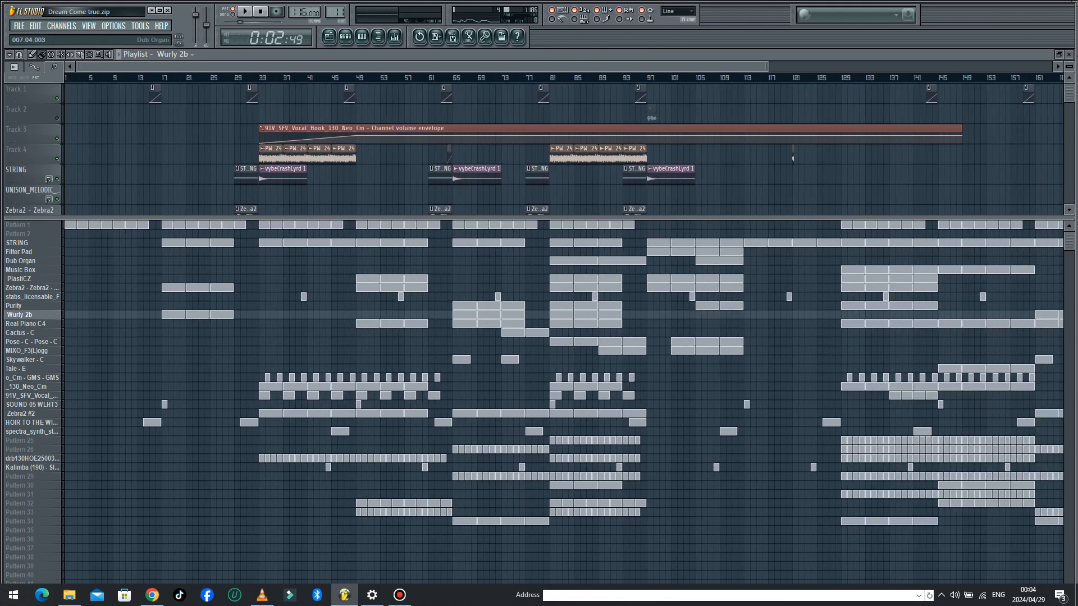
{"action": "double_click", "coordinate": [392, 279]}
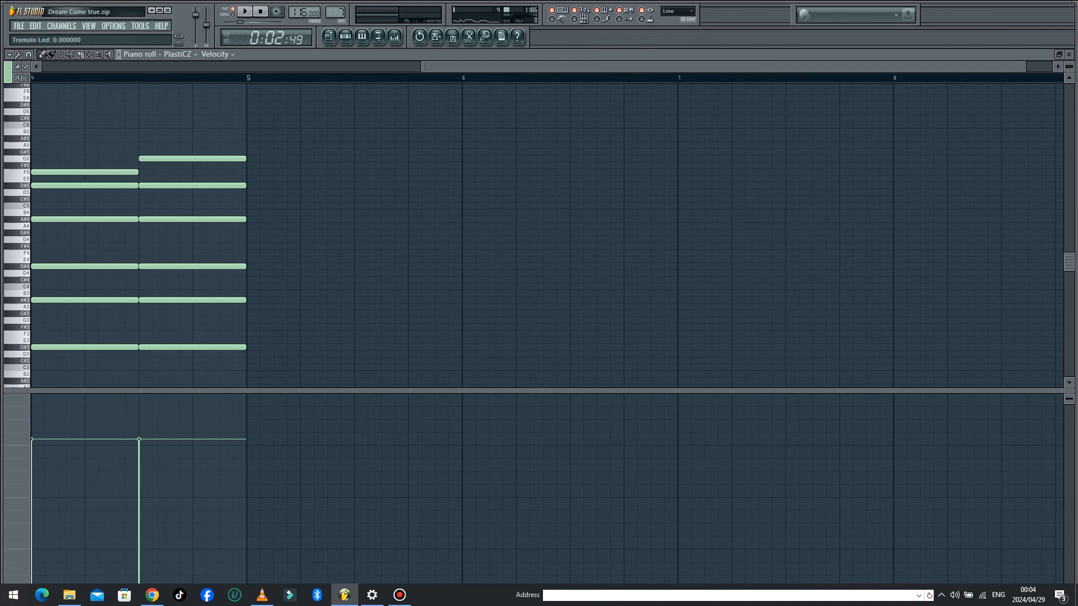
{"action": "key", "text": "F5"}
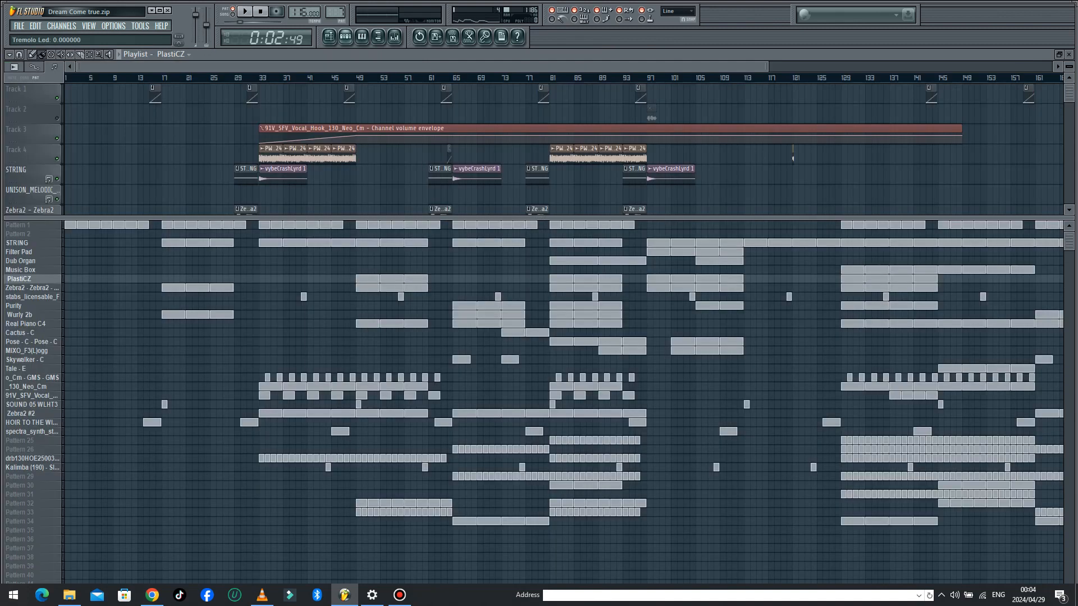
Show the PlastiCZ channel and its PlastiCZ instrument with the LD Bluesharp PR preset
{"action": "key", "text": "F6"}
{"action": "left_click", "coordinate": [399, 275]}
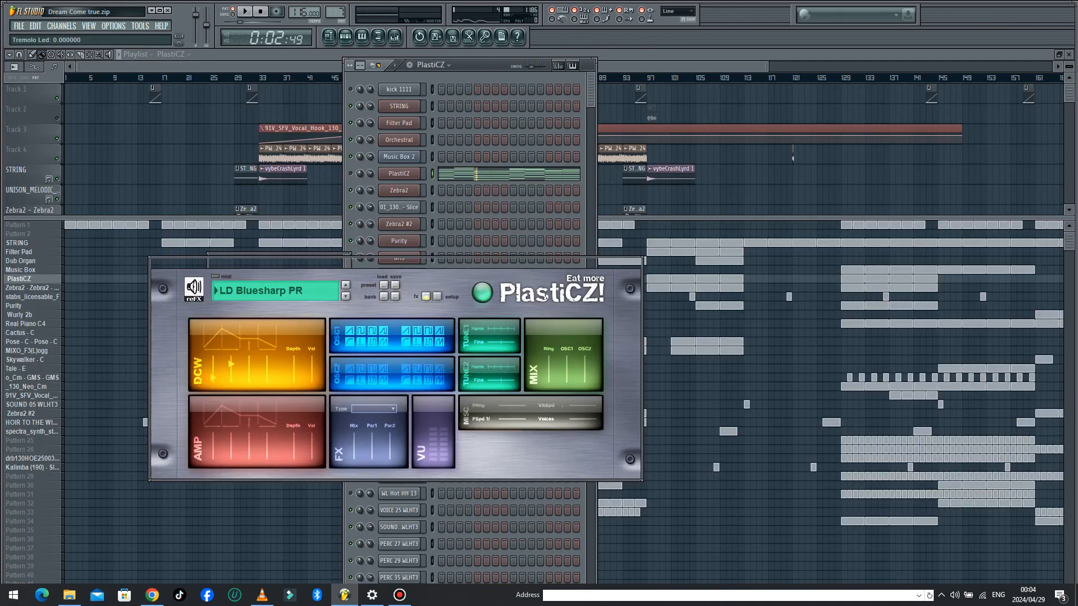
{"action": "key", "text": "Escape"}
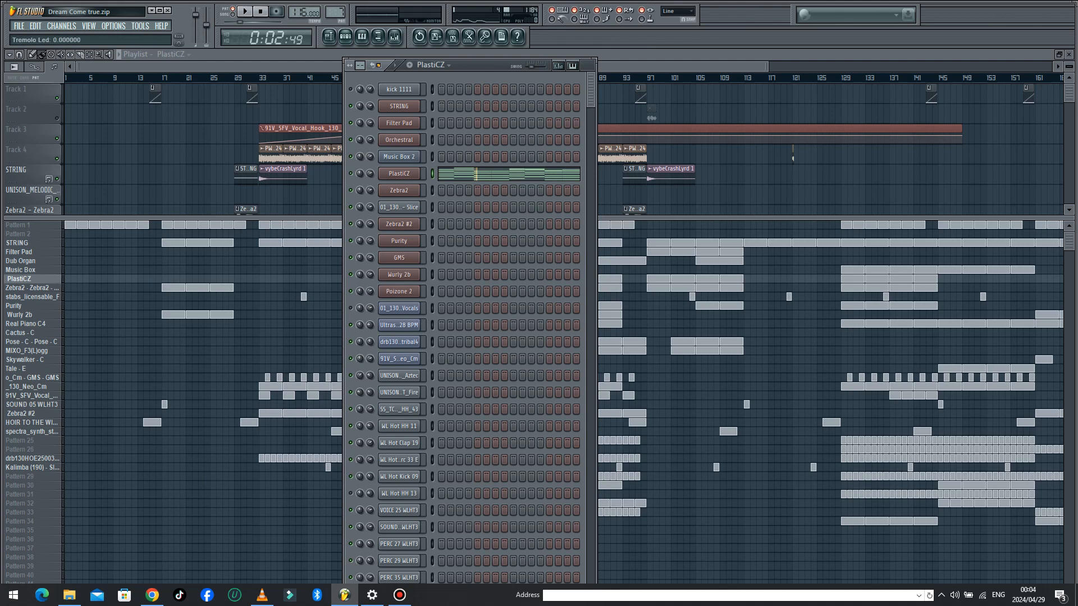
{"action": "left_click", "coordinate": [399, 173]}
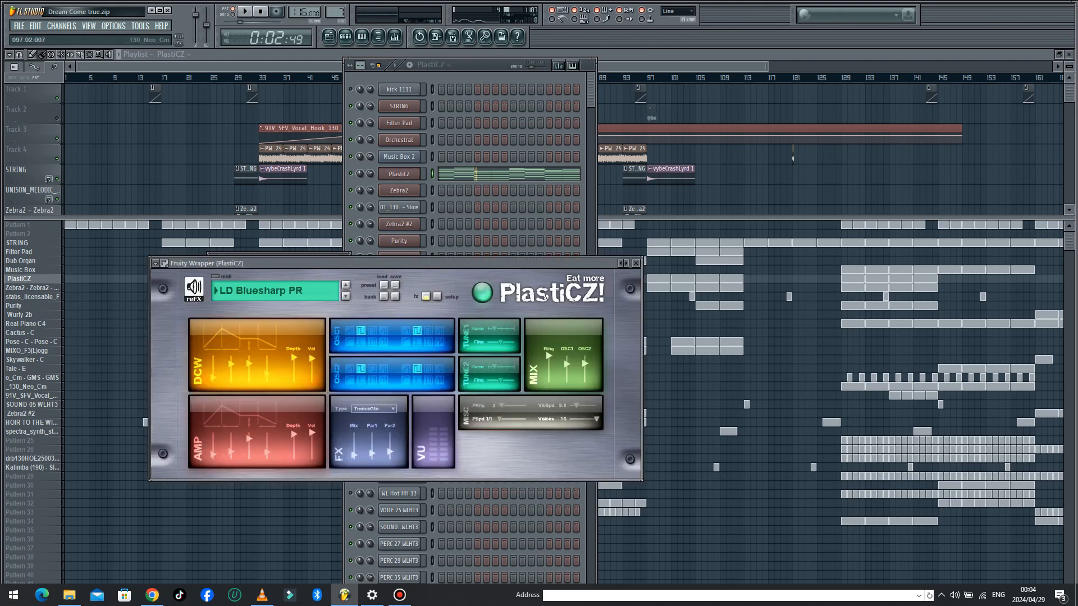
{"action": "left_click", "coordinate": [400, 174]}
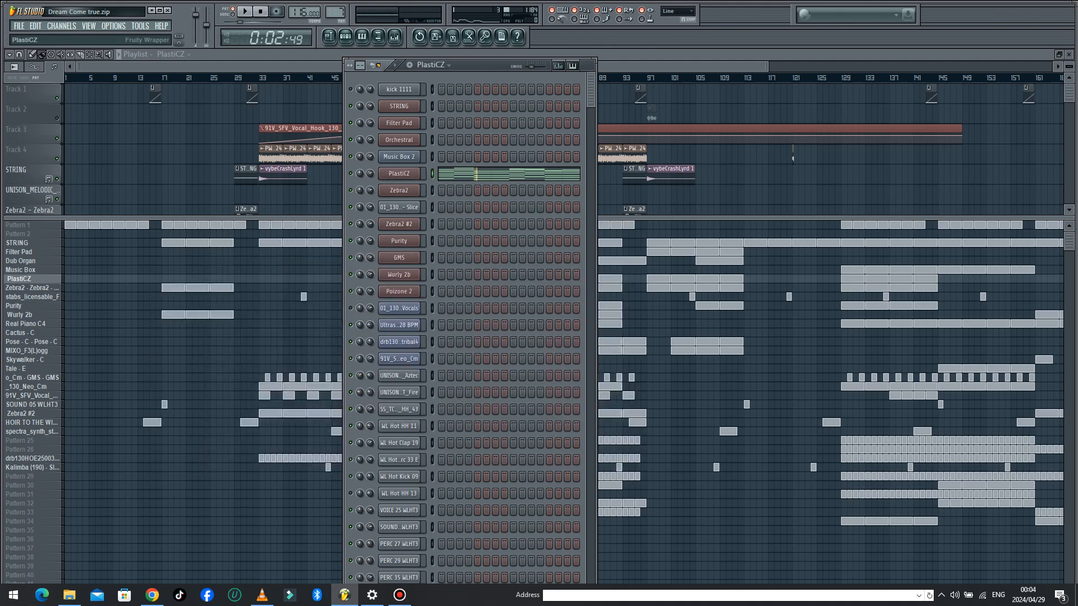
{"action": "left_click", "coordinate": [399, 173]}
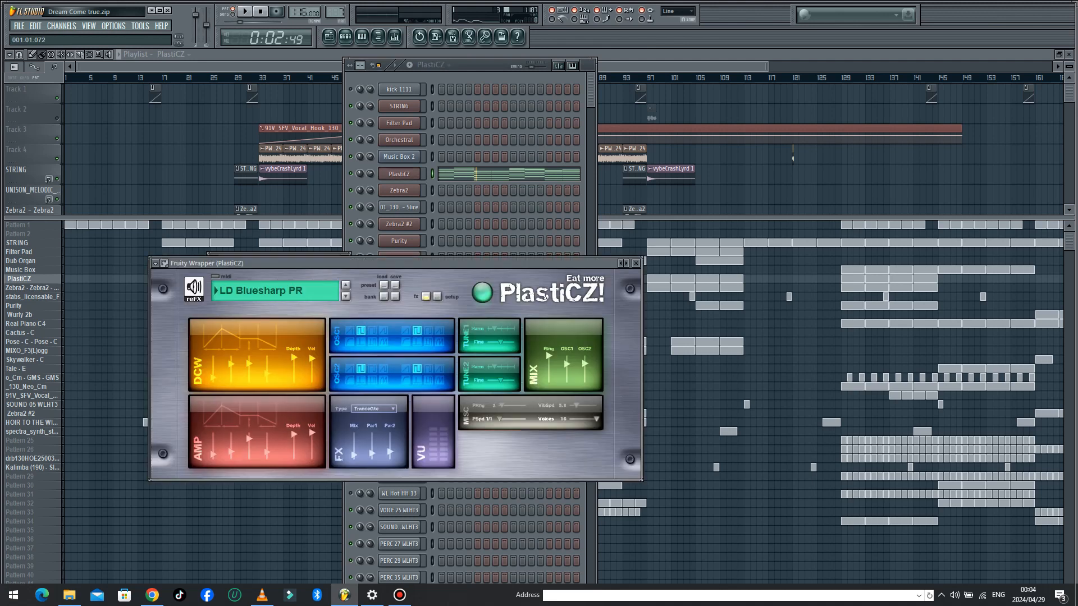
Play the PlastiCZ pattern from its start, move the instrument window clear of the channels, and stop playback
{"action": "left_click", "coordinate": [260, 12]}
{"action": "key", "text": "space"}
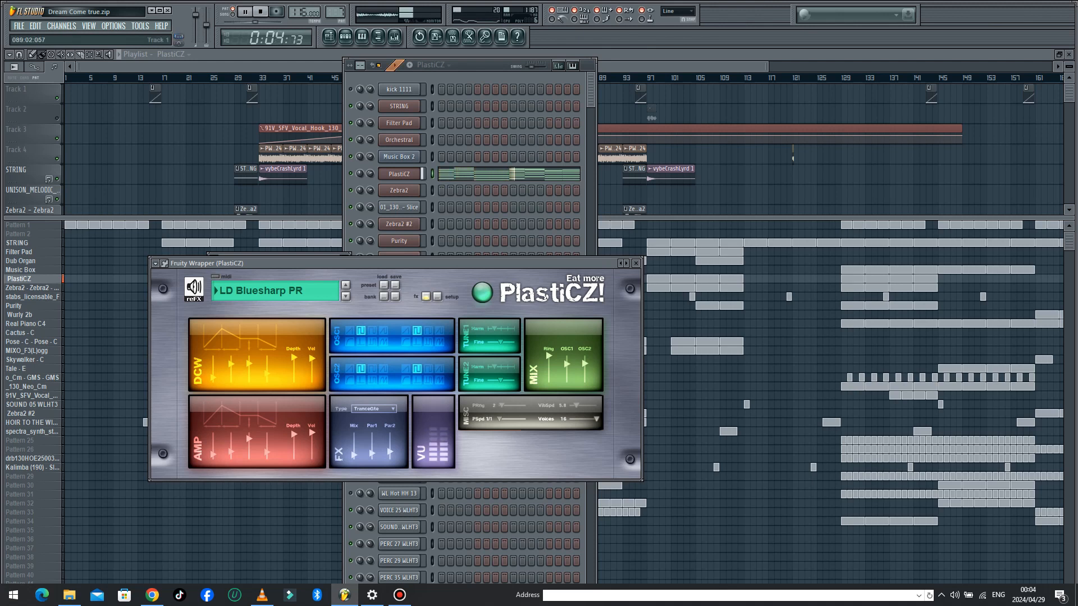
{"action": "double_click", "coordinate": [399, 174]}
{"action": "left_click_drag", "start_coordinate": [382, 263], "coordinate": [336, 385]}
{"action": "left_click", "coordinate": [260, 11]}
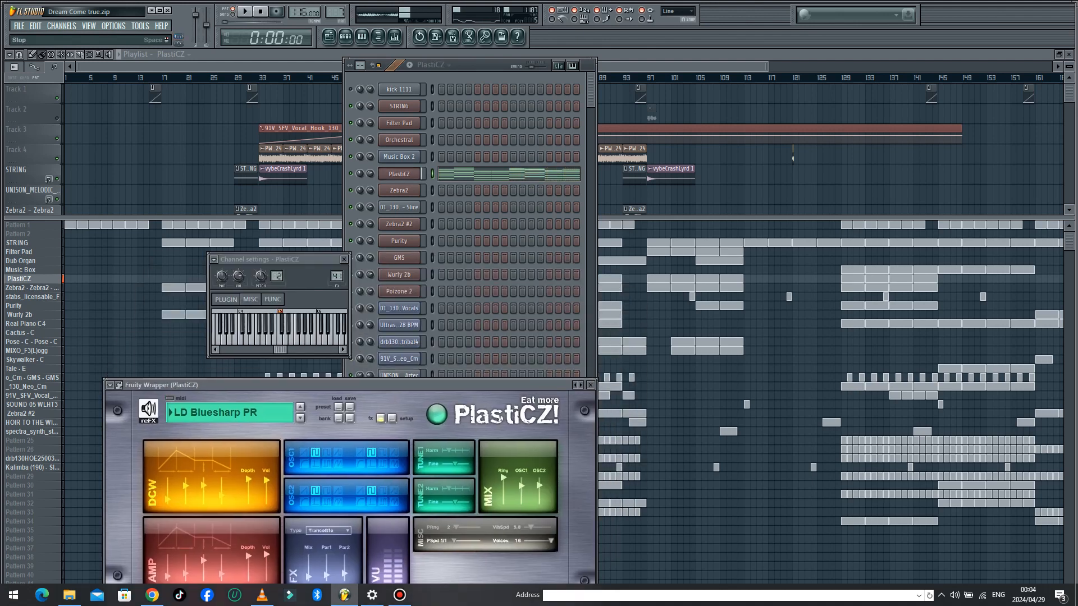
Show the PlastiCZ mixer track and its Fruity Parametric EQ 2 curve, and close all open windows
{"action": "left_click", "coordinate": [345, 37]}
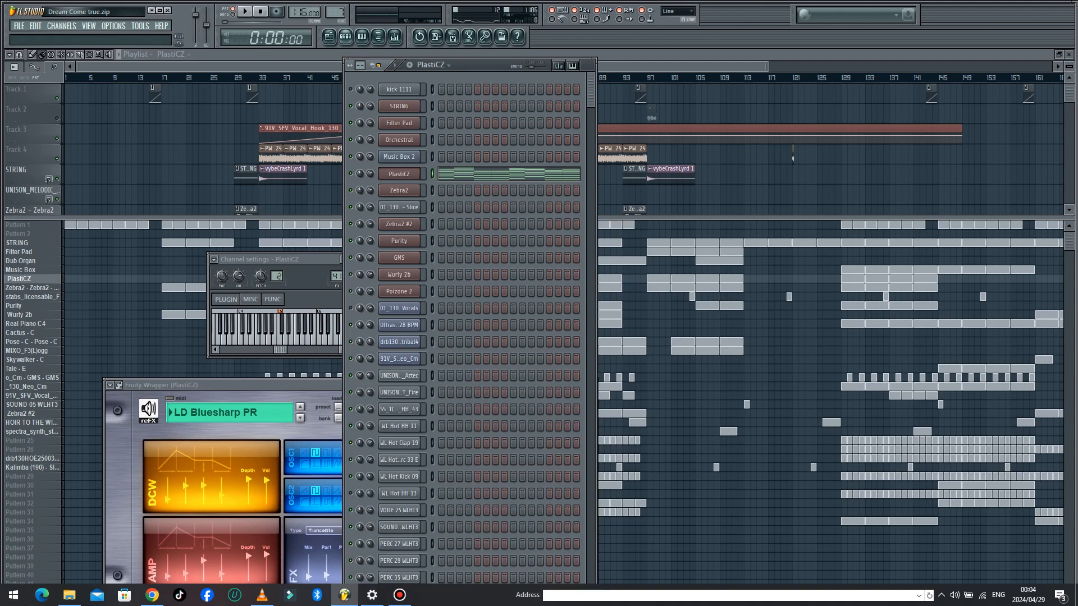
{"action": "left_click", "coordinate": [394, 37]}
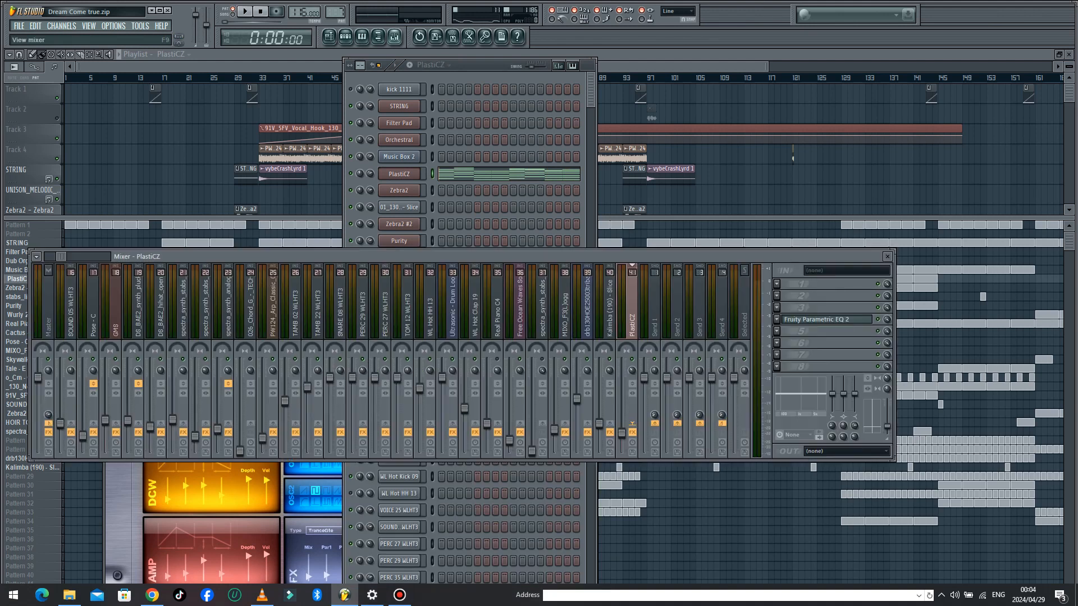
{"action": "left_click", "coordinate": [825, 320]}
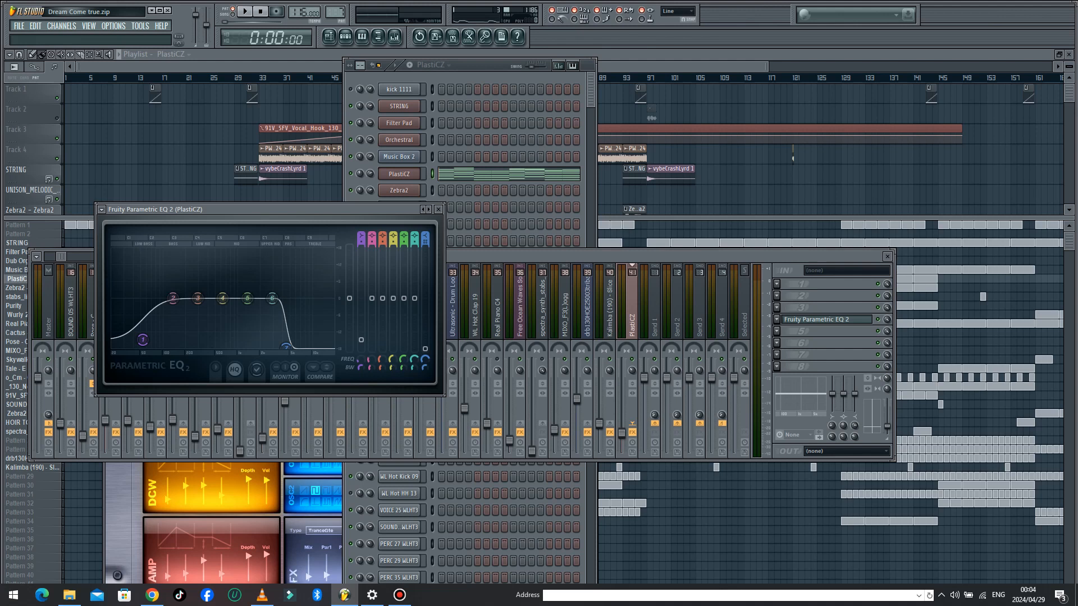
{"action": "key", "text": "F12"}
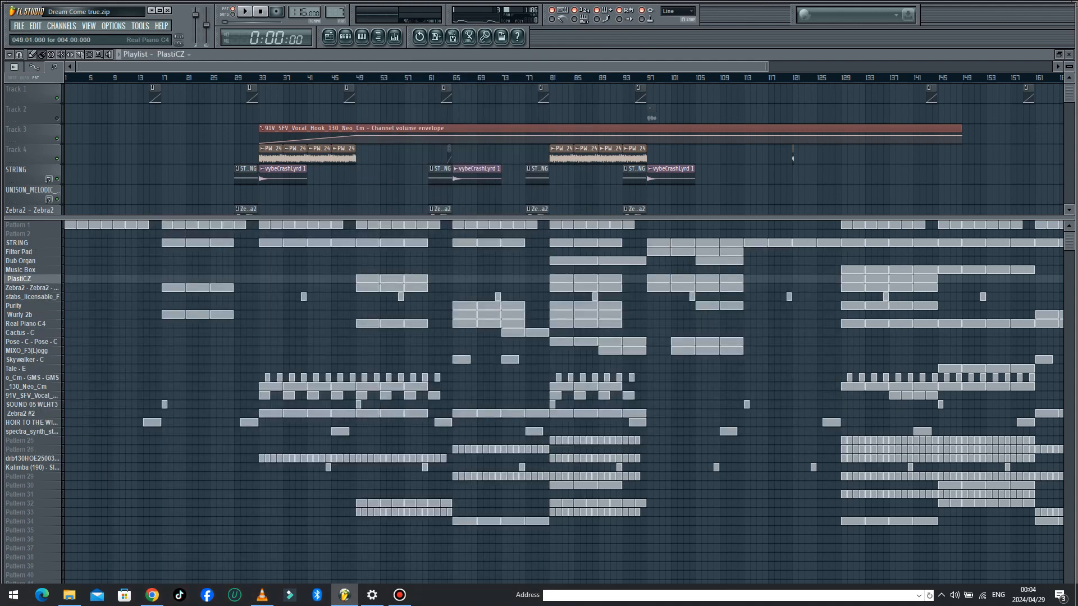
Select the Real Piano C4 pattern, show its notes and channel, and move its sampler settings clear of the channels
{"action": "double_click", "coordinate": [368, 324]}
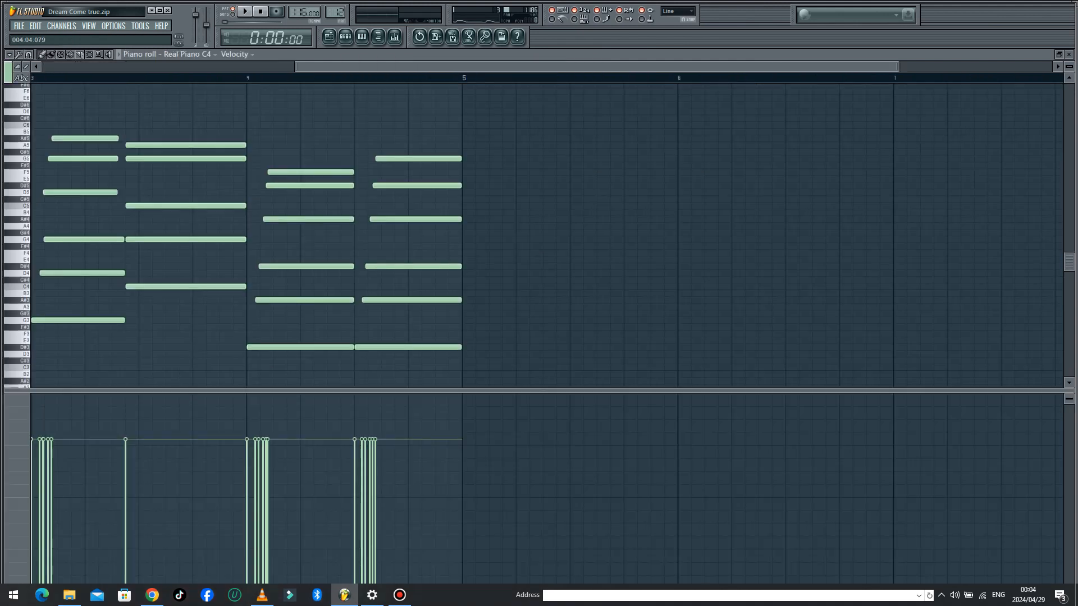
{"action": "left_click", "coordinate": [362, 37]}
{"action": "scroll", "coordinate": [399, 503], "scroll_direction": "down", "scroll_amount": 10}
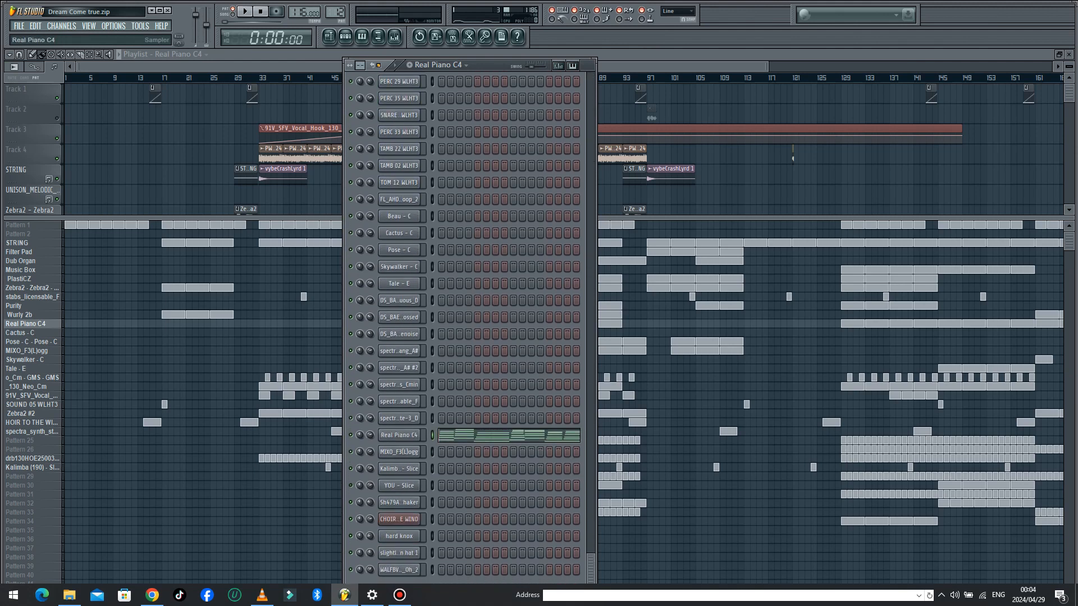
{"action": "left_click", "coordinate": [399, 435]}
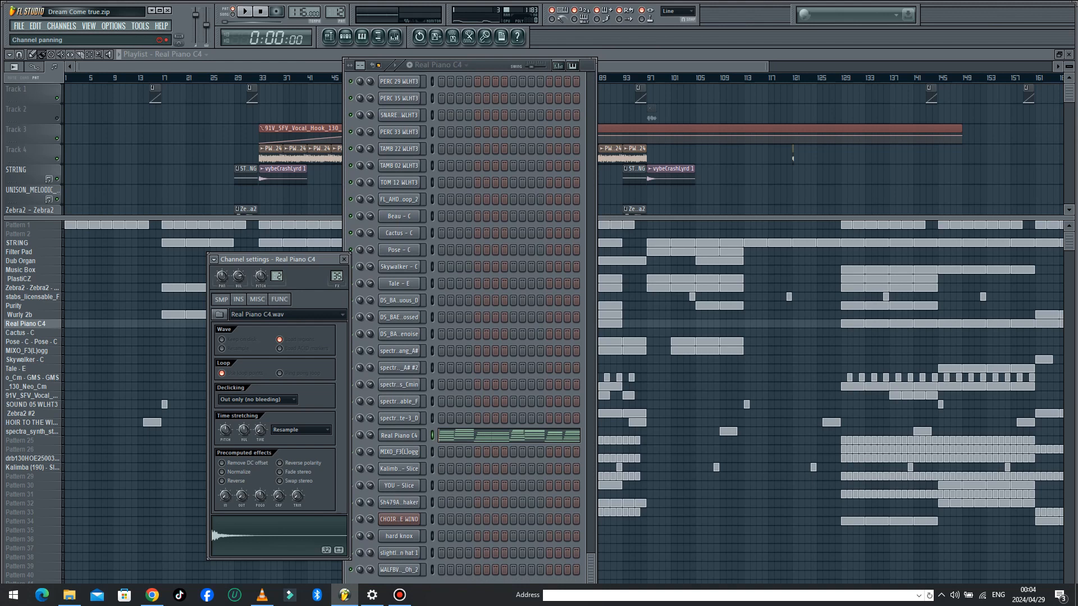
{"action": "left_click_drag", "start_coordinate": [269, 259], "coordinate": [213, 125]}
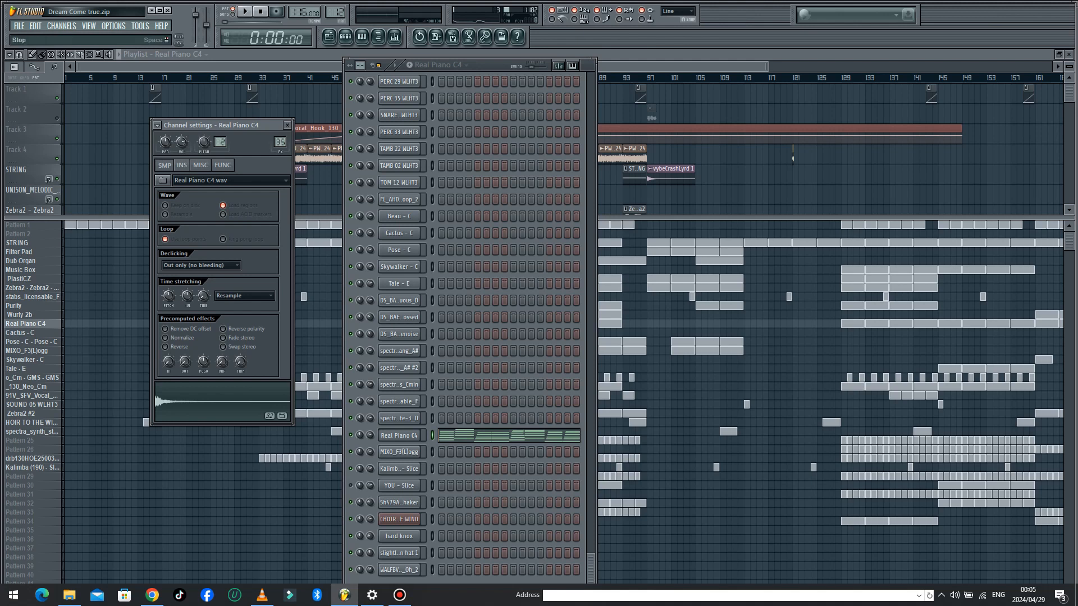
Play the Real Piano C4 pattern, show its mixer track with its effects, and close the open windows
{"action": "key", "text": "space"}
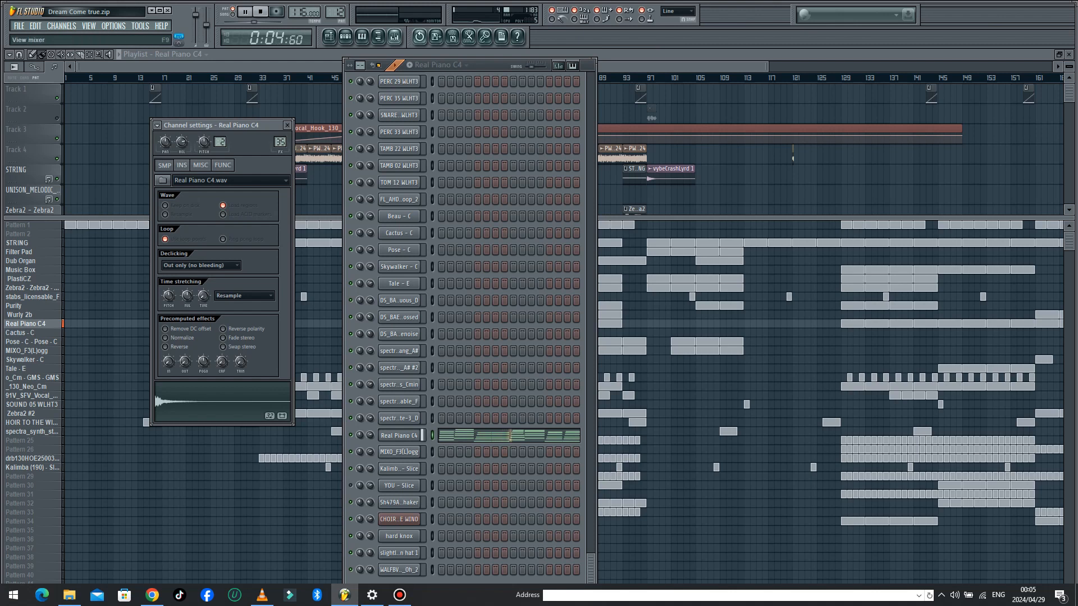
{"action": "left_click", "coordinate": [395, 37]}
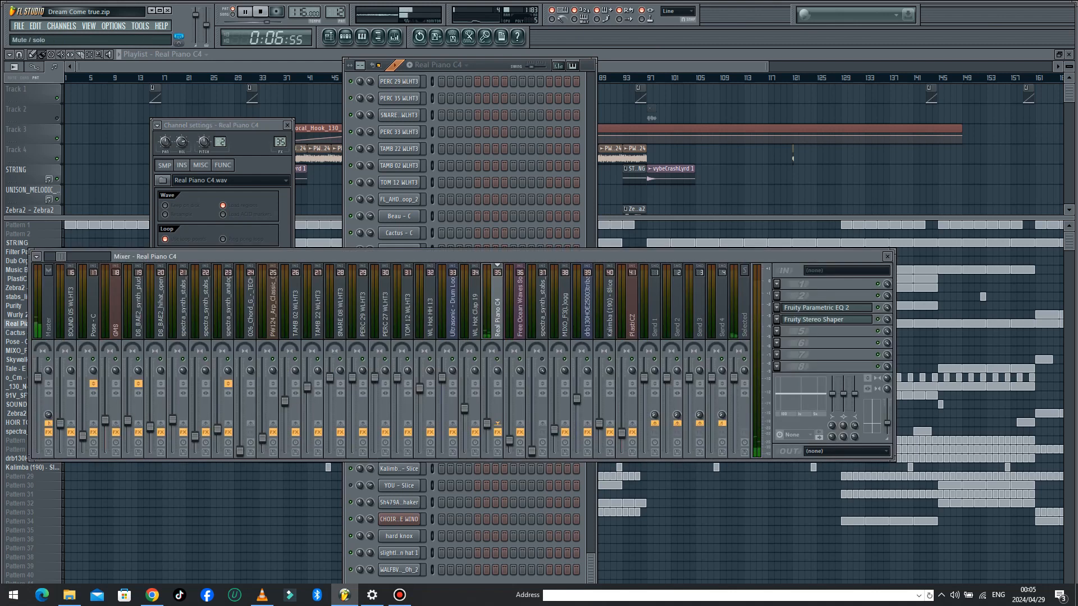
{"action": "key", "text": "F12"}
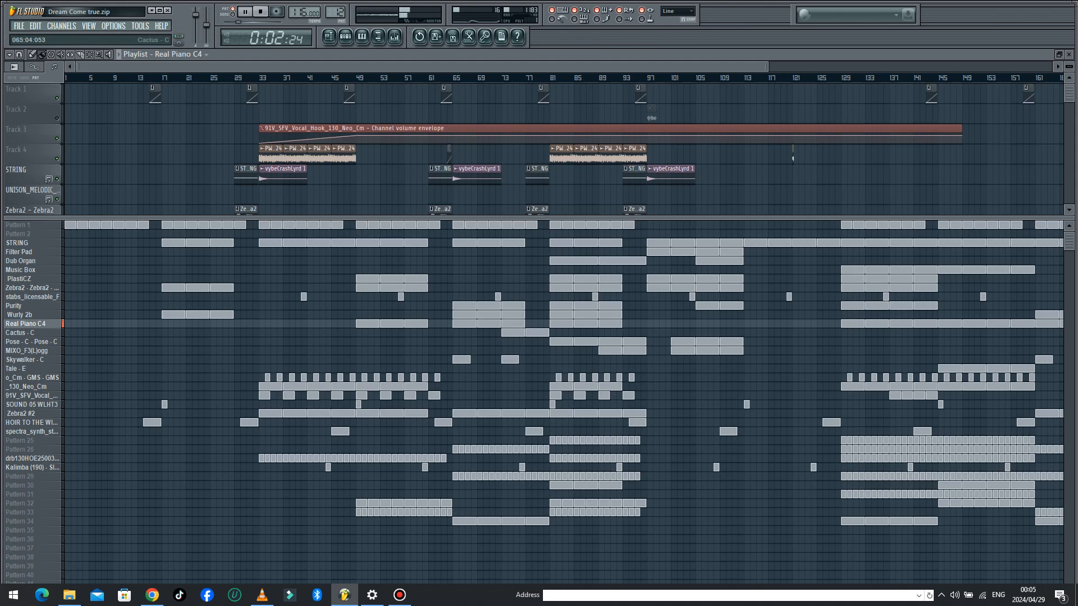
Show the Real Piano C4 channel and its staggered chord notes in the piano roll, and stop playback
{"action": "key", "text": "F6"}
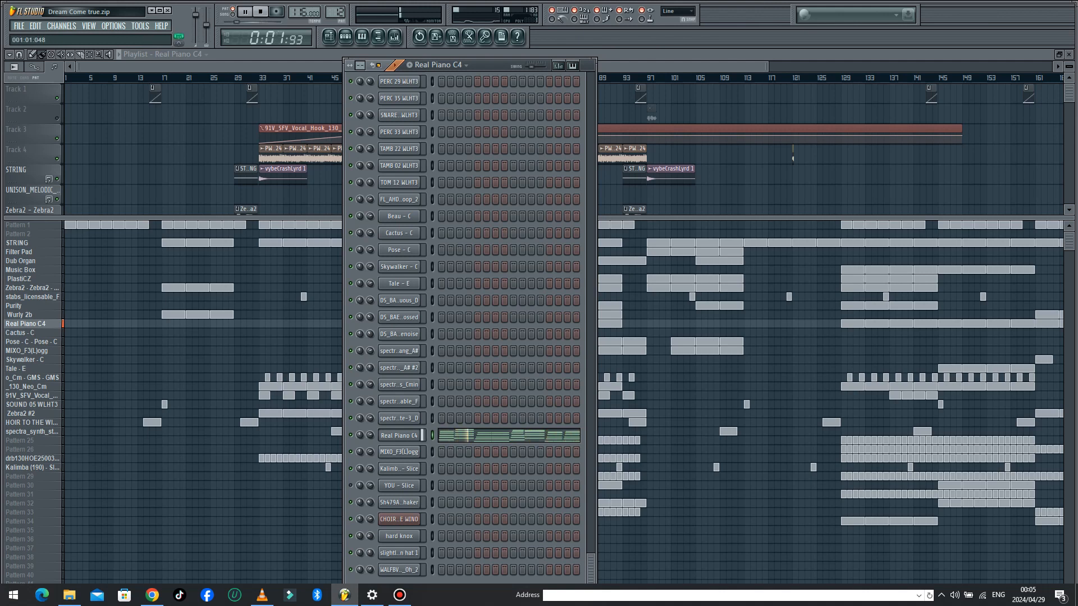
{"action": "key", "text": "F7"}
{"action": "key", "text": "space"}
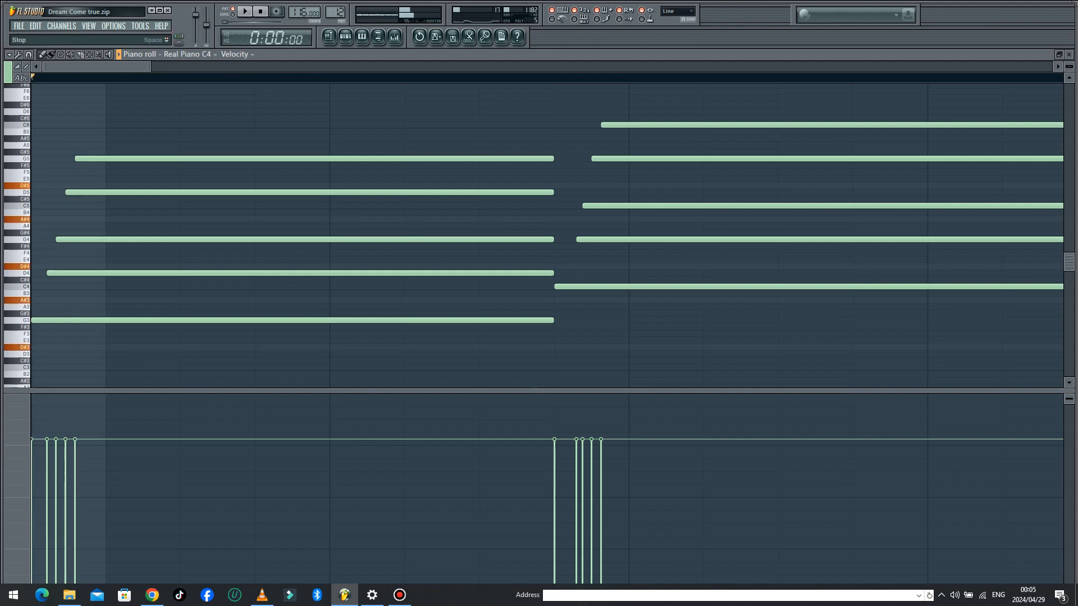
{"action": "left_click_drag", "start_coordinate": [150, 67], "coordinate": [240, 67]}
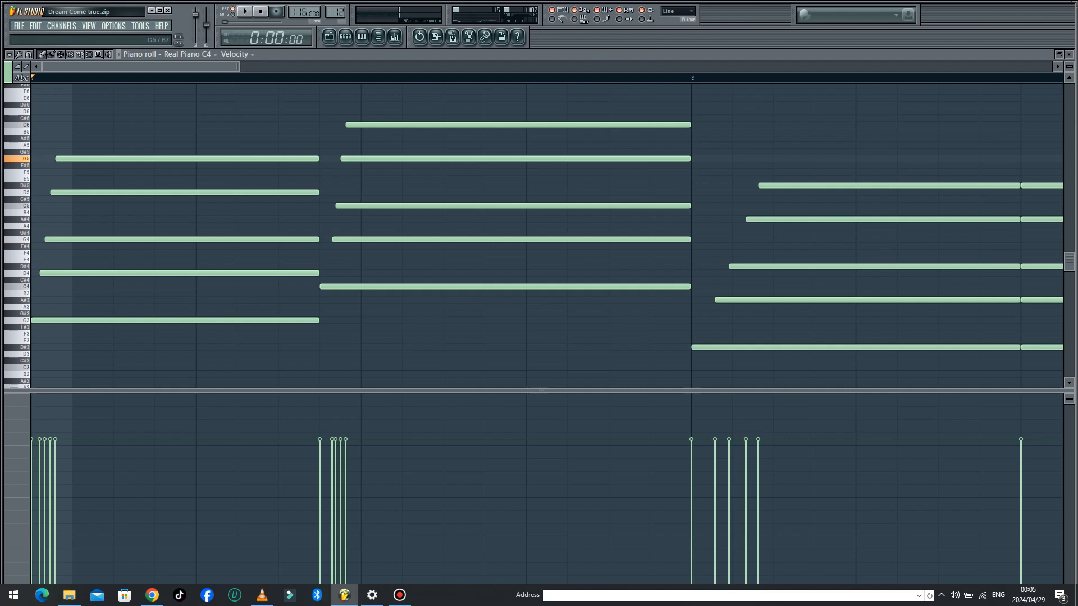
Select the Purity pattern in the playlist and show its notes and the channels that play it
{"action": "left_click", "coordinate": [329, 37]}
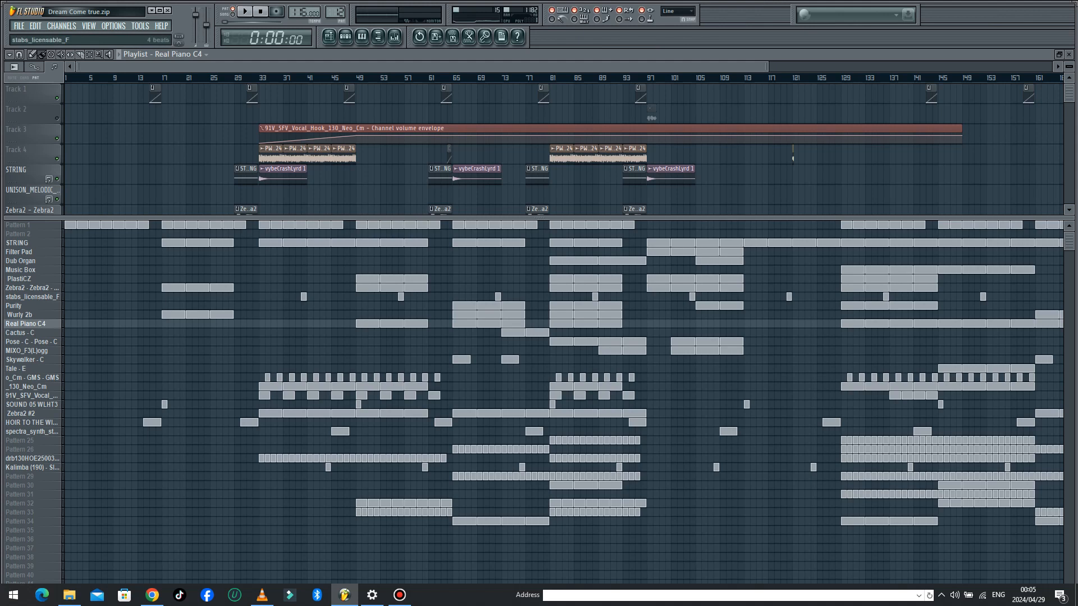
{"action": "left_click", "coordinate": [458, 306]}
{"action": "double_click", "coordinate": [488, 306]}
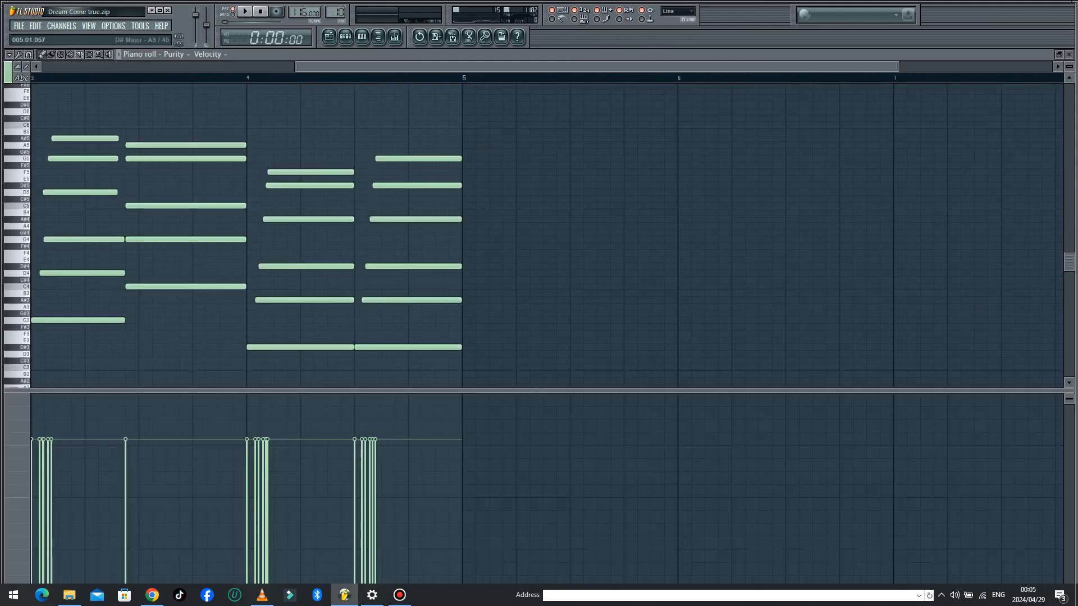
{"action": "left_click", "coordinate": [346, 36]}
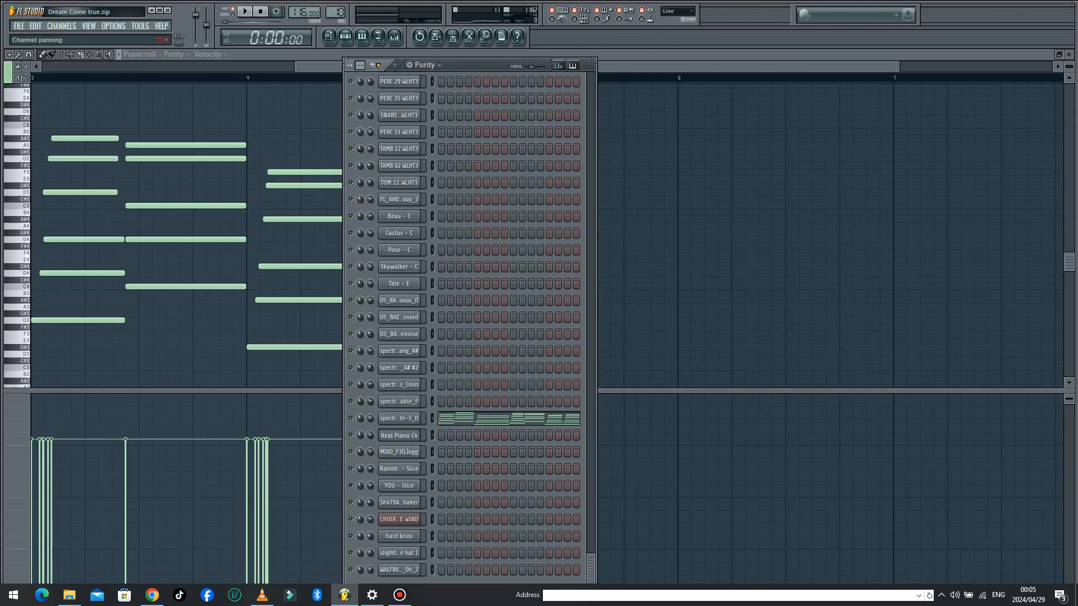
{"action": "left_click", "coordinate": [399, 418]}
{"action": "left_click", "coordinate": [399, 419]}
{"action": "scroll", "coordinate": [440, 418], "scroll_direction": "up", "scroll_amount": 4}
{"action": "scroll", "coordinate": [476, 327], "scroll_direction": "up", "scroll_amount": 7}
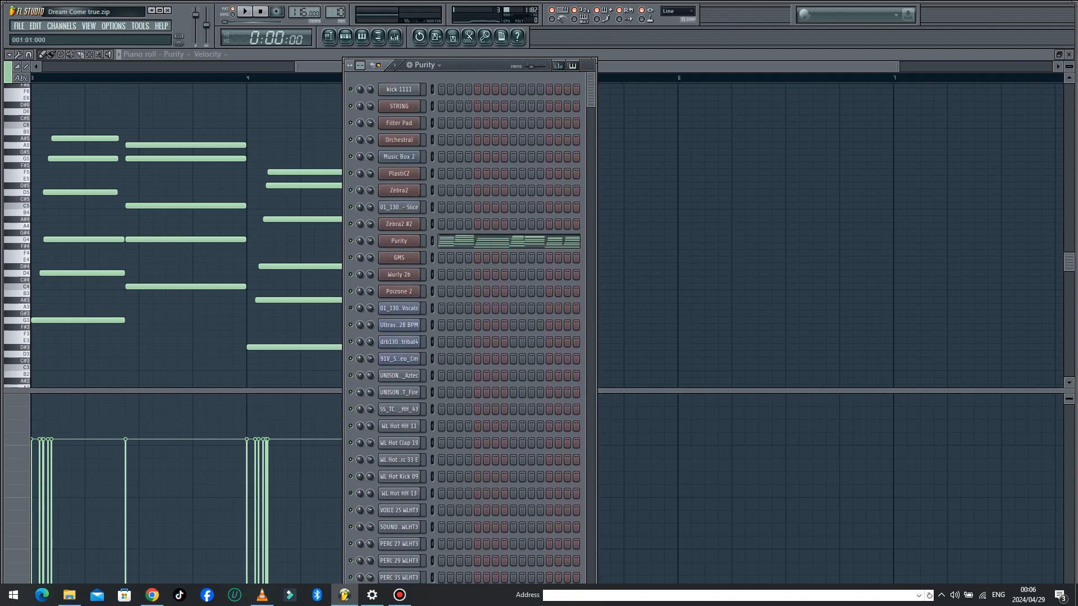
Play the Purity pattern with its Purity channel in view, and stop playback
{"action": "left_click", "coordinate": [399, 240]}
{"action": "left_click", "coordinate": [399, 241]}
{"action": "left_click", "coordinate": [399, 241]}
{"action": "left_click", "coordinate": [399, 241]}
{"action": "left_click", "coordinate": [245, 11]}
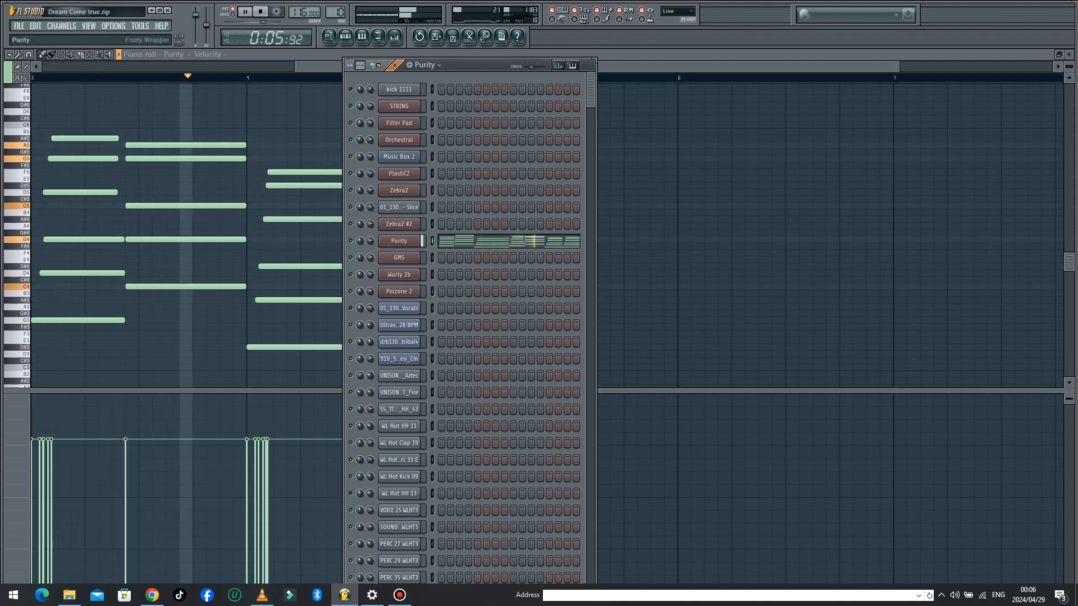
{"action": "key", "text": "space"}
Show the sampler settings of the spectra_synth_analog oneshot channel used in the Purity pattern
{"action": "scroll", "coordinate": [477, 331], "scroll_direction": "down", "scroll_amount": 10}
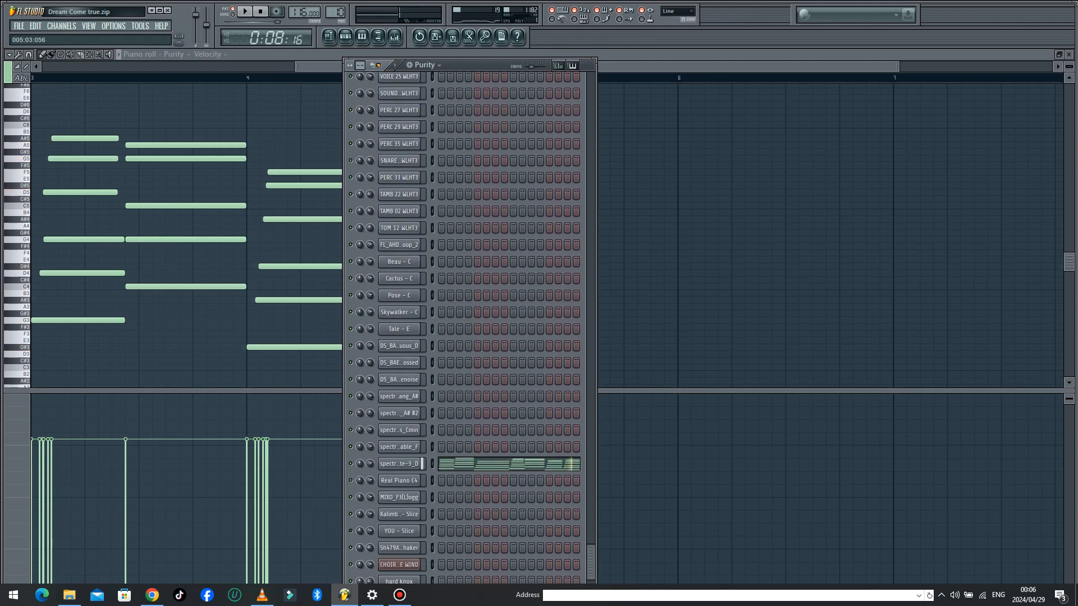
{"action": "left_click", "coordinate": [400, 418]}
{"action": "left_click", "coordinate": [399, 419]}
{"action": "left_click", "coordinate": [399, 419]}
{"action": "left_click", "coordinate": [223, 401]}
{"action": "left_click", "coordinate": [222, 165]}
{"action": "left_click", "coordinate": [164, 165]}
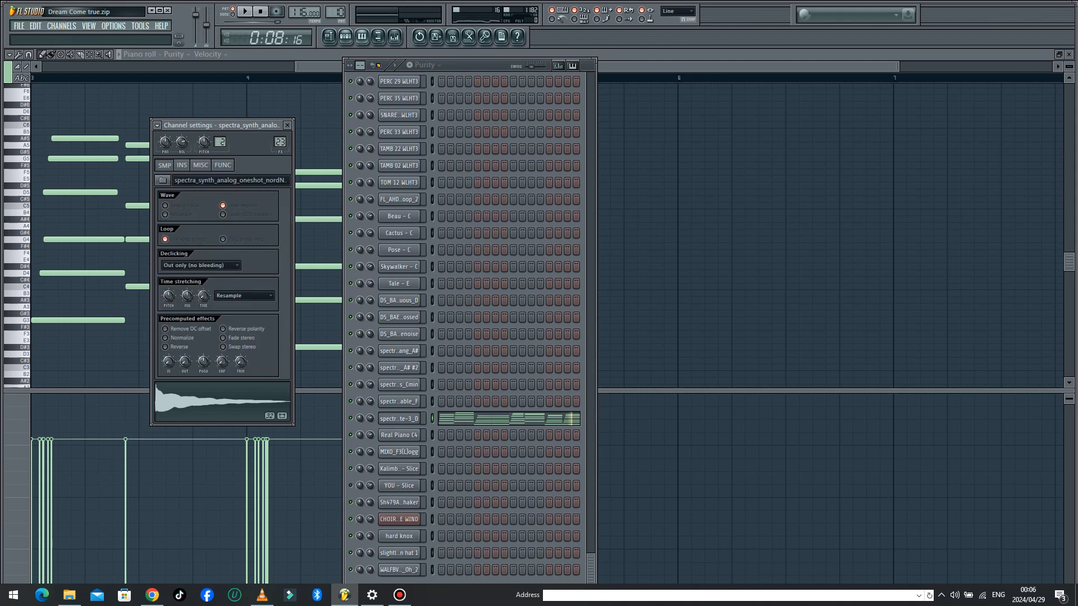
{"action": "left_click", "coordinate": [378, 36]}
{"action": "left_click", "coordinate": [378, 37]}
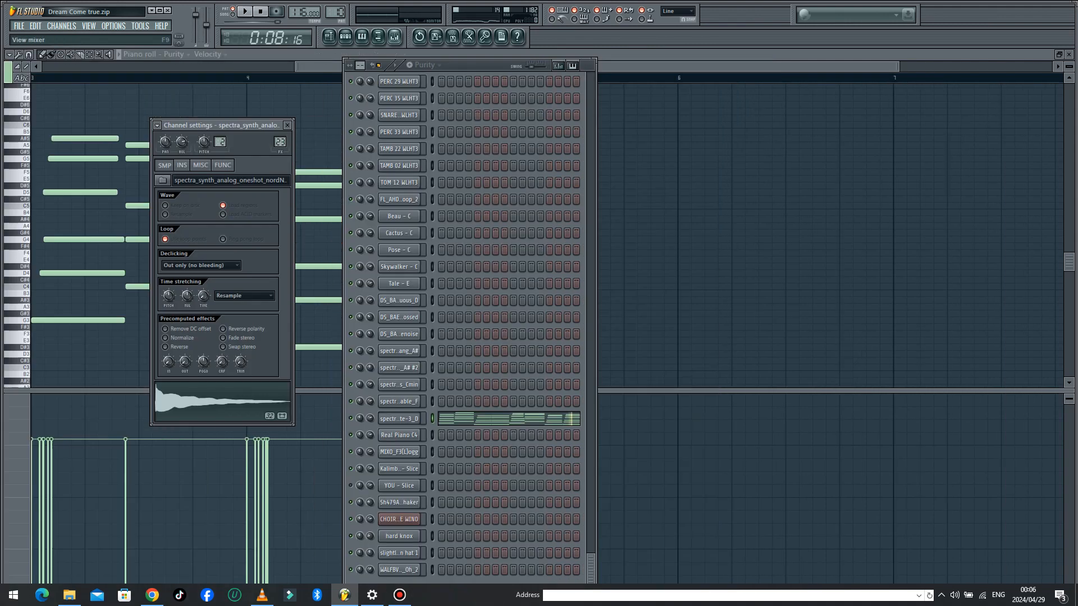
Show the spectra_synth_analog mixer track and its Fruity Stereo Enhancer, Fruity Reeverb 2 and Fruity Parametric EQ 2 effects
{"action": "left_click", "coordinate": [395, 37]}
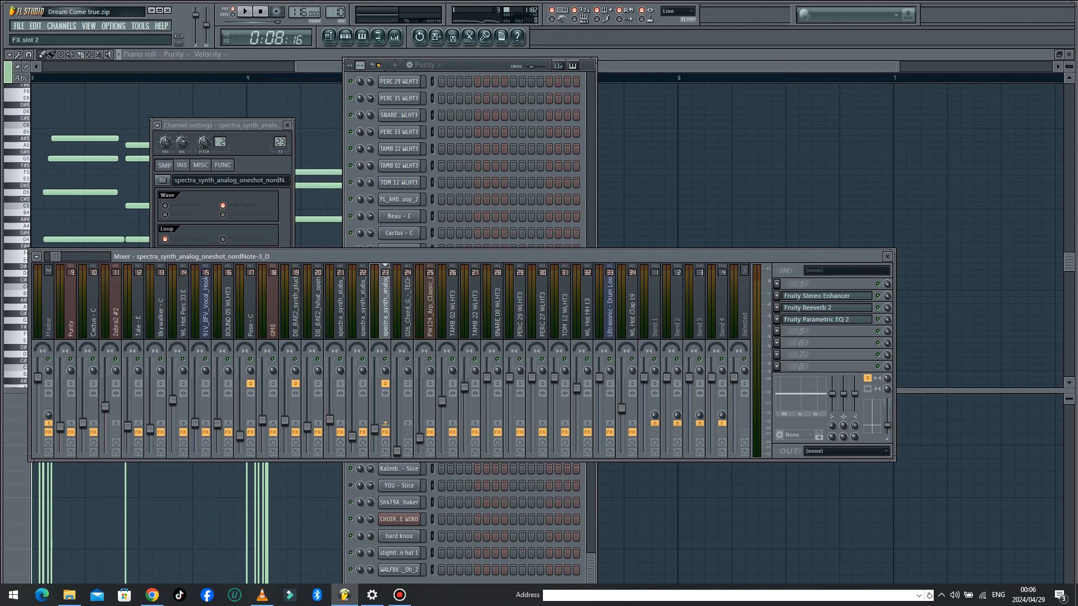
{"action": "left_click", "coordinate": [825, 296]}
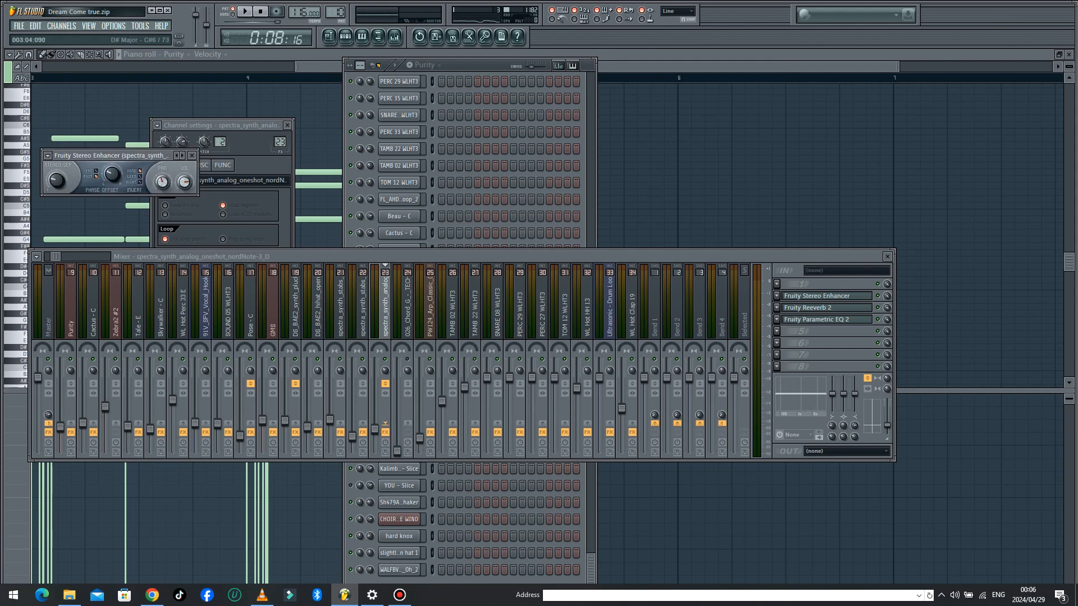
{"action": "left_click_drag", "start_coordinate": [106, 155], "coordinate": [540, 194]}
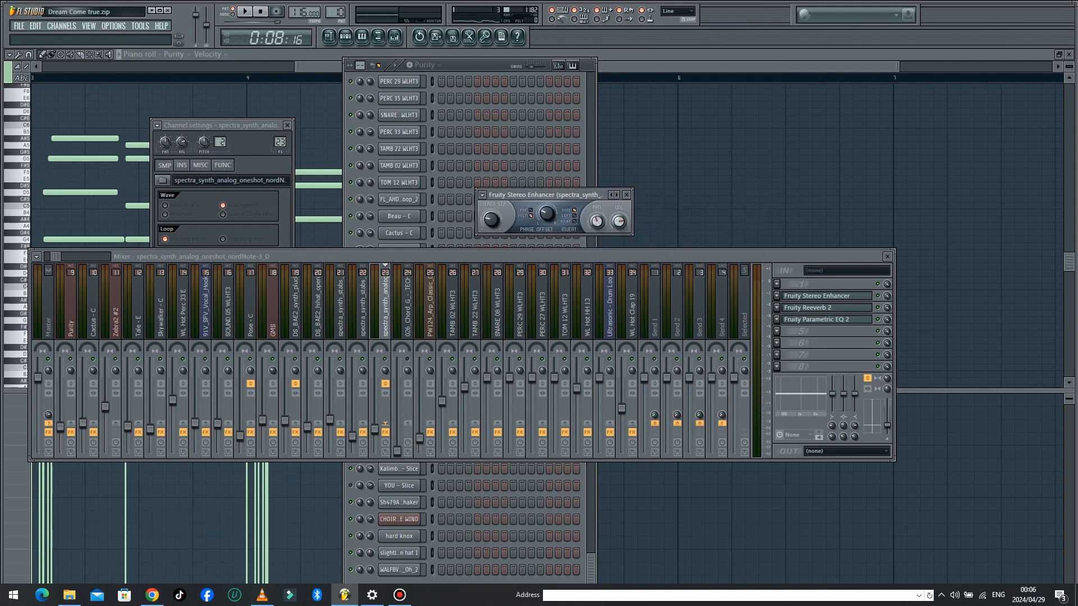
{"action": "left_click", "coordinate": [825, 307]}
{"action": "left_click", "coordinate": [825, 307]}
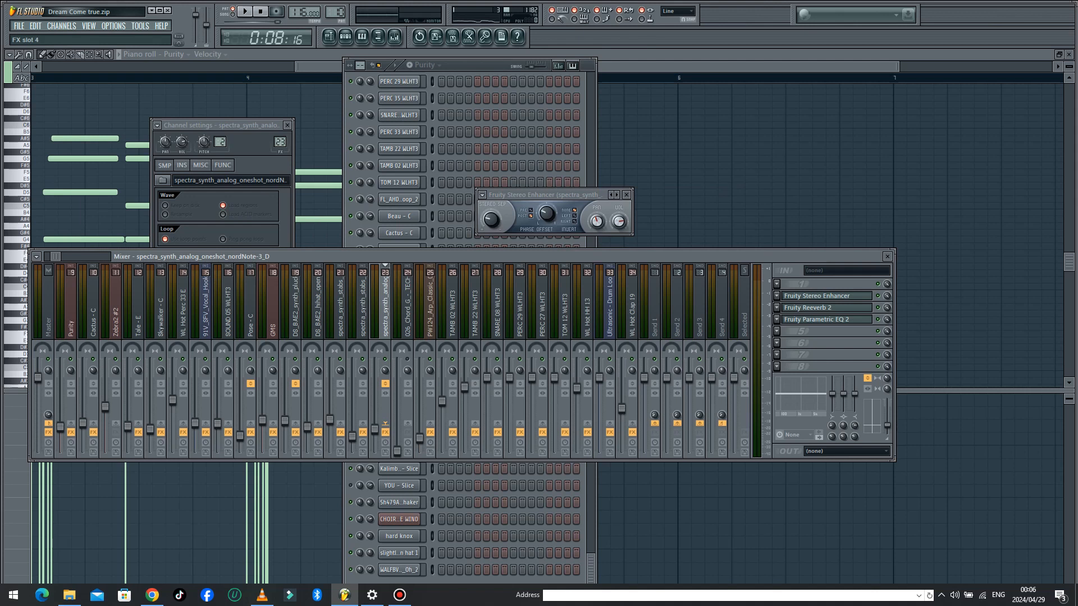
{"action": "left_click", "coordinate": [825, 320]}
{"action": "left_click", "coordinate": [825, 320]}
Show the Purity channel's plugin with its Kalimba preset
{"action": "left_click", "coordinate": [475, 65]}
{"action": "left_click_drag", "start_coordinate": [590, 568], "coordinate": [590, 87]}
{"action": "left_click", "coordinate": [399, 242]}
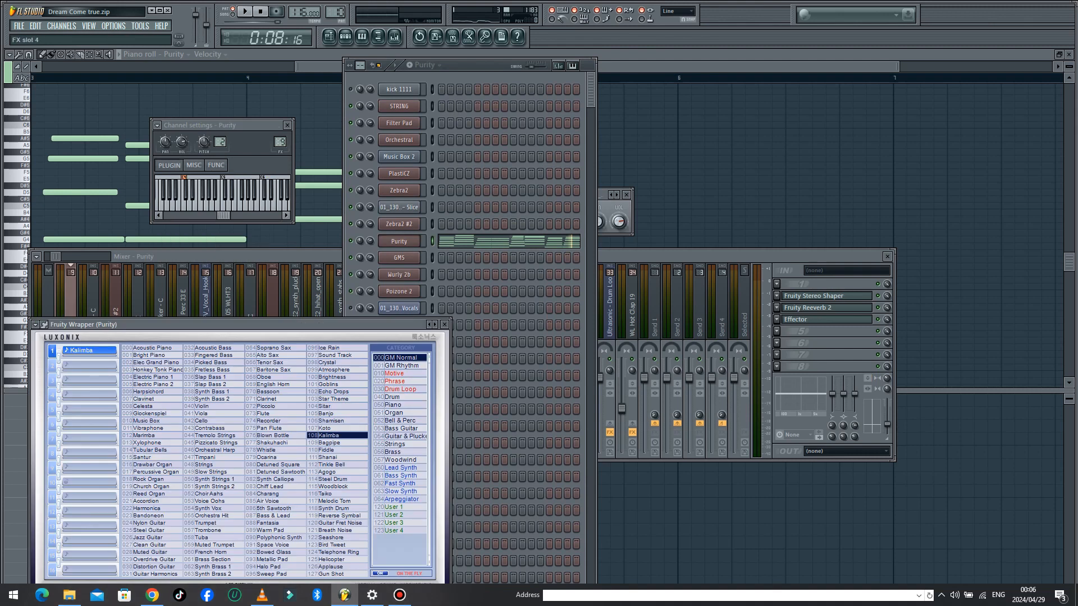
Show the Effector, Fruity Reeverb 2 and Fruity Stereo Shaper effects on the Purity mixer track
{"action": "left_click", "coordinate": [826, 320]}
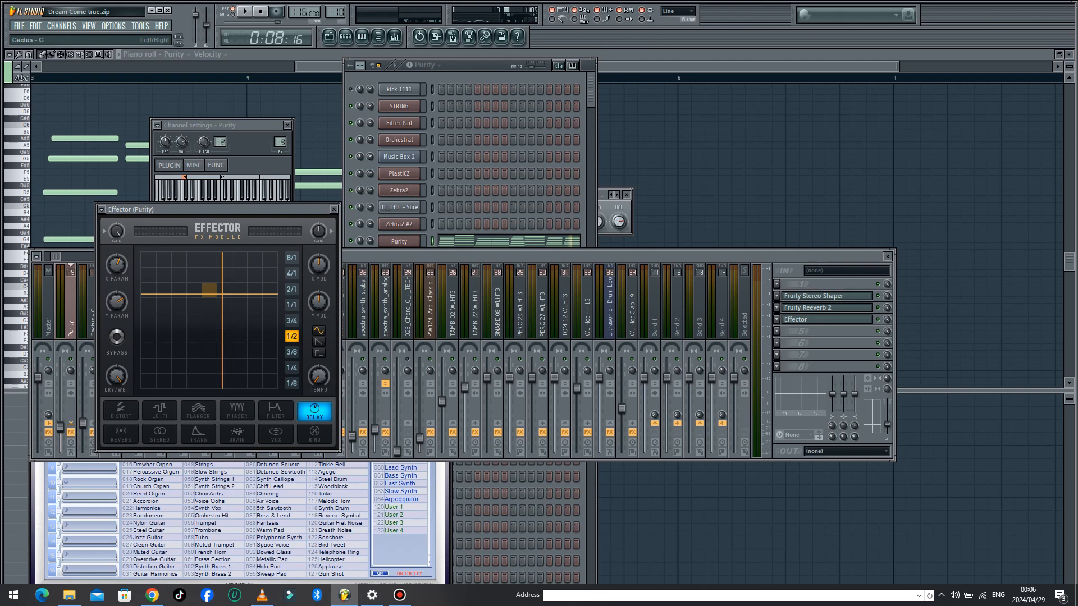
{"action": "left_click_drag", "start_coordinate": [225, 209], "coordinate": [570, 162]}
{"action": "left_click", "coordinate": [826, 307]}
{"action": "left_click", "coordinate": [825, 308]}
{"action": "left_click", "coordinate": [825, 308]}
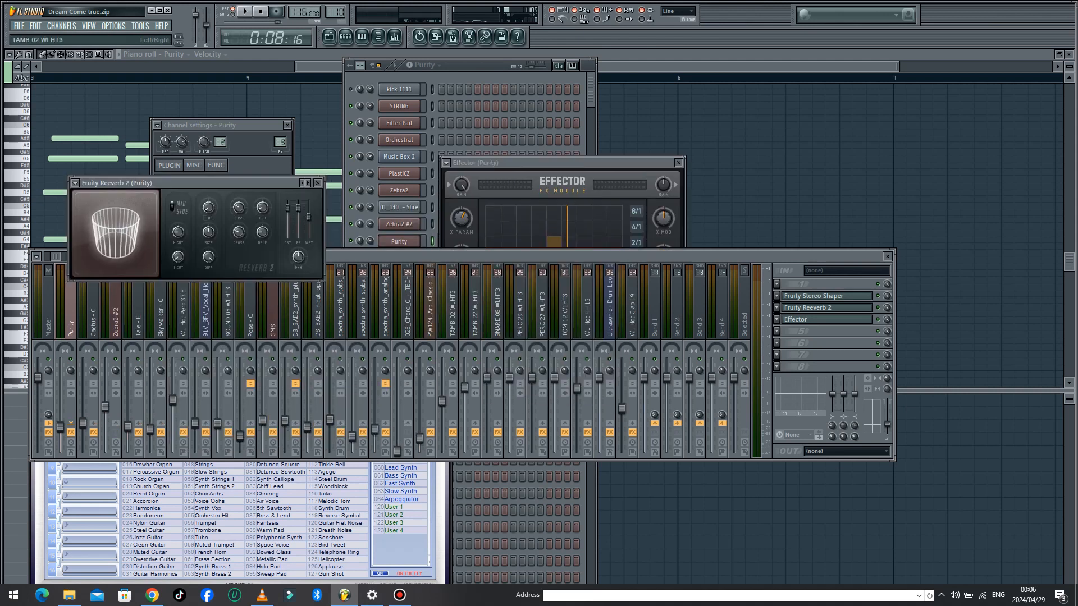
{"action": "left_click_drag", "start_coordinate": [196, 183], "coordinate": [557, 178]}
{"action": "left_click", "coordinate": [825, 296]}
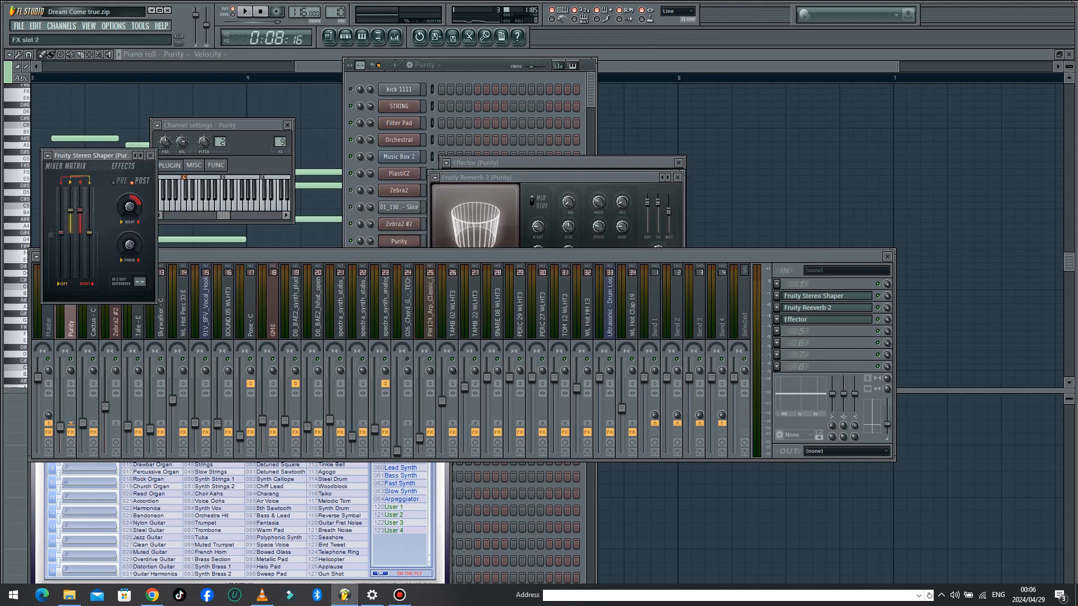
{"action": "left_click_drag", "start_coordinate": [92, 155], "coordinate": [708, 150]}
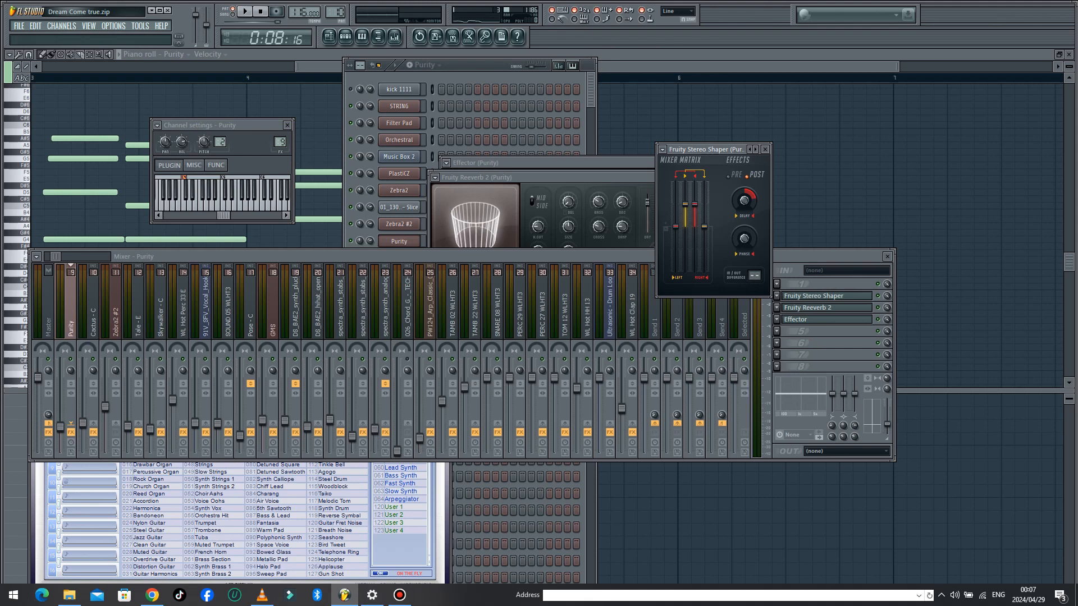
Open the Cactus - C pattern from the playlist and show its channel's sampler settings and the sample pack browser
{"action": "left_click", "coordinate": [477, 65]}
{"action": "left_click", "coordinate": [329, 36]}
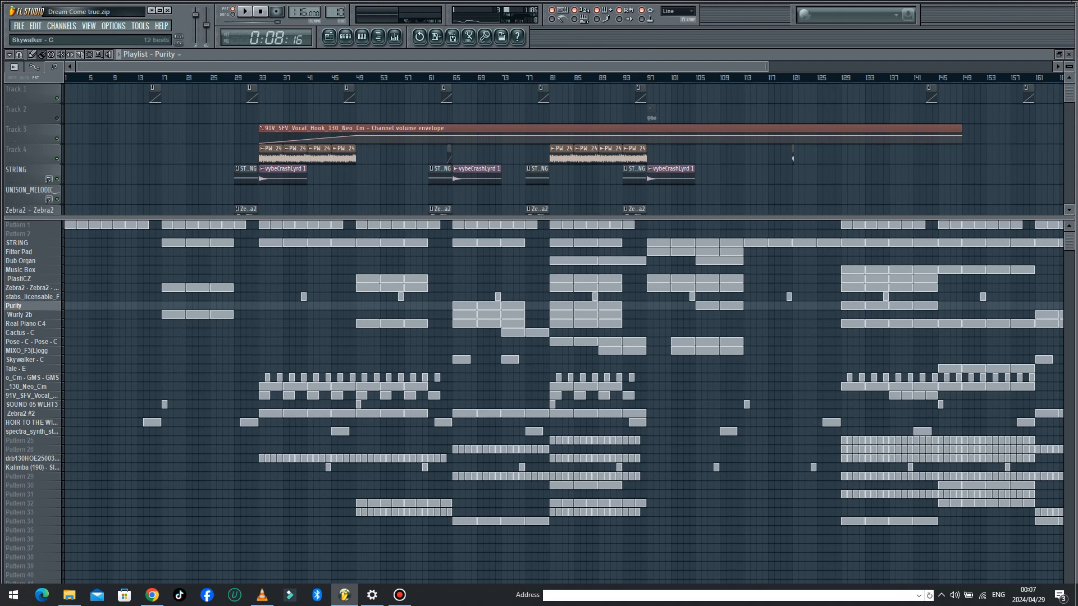
{"action": "double_click", "coordinate": [513, 333]}
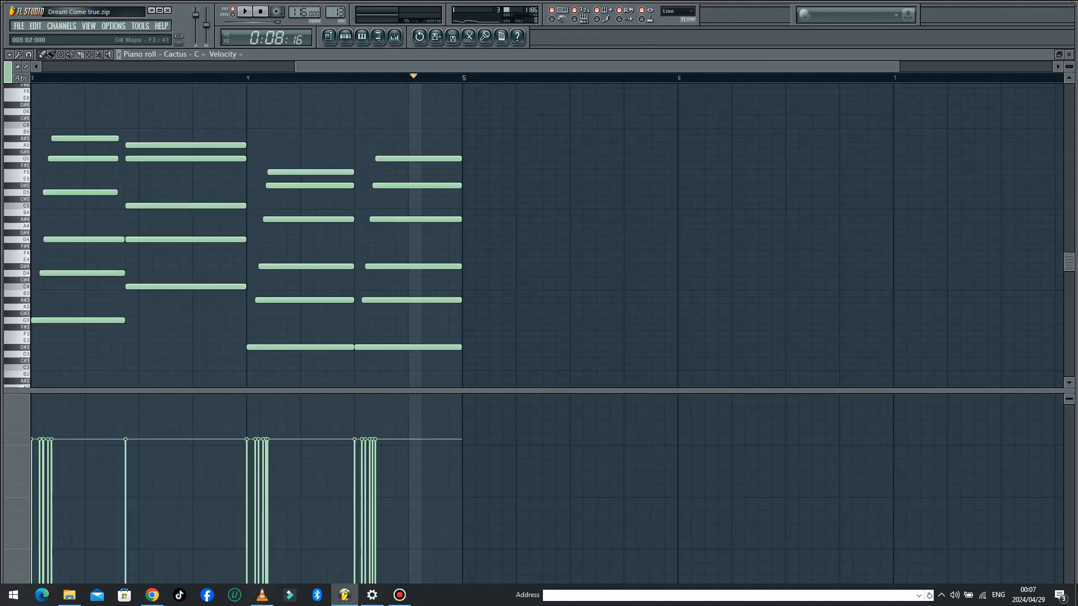
{"action": "left_click", "coordinate": [362, 36]}
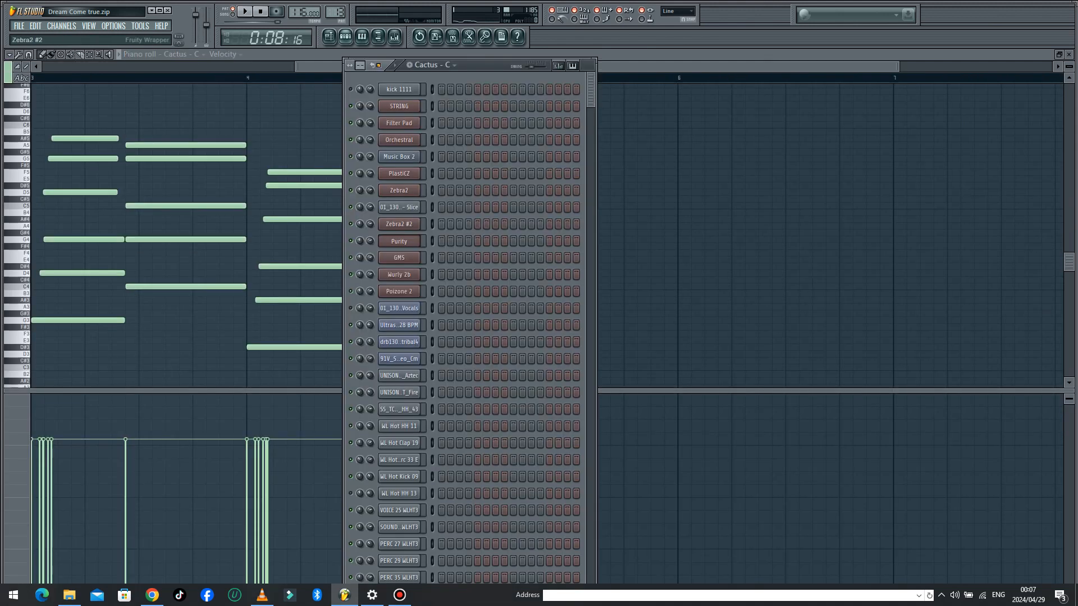
{"action": "scroll", "coordinate": [400, 375], "scroll_direction": "down", "scroll_amount": 5}
{"action": "left_click", "coordinate": [400, 376]}
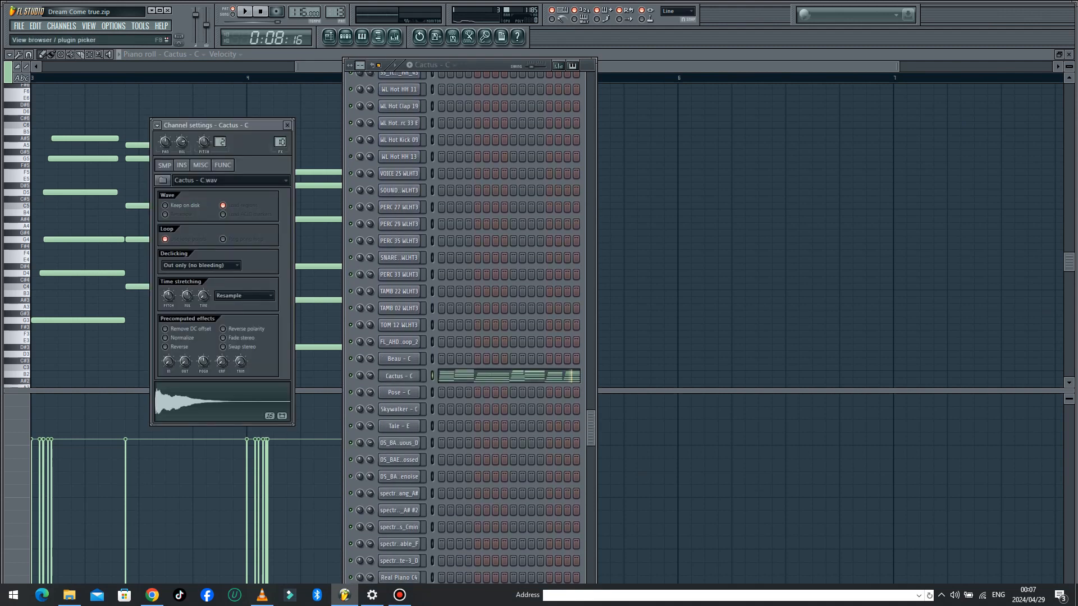
{"action": "left_click", "coordinate": [378, 36]}
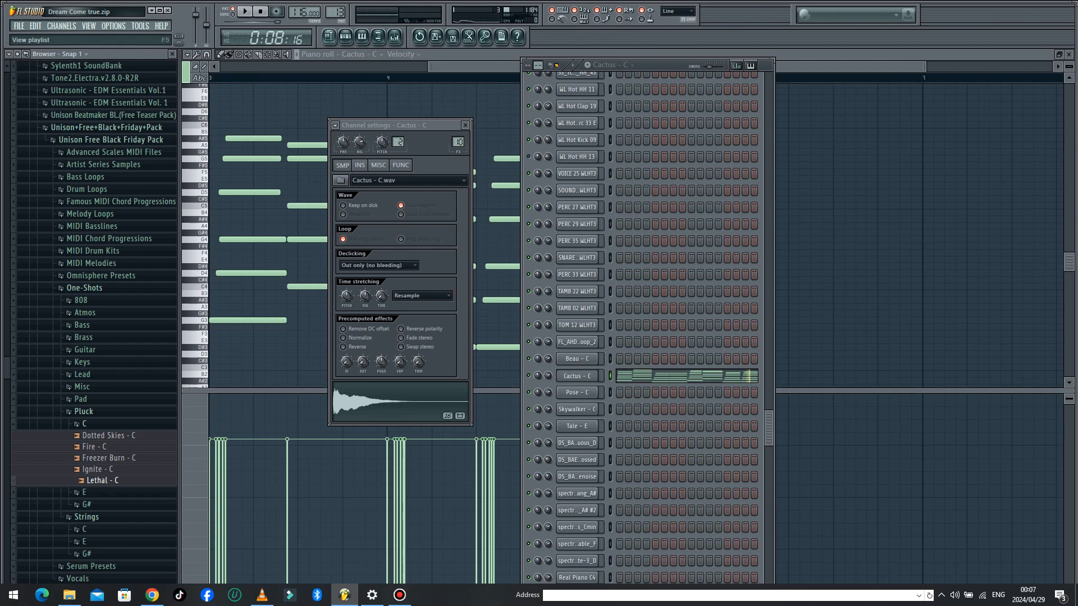
Return to the playlist and open the Dub Organ pattern's notes in the piano roll
{"action": "left_click", "coordinate": [329, 37]}
{"action": "scroll", "coordinate": [639, 356], "scroll_direction": "down", "scroll_amount": 3}
{"action": "scroll", "coordinate": [638, 355], "scroll_direction": "up", "scroll_amount": 3}
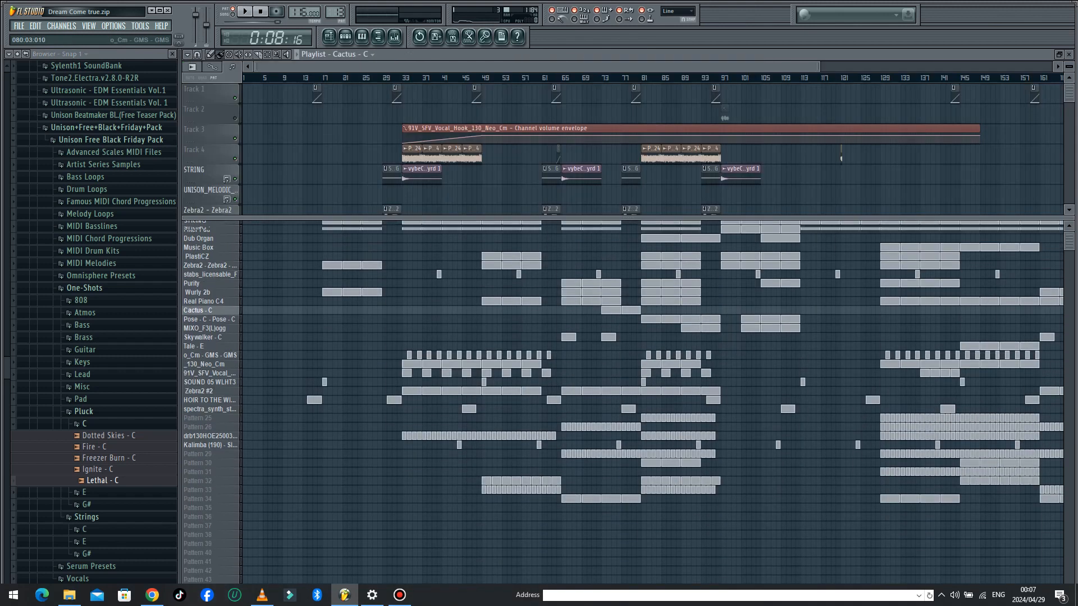
{"action": "scroll", "coordinate": [640, 354], "scroll_direction": "up", "scroll_amount": 2}
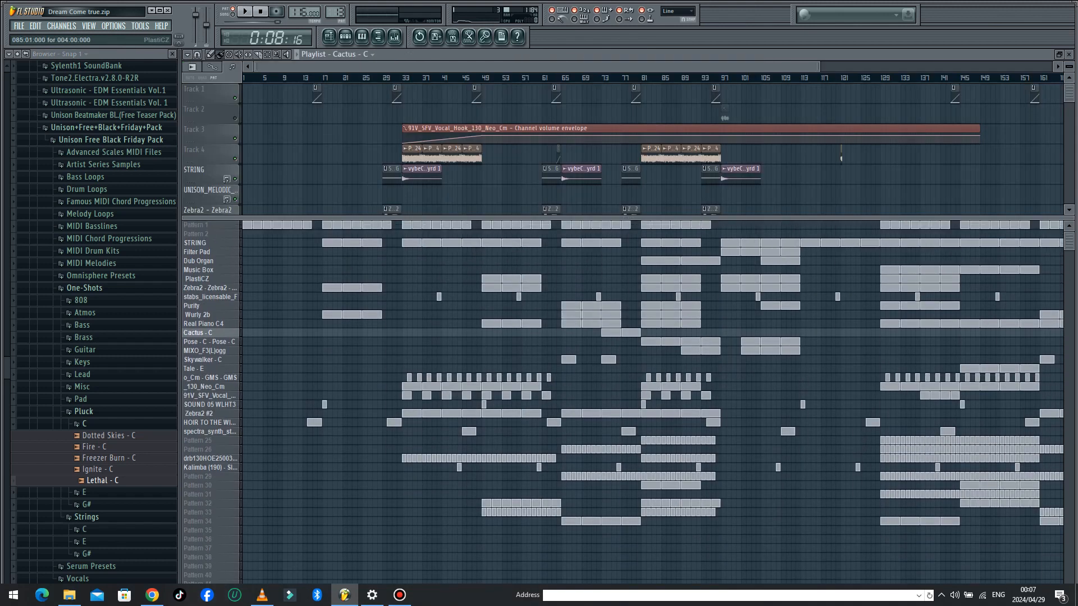
{"action": "double_click", "coordinate": [655, 261]}
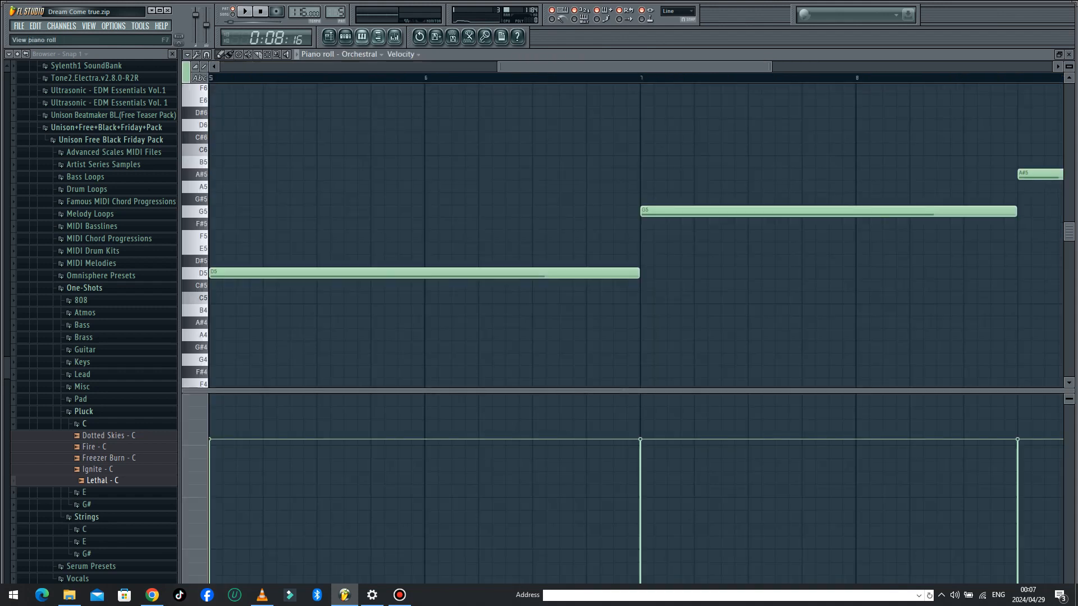
Find the Orchestral channel used by the Dub Organ pattern and show its EDIROL Orchestral plugin
{"action": "left_click", "coordinate": [345, 37]}
{"action": "scroll", "coordinate": [578, 286], "scroll_direction": "up", "scroll_amount": 6}
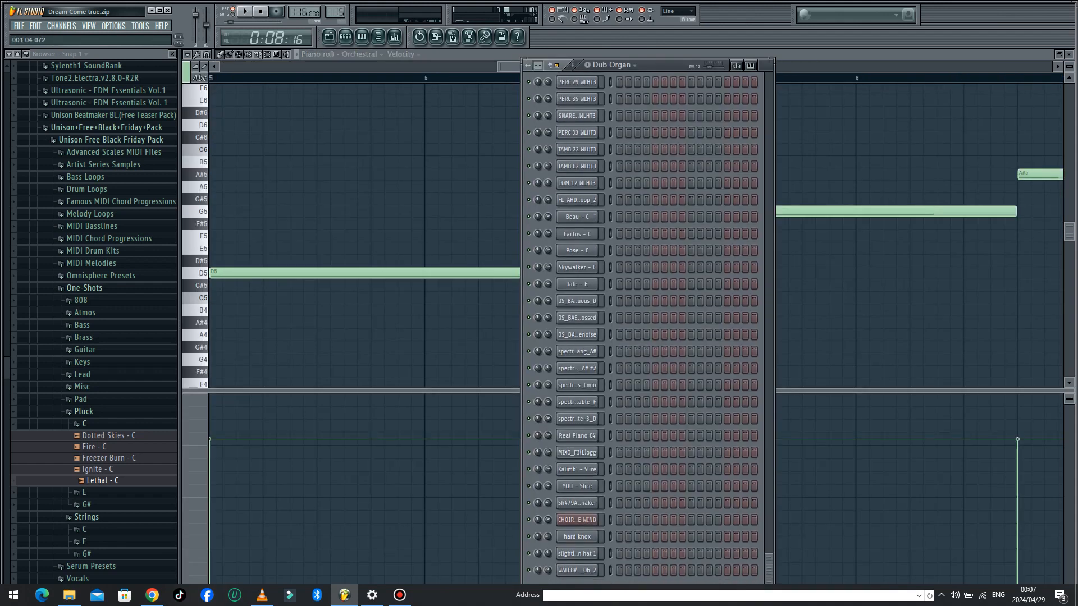
{"action": "scroll", "coordinate": [646, 328], "scroll_direction": "up", "scroll_amount": 1}
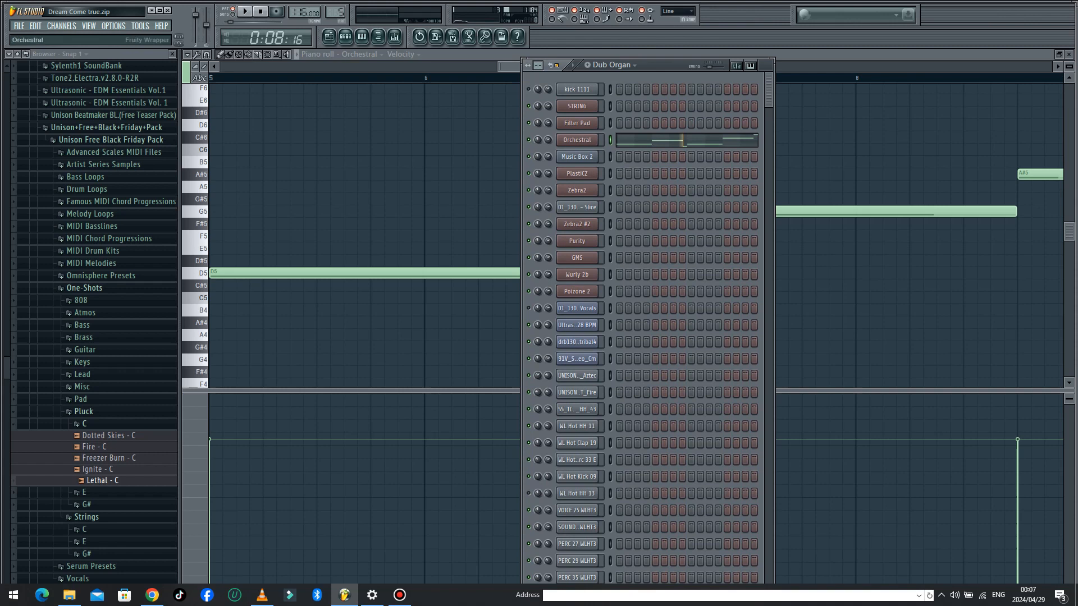
{"action": "left_click_drag", "start_coordinate": [662, 65], "coordinate": [494, 68]}
{"action": "left_click", "coordinate": [408, 144]}
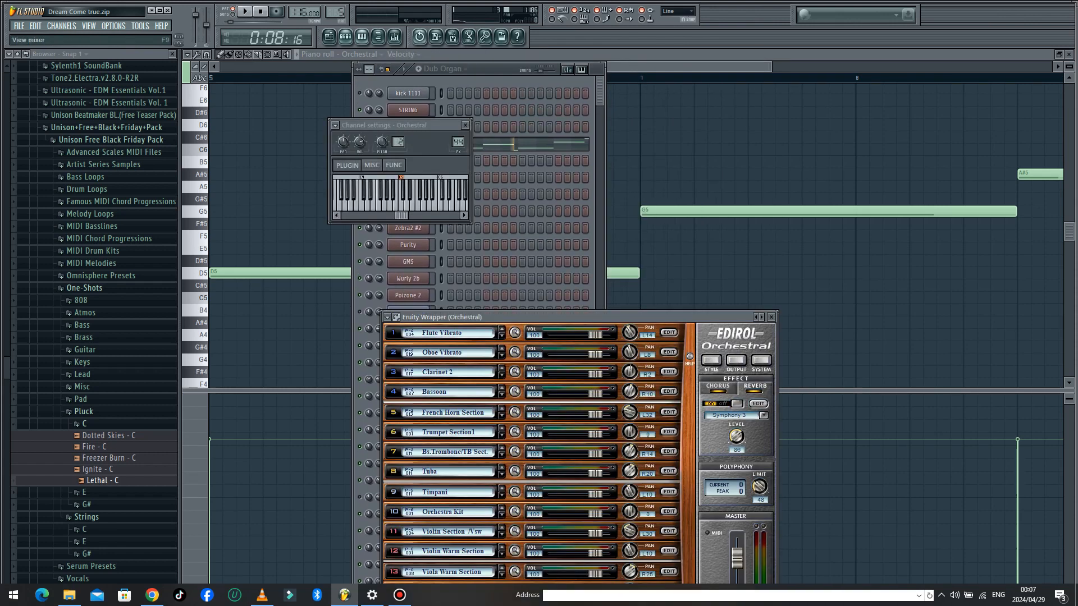
Show the Orchestral channel's mixer track and its effect slots
{"action": "left_click", "coordinate": [394, 37]}
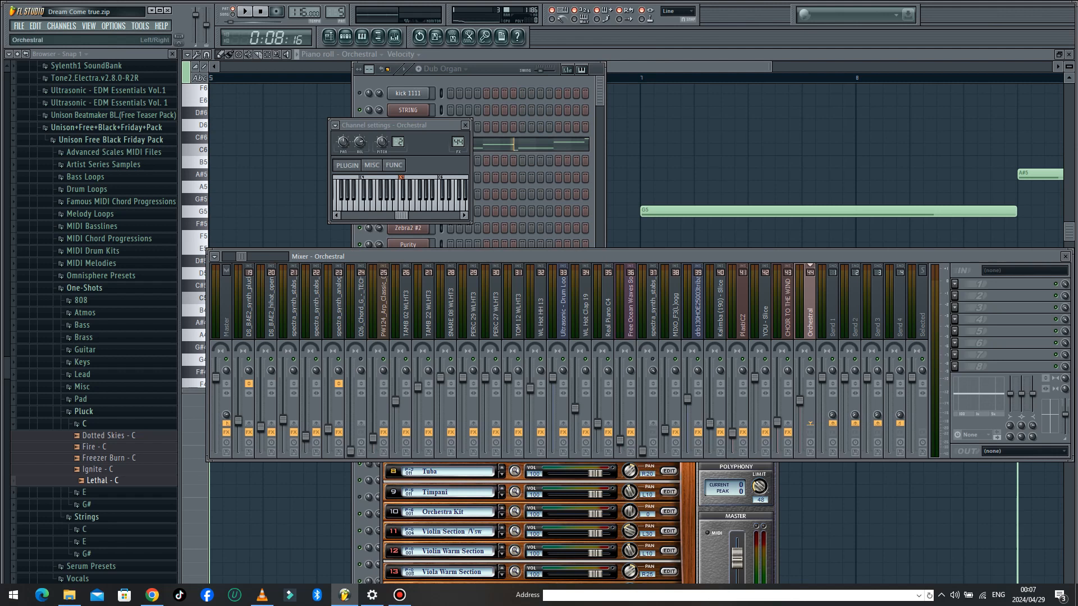
{"action": "left_click_drag", "start_coordinate": [393, 125], "coordinate": [286, 122]}
{"action": "left_click", "coordinate": [810, 309]}
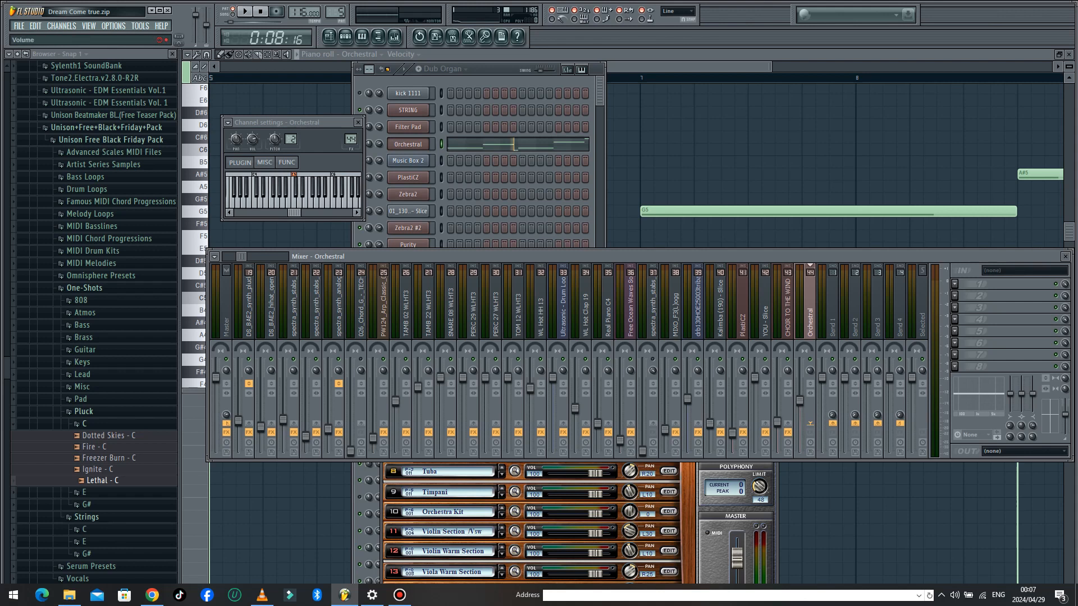
Play the Dub Organ pattern with its whole Orchestral melody in view in the piano roll, and stop playback
{"action": "left_click", "coordinate": [438, 157]}
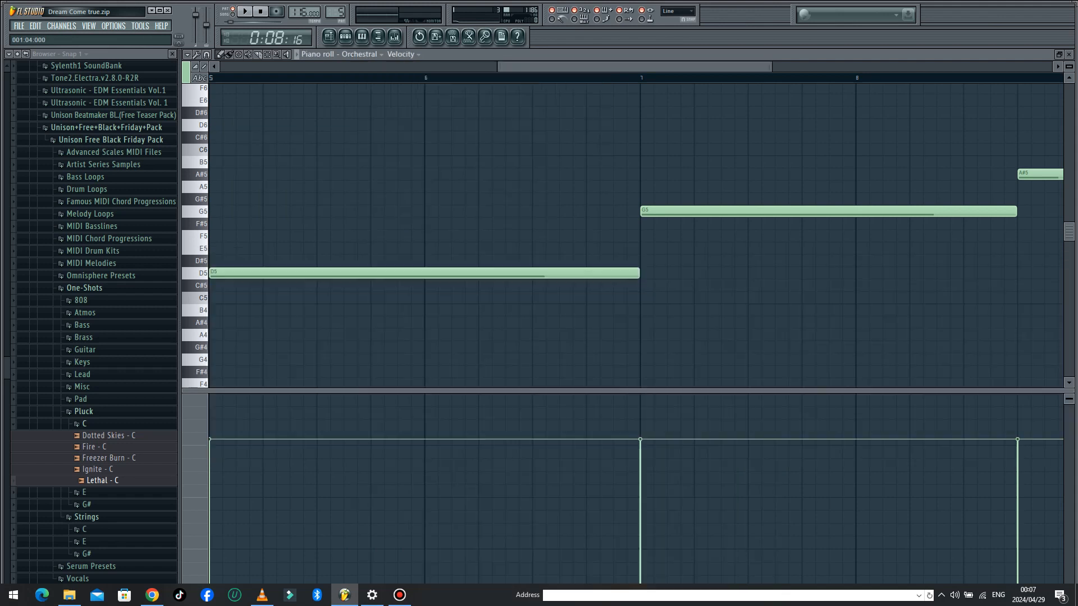
{"action": "left_click", "coordinate": [503, 145]}
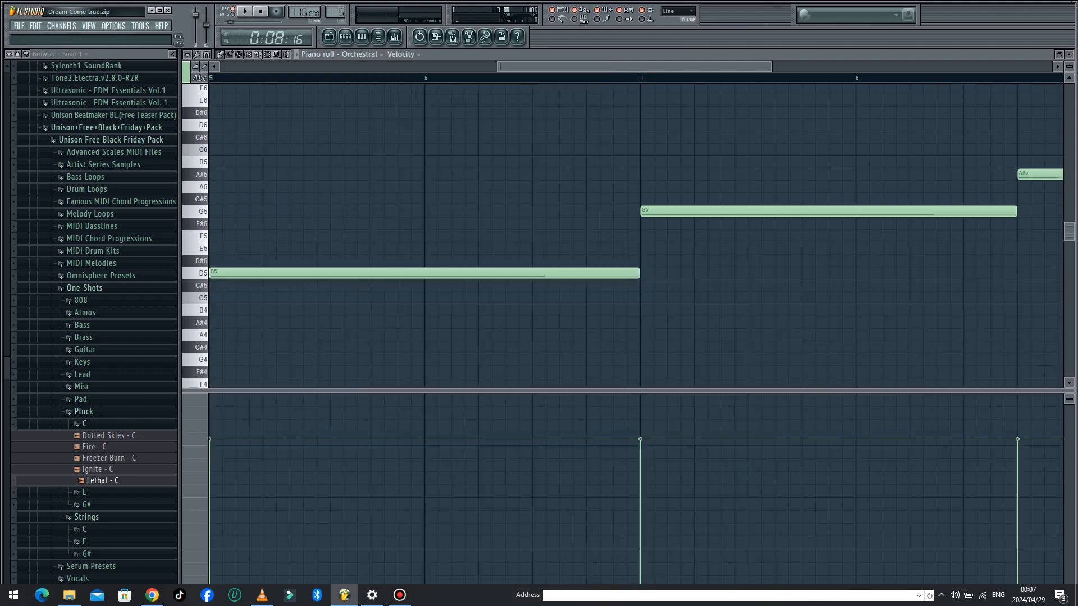
{"action": "left_click_drag", "start_coordinate": [499, 66], "coordinate": [221, 67]}
{"action": "left_click", "coordinate": [260, 11]}
{"action": "left_click", "coordinate": [245, 11]}
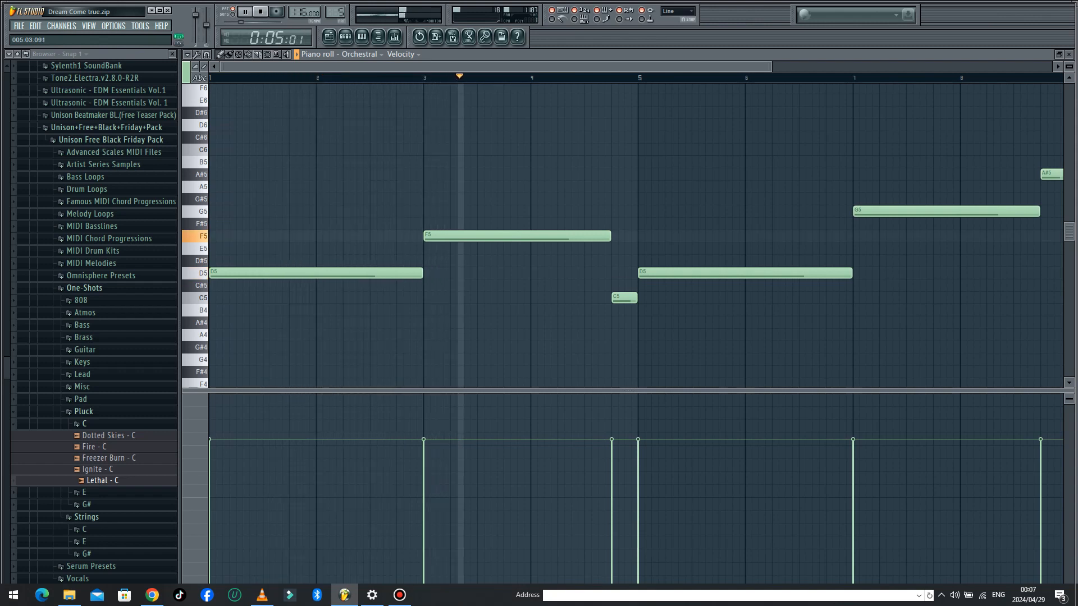
{"action": "left_click_drag", "start_coordinate": [771, 67], "coordinate": [1052, 67]}
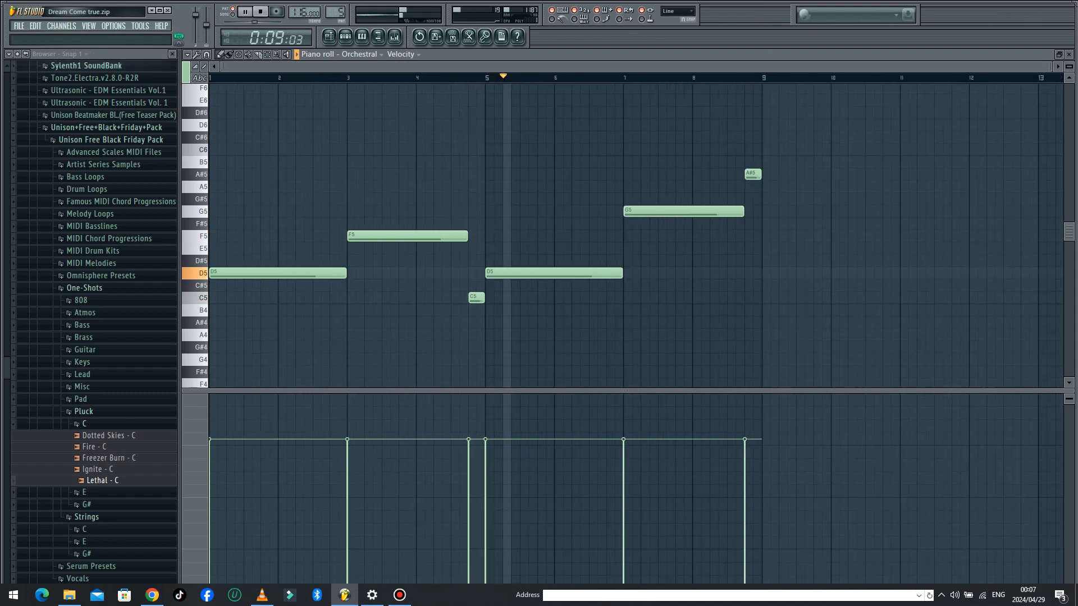
{"action": "left_click", "coordinate": [203, 77]}
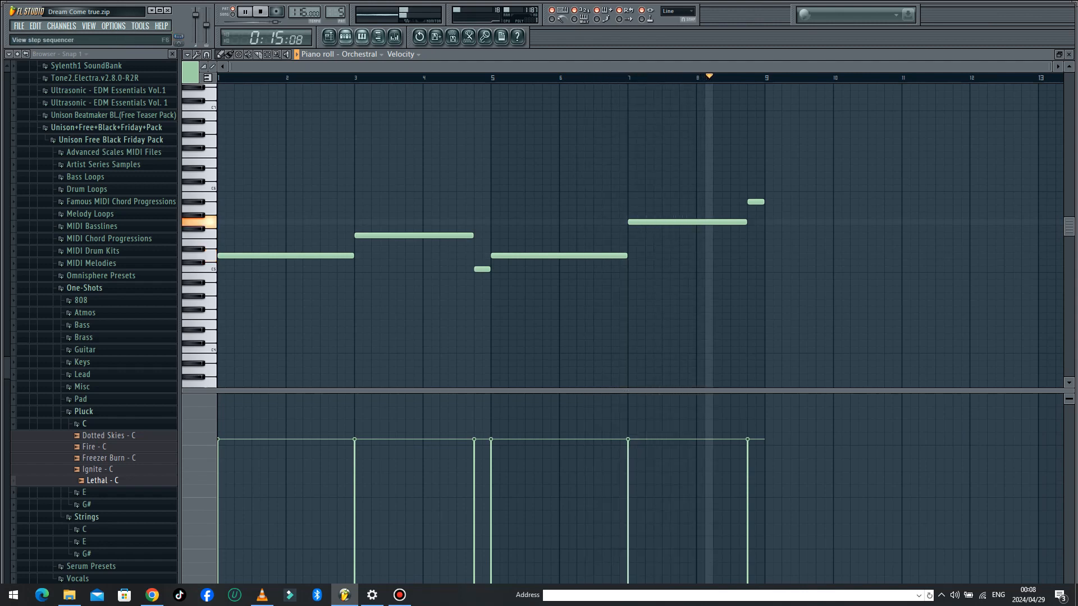
{"action": "left_click", "coordinate": [245, 11]}
Open the Pose - C pattern from the playlist and show its channel's sampler settings and all its chord notes
{"action": "left_click", "coordinate": [329, 37]}
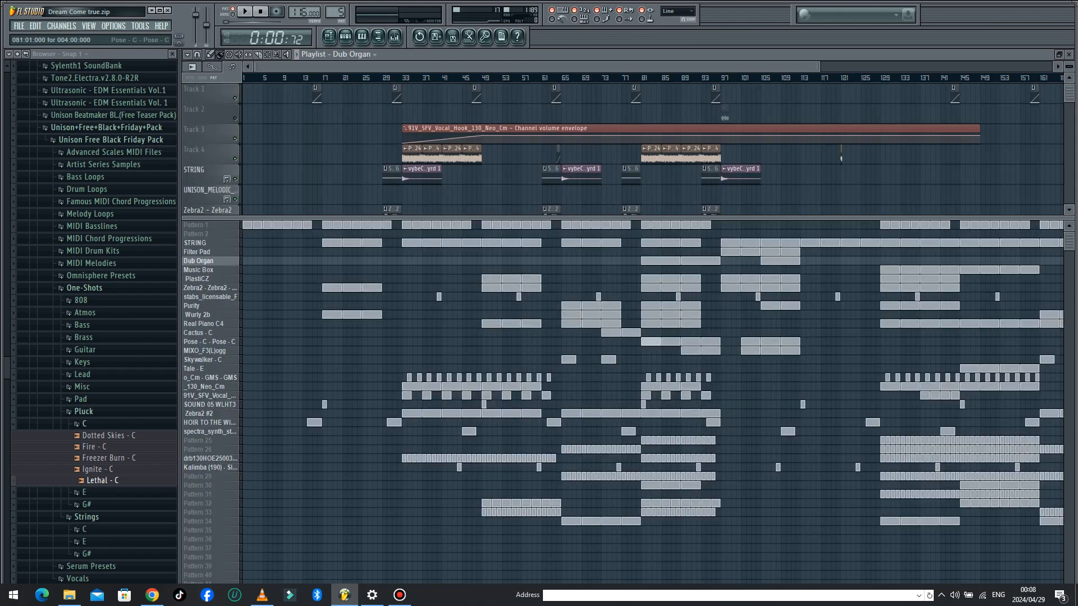
{"action": "double_click", "coordinate": [651, 342]}
{"action": "left_click", "coordinate": [345, 36]}
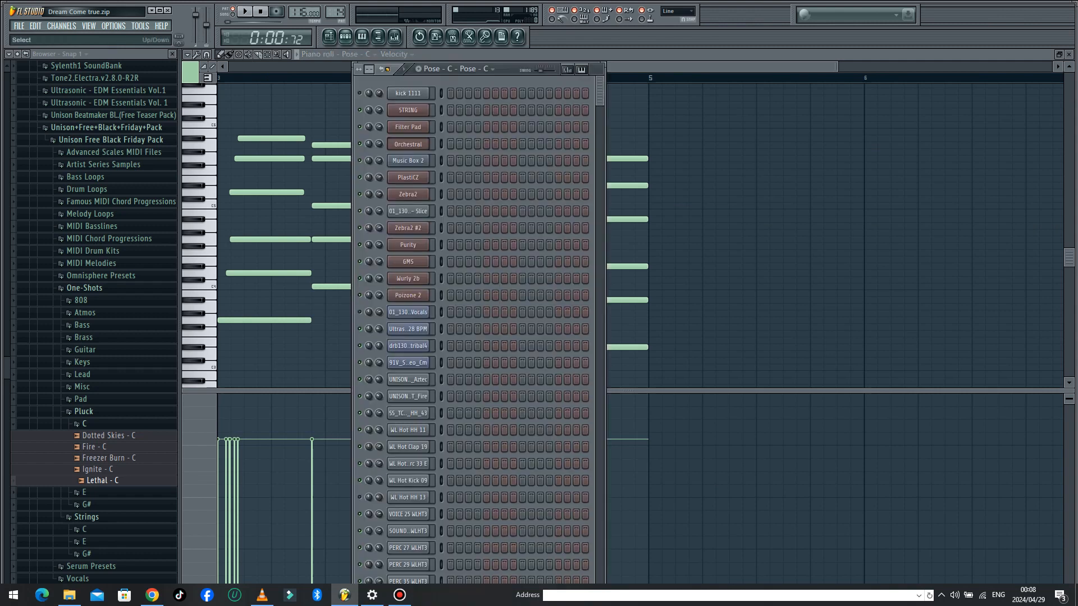
{"action": "left_click", "coordinate": [403, 362]}
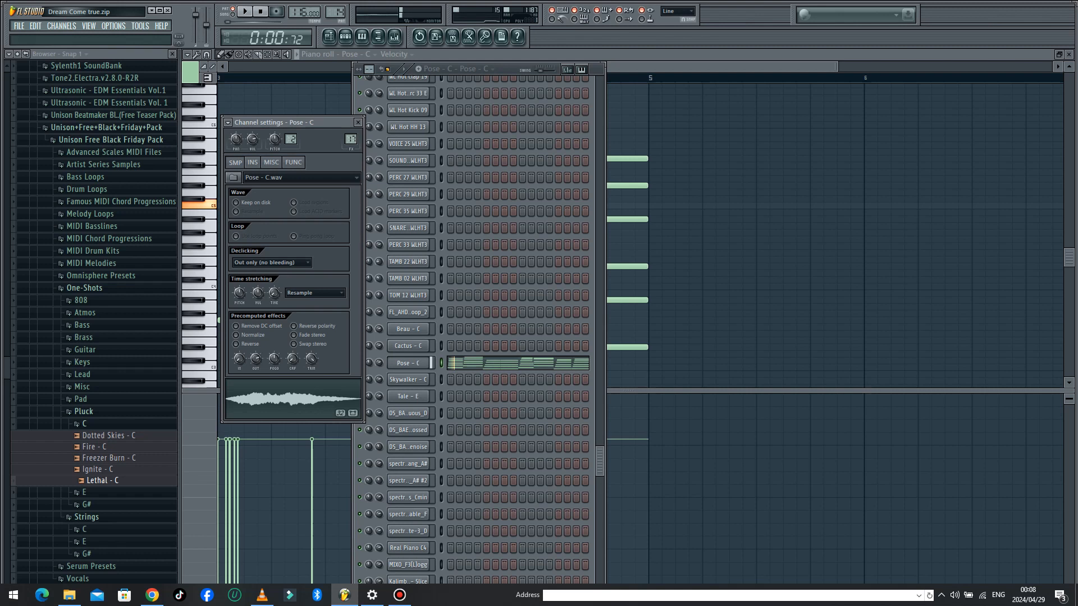
{"action": "left_click", "coordinate": [462, 364]}
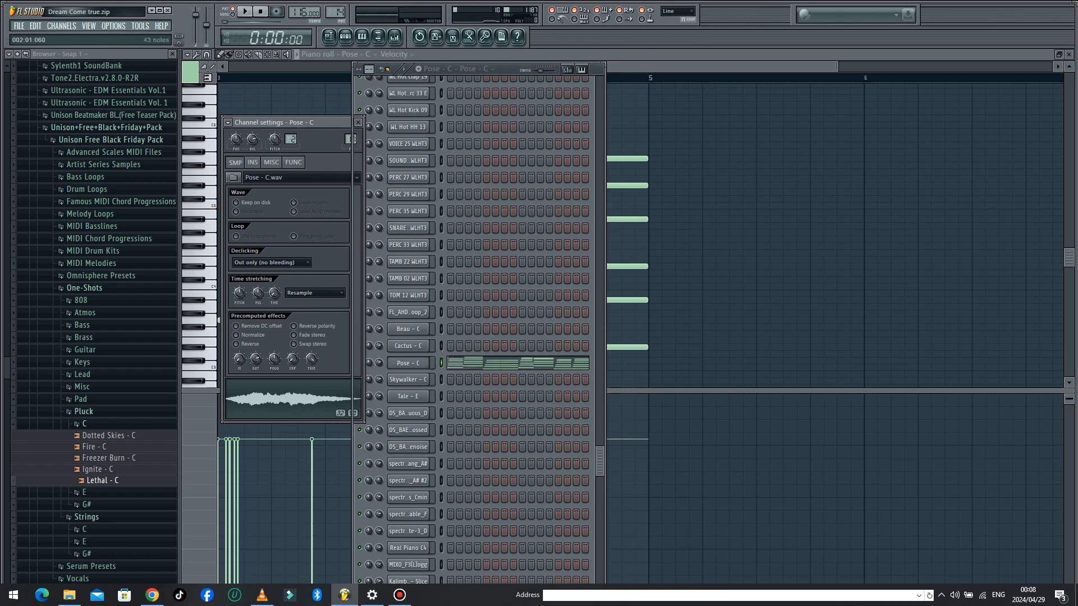
{"action": "left_click_drag", "start_coordinate": [312, 66], "coordinate": [802, 66]}
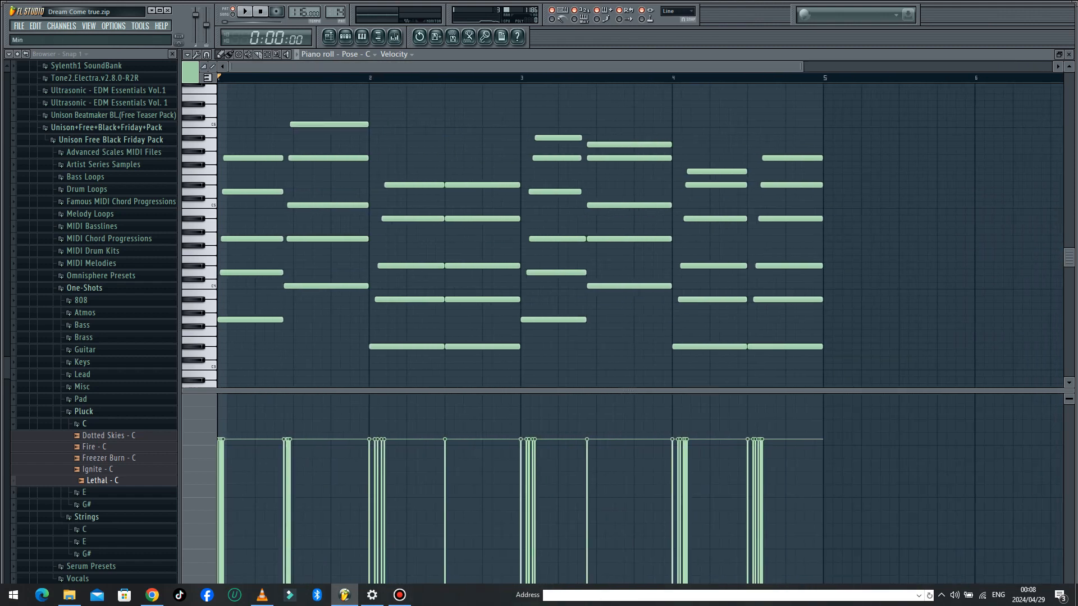
Play the Pose - C pattern and show its channel settings and its mixer track with the loaded effects
{"action": "key", "text": "space"}
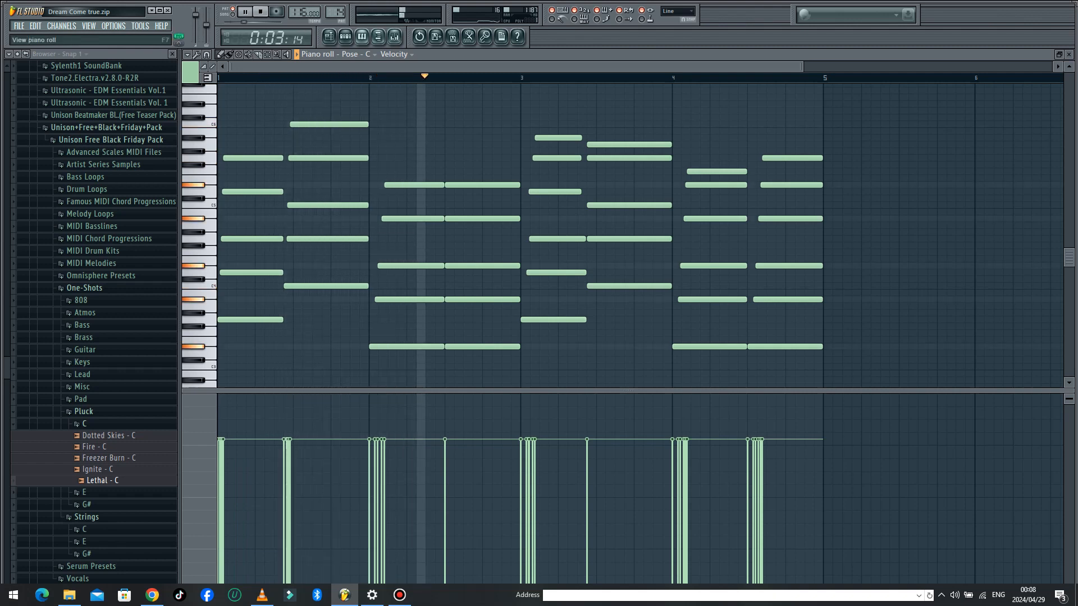
{"action": "key", "text": "F6"}
{"action": "left_click", "coordinate": [408, 363]}
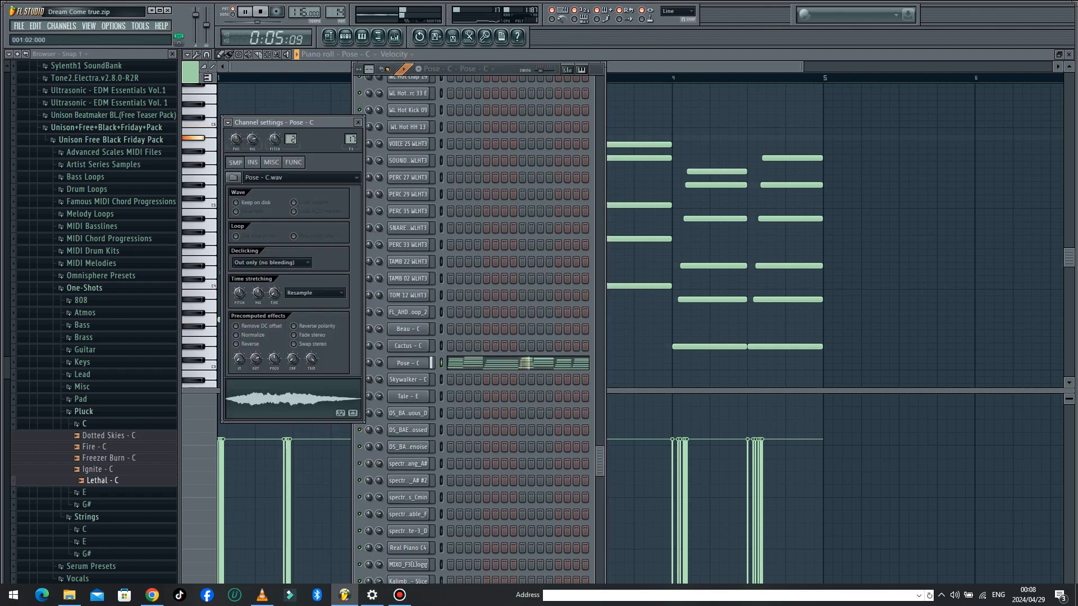
{"action": "left_click", "coordinate": [395, 37]}
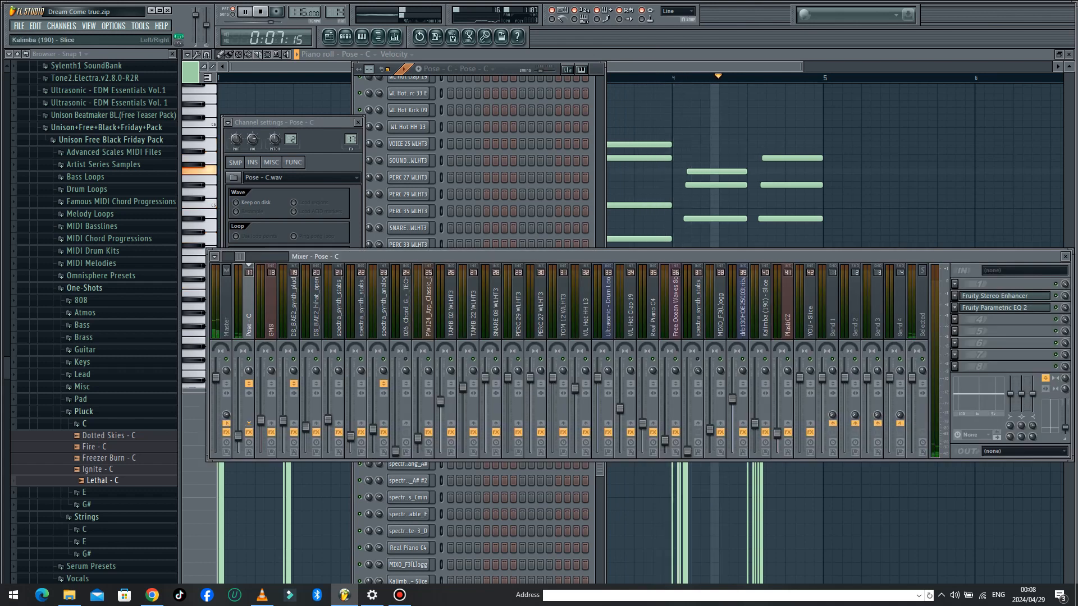
Stop playback and show the Fruity Parametric EQ 2 and Fruity Stereo Enhancer settings on the Pose - C mixer track
{"action": "key", "text": "space"}
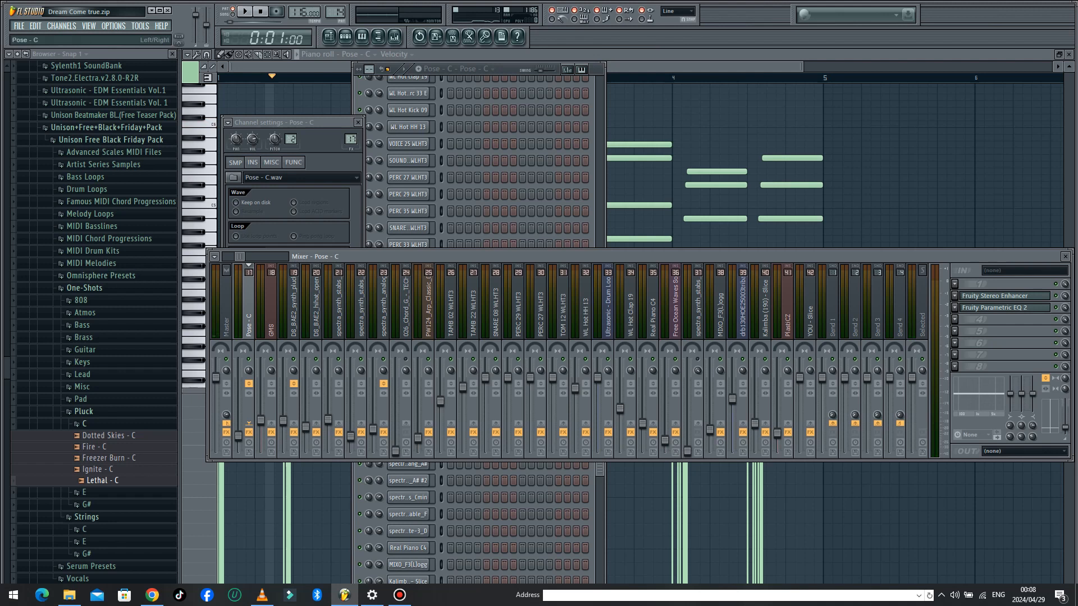
{"action": "left_click", "coordinate": [1005, 308]}
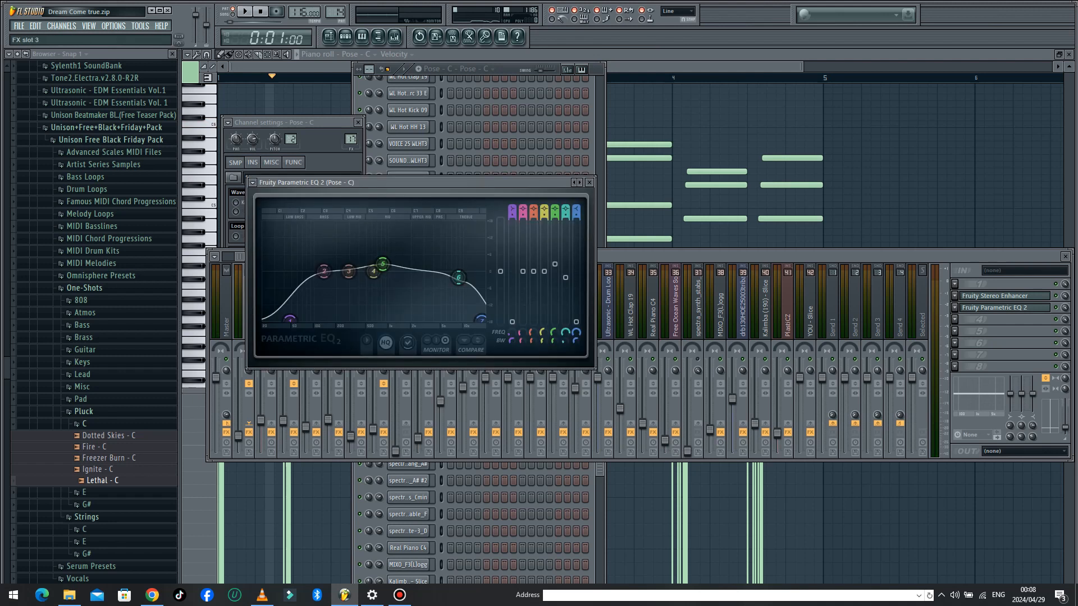
{"action": "left_click", "coordinate": [1004, 296]}
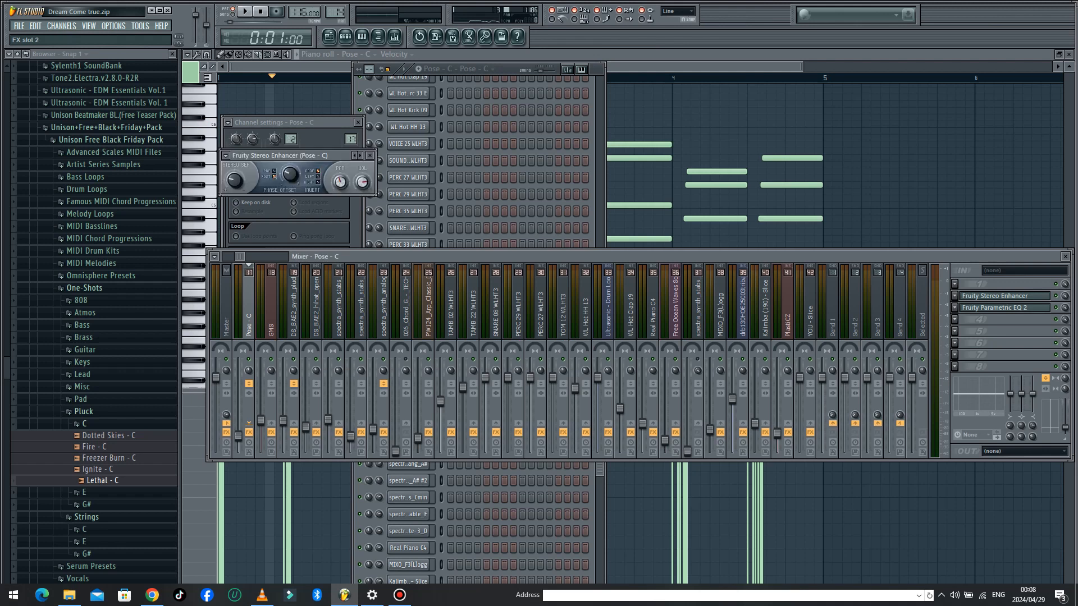
{"action": "left_click_drag", "start_coordinate": [292, 156], "coordinate": [589, 164]}
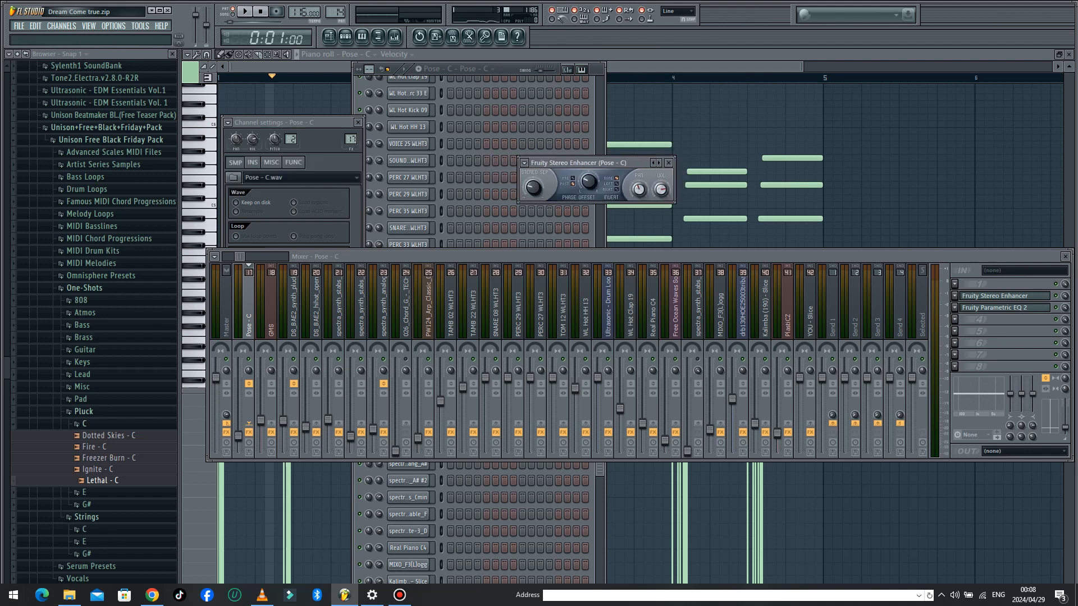
{"action": "left_click_drag", "start_coordinate": [1005, 257], "coordinate": [557, 178]}
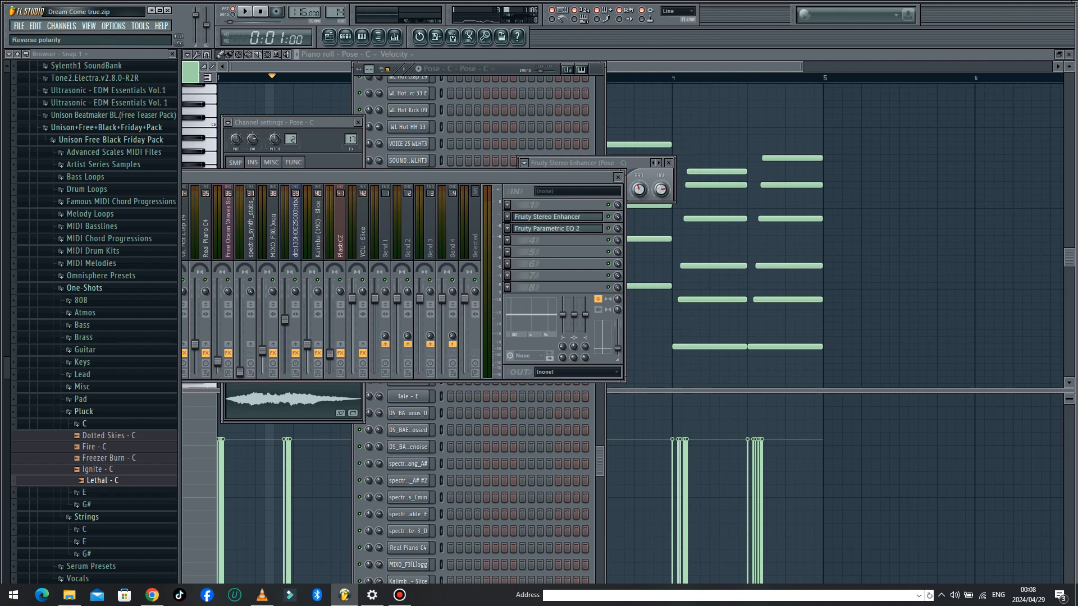
{"action": "left_click_drag", "start_coordinate": [477, 177], "coordinate": [1022, 268]}
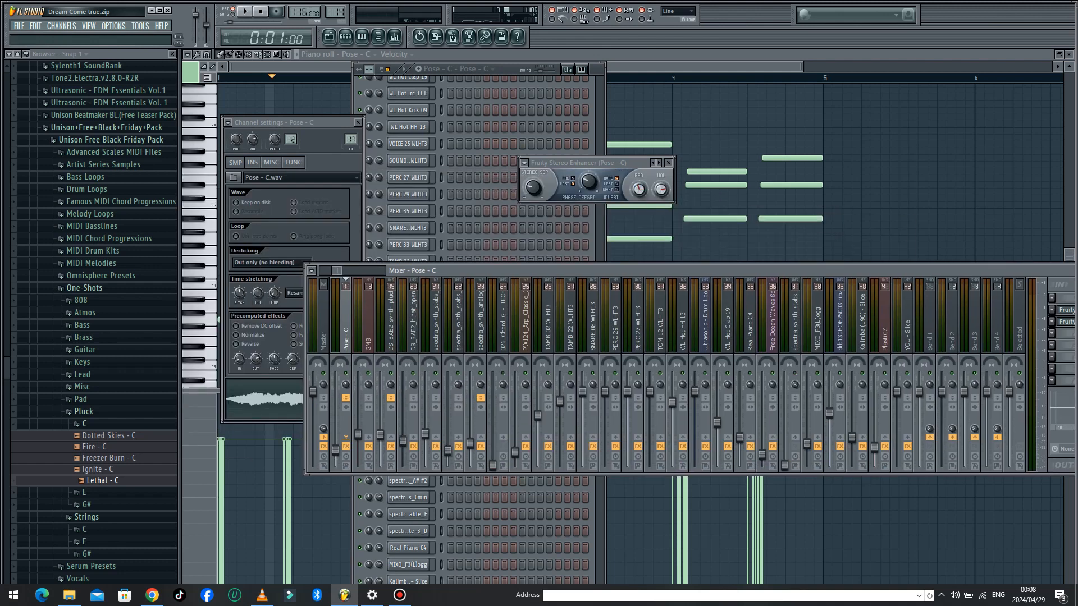
Select the MIXO_F3(L)ogg pattern in the playlist and show all of its notes in the piano roll
{"action": "left_click", "coordinate": [330, 37]}
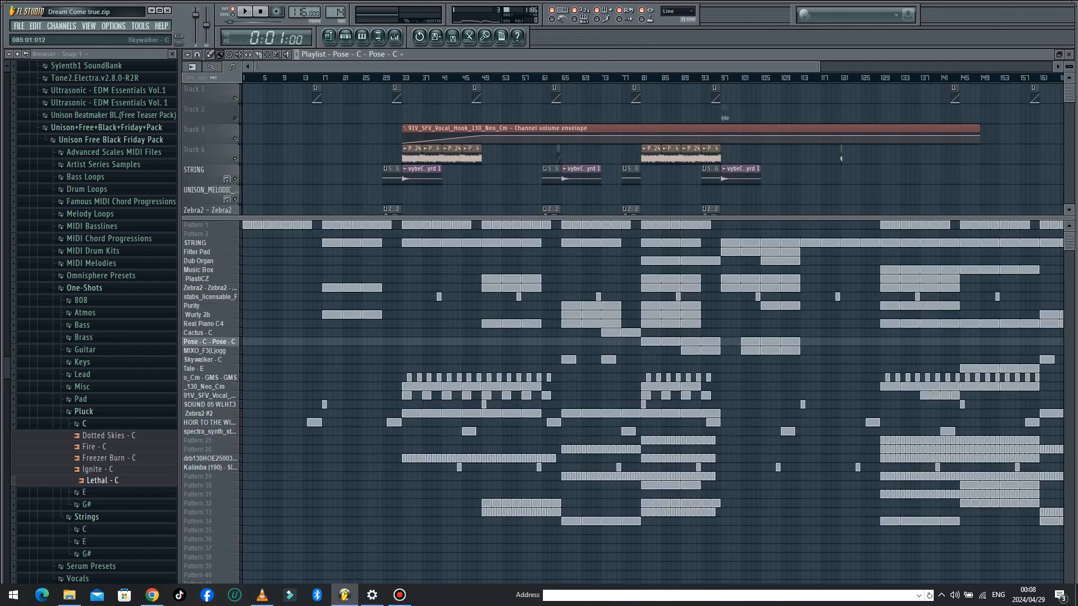
{"action": "left_click", "coordinate": [210, 351]}
{"action": "scroll", "coordinate": [624, 315], "scroll_direction": "down", "scroll_amount": 5}
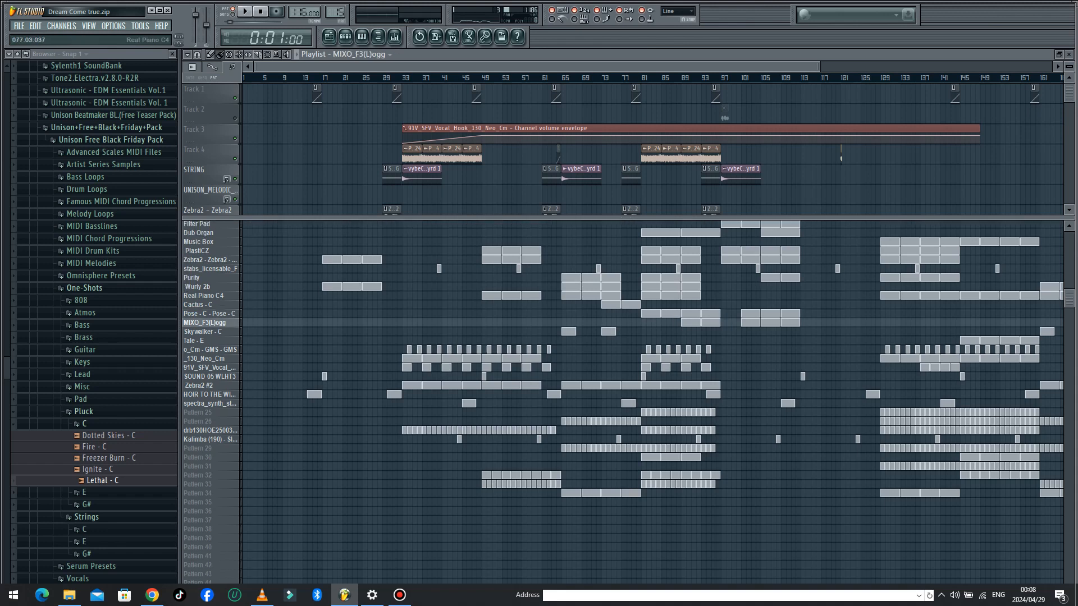
{"action": "scroll", "coordinate": [624, 315], "scroll_direction": "up", "scroll_amount": 5}
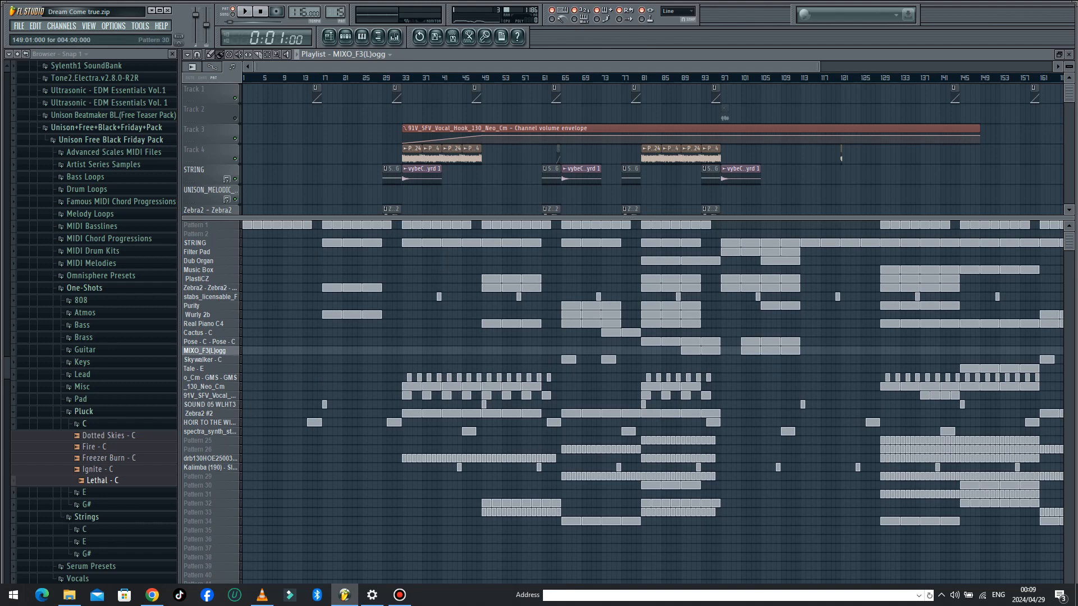
{"action": "left_click", "coordinate": [362, 37]}
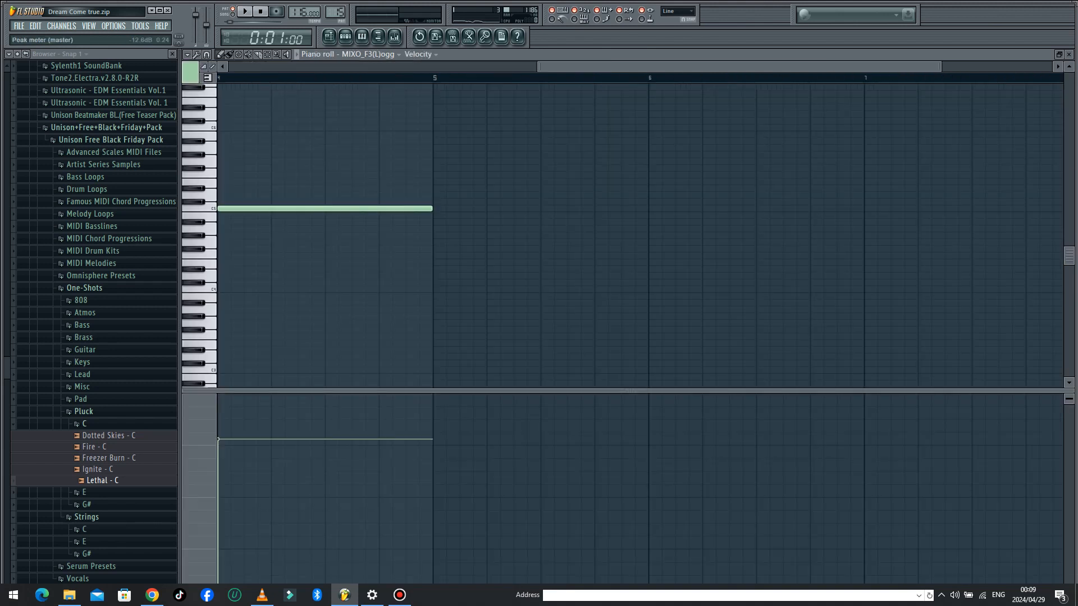
{"action": "left_click", "coordinate": [345, 37]}
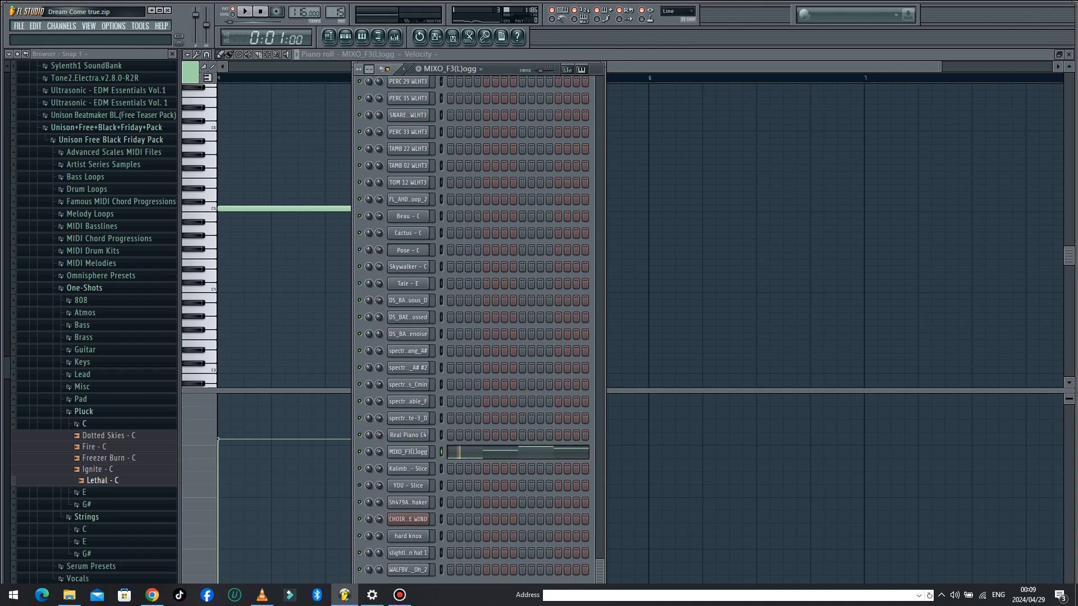
{"action": "left_click", "coordinate": [408, 452]}
{"action": "left_click", "coordinate": [467, 452]}
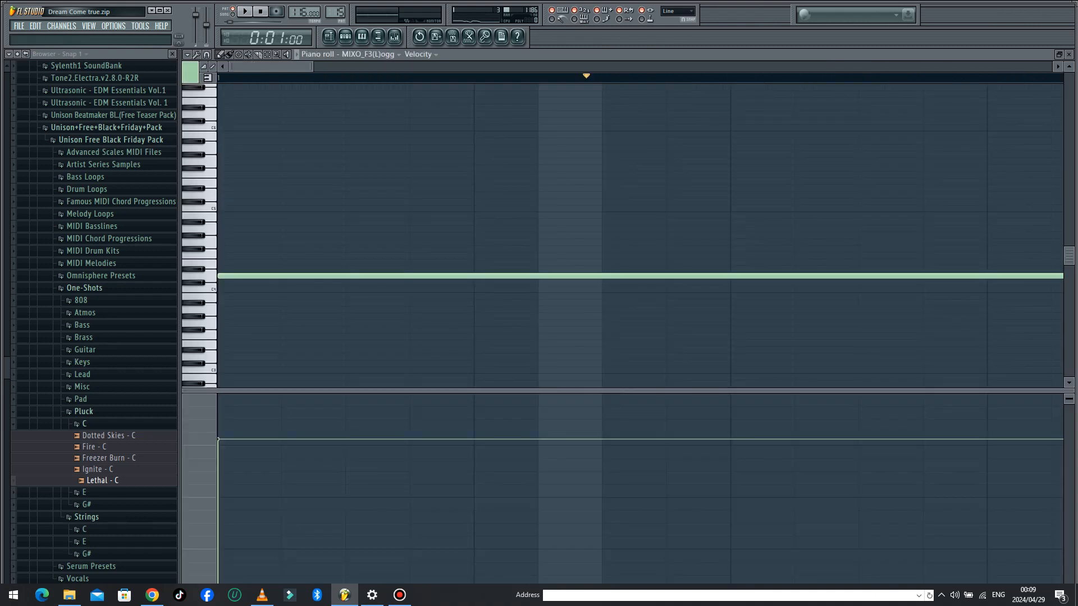
{"action": "left_click_drag", "start_coordinate": [311, 66], "coordinate": [1035, 67]}
Play the MIXO_F3(L)ogg pattern, show its channel settings and mixer track, and stop playback
{"action": "key", "text": "space"}
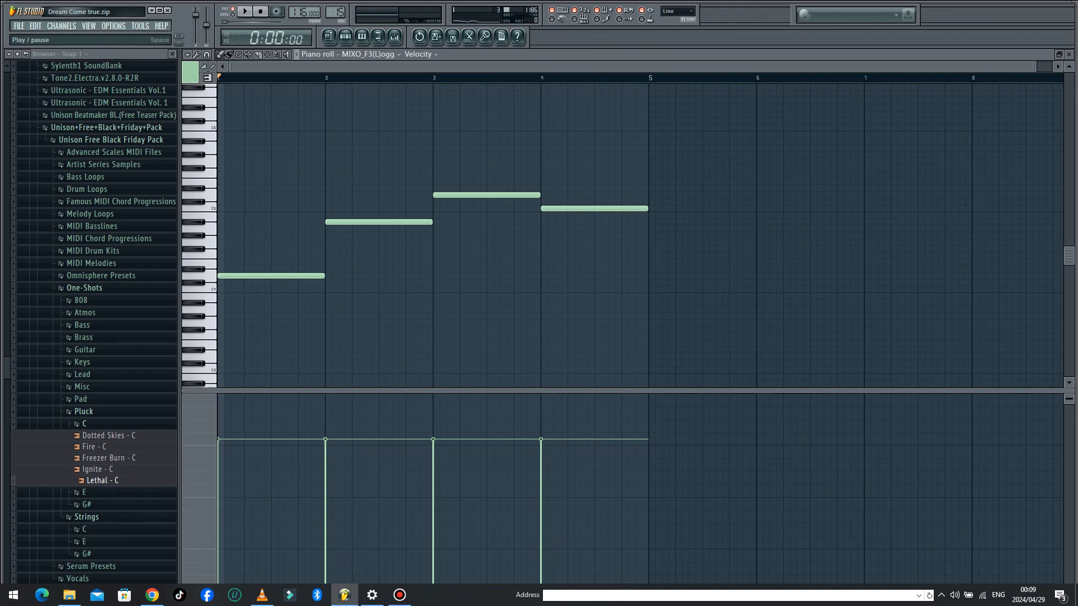
{"action": "key", "text": "space"}
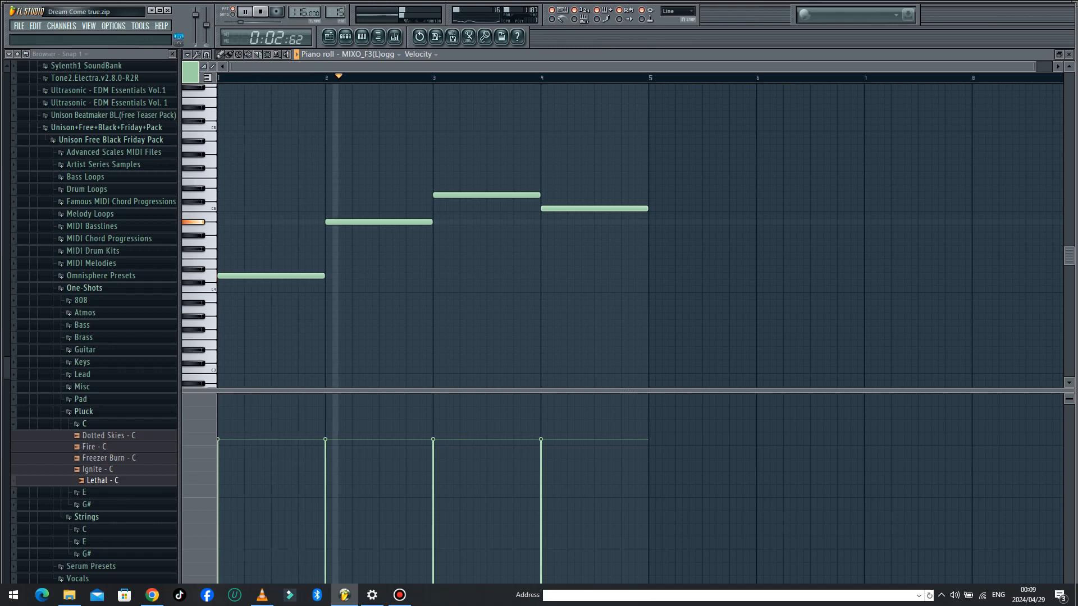
{"action": "left_click", "coordinate": [362, 37]}
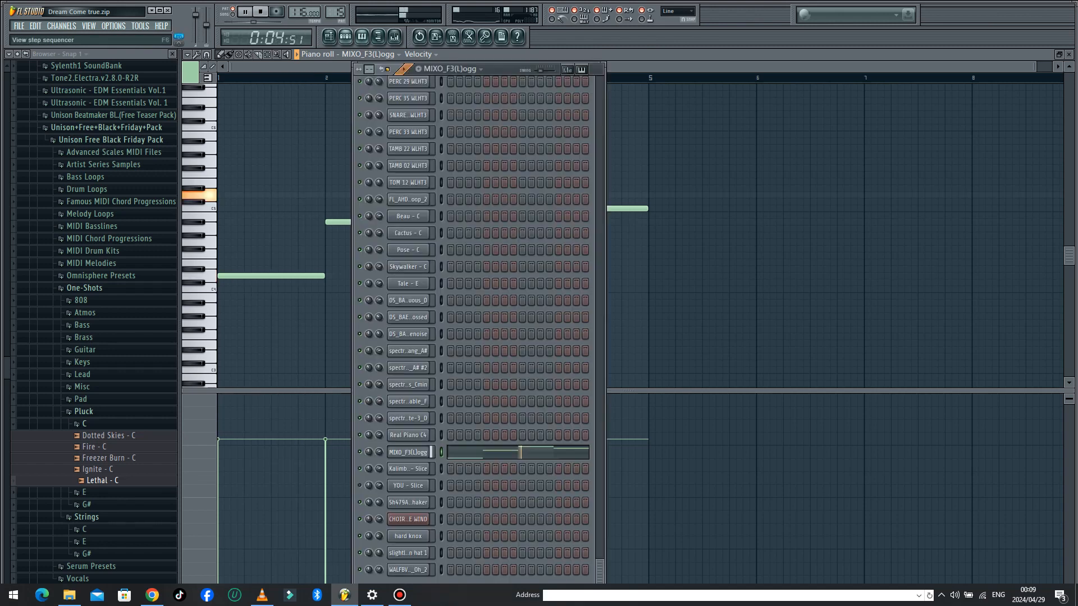
{"action": "left_click", "coordinate": [409, 452]}
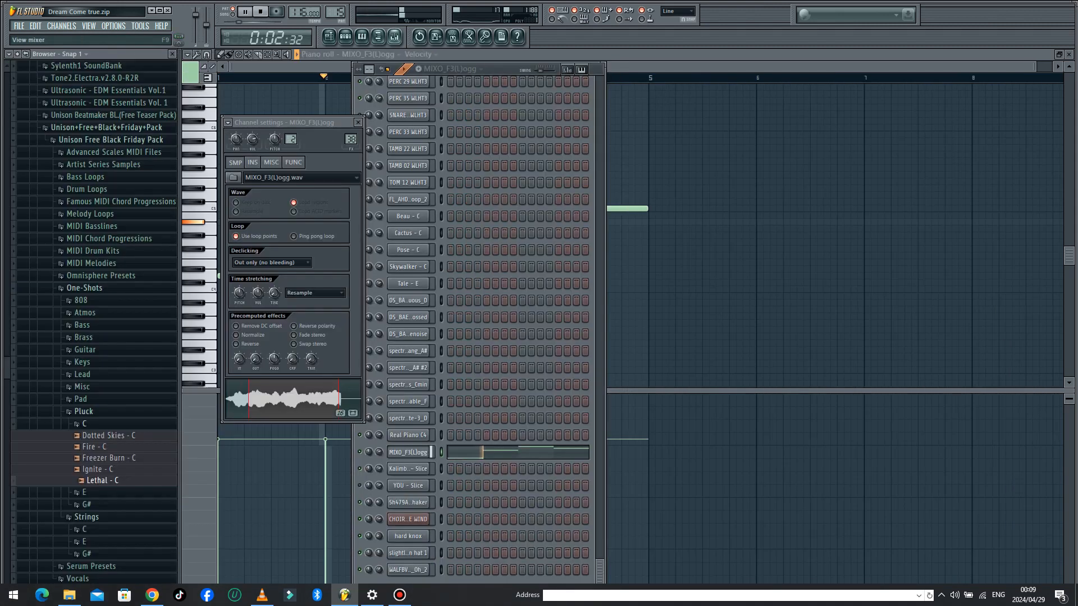
{"action": "left_click", "coordinate": [394, 37]}
{"action": "key", "text": "space"}
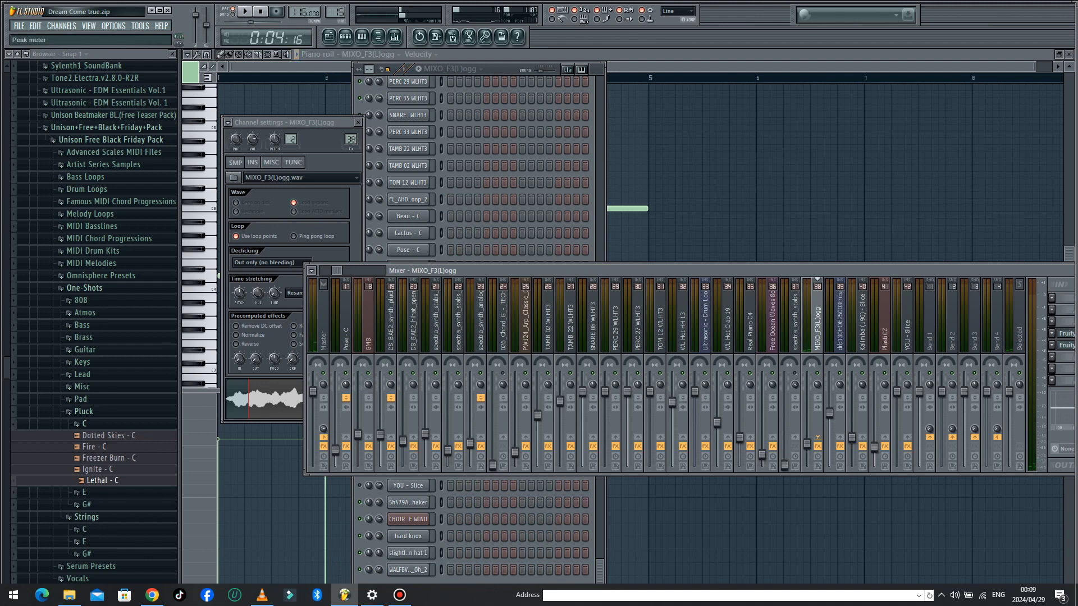
Show the MIXO_F3(L)ogg mixer track's effect slots and inspect its Fruity Parametric EQ 2 and Fruity Stereo Shaper
{"action": "left_click_drag", "start_coordinate": [860, 270], "coordinate": [511, 146]}
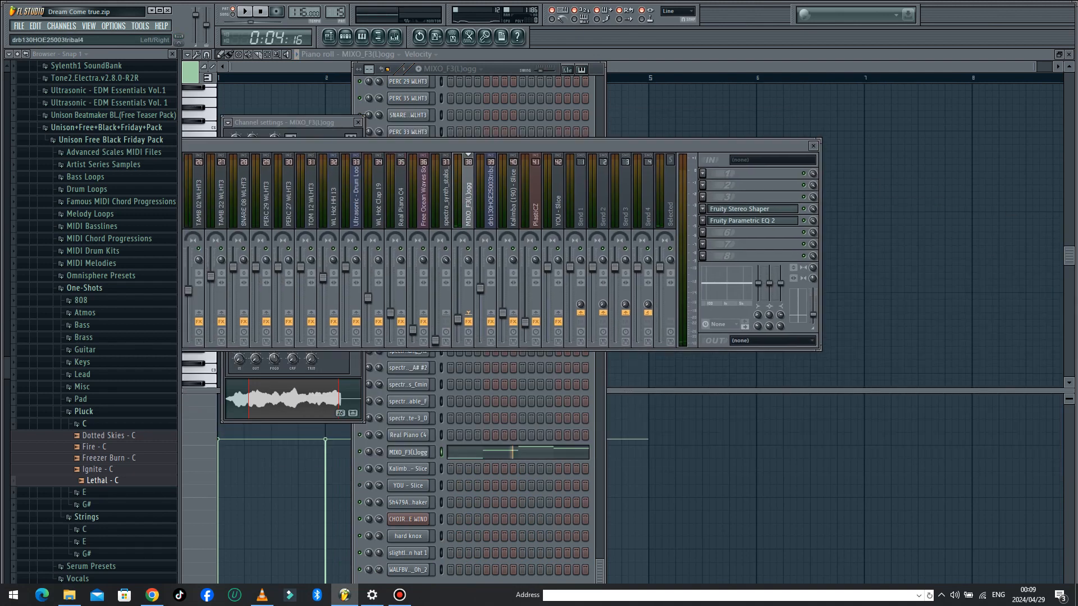
{"action": "left_click", "coordinate": [752, 220]}
{"action": "left_click", "coordinate": [753, 220]}
{"action": "left_click", "coordinate": [752, 209]}
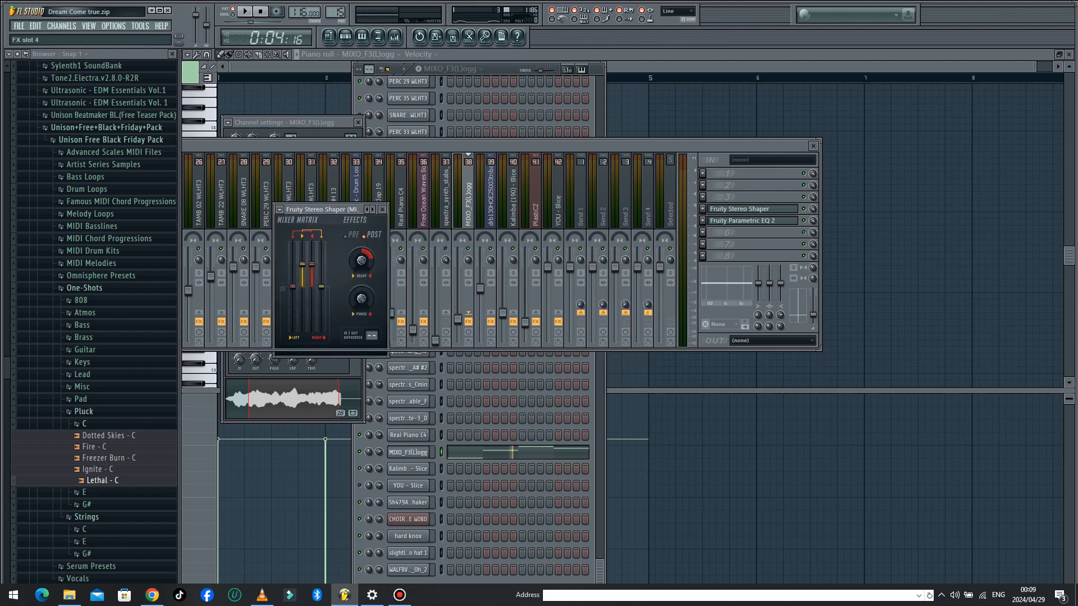
{"action": "left_click", "coordinate": [752, 209]}
Open the Skywalker - C pattern from the playlist and fit all its notes in the piano roll view
{"action": "left_click", "coordinate": [329, 37]}
{"action": "scroll", "coordinate": [716, 360], "scroll_direction": "down", "scroll_amount": 4}
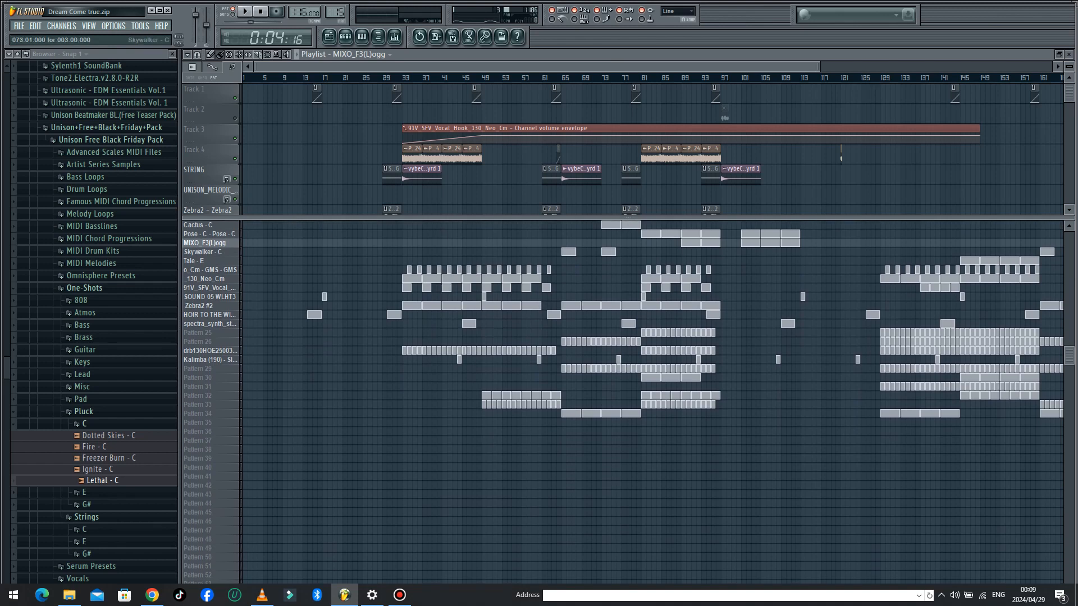
{"action": "double_click", "coordinate": [605, 252]}
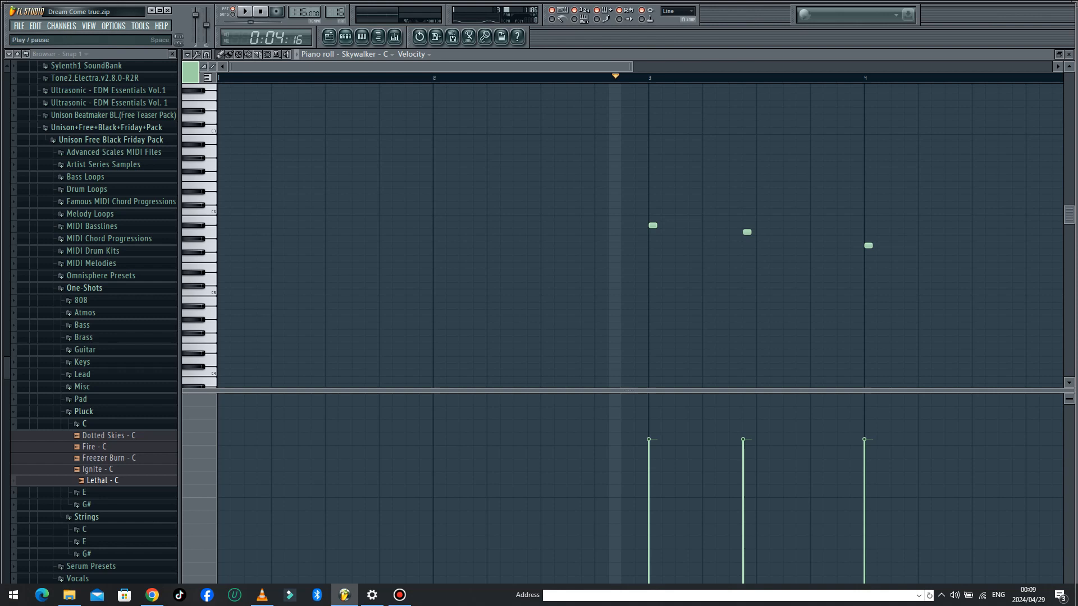
{"action": "left_click", "coordinate": [432, 78]}
{"action": "mouse_move", "coordinate": [595, 66]}
{"action": "left_mouse_down"}
{"action": "mouse_move", "coordinate": [796, 66]}
{"action": "mouse_move", "coordinate": [596, 66]}
{"action": "left_mouse_up"}
{"action": "scroll", "coordinate": [724, 97], "scroll_direction": "down", "scroll_amount": 1}
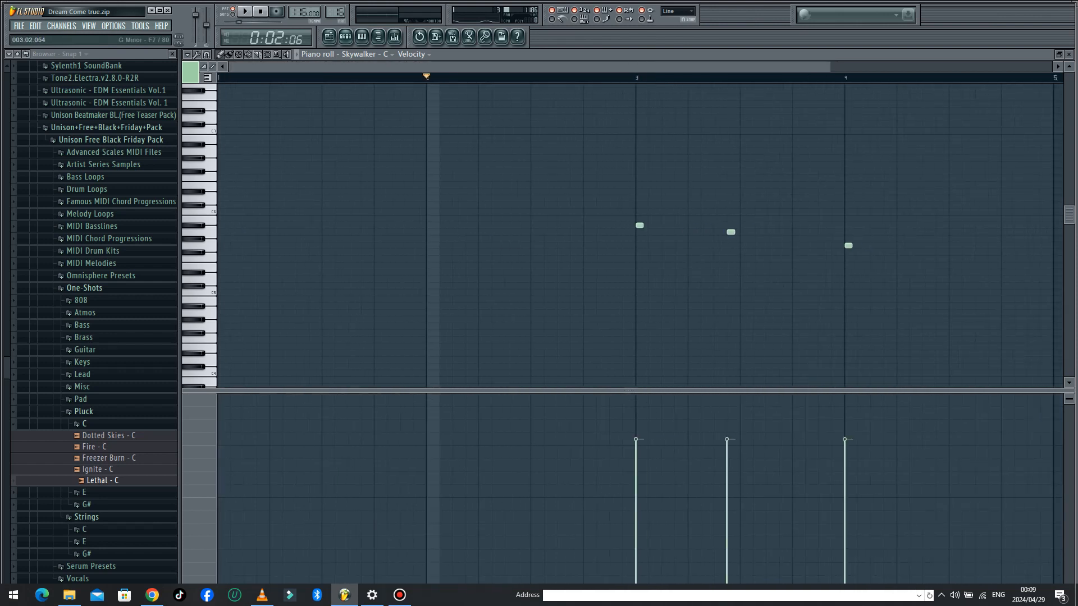
{"action": "left_click_drag", "start_coordinate": [830, 67], "coordinate": [1024, 66]}
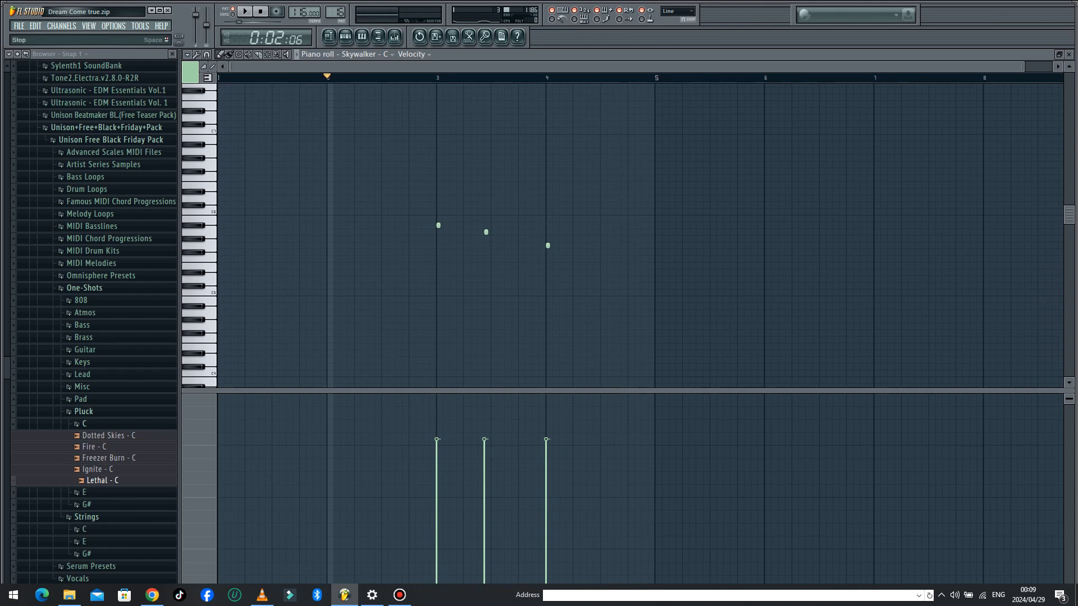
Play and stop the Skywalker - C pattern, and show its channel's sampler settings
{"action": "key", "text": "space"}
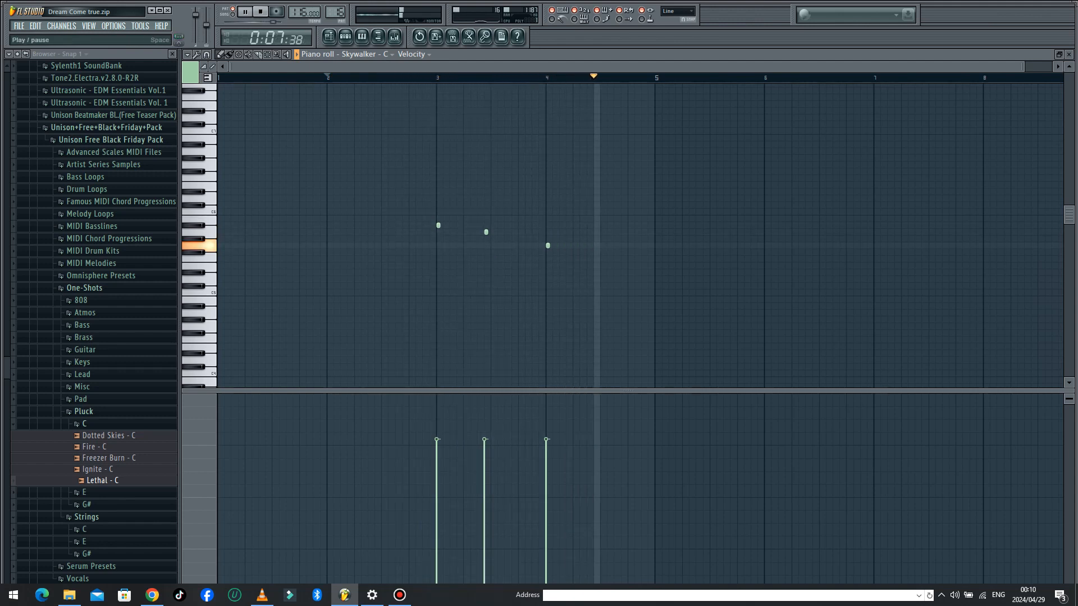
{"action": "key", "text": "space"}
{"action": "key", "text": "F6"}
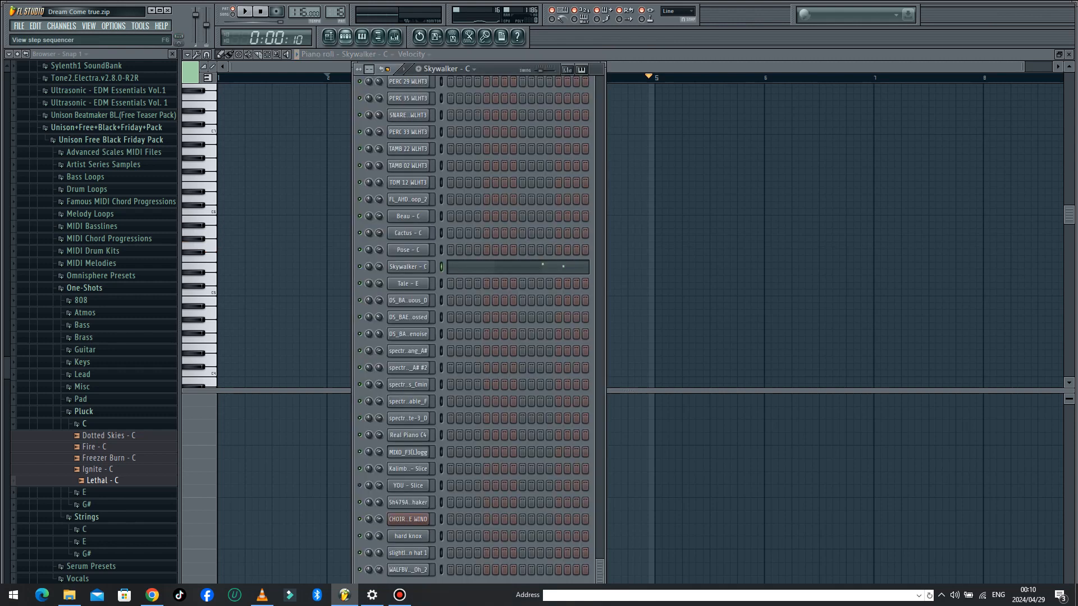
{"action": "left_click", "coordinate": [408, 266]}
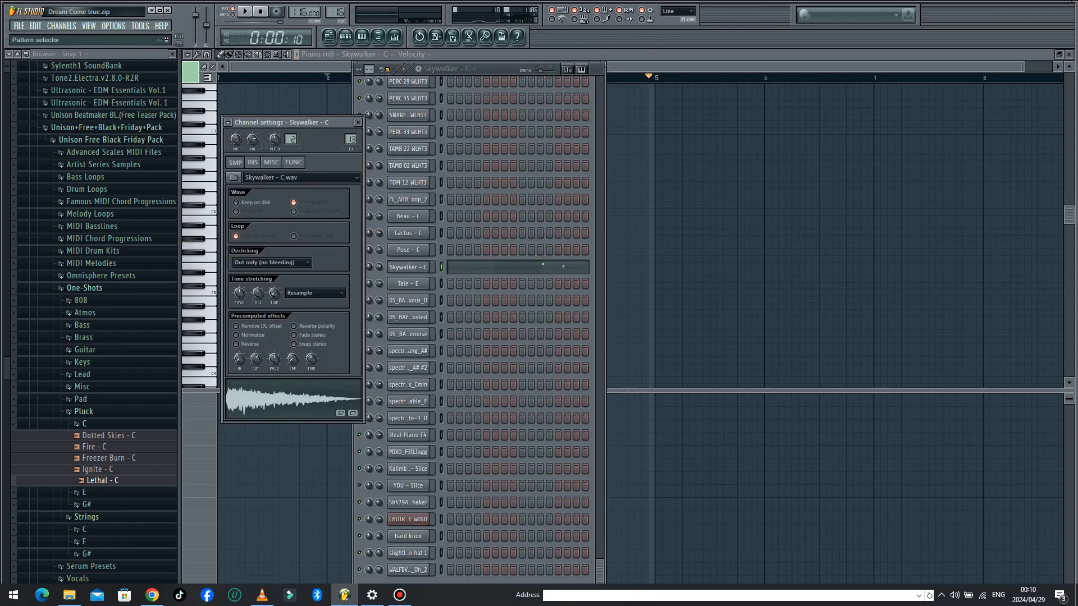
{"action": "left_click", "coordinate": [345, 36]}
{"action": "left_click", "coordinate": [346, 36]}
{"action": "left_click", "coordinate": [345, 37]}
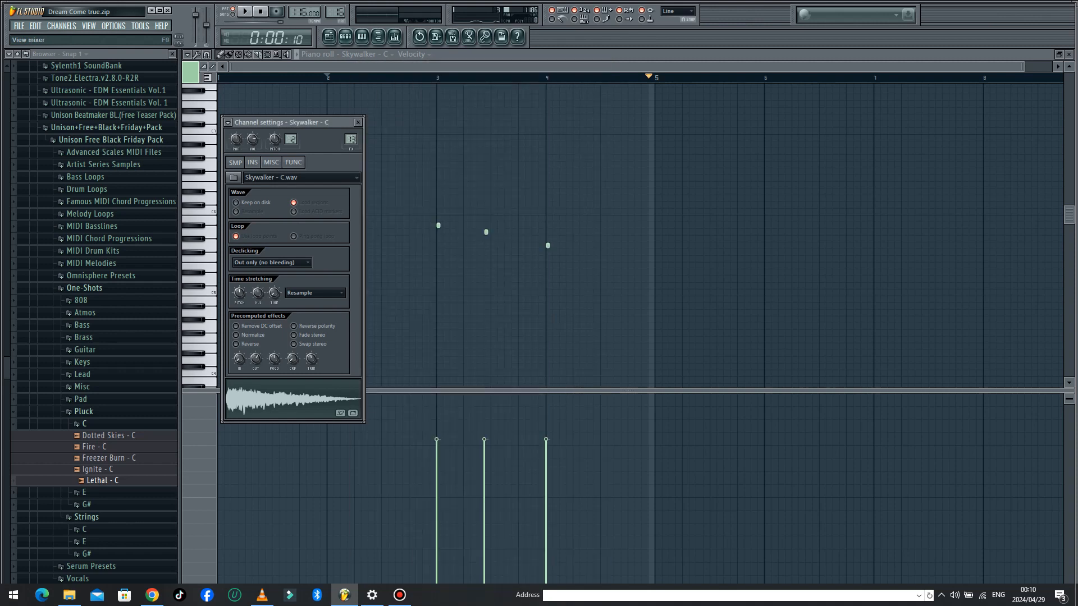
Show the Skywalker - C mixer track and inspect its Fruity Parametric EQ 2 curve
{"action": "left_click", "coordinate": [395, 36]}
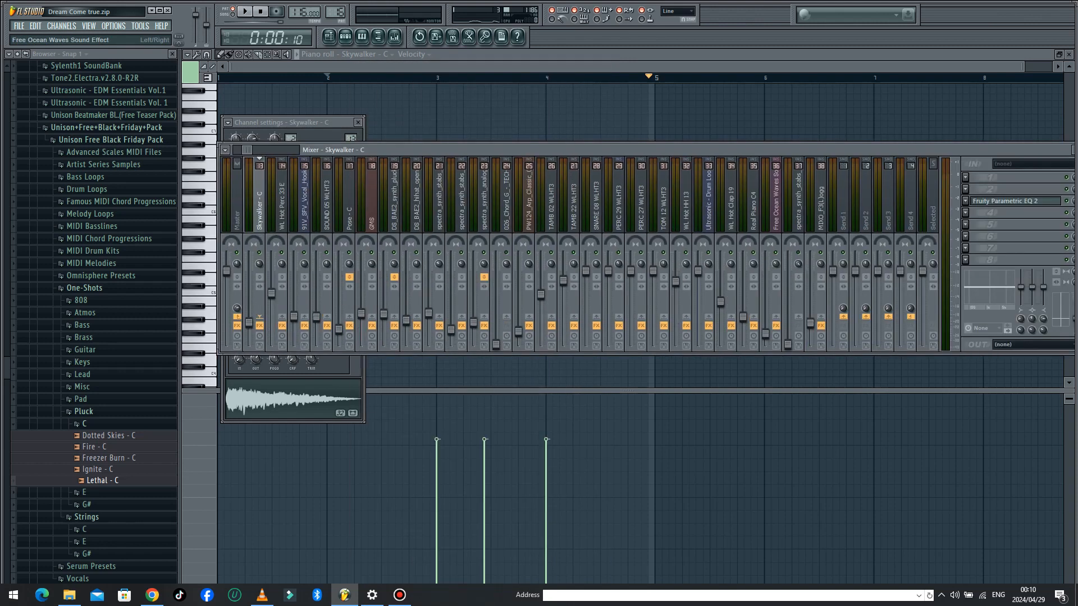
{"action": "left_click", "coordinate": [932, 196]}
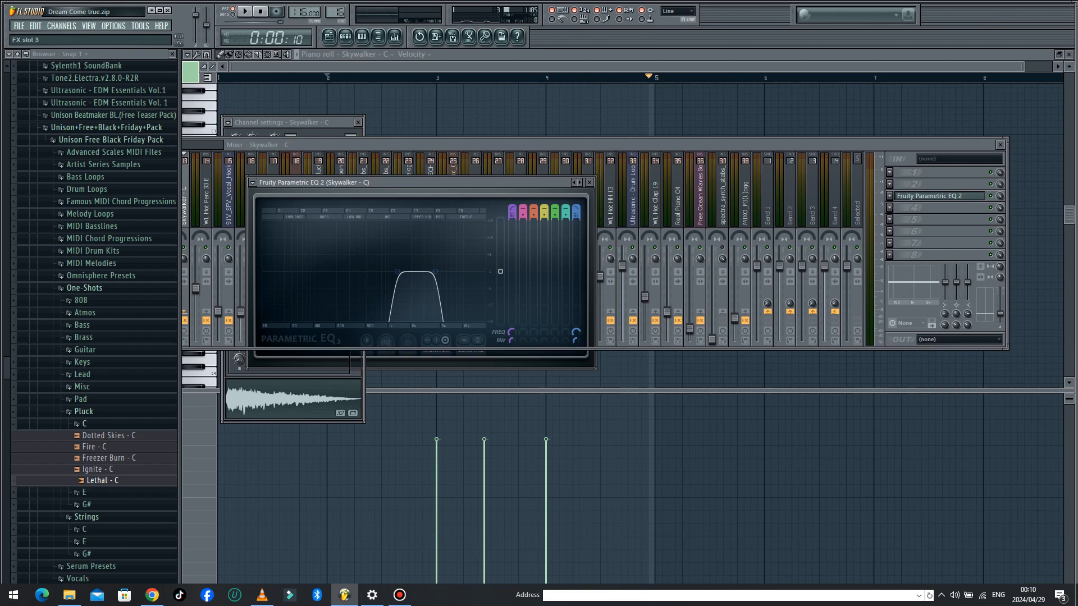
{"action": "left_click", "coordinate": [931, 196]}
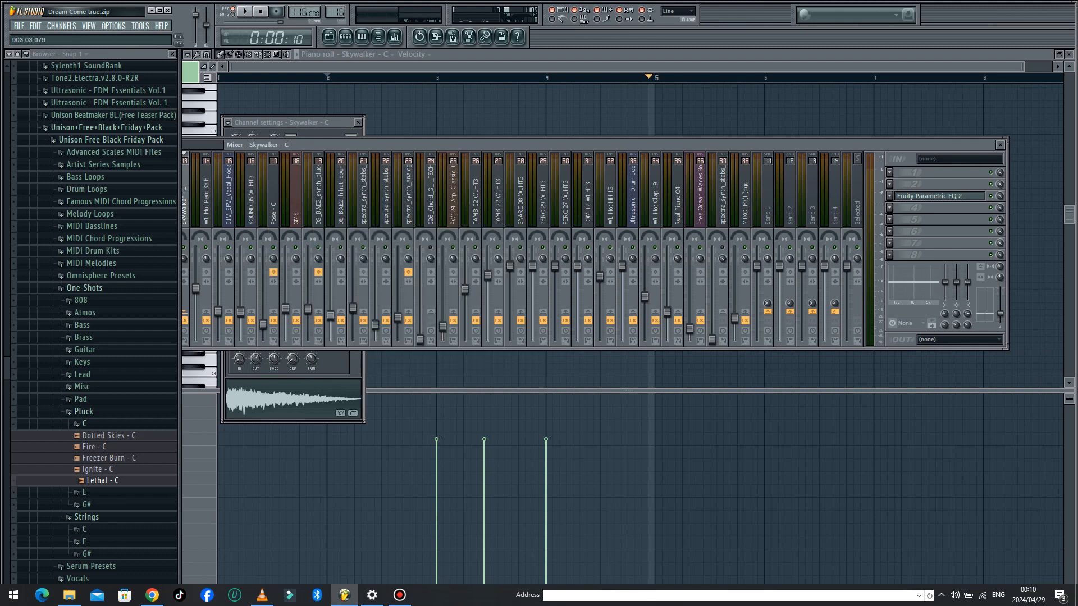
Replay the Skywalker - C pattern with its notes and mixer track in view, and stop playback
{"action": "left_click", "coordinate": [456, 477]}
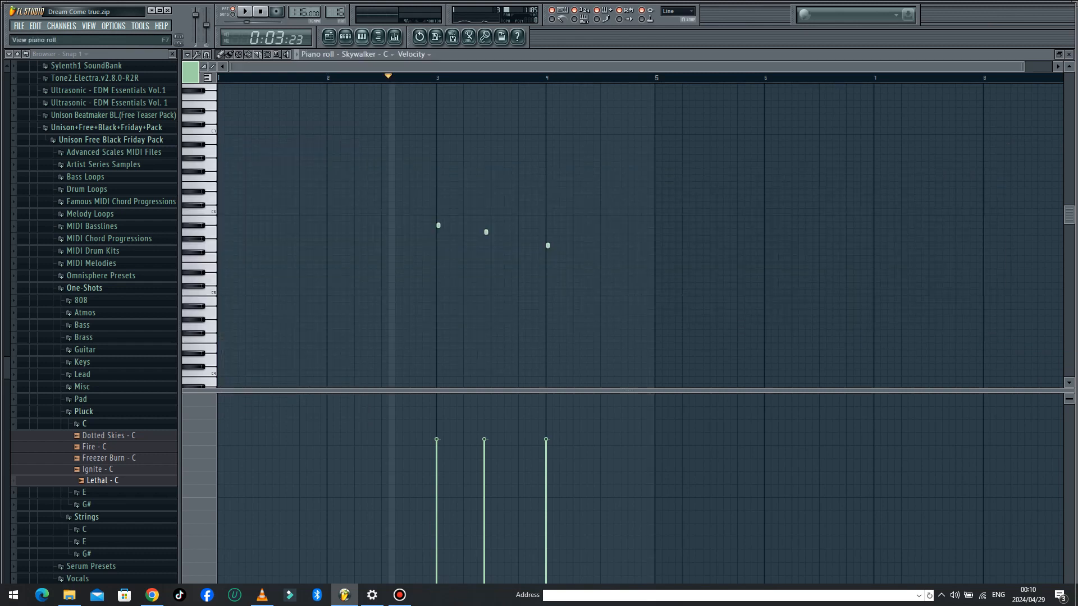
{"action": "left_click", "coordinate": [394, 36]}
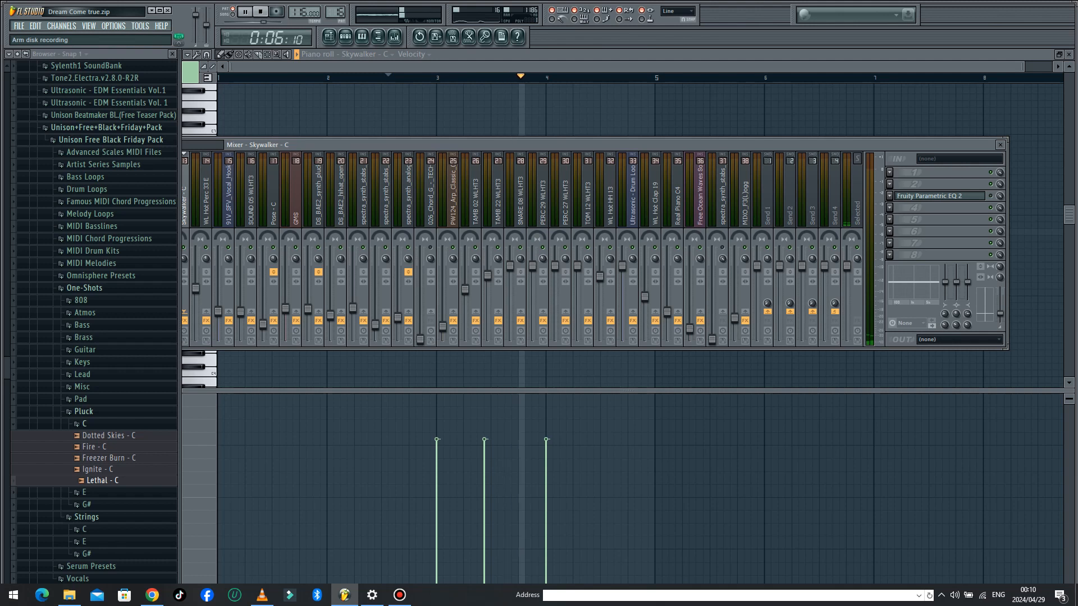
{"action": "left_click_drag", "start_coordinate": [836, 145], "coordinate": [848, 252]}
{"action": "left_click", "coordinate": [1011, 253]}
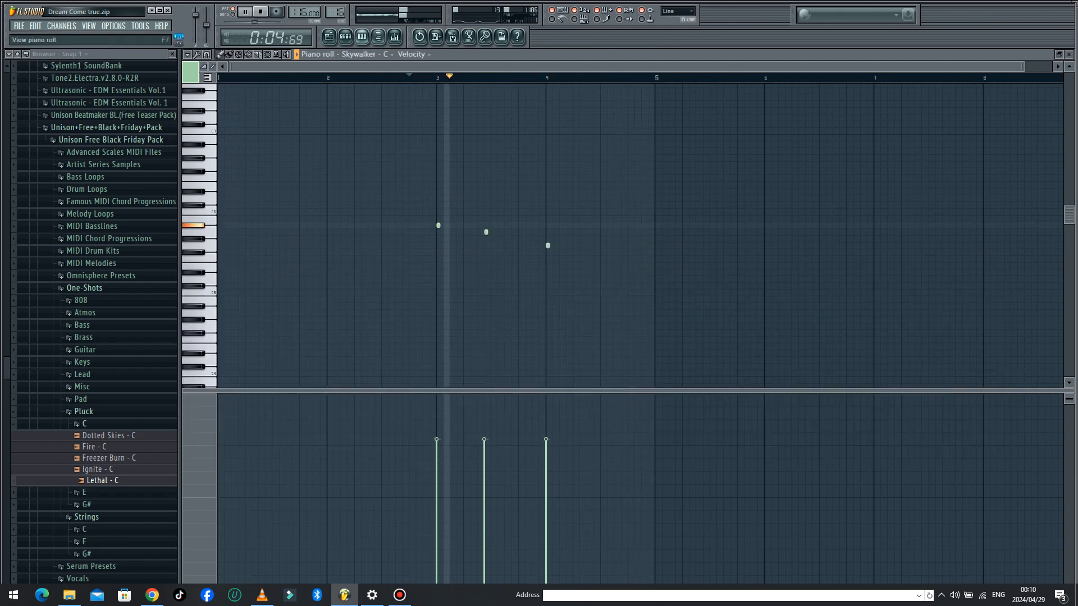
{"action": "key", "text": "F9"}
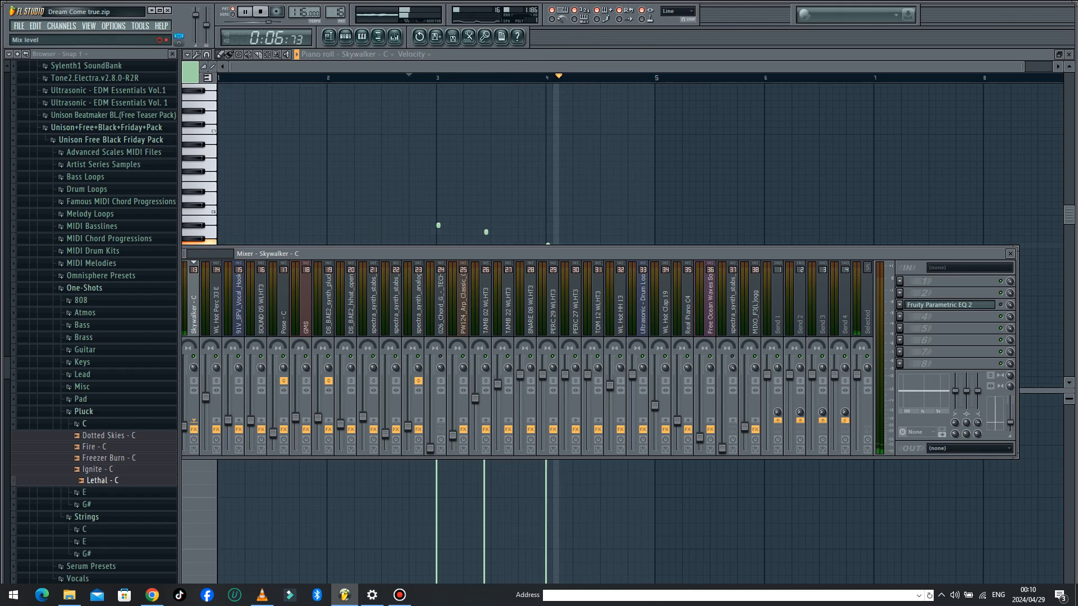
{"action": "key", "text": "space"}
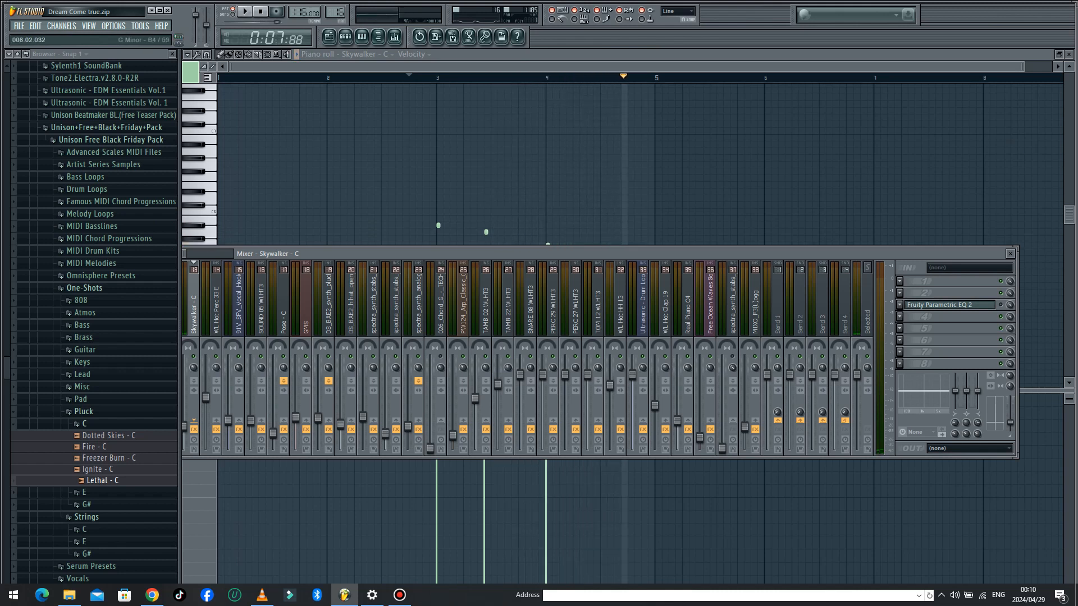
Remove the stray note at bar 2, then play Skywalker - C with its mixer track in view and stop playback
{"action": "left_click", "coordinate": [344, 85]}
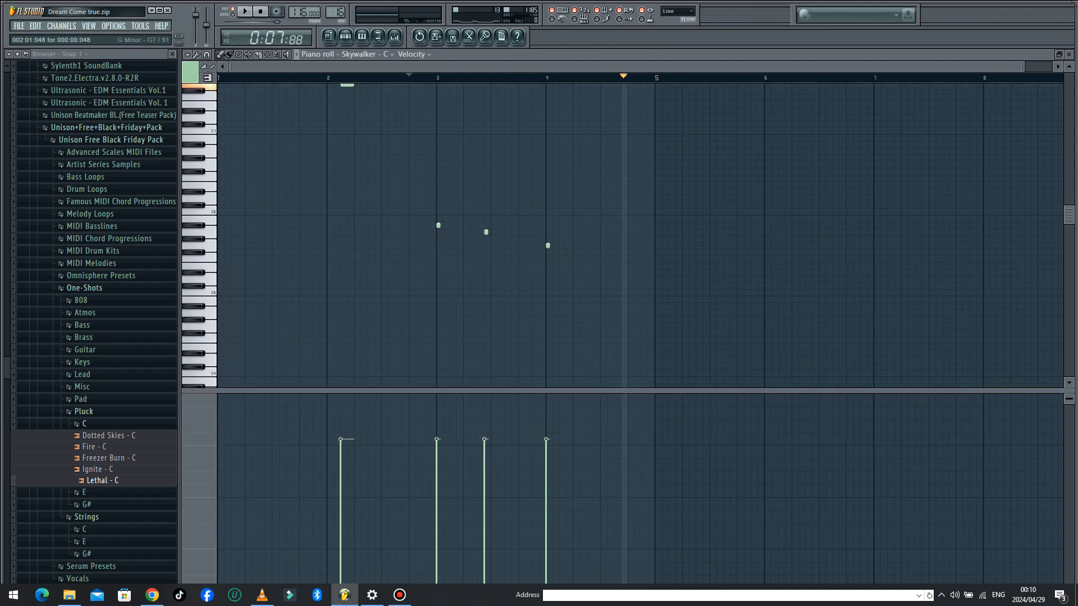
{"action": "right_click", "coordinate": [345, 85]}
{"action": "left_click", "coordinate": [356, 77]}
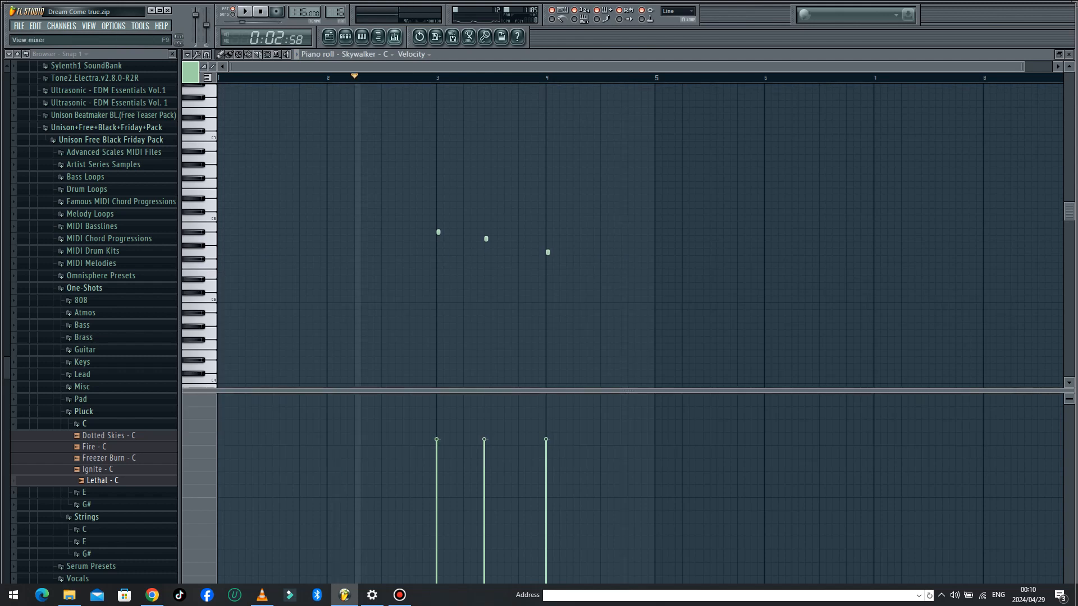
{"action": "left_click", "coordinate": [395, 36]}
{"action": "left_click", "coordinate": [245, 11]}
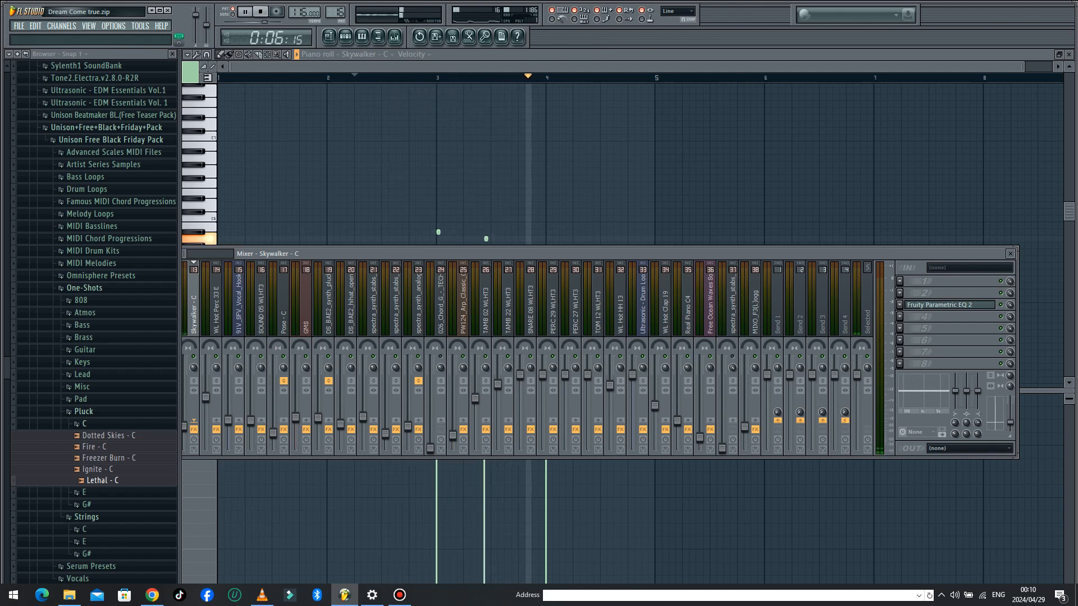
{"action": "key", "text": "space"}
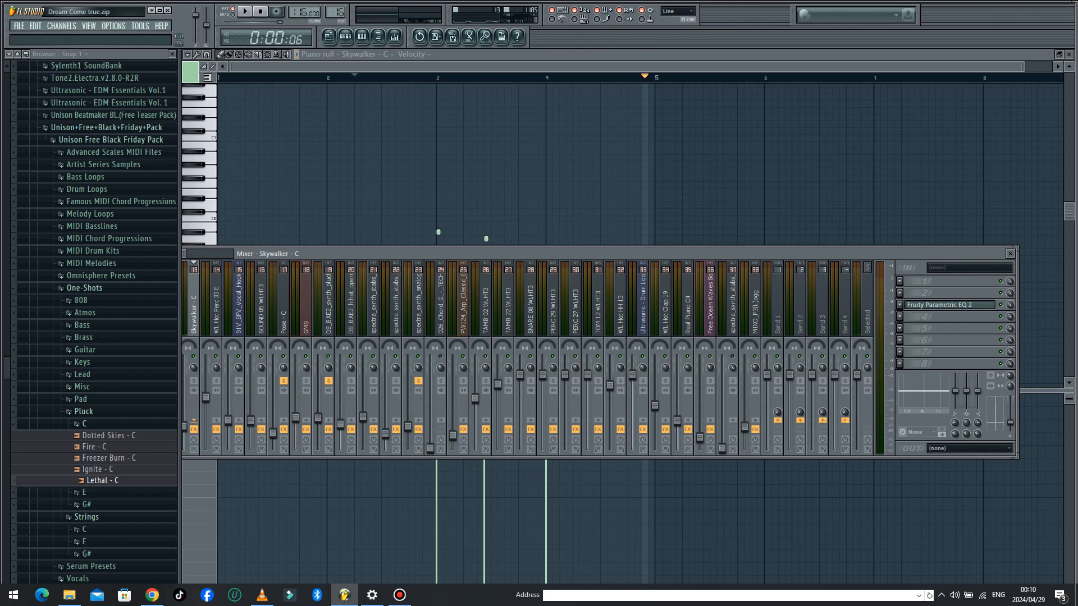
Open the GMS pattern's notes from the playlist and set the playback position within bar 1
{"action": "left_click", "coordinate": [329, 36]}
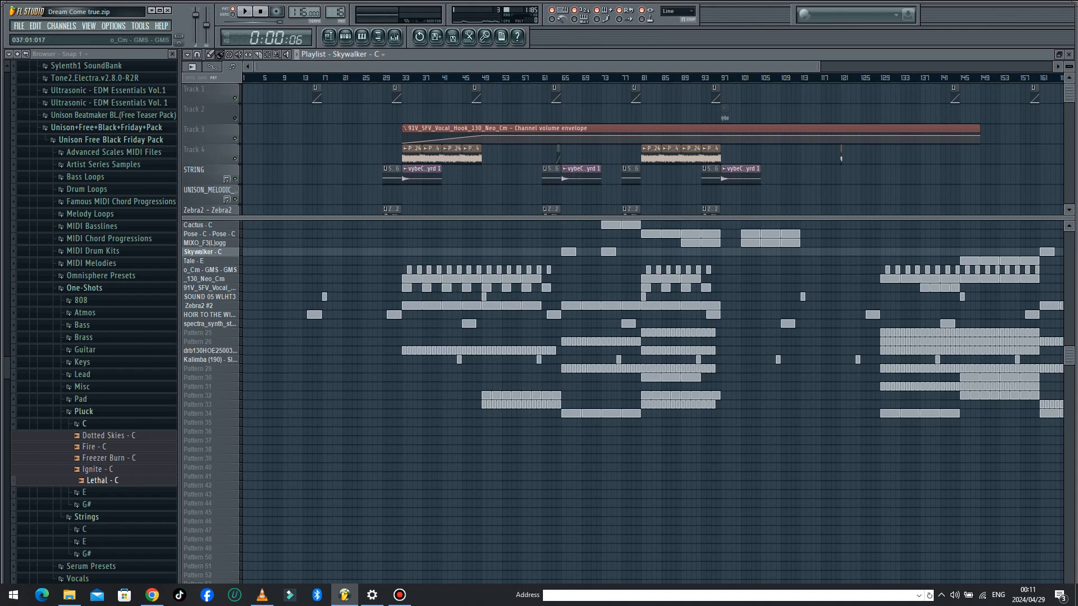
{"action": "double_click", "coordinate": [420, 270]}
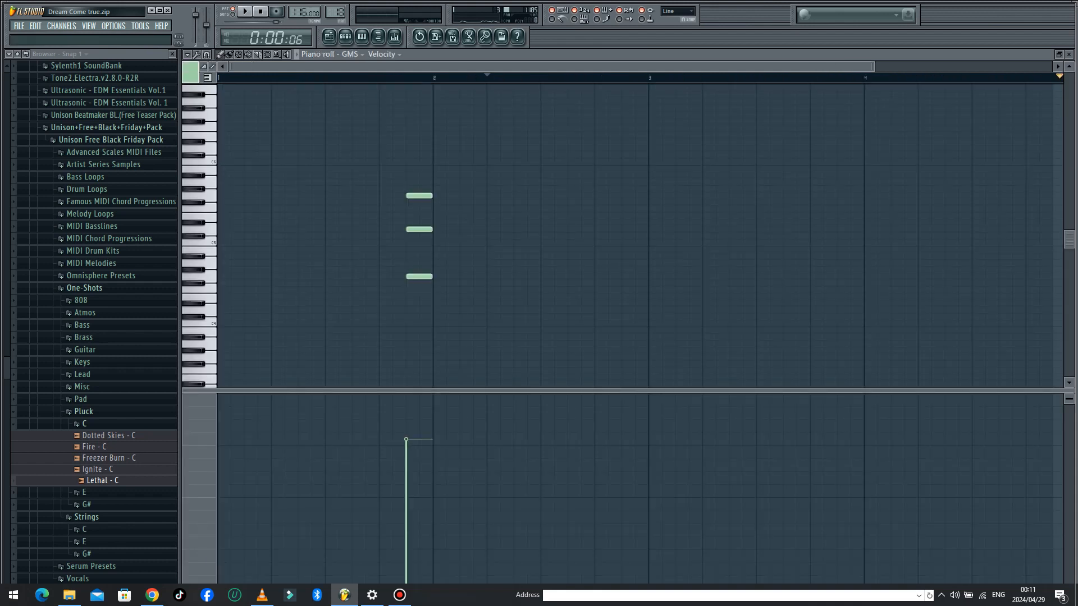
{"action": "left_click", "coordinate": [296, 77]}
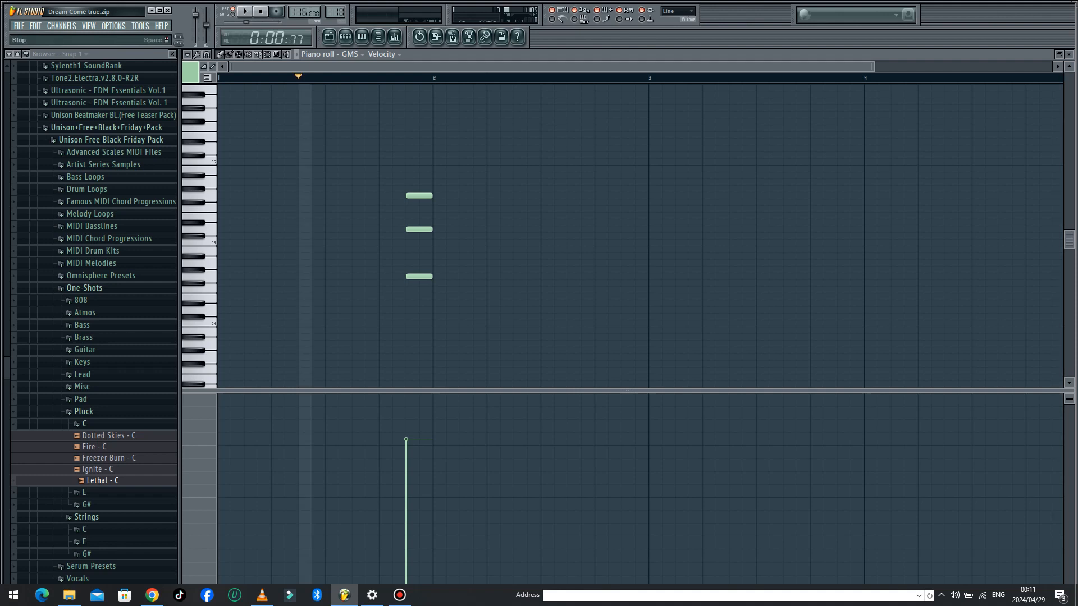
Show the mixer and the GMS channel's synthesizer, and move the synthesizer window down to uncover the mixer
{"action": "left_click", "coordinate": [394, 37]}
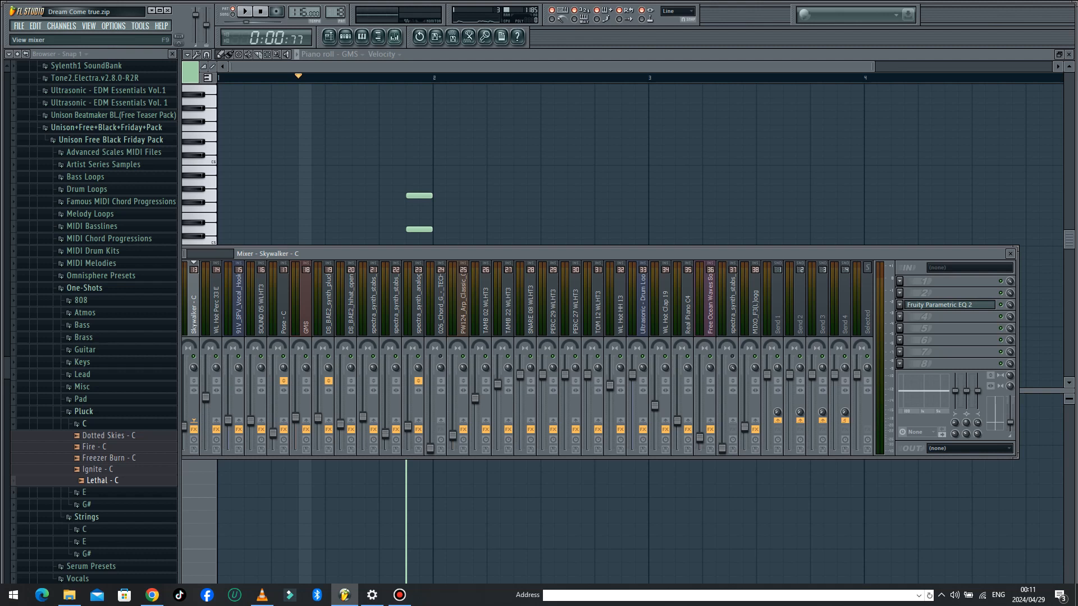
{"action": "left_click", "coordinate": [362, 37]}
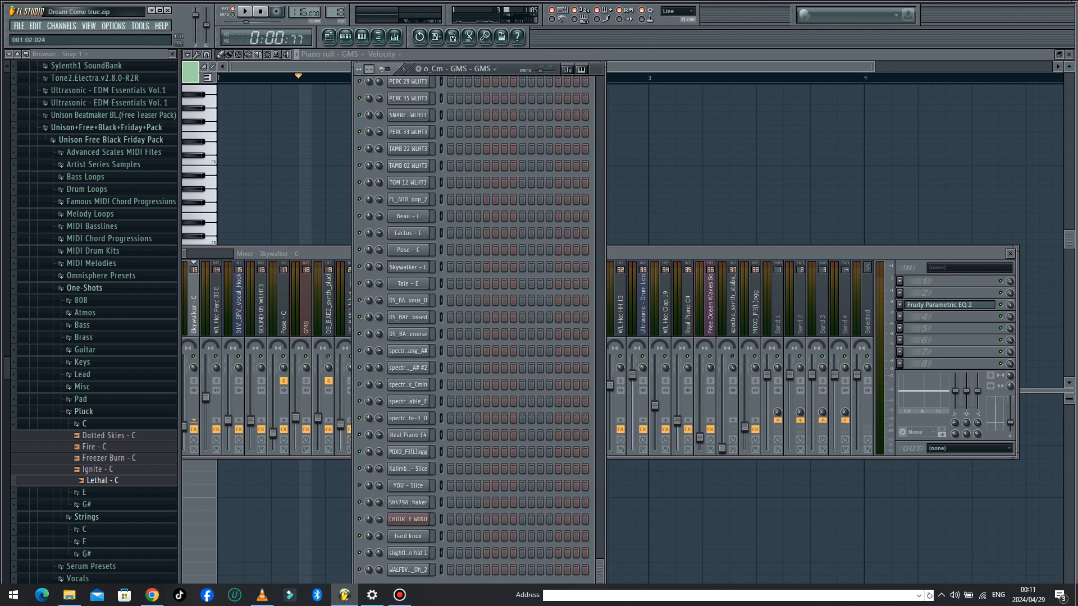
{"action": "scroll", "coordinate": [408, 262], "scroll_direction": "up", "scroll_amount": 12}
{"action": "left_click", "coordinate": [408, 262]}
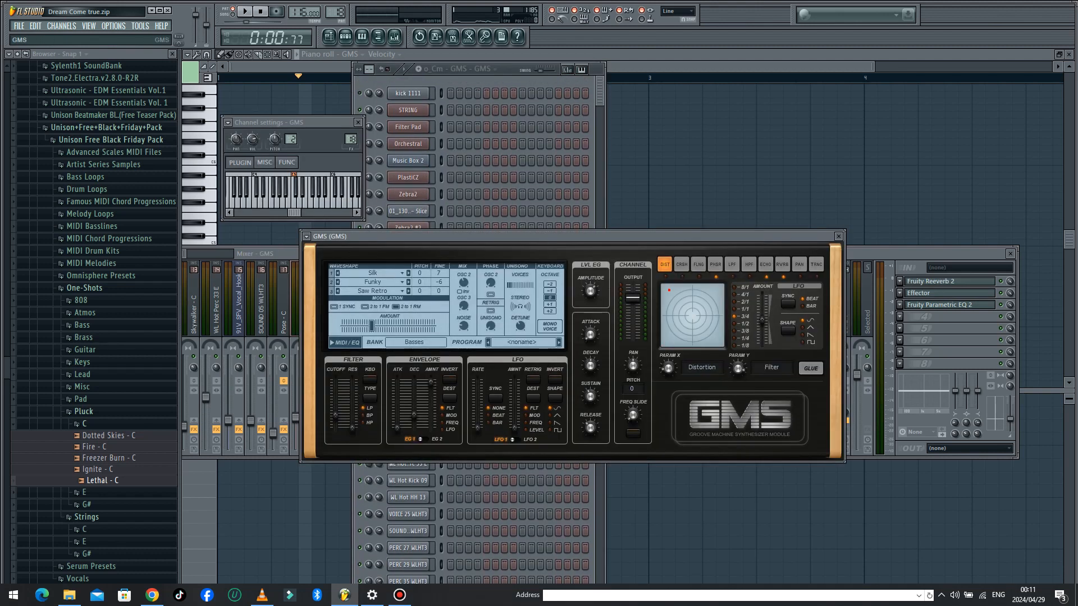
{"action": "left_click_drag", "start_coordinate": [408, 237], "coordinate": [288, 517]}
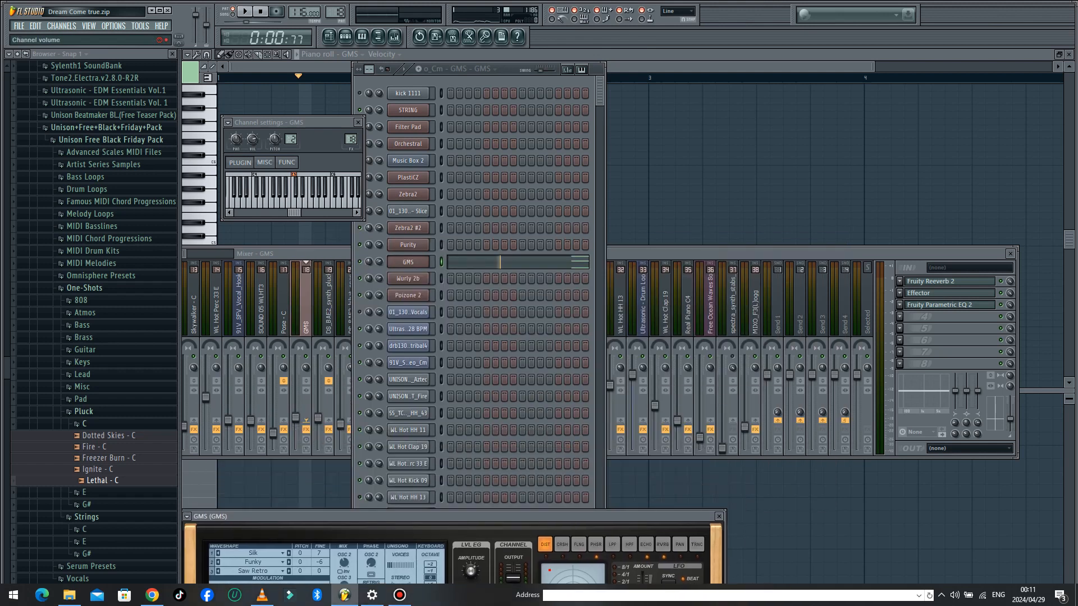
Inspect Fruity Reeverb 2, Effector and Fruity Parametric EQ 2 on the GMS mixer track
{"action": "left_click", "coordinate": [306, 306]}
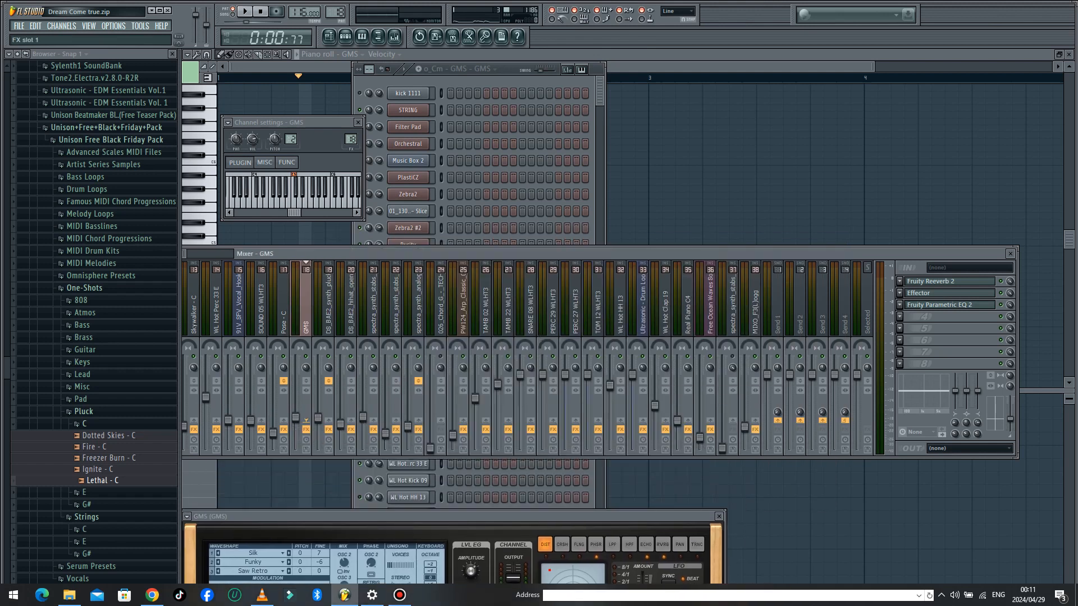
{"action": "left_click", "coordinate": [949, 281]}
{"action": "left_click", "coordinate": [948, 281]}
{"action": "left_click", "coordinate": [948, 293]}
{"action": "left_click", "coordinate": [949, 293]}
{"action": "left_click", "coordinate": [949, 305]}
{"action": "left_click", "coordinate": [949, 305]}
{"action": "key", "text": "F6"}
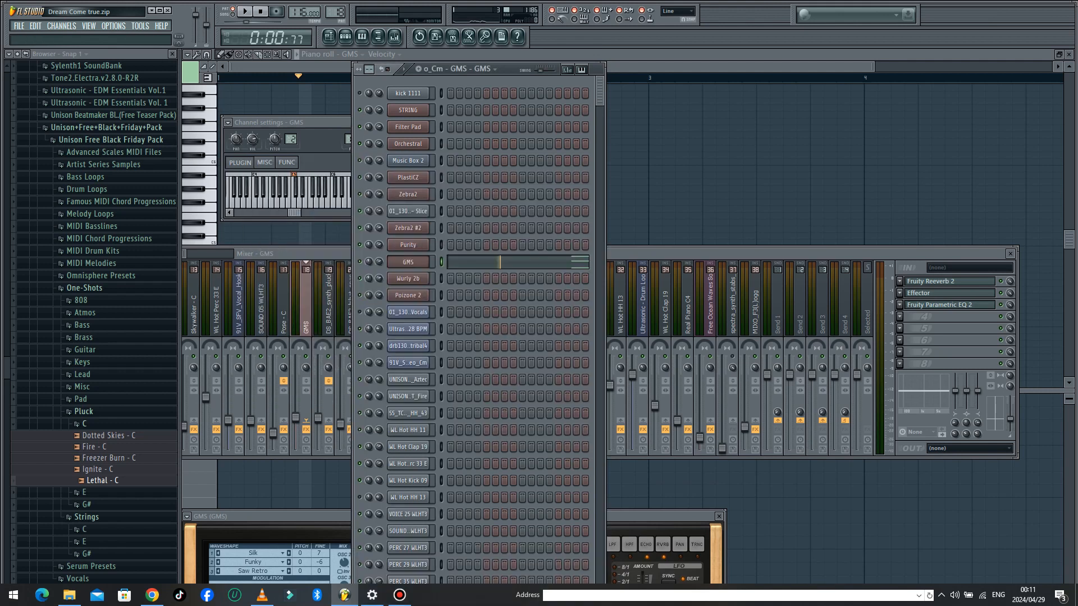
Play the GMS pattern alongside the channel list, replay it with its mixer track in view, and stop playback
{"action": "key", "text": "space"}
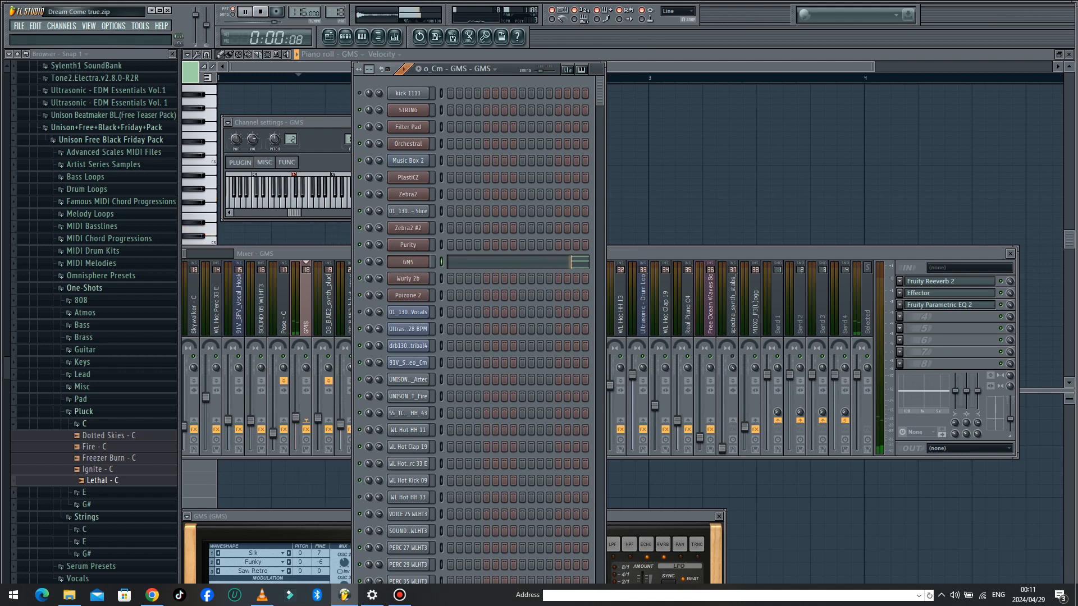
{"action": "key", "text": "space"}
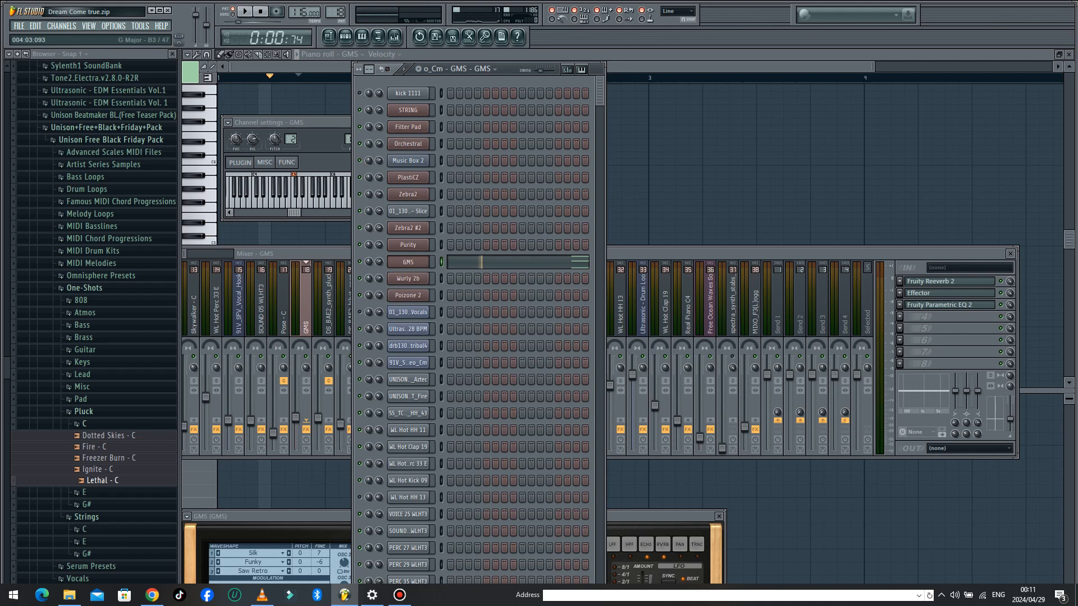
{"action": "left_click", "coordinate": [1016, 335]}
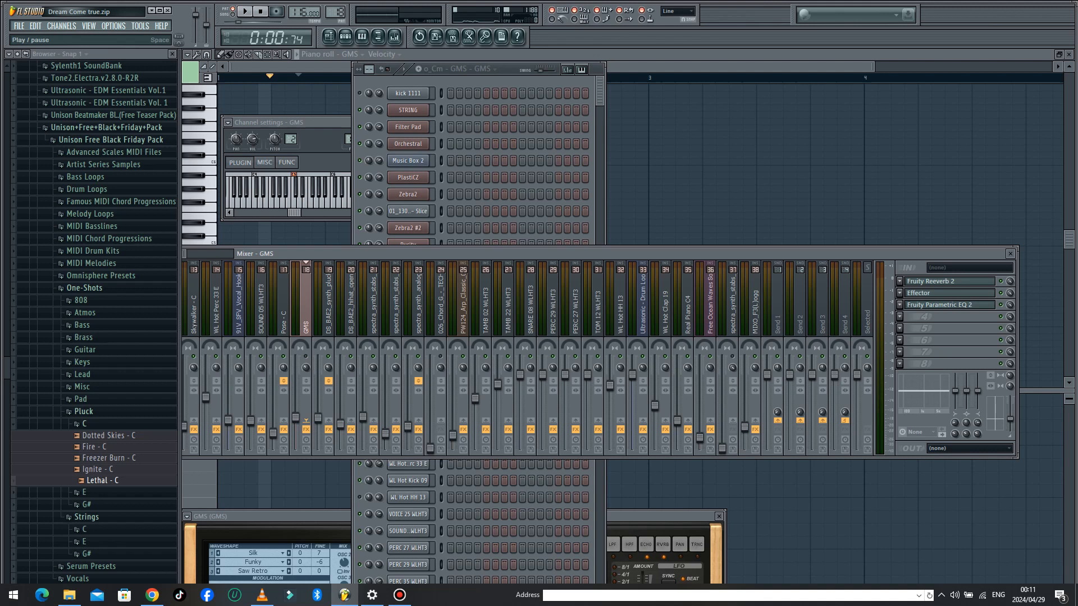
{"action": "left_click", "coordinate": [244, 12]}
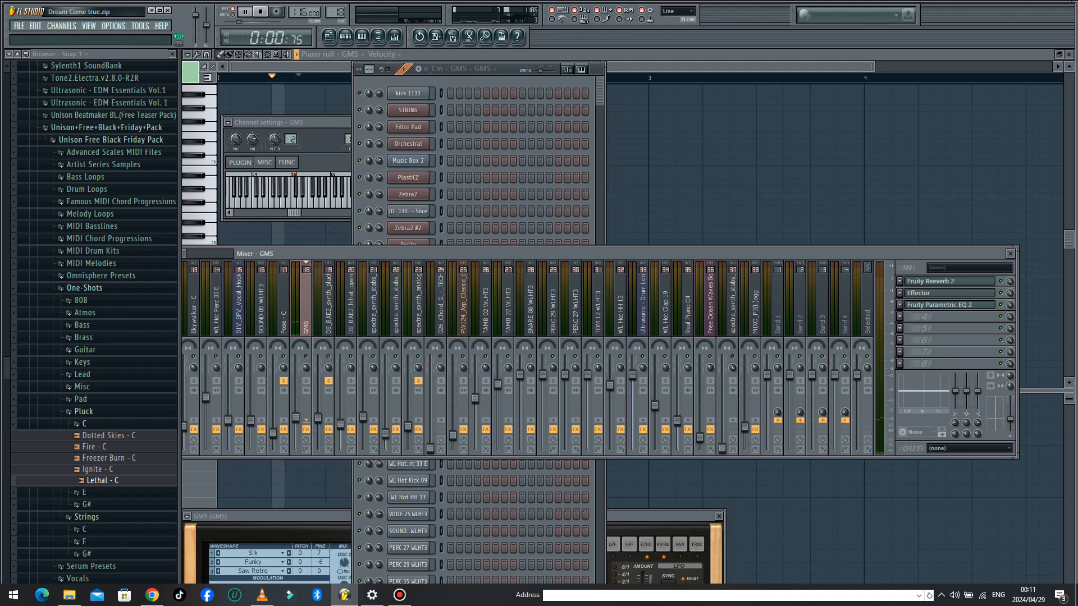
{"action": "left_click", "coordinate": [306, 430]}
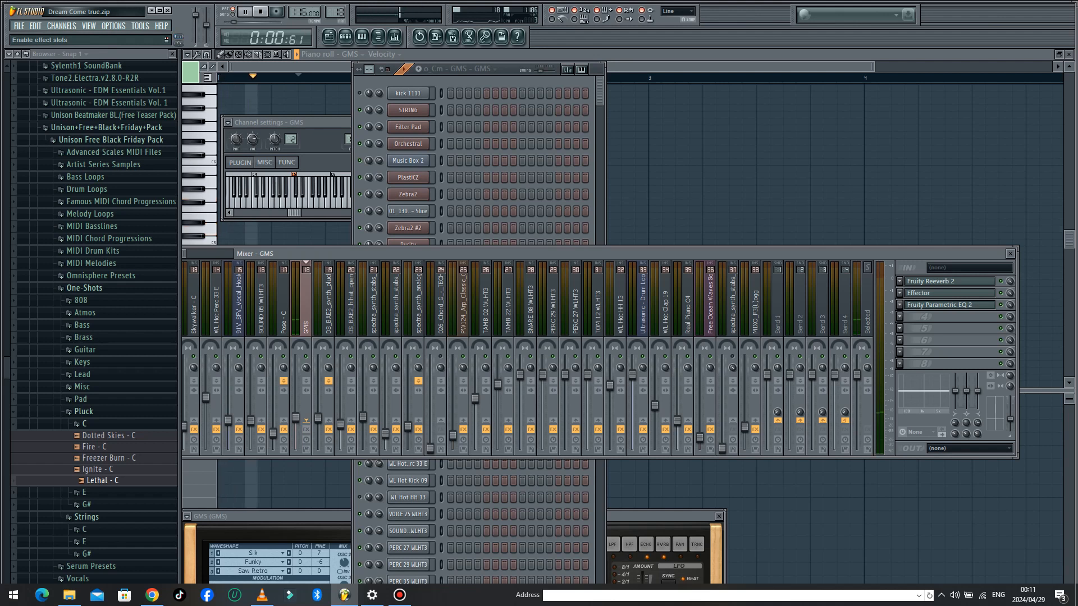
{"action": "key", "text": "space"}
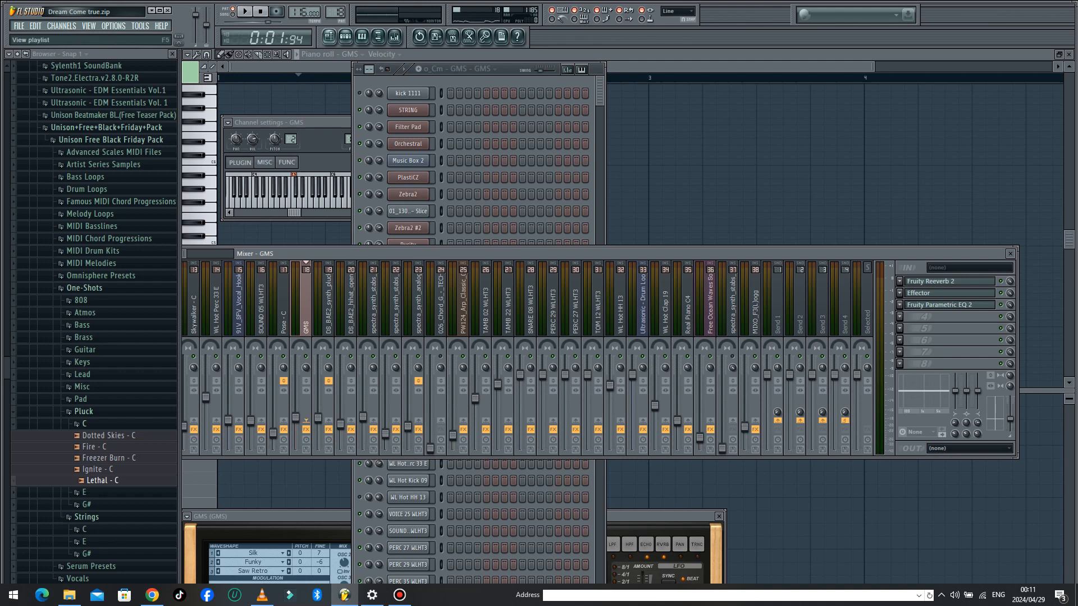
Open the _130_Neo_Cm pattern's notes from the playlist, then play and stop it
{"action": "left_click", "coordinate": [329, 36]}
{"action": "left_click", "coordinate": [329, 37]}
{"action": "left_click", "coordinate": [329, 37]}
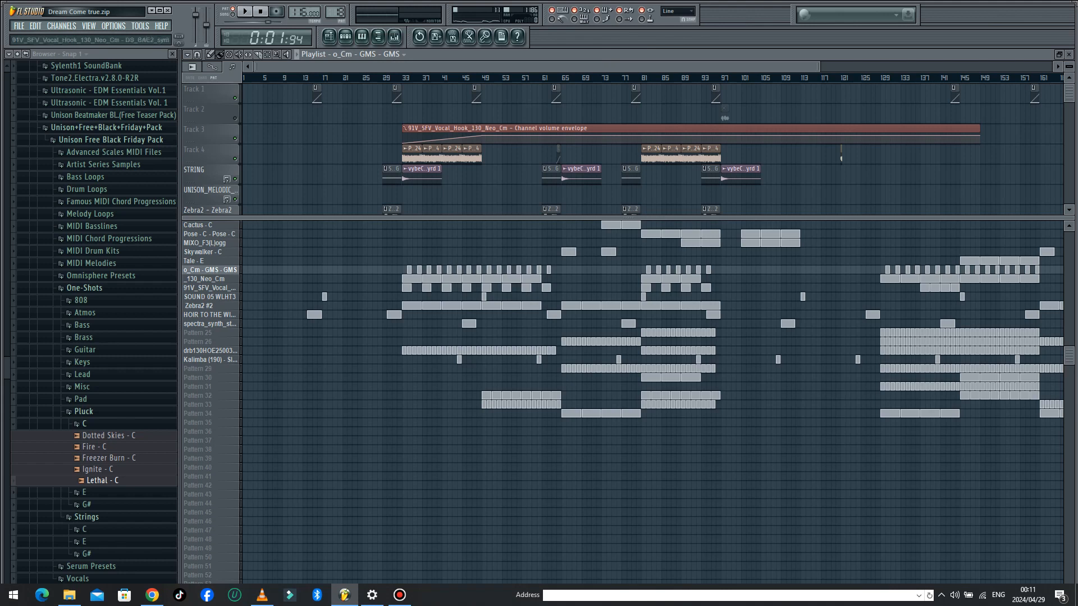
{"action": "left_click", "coordinate": [205, 279]}
{"action": "double_click", "coordinate": [412, 279]}
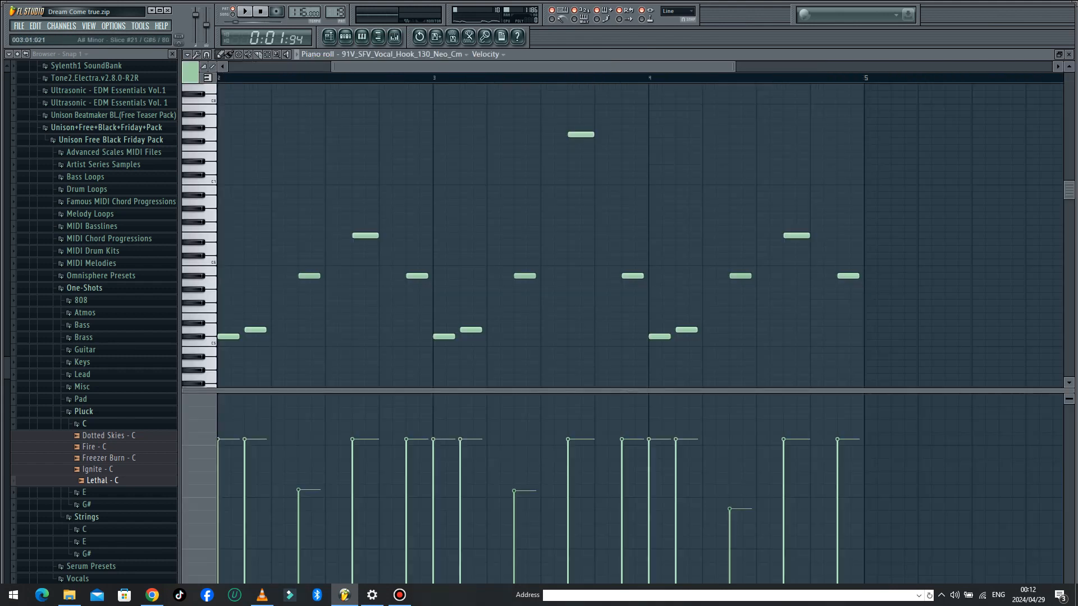
{"action": "left_click", "coordinate": [244, 11]}
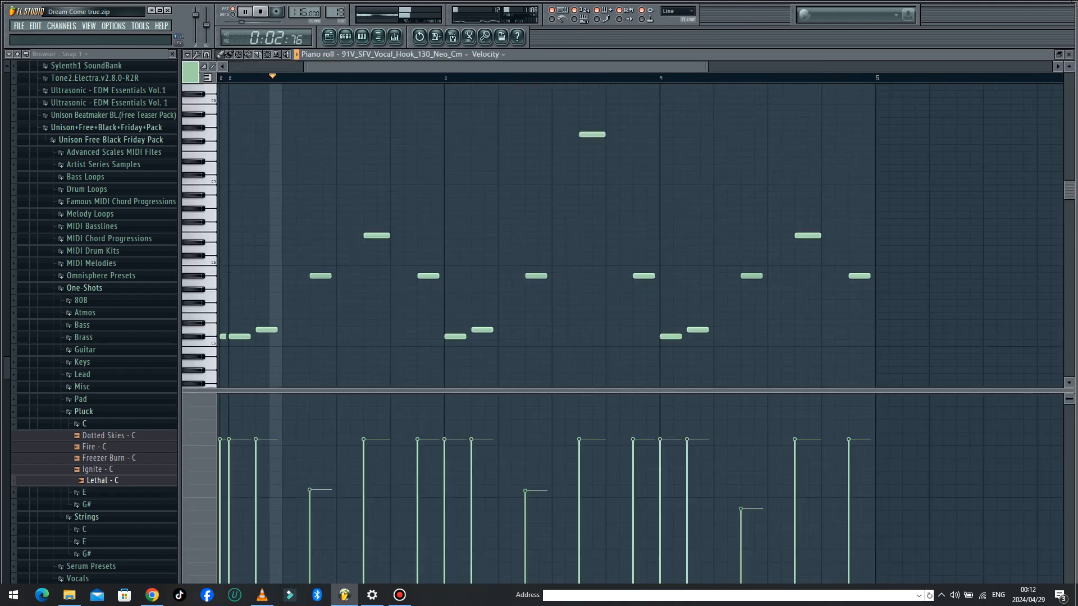
{"action": "left_click", "coordinate": [260, 11]}
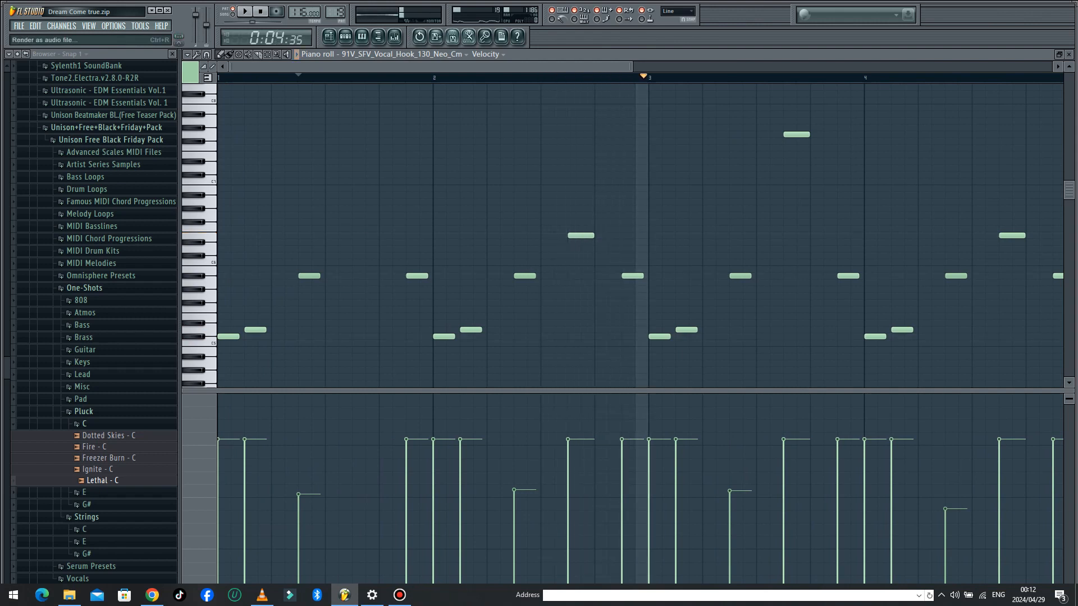
Show the vocal hook channel's Fruity slicer settings and fit all its notes in the piano roll view
{"action": "left_click", "coordinate": [345, 37]}
{"action": "left_click", "coordinate": [408, 362]}
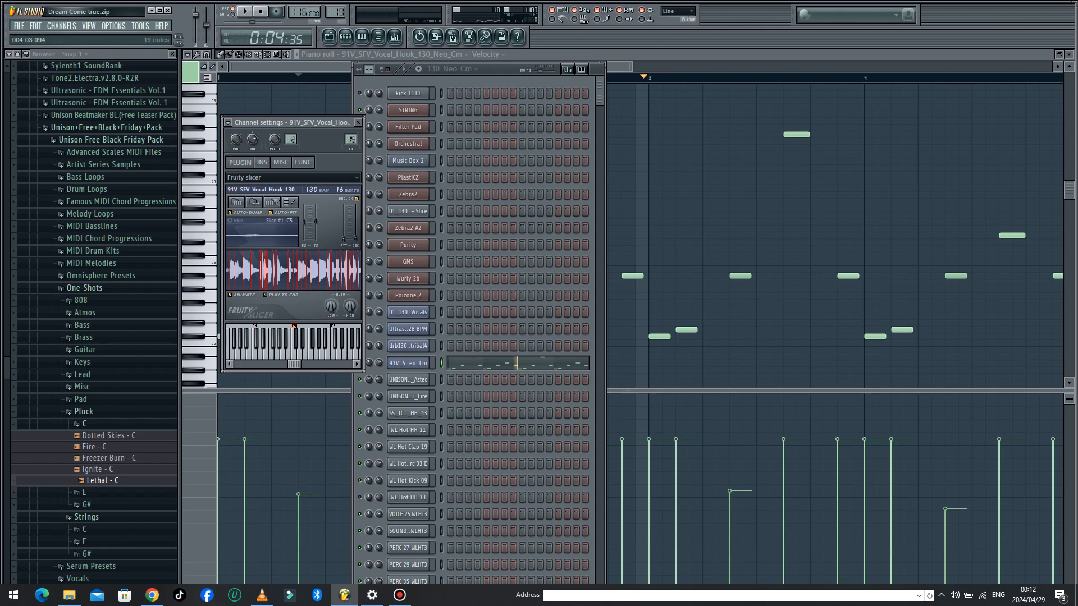
{"action": "left_click_drag", "start_coordinate": [631, 67], "coordinate": [1052, 67]}
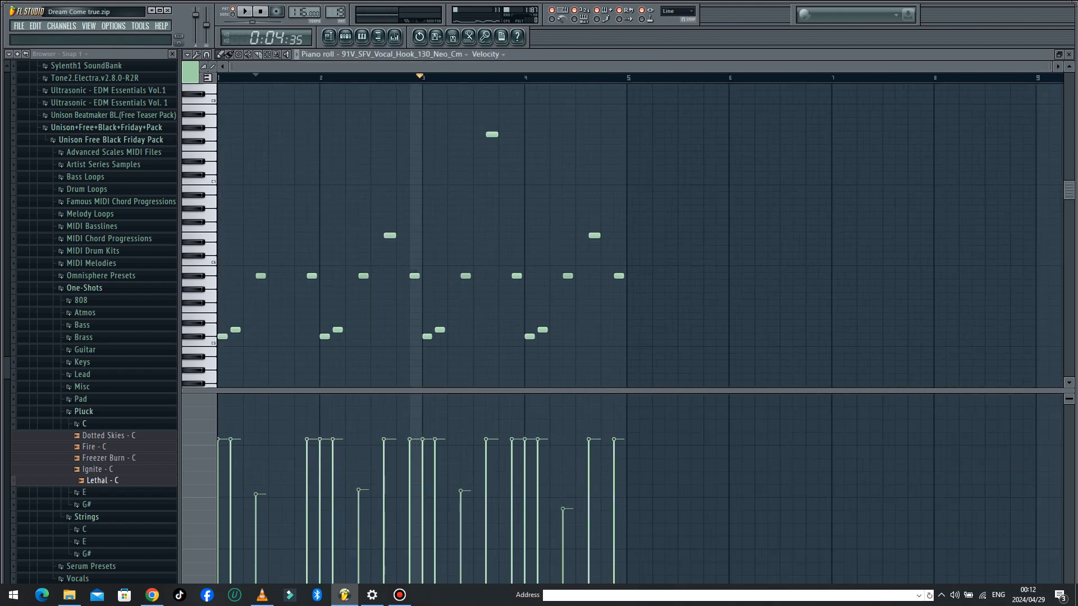
Reopen the vocal hook's piano roll from its channel with slice names listed, and fit all four bars in view
{"action": "left_click", "coordinate": [329, 37]}
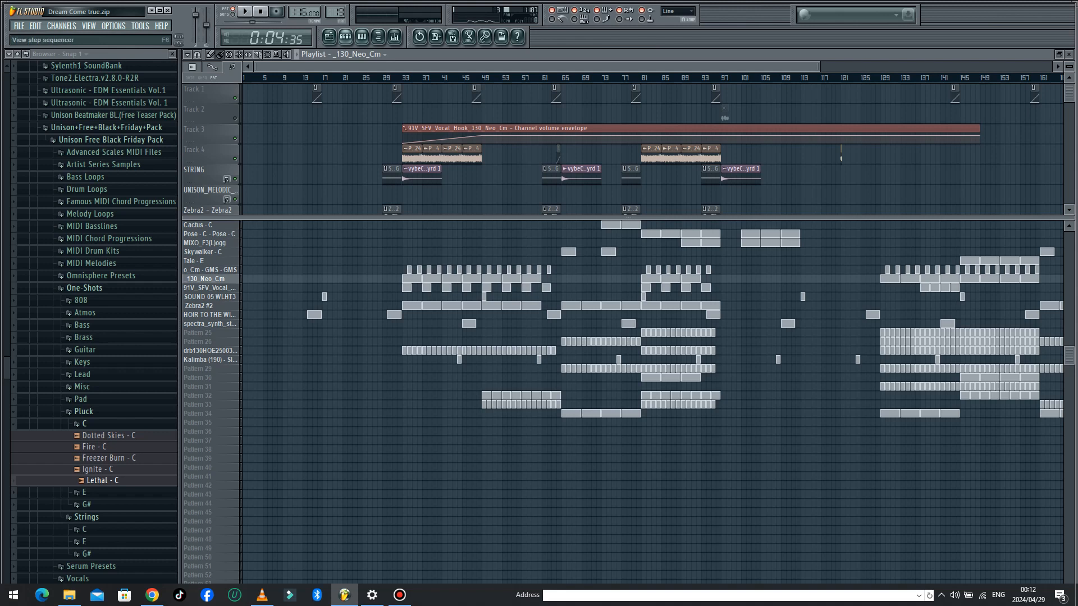
{"action": "left_click", "coordinate": [346, 37]}
{"action": "left_click", "coordinate": [408, 362]}
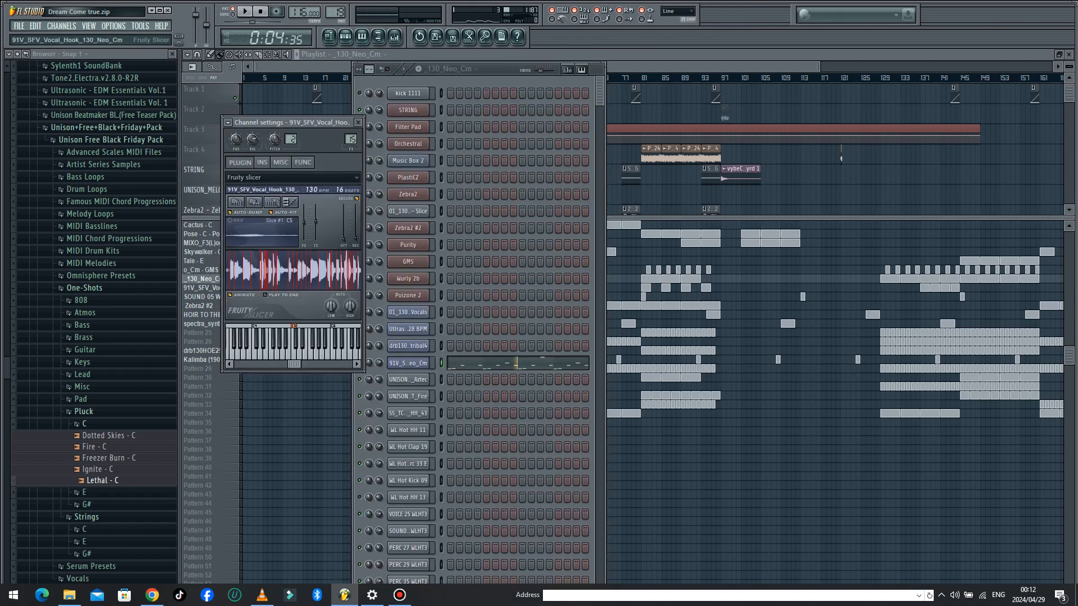
{"action": "left_click", "coordinate": [517, 364]}
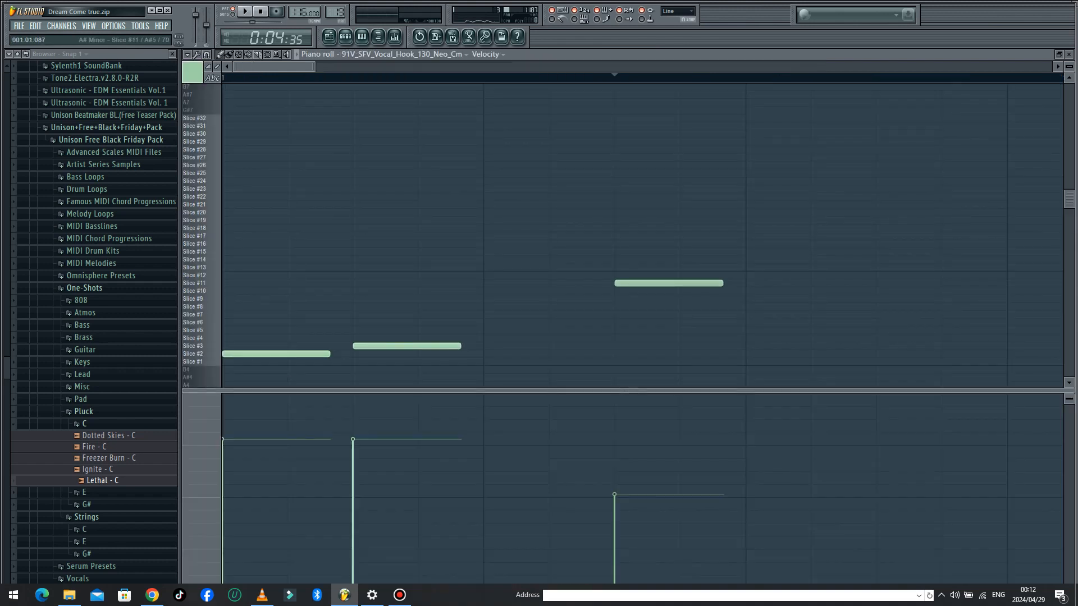
{"action": "left_click_drag", "start_coordinate": [316, 66], "coordinate": [868, 66]}
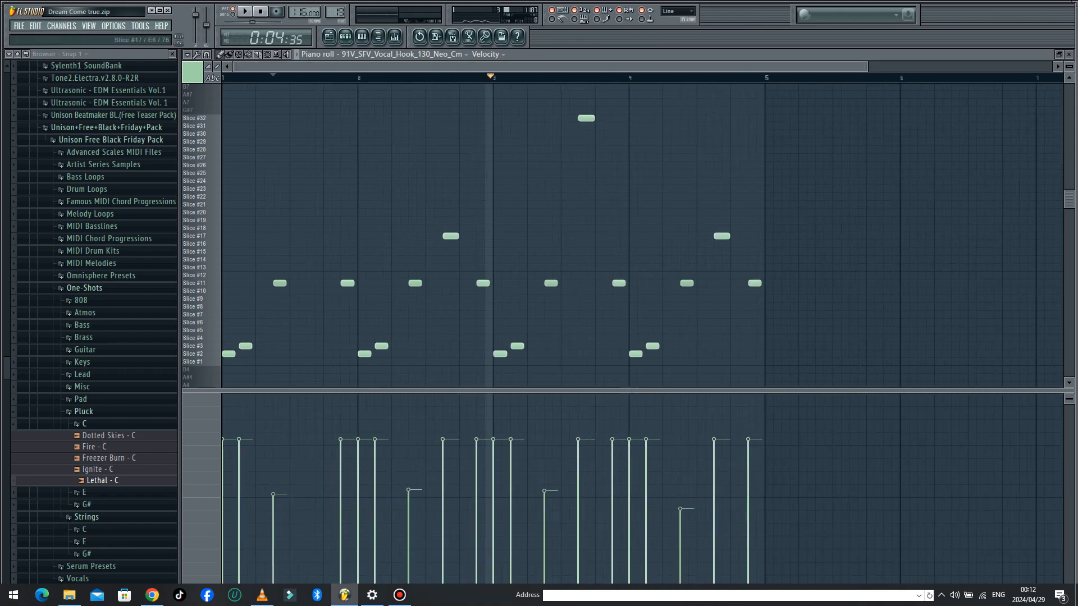
Audition several individual slices of the vocal hook, from around slice #20 down to slice #4
{"action": "left_click", "coordinate": [202, 212]}
{"action": "left_click", "coordinate": [202, 221]}
{"action": "left_click", "coordinate": [202, 244]}
{"action": "left_click", "coordinate": [202, 268]}
{"action": "left_click", "coordinate": [202, 283]}
{"action": "left_click", "coordinate": [201, 307]}
{"action": "left_click", "coordinate": [203, 338]}
Play and stop the vocal hook pattern with its slice notes in view, and show its Fruity slicer settings
{"action": "key", "text": "space"}
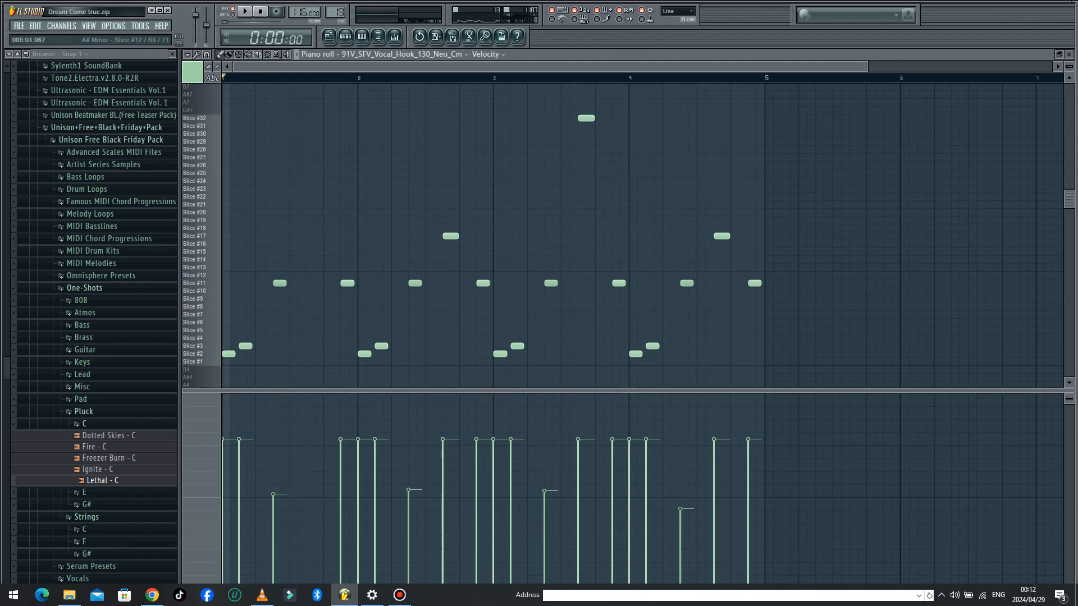
{"action": "scroll", "coordinate": [640, 235], "scroll_direction": "down", "scroll_amount": 3}
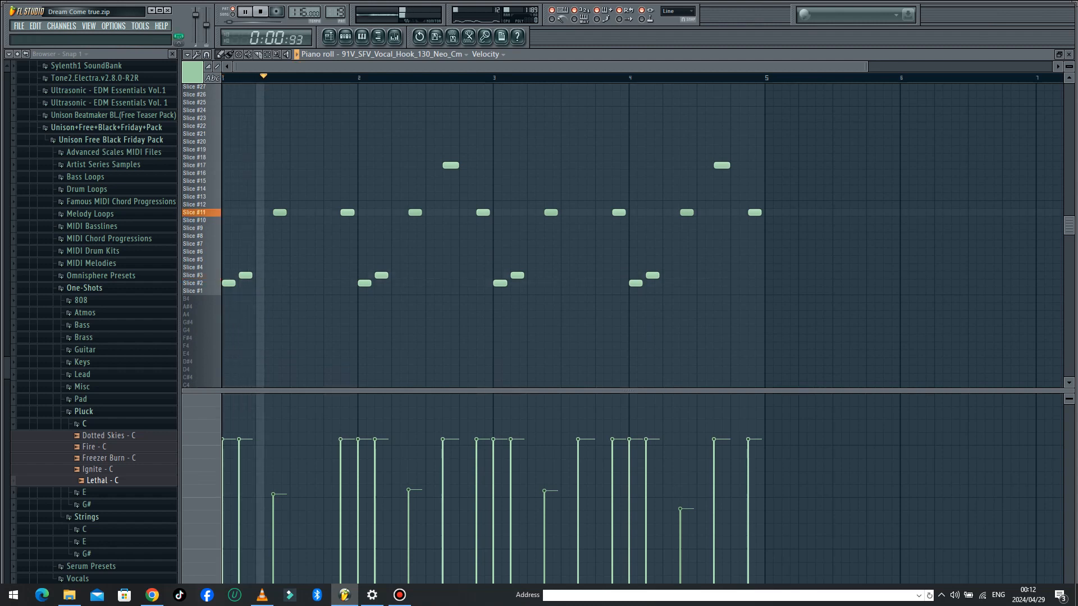
{"action": "left_click", "coordinate": [346, 37]}
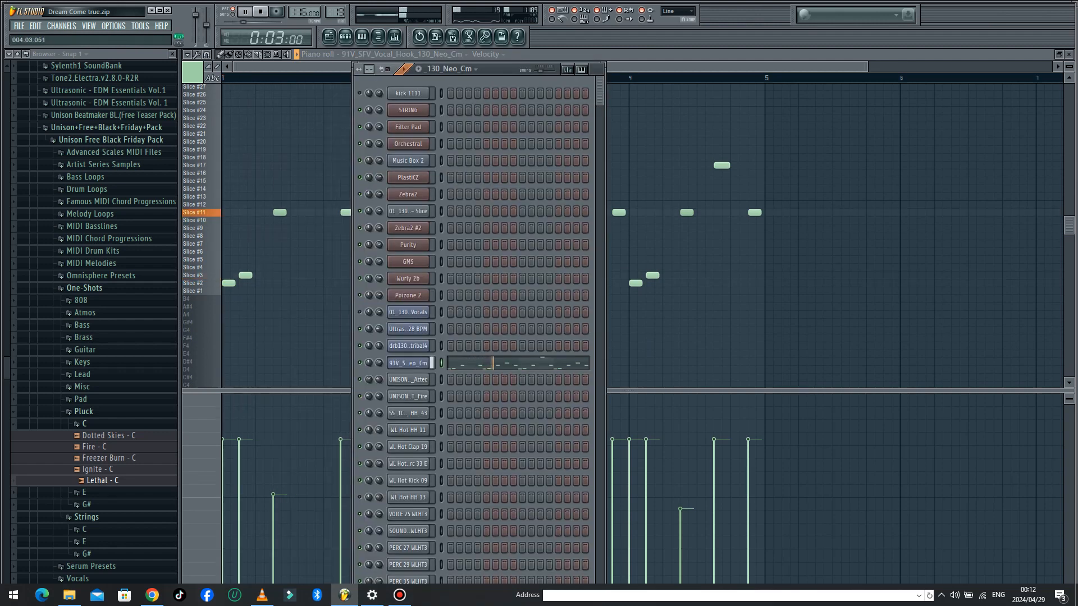
{"action": "left_click", "coordinate": [648, 67]}
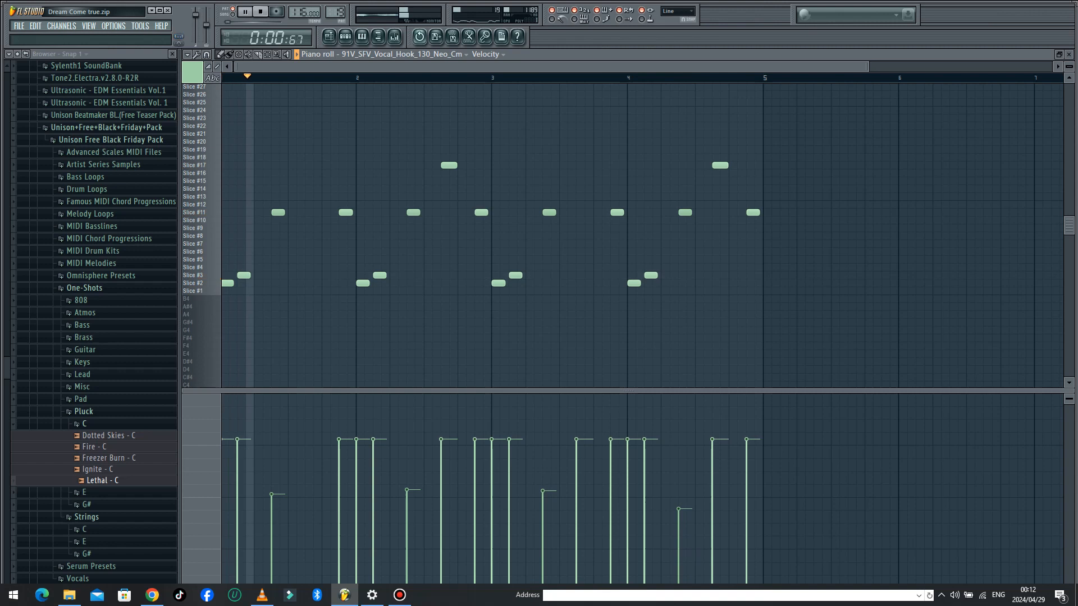
{"action": "left_click", "coordinate": [245, 11]}
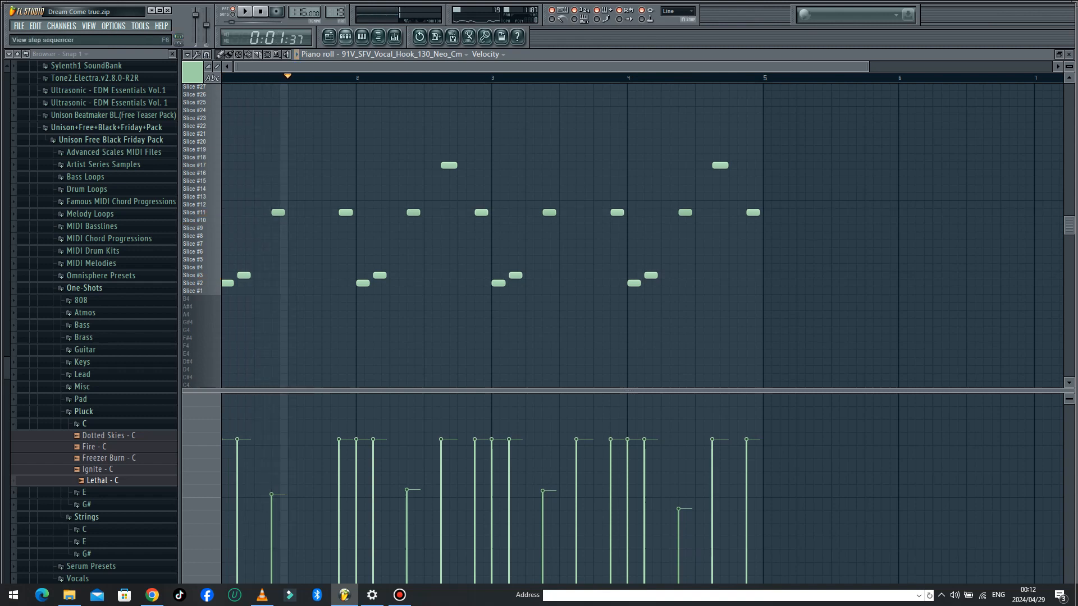
{"action": "left_click", "coordinate": [345, 36]}
{"action": "left_click", "coordinate": [408, 363]}
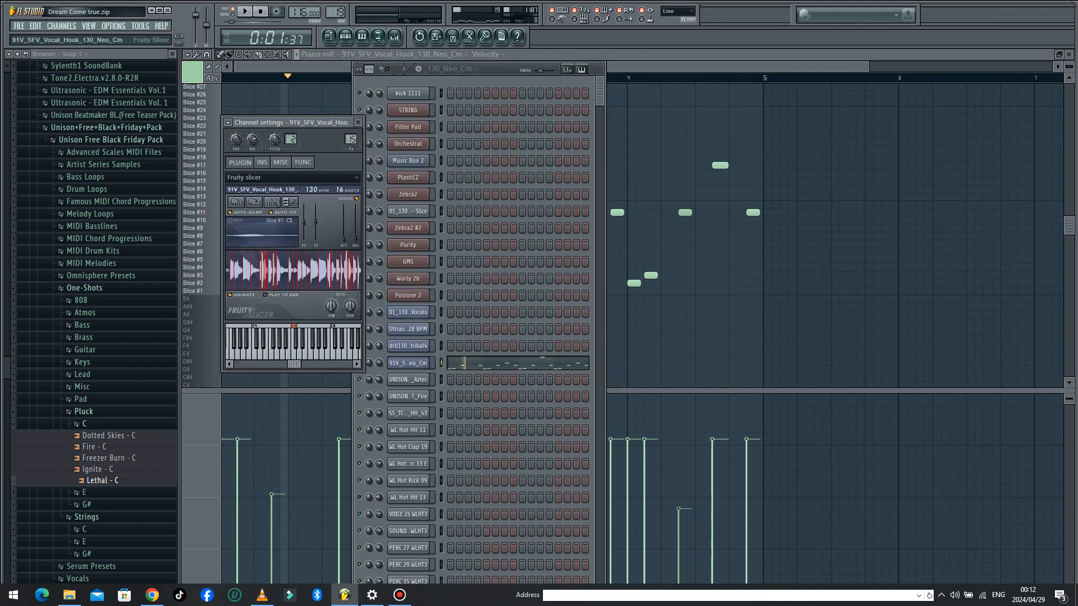
Show the vocal hook's mixer track and open its Fruity Parametric EQ 2 and Effector effects
{"action": "left_click", "coordinate": [394, 36]}
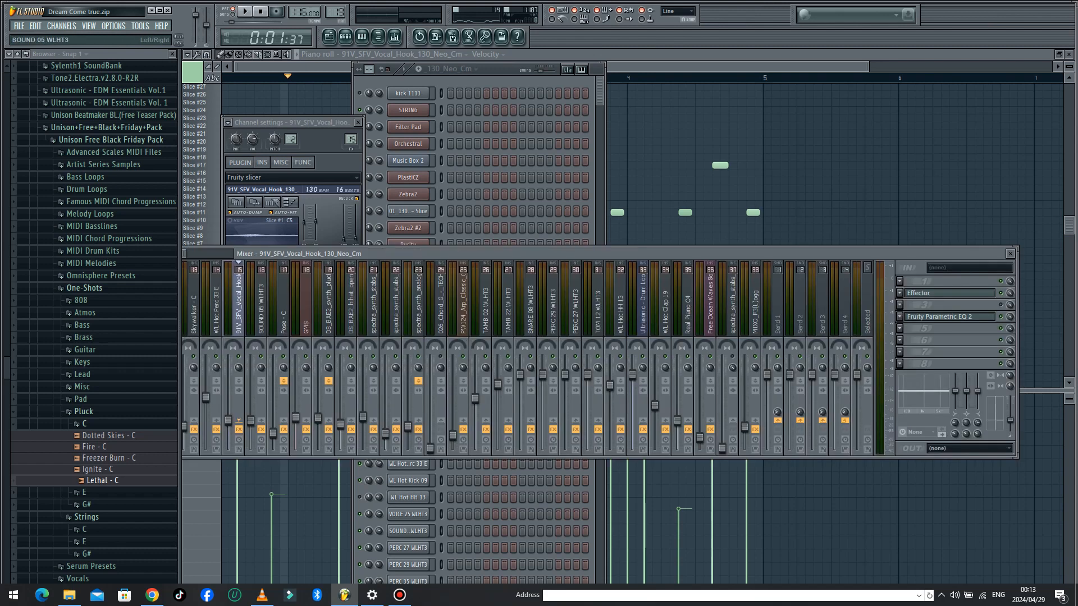
{"action": "left_click", "coordinate": [949, 317]}
{"action": "left_click", "coordinate": [949, 317]}
{"action": "left_click", "coordinate": [948, 317]}
{"action": "left_click", "coordinate": [949, 293]}
{"action": "left_click", "coordinate": [949, 293]}
{"action": "left_click", "coordinate": [949, 293]}
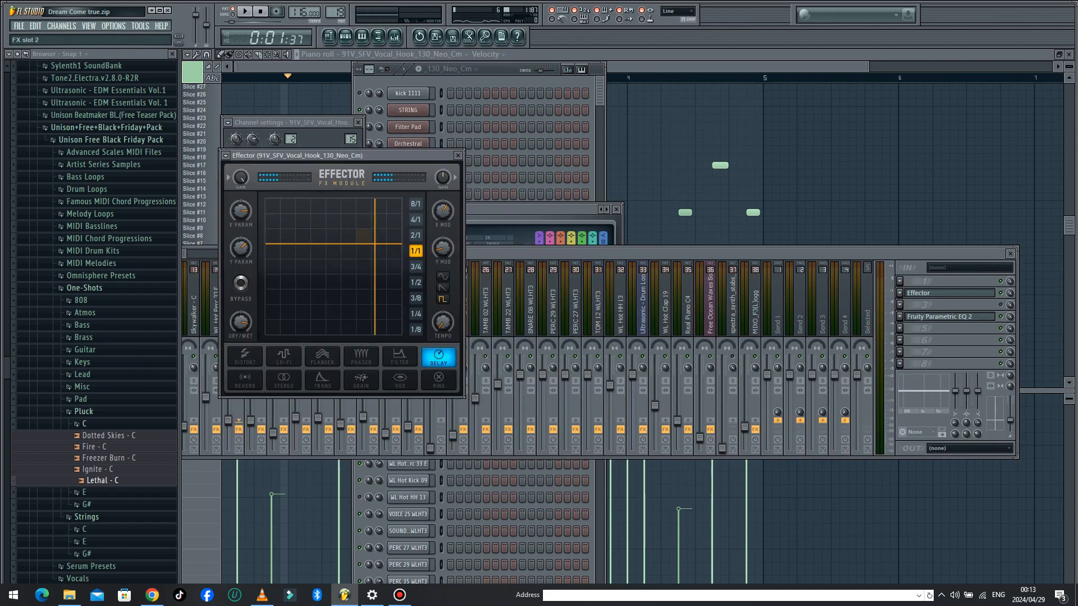
{"action": "left_click", "coordinate": [949, 293]}
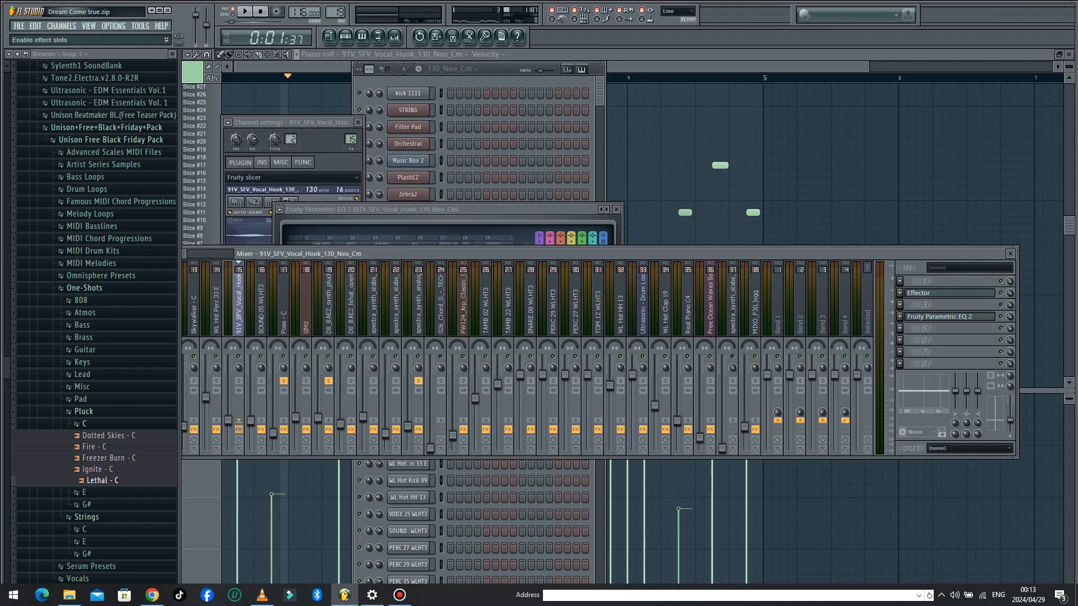
Play and stop the vocal hook pattern with its channel and mixer track in view
{"action": "key", "text": "F6"}
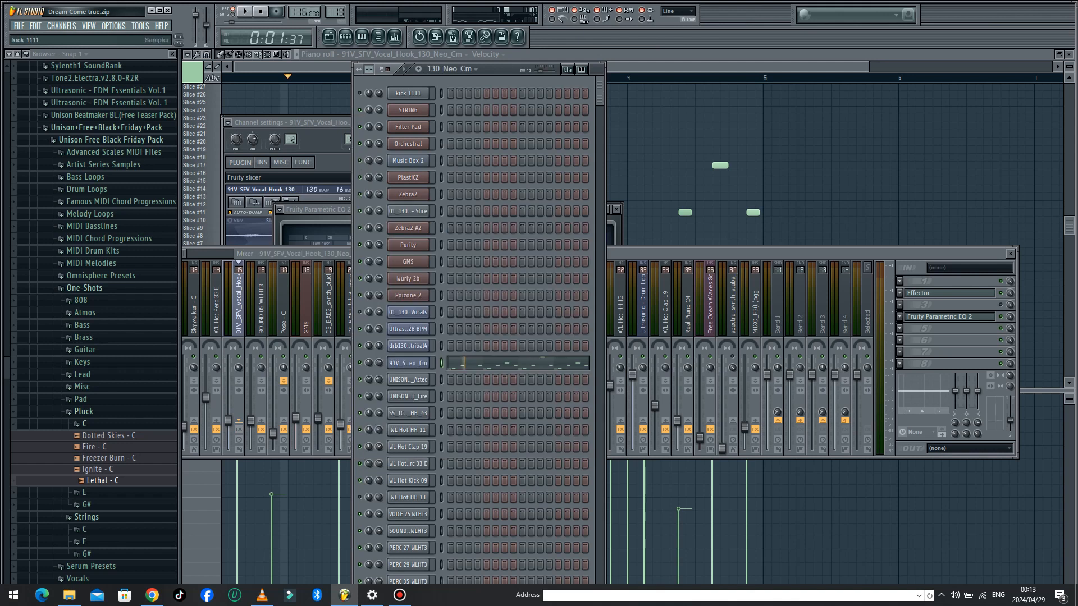
{"action": "key", "text": "space"}
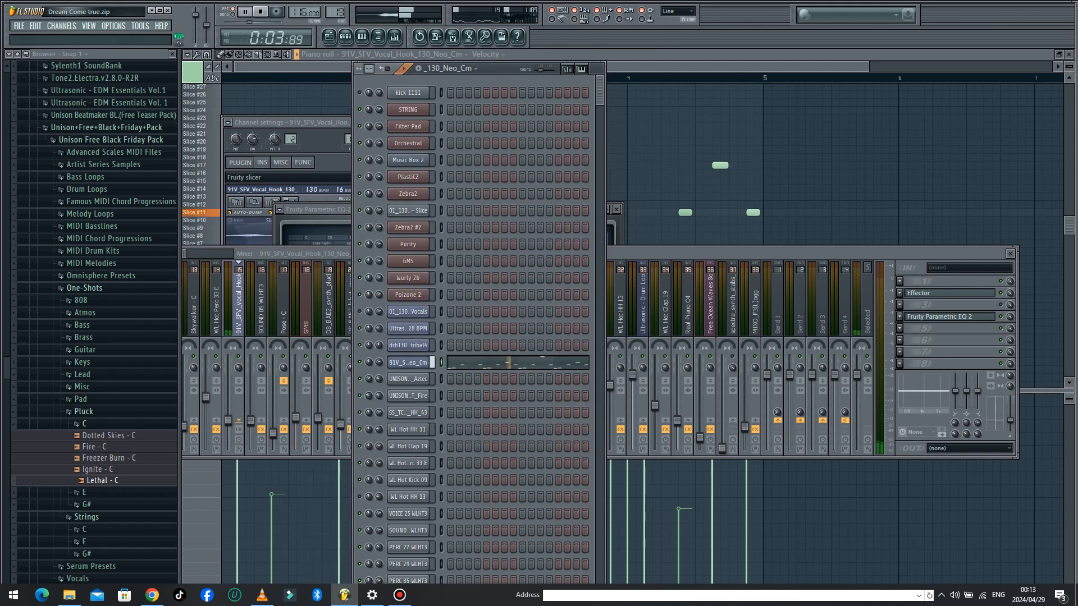
{"action": "key", "text": "space"}
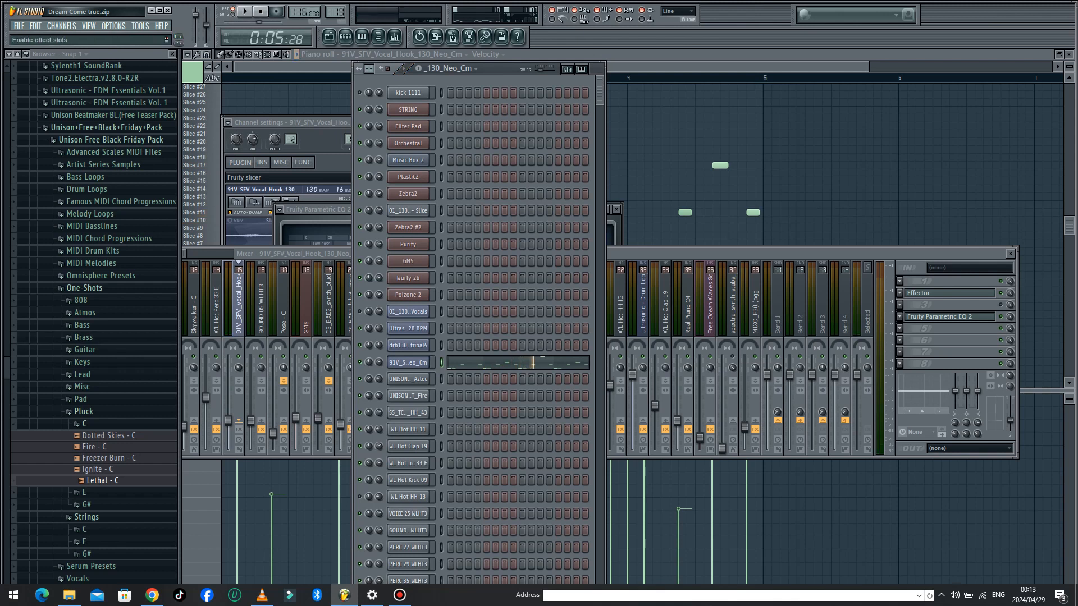
{"action": "left_click", "coordinate": [239, 409]}
{"action": "left_click", "coordinate": [260, 12]}
{"action": "left_click", "coordinate": [246, 12]}
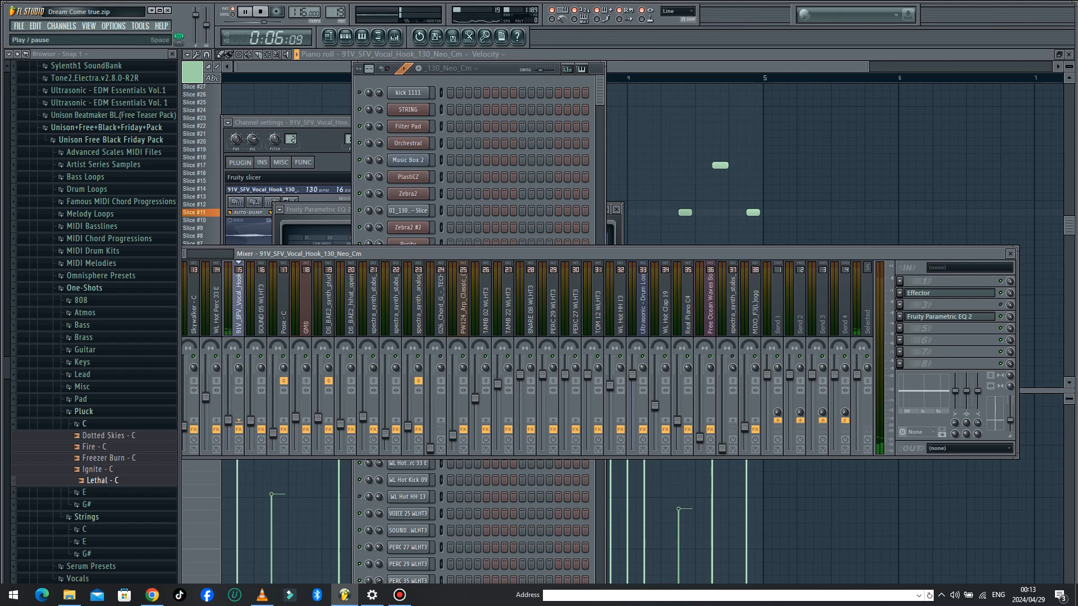
{"action": "key", "text": "space"}
Open the Zebra2 #2 pattern's notes from the playlist and fit all four bars in the piano roll view
{"action": "key", "text": "F5"}
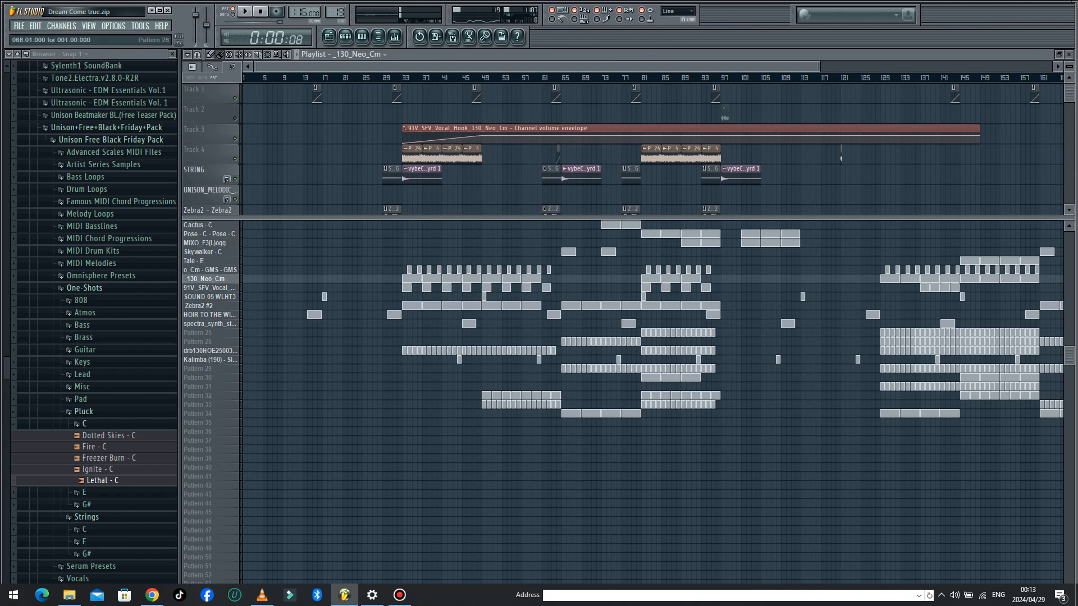
{"action": "left_click", "coordinate": [432, 306]}
{"action": "double_click", "coordinate": [432, 306]}
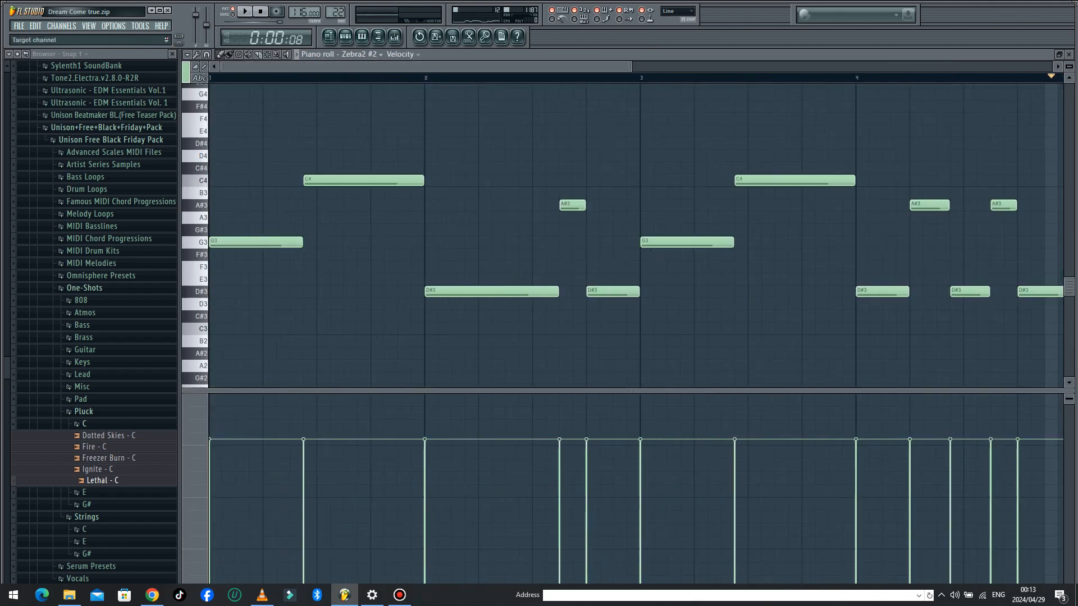
{"action": "key", "text": "F6"}
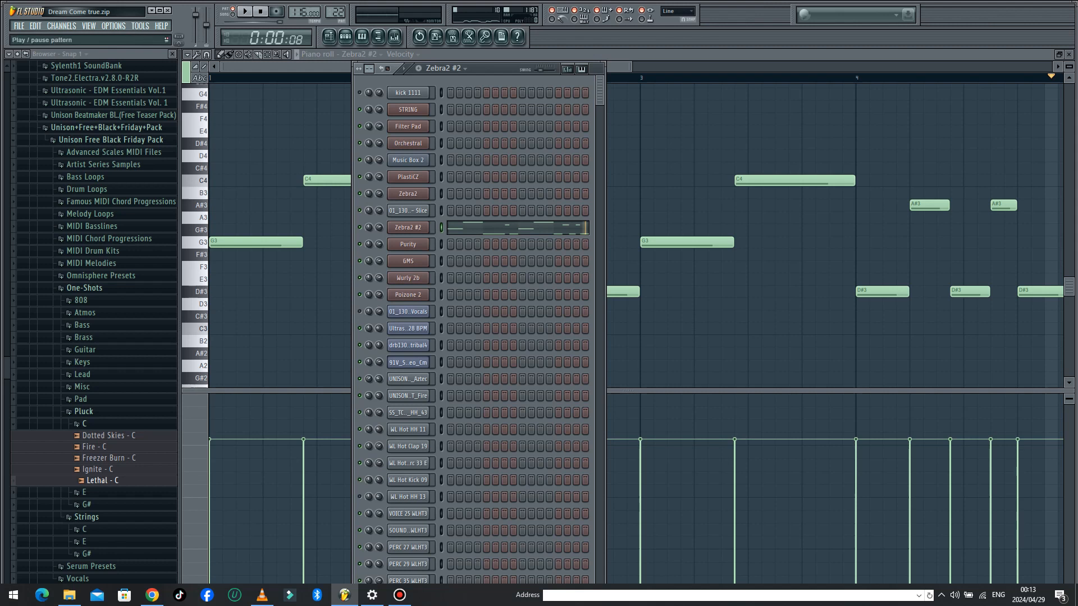
{"action": "left_click_drag", "start_coordinate": [630, 67], "coordinate": [1053, 66]}
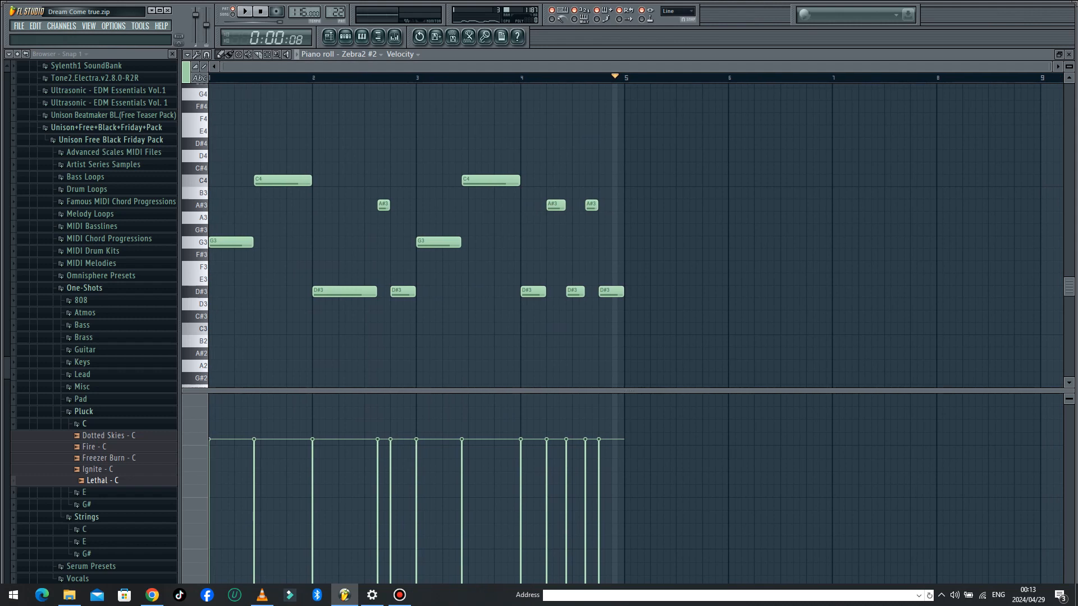
{"action": "key", "text": "space"}
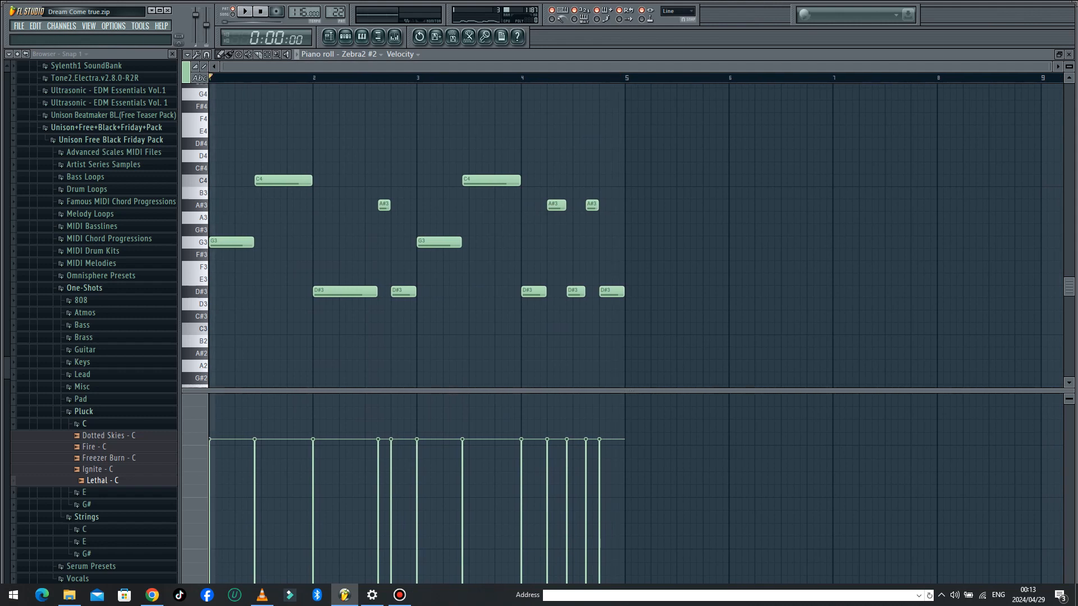
Show the Zebra2 #2 channel's instrument with the BS 808 006 Gowers preset, and return to the playlist
{"action": "left_click", "coordinate": [346, 36]}
{"action": "left_click", "coordinate": [408, 228]}
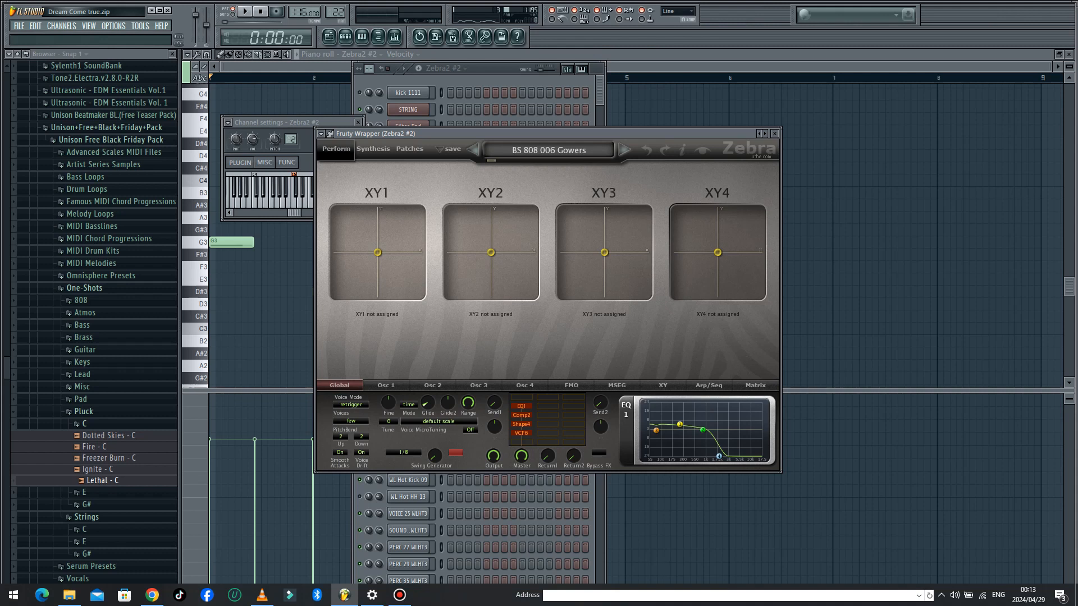
{"action": "left_click", "coordinate": [345, 36]}
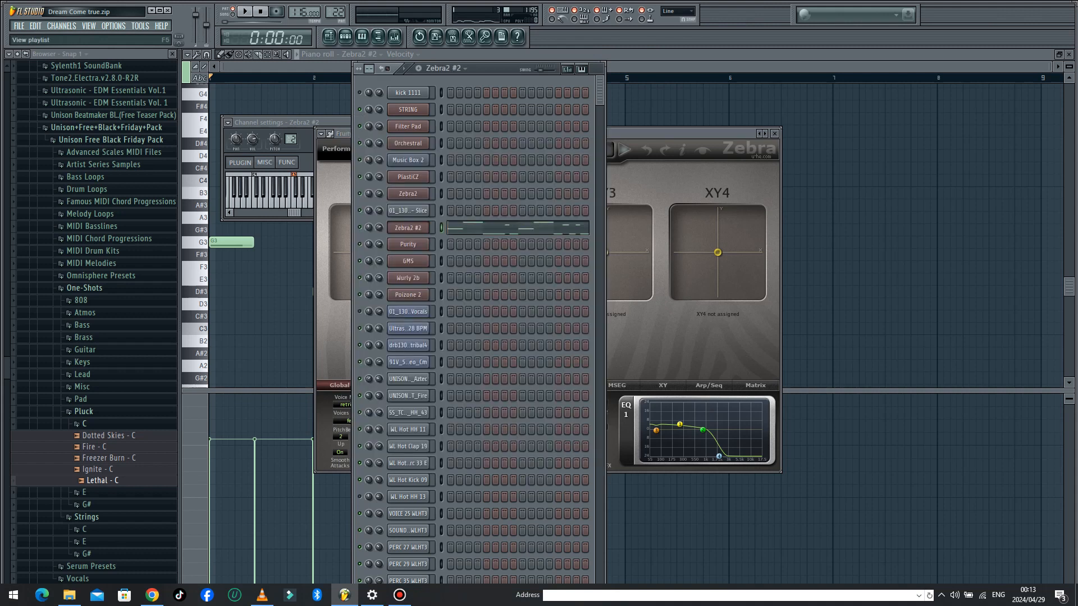
{"action": "left_click", "coordinate": [329, 36]}
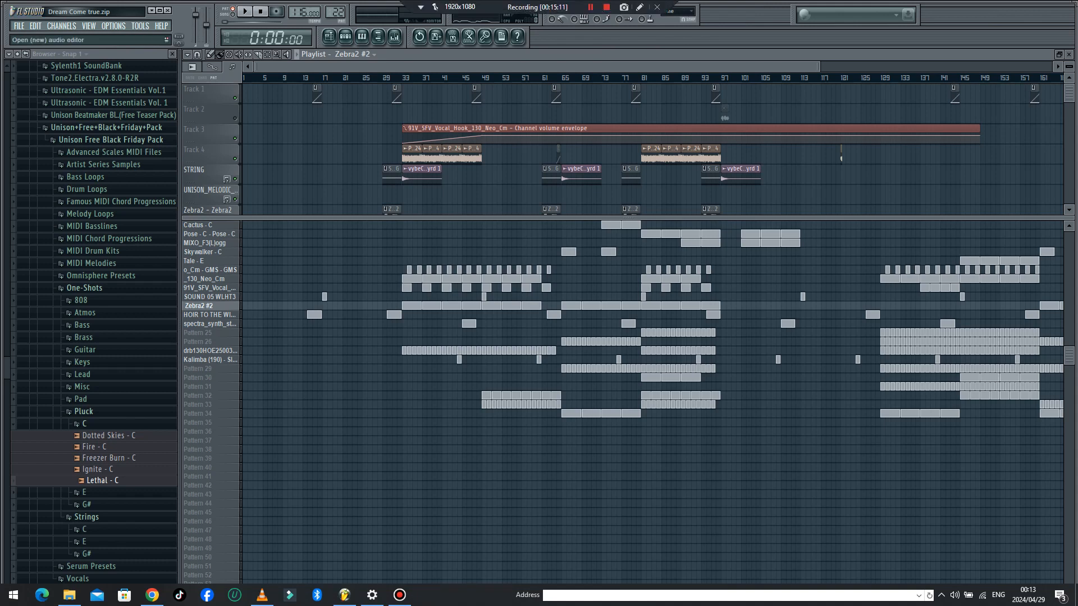
{"action": "left_click", "coordinate": [329, 37]}
{"action": "left_click", "coordinate": [329, 36]}
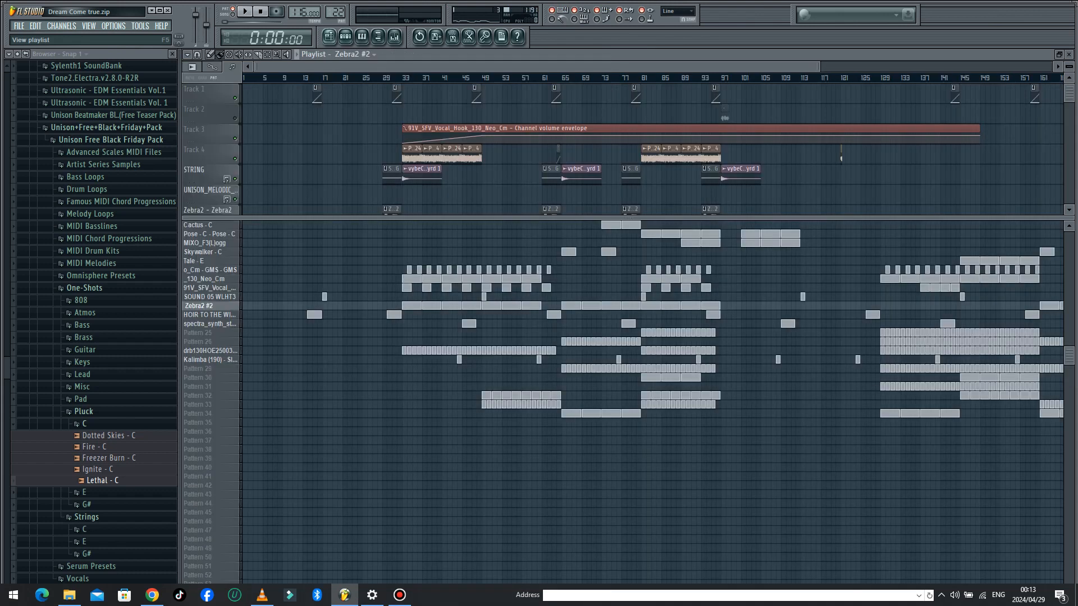
Reopen the Zebra2 #2 channel's piano roll, fit its four bars in view, and play the pattern through
{"action": "left_click", "coordinate": [362, 37]}
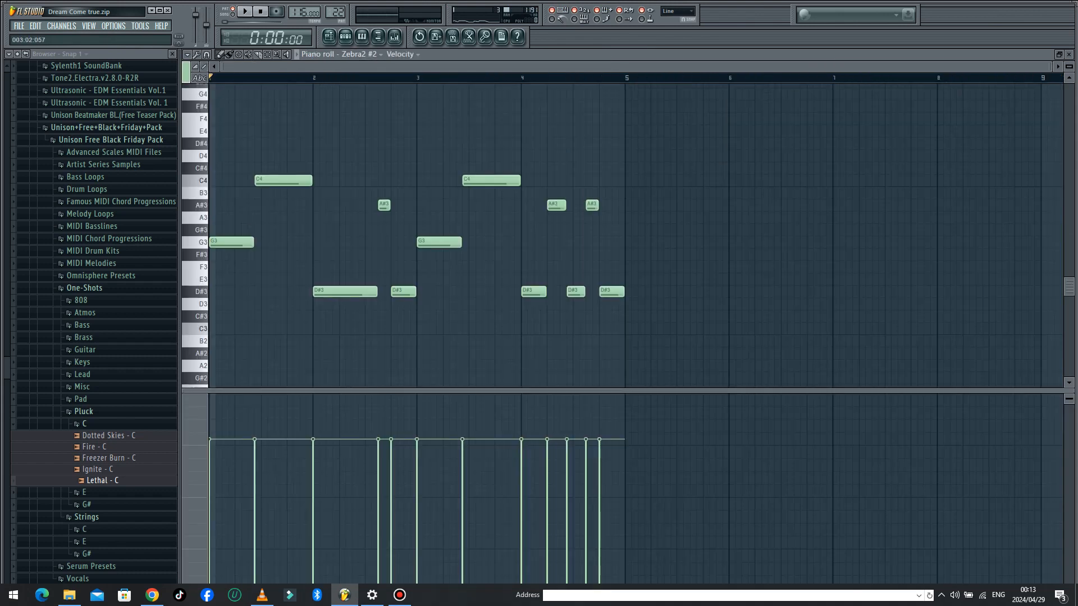
{"action": "left_click", "coordinate": [329, 37]}
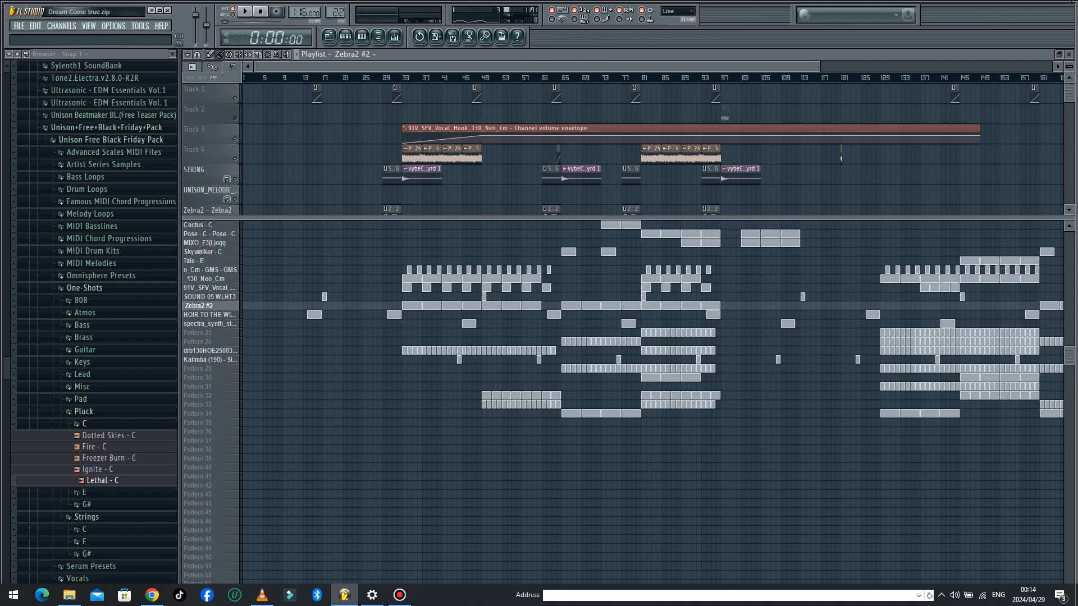
{"action": "left_click", "coordinate": [345, 36]}
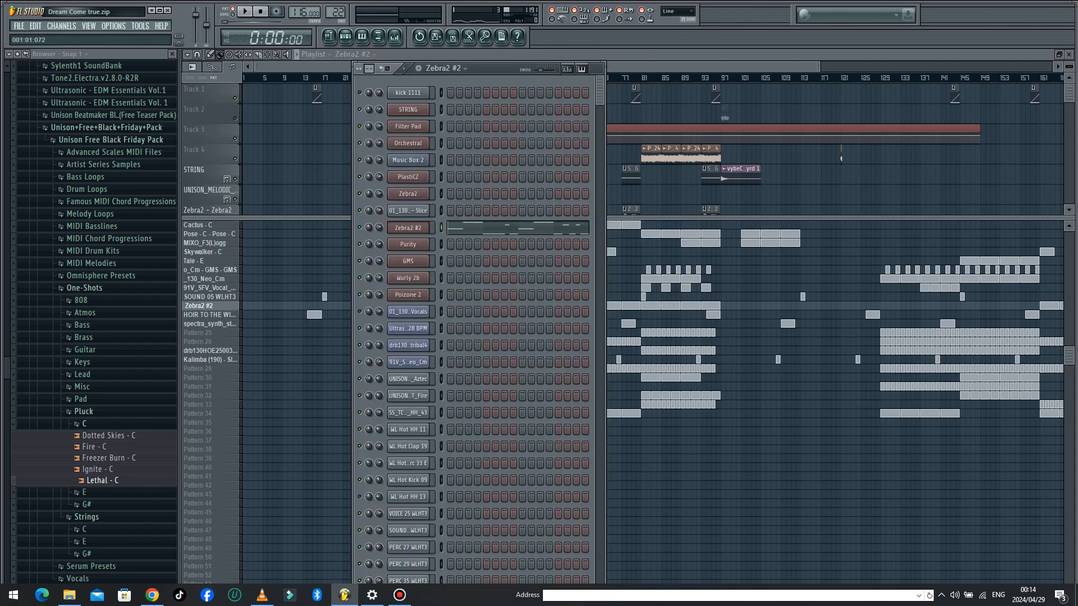
{"action": "left_click", "coordinate": [480, 228]}
{"action": "left_click_drag", "start_coordinate": [309, 67], "coordinate": [1057, 66]}
{"action": "key", "text": "space"}
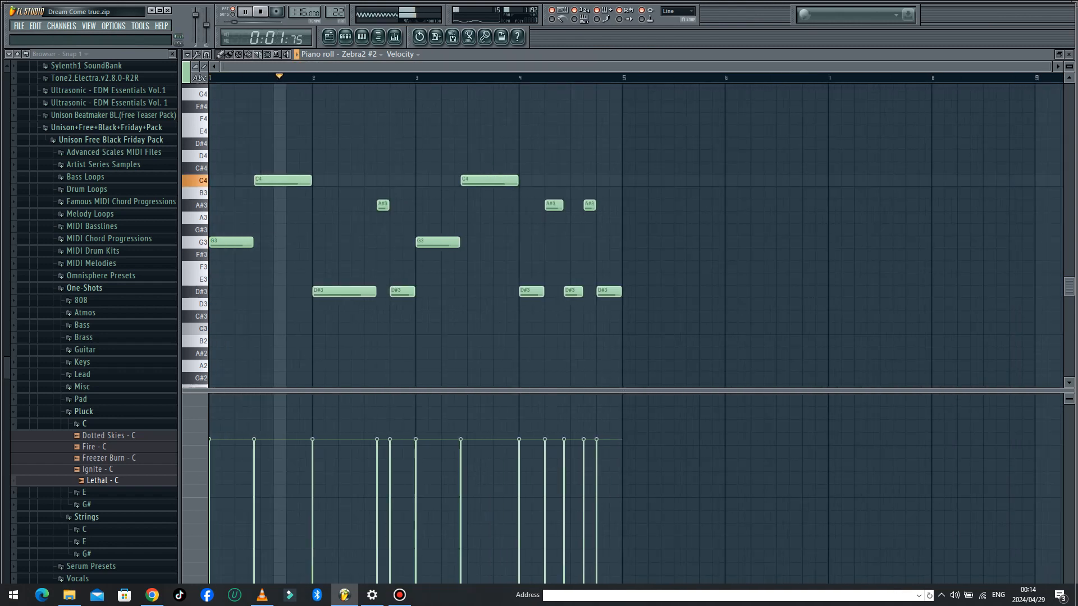
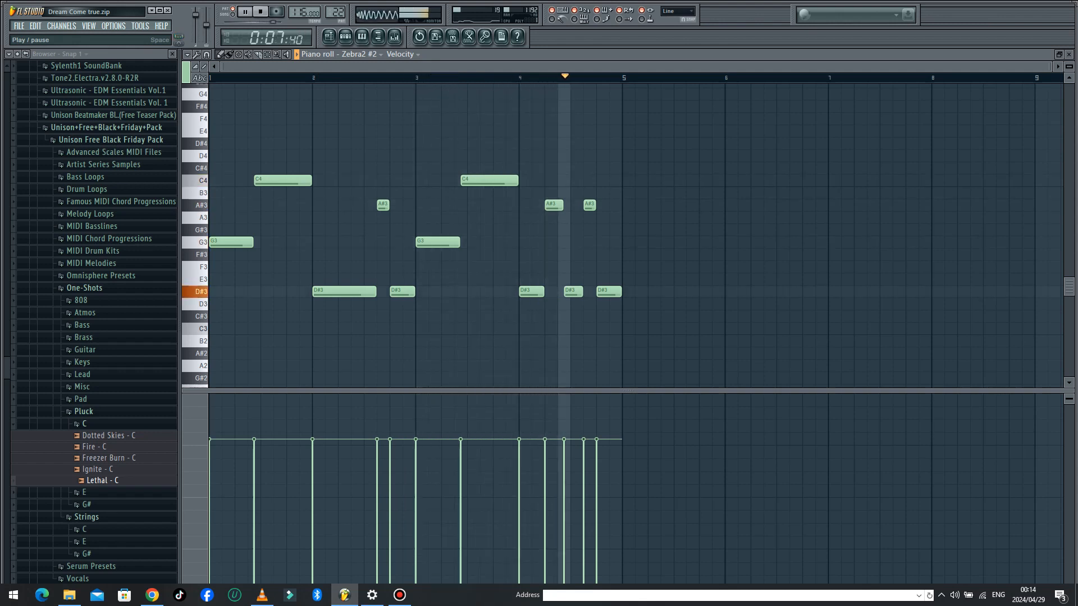
{"action": "left_click", "coordinate": [245, 11]}
Show the Zebra2 #2 channel's Zebra instrument again and look over the channel list
{"action": "left_click", "coordinate": [346, 36]}
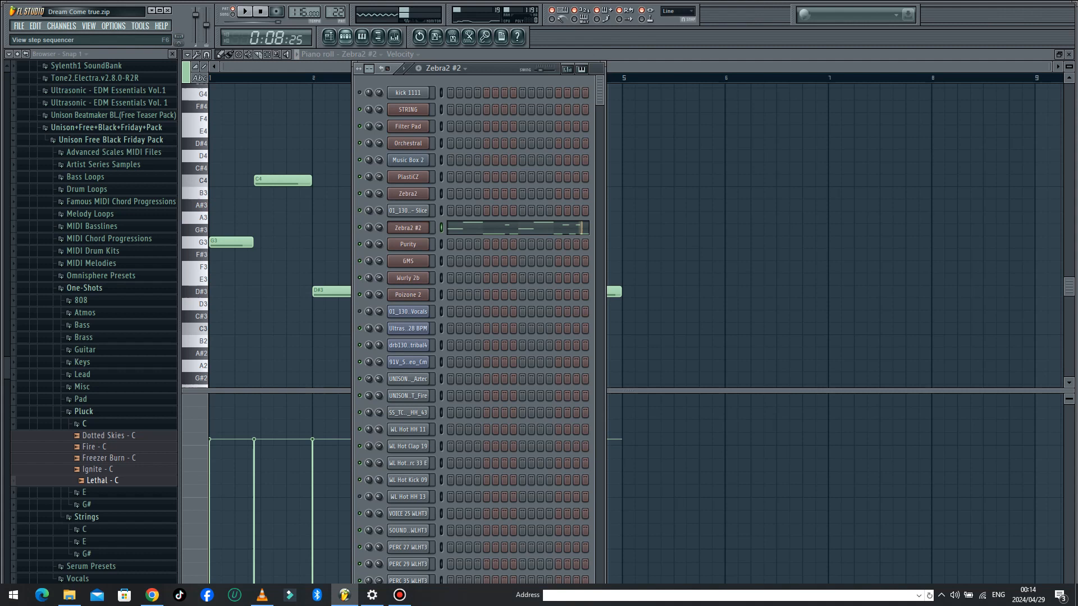
{"action": "left_click", "coordinate": [408, 227]}
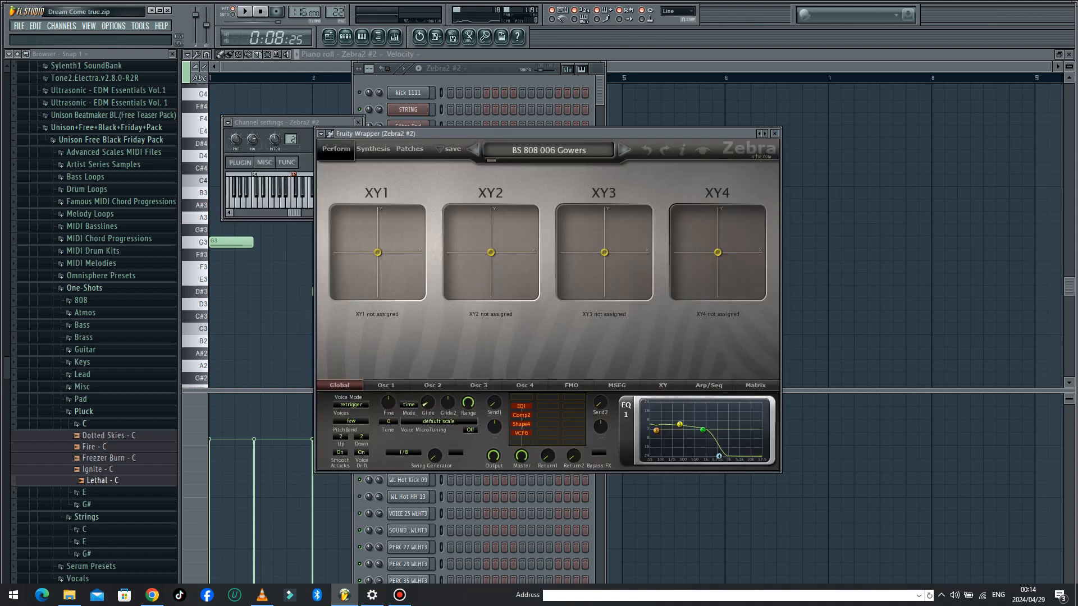
{"action": "key", "text": "F6"}
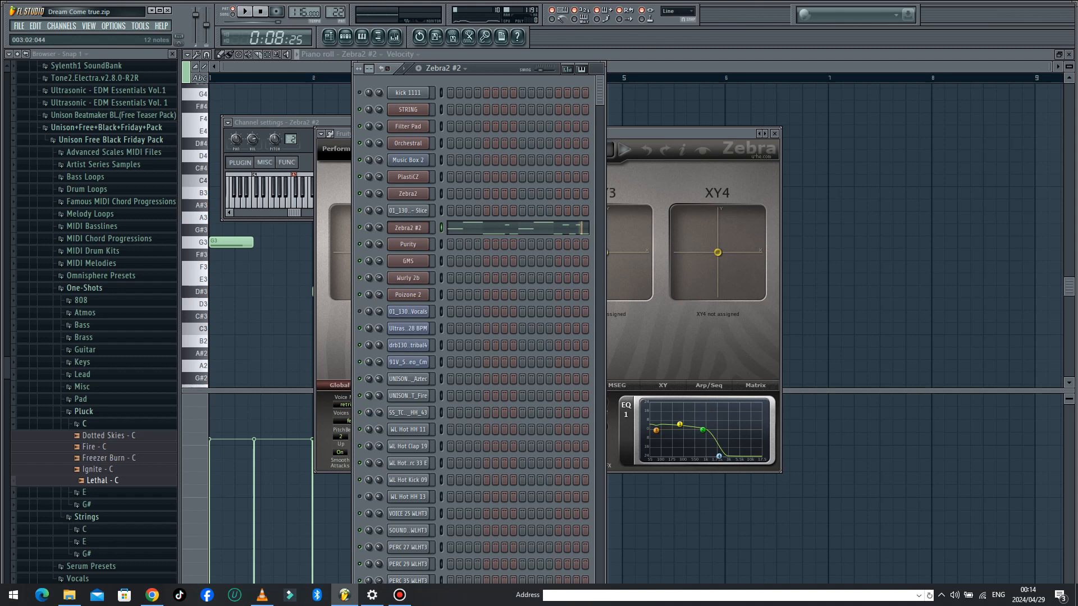
{"action": "scroll", "coordinate": [532, 337], "scroll_direction": "down", "scroll_amount": 5}
{"action": "scroll", "coordinate": [532, 337], "scroll_direction": "up", "scroll_amount": 5}
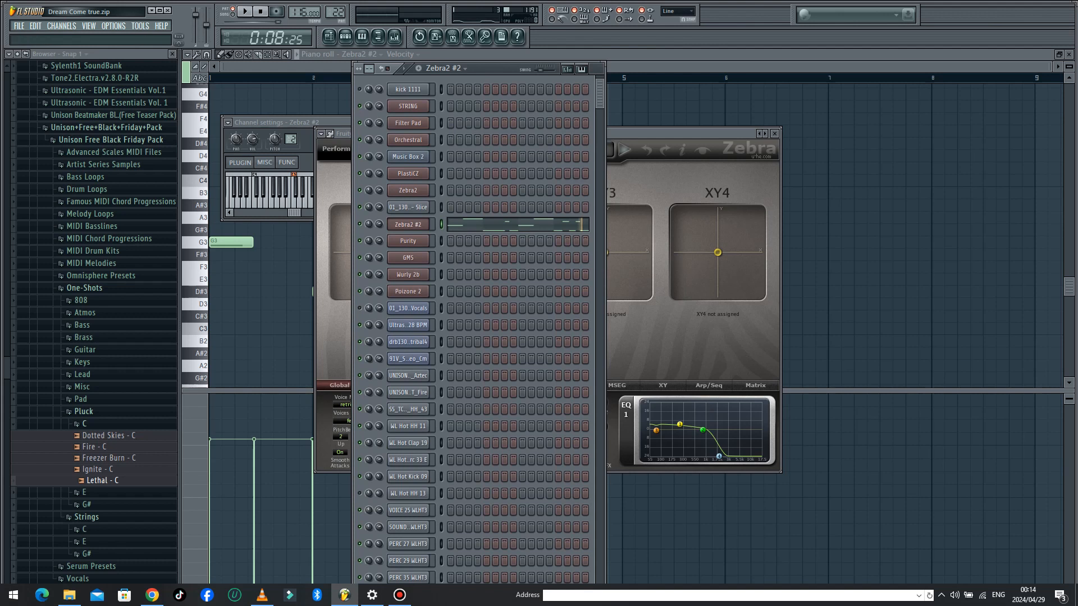
Open the spectra_synth_stabs_oneshot_shinyArpGliss_Cmin pattern from the playlist and show its G5 note in the piano roll, with the playhead in bar 2
{"action": "left_click", "coordinate": [329, 36]}
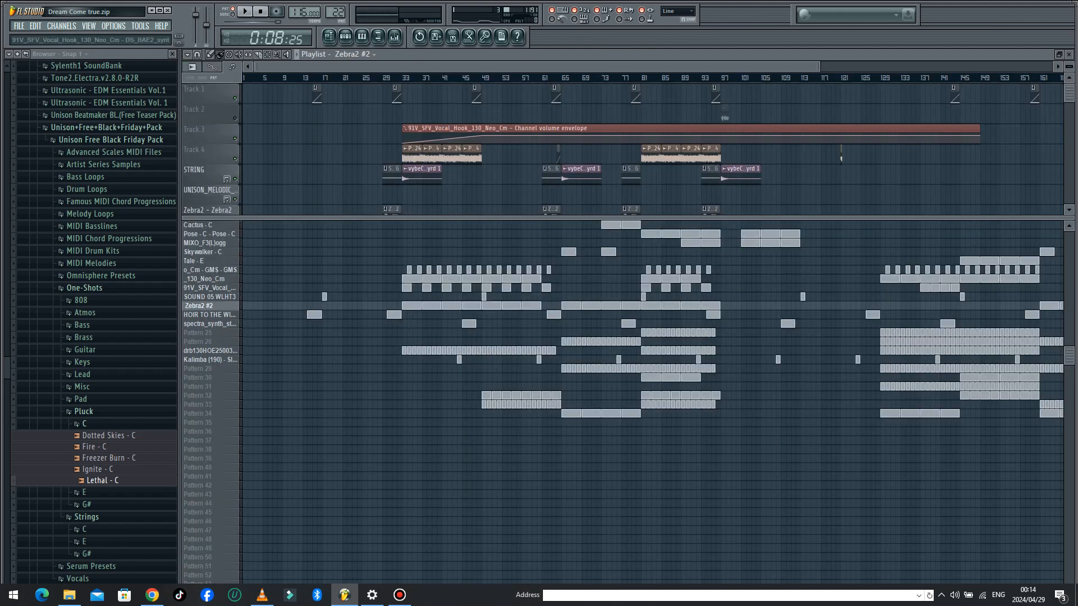
{"action": "left_click", "coordinate": [209, 333]}
{"action": "left_click", "coordinate": [209, 324]}
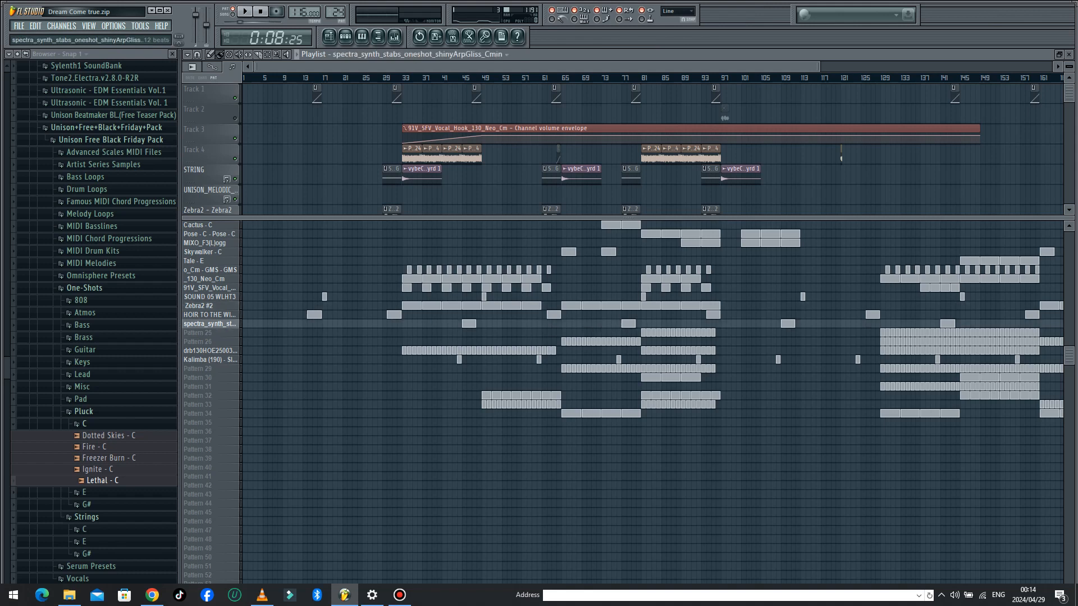
{"action": "double_click", "coordinate": [469, 324]}
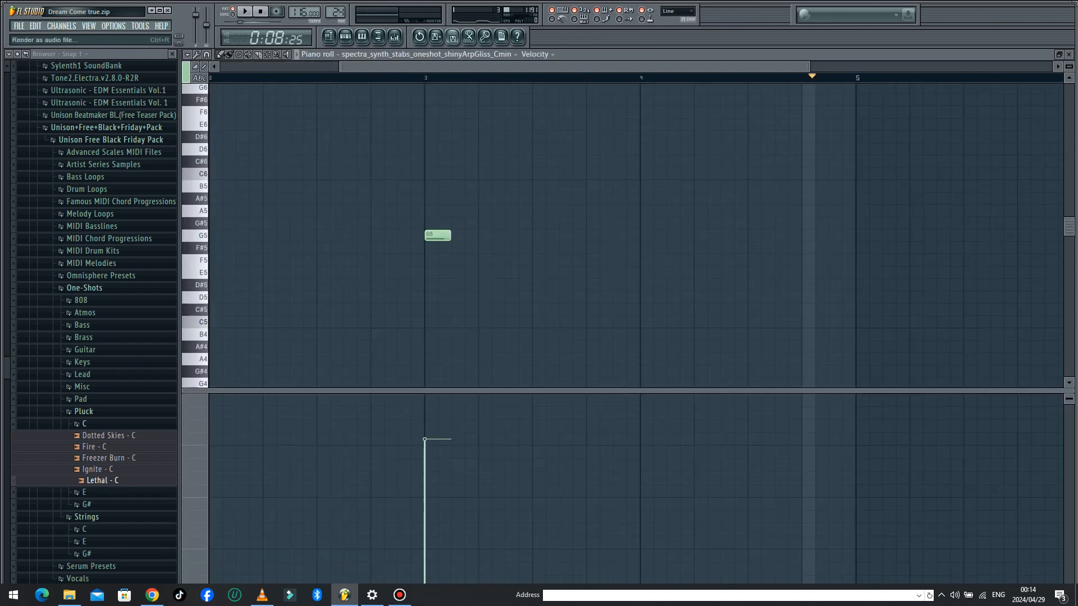
{"action": "left_click_drag", "start_coordinate": [457, 66], "coordinate": [452, 66]}
{"action": "left_click_drag", "start_coordinate": [729, 66], "coordinate": [652, 67]}
{"action": "left_click", "coordinate": [481, 78]}
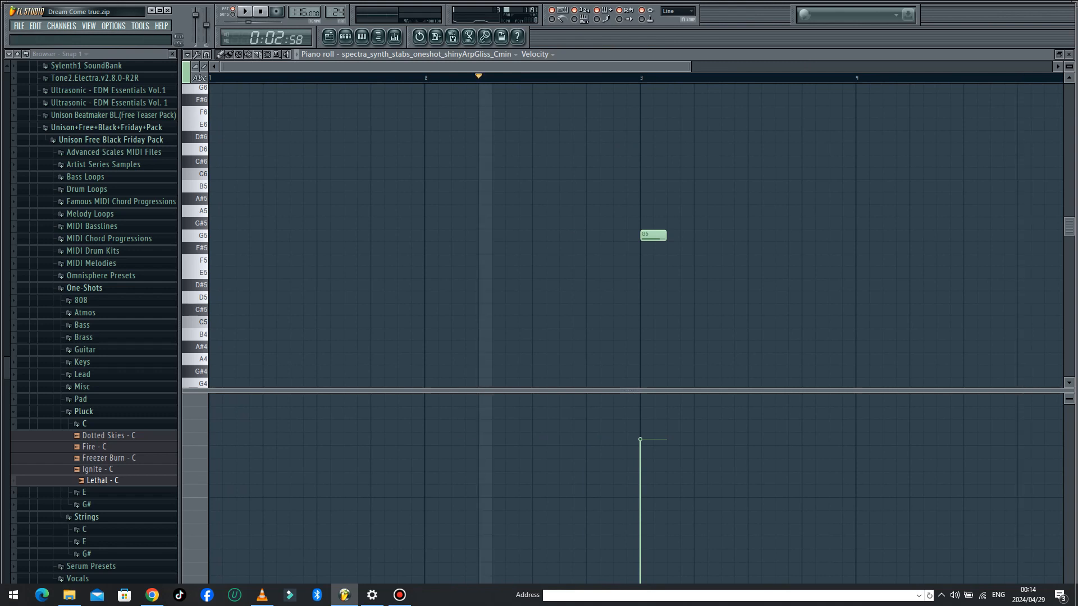
Find the spectra synth stabs Cmin channel in the step sequencer and show its sampler settings
{"action": "left_click", "coordinate": [345, 36]}
{"action": "left_click_drag", "start_coordinate": [600, 227], "coordinate": [599, 570]}
{"action": "key", "text": "ctrl+a"}
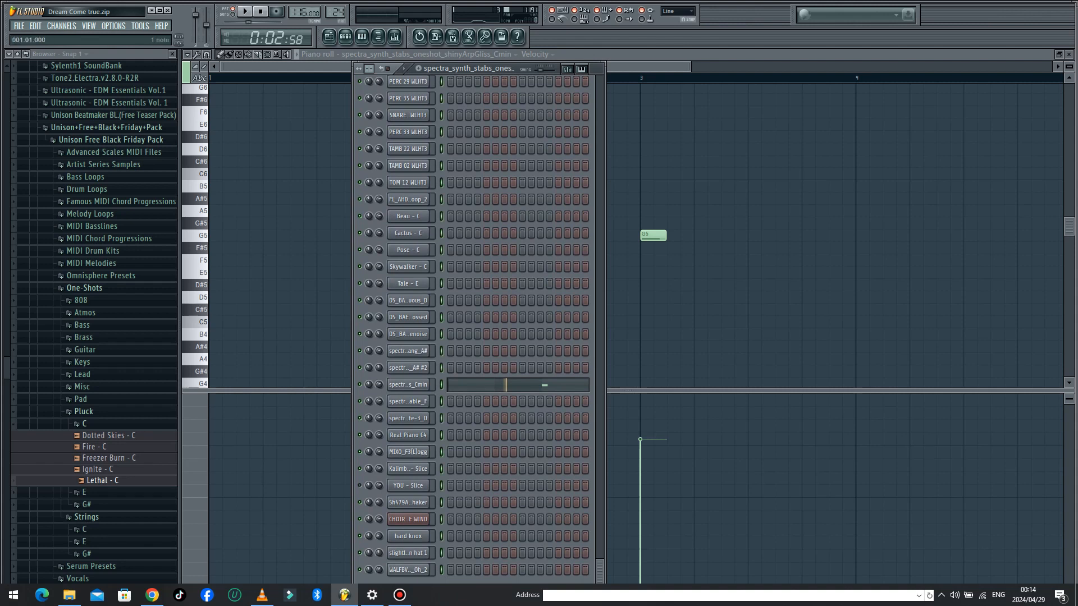
{"action": "left_click", "coordinate": [450, 385]}
{"action": "left_click", "coordinate": [408, 385]}
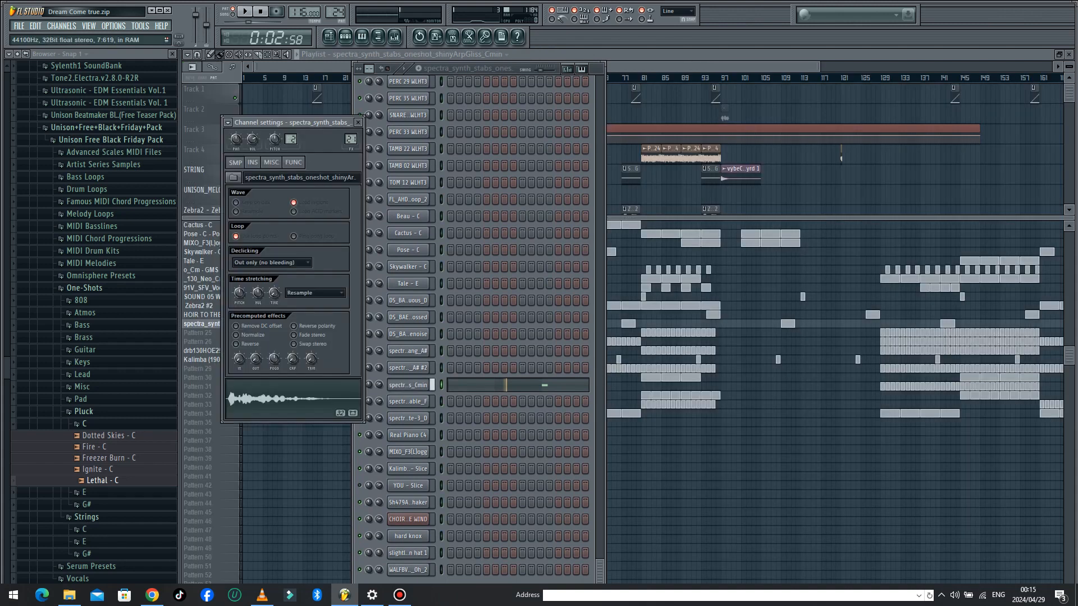
Reopen the synth stab's piano roll, widen the view to include its G5 note, and play the pattern
{"action": "key", "text": "F5"}
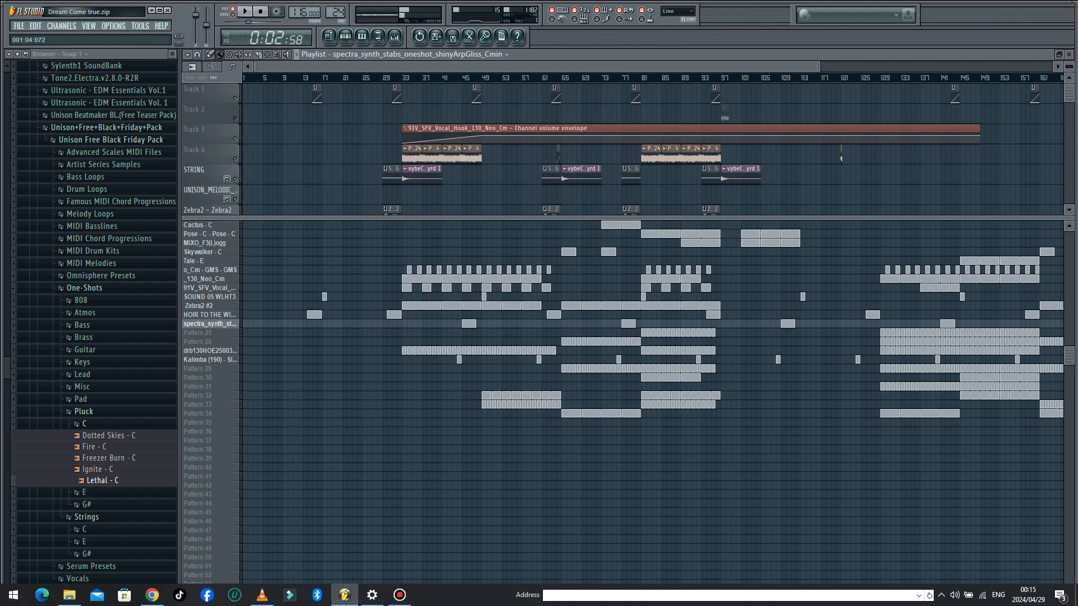
{"action": "key", "text": "F7"}
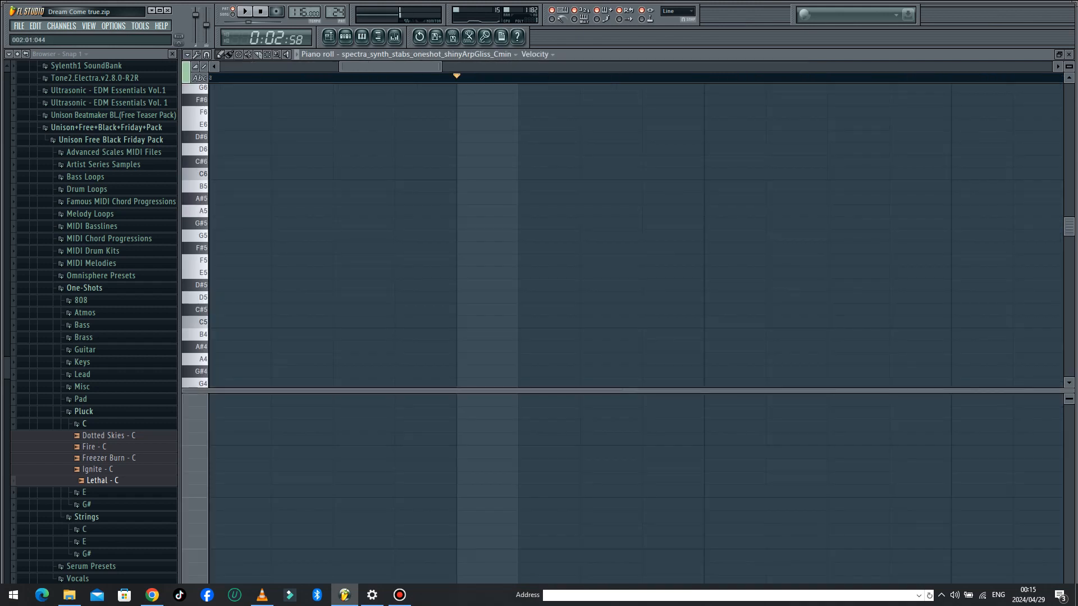
{"action": "left_click_drag", "start_coordinate": [441, 67], "coordinate": [826, 67]}
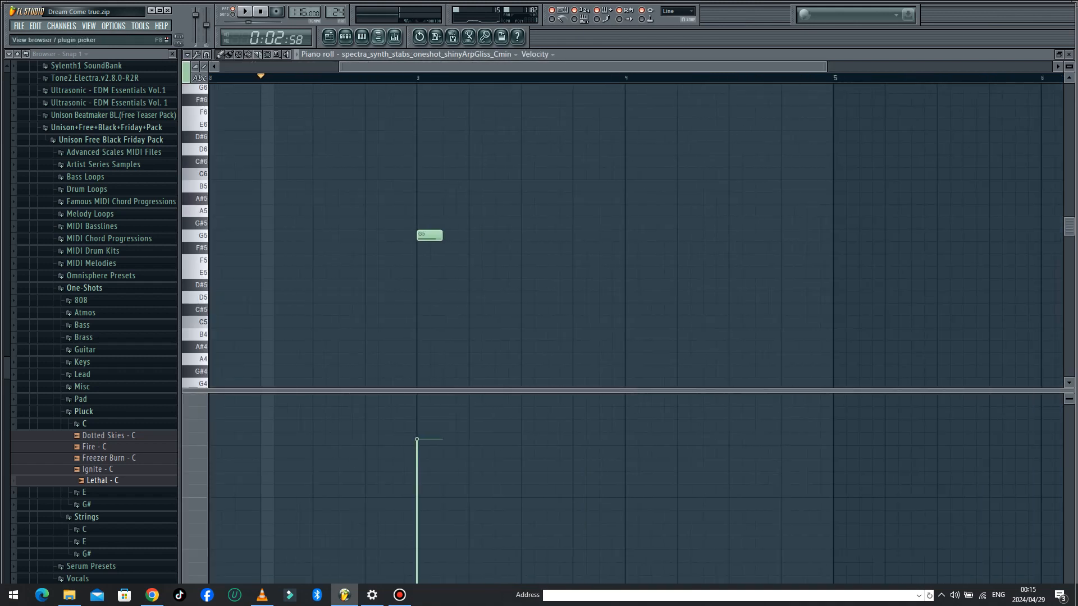
{"action": "left_click", "coordinate": [245, 11]}
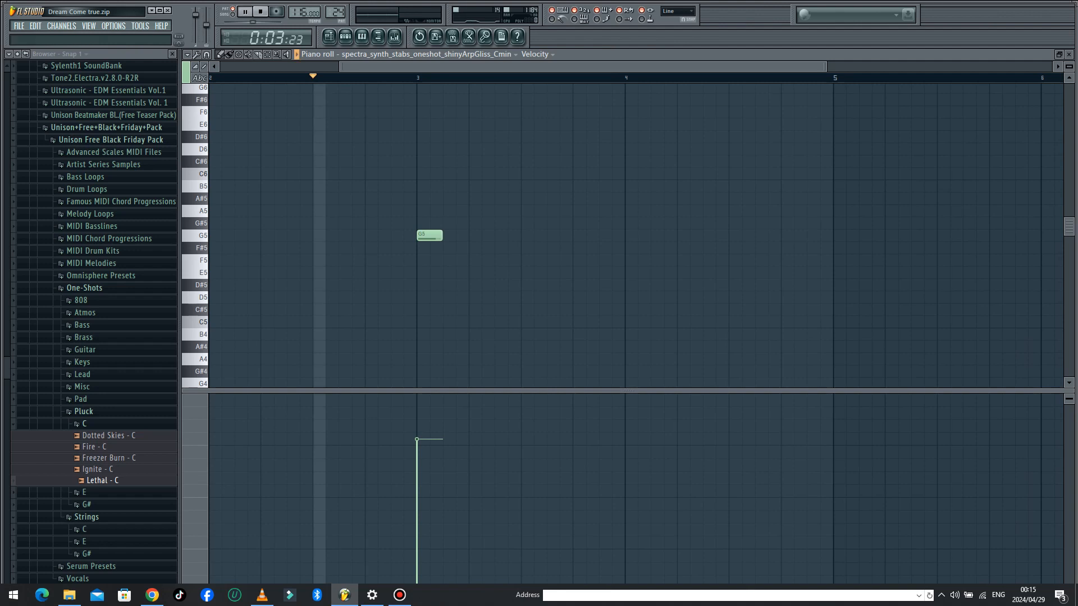
Pause playback and show the spectra synth stabs Cmin channel's sampler settings and its mixer track with Fruity Reeverb 2
{"action": "left_click", "coordinate": [245, 11]}
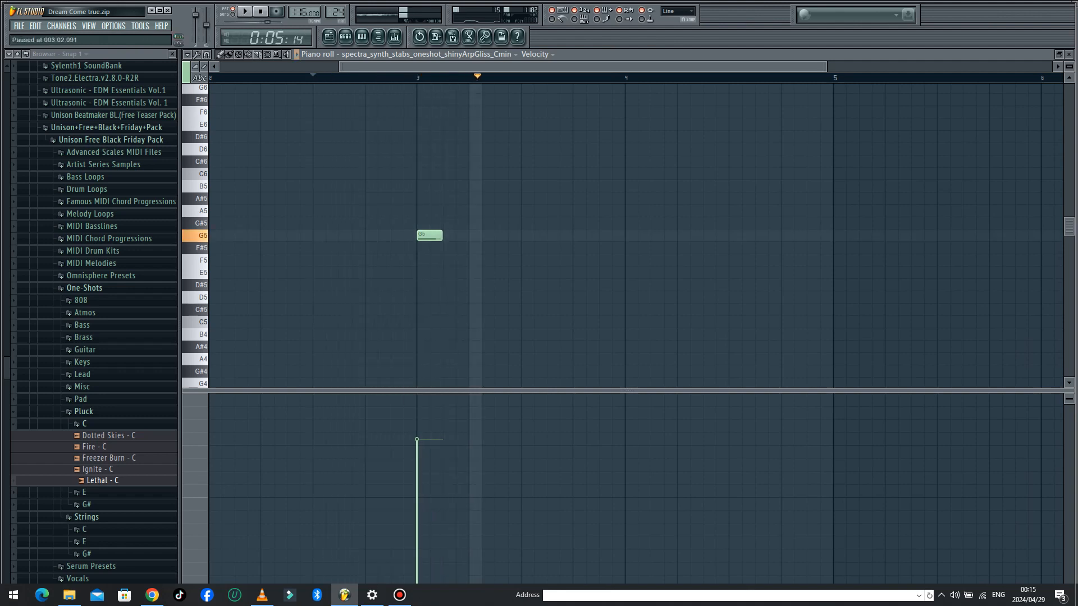
{"action": "left_click", "coordinate": [345, 38]}
{"action": "left_click", "coordinate": [408, 386]}
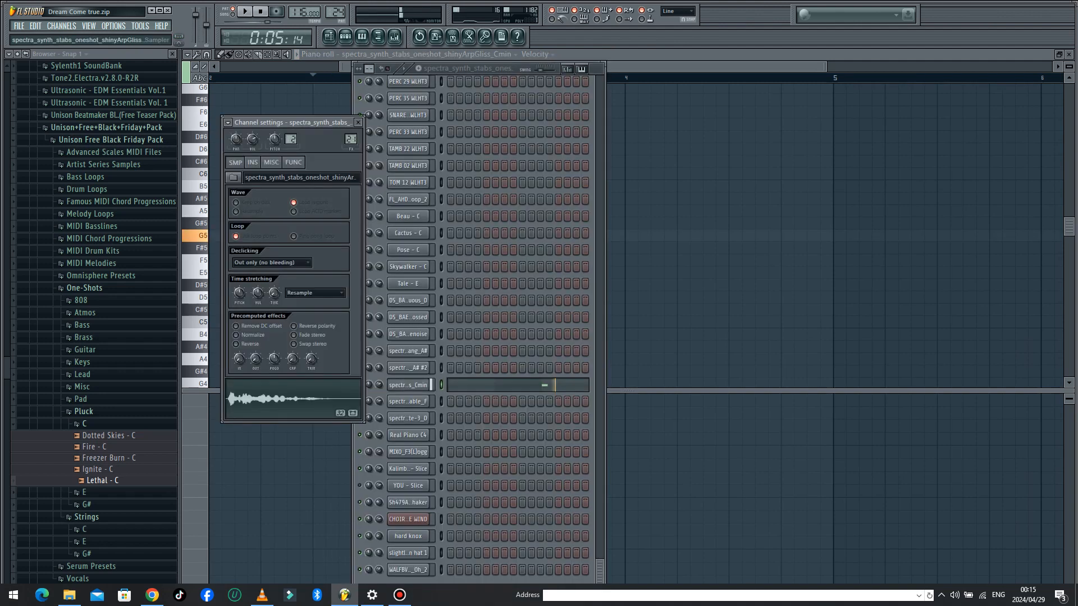
{"action": "left_click", "coordinate": [395, 37]}
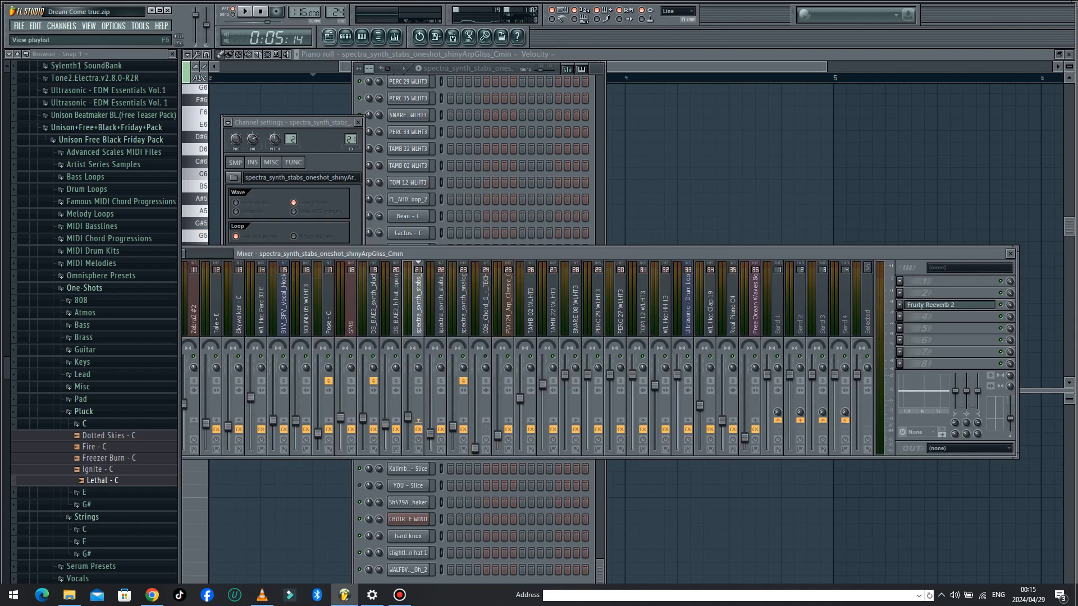
Open Pattern 25 from the playlist and show the sampler settings of its DS_BAE2 open hi-hat channel
{"action": "left_click", "coordinate": [329, 37]}
{"action": "scroll", "coordinate": [674, 314], "scroll_direction": "down", "scroll_amount": 3}
{"action": "double_click", "coordinate": [674, 306]}
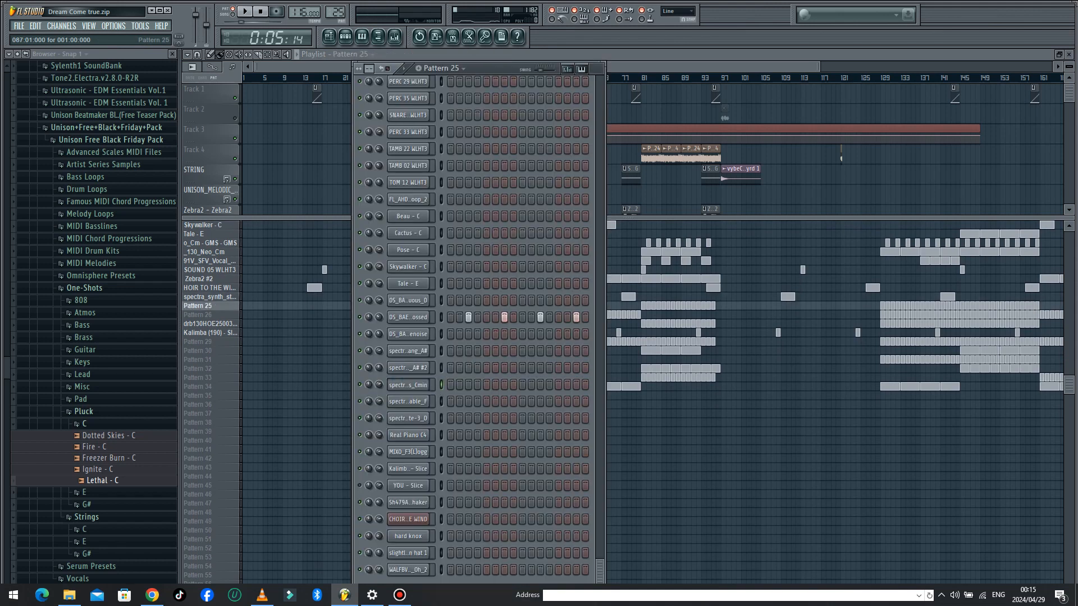
{"action": "left_click", "coordinate": [424, 317]}
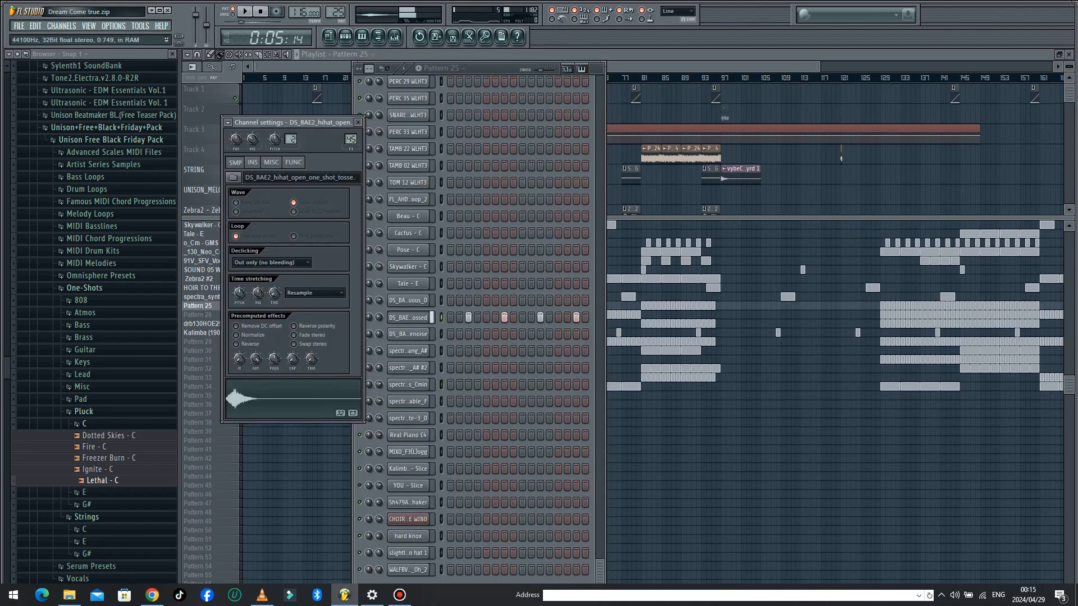
Open the drb130HOE25003tribal4 pattern from the playlist and show its slice notes and the channel's Fruity slicer settings
{"action": "left_click", "coordinate": [329, 37]}
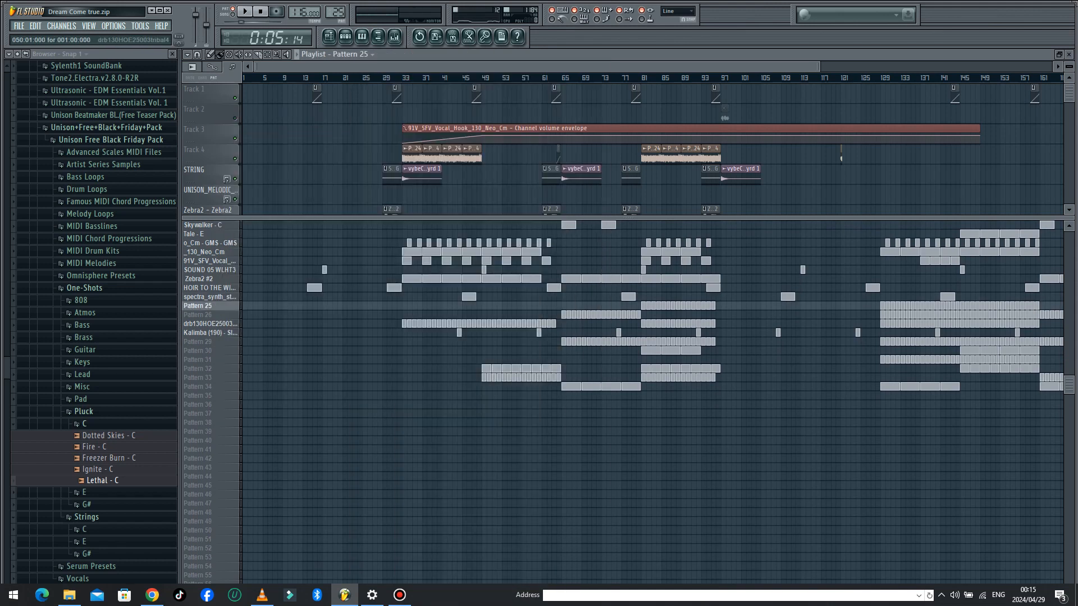
{"action": "double_click", "coordinate": [484, 323]}
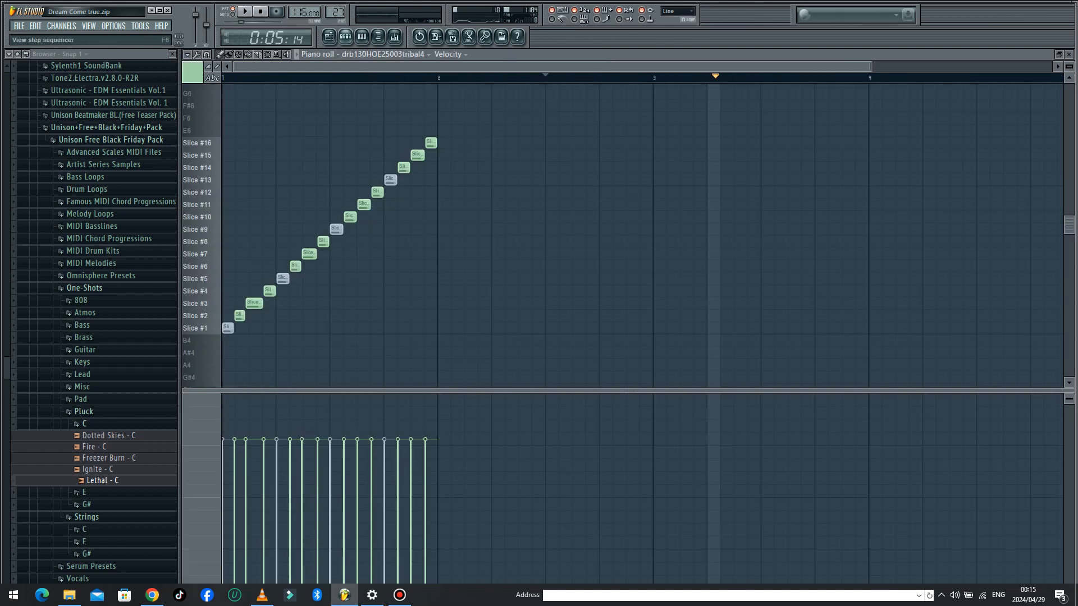
{"action": "left_click", "coordinate": [346, 37]}
{"action": "scroll", "coordinate": [549, 315], "scroll_direction": "up", "scroll_amount": 13}
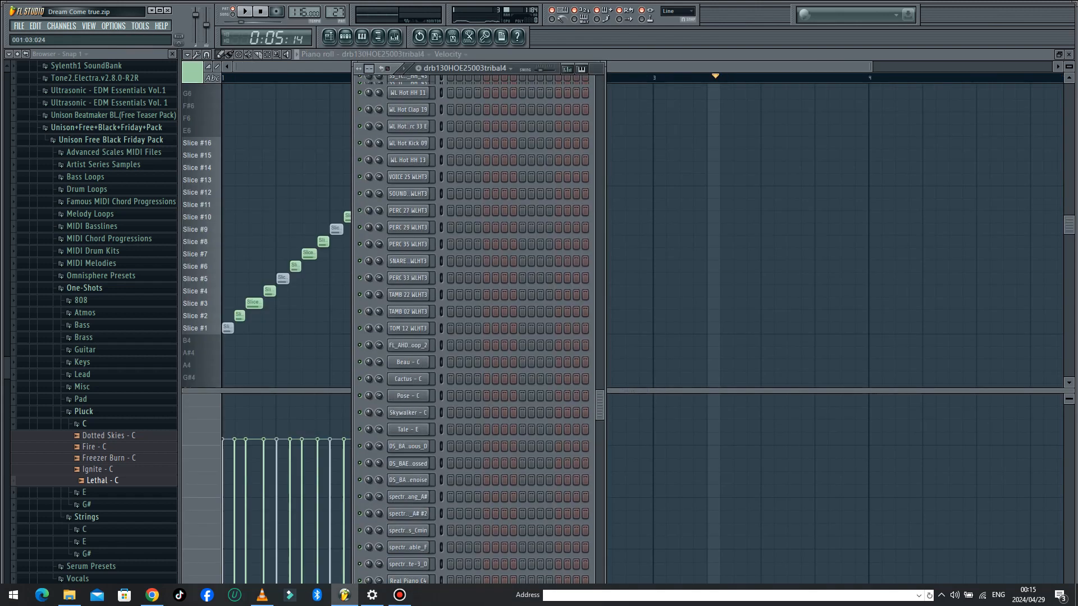
{"action": "left_click", "coordinate": [409, 301]}
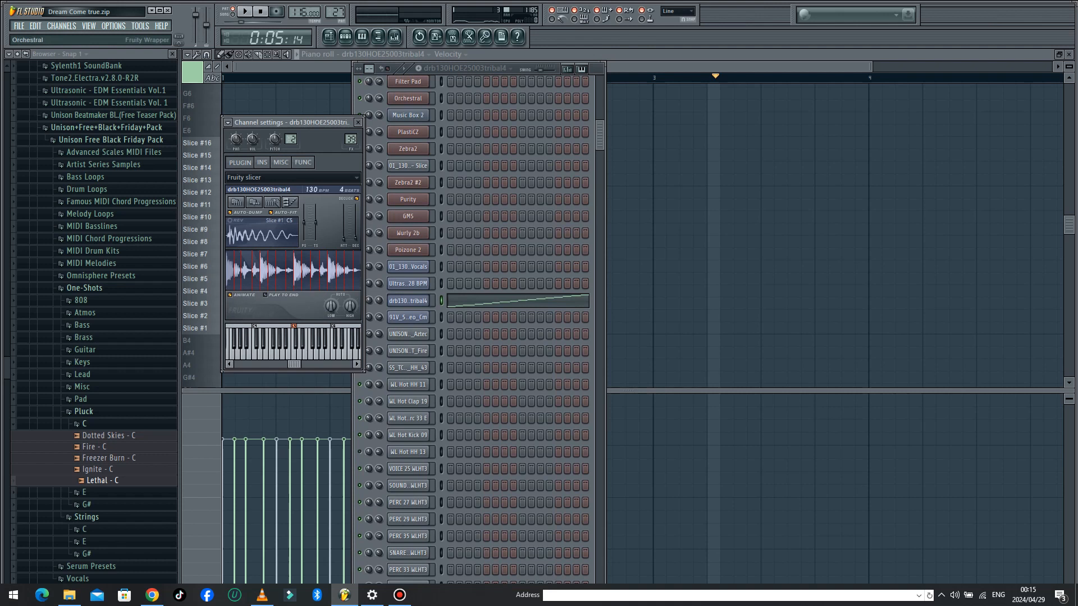
Play the drb130HOE25003tribal4 pattern briefly, return to the playlist and pause playback
{"action": "left_click", "coordinate": [346, 36]}
{"action": "key", "text": "space"}
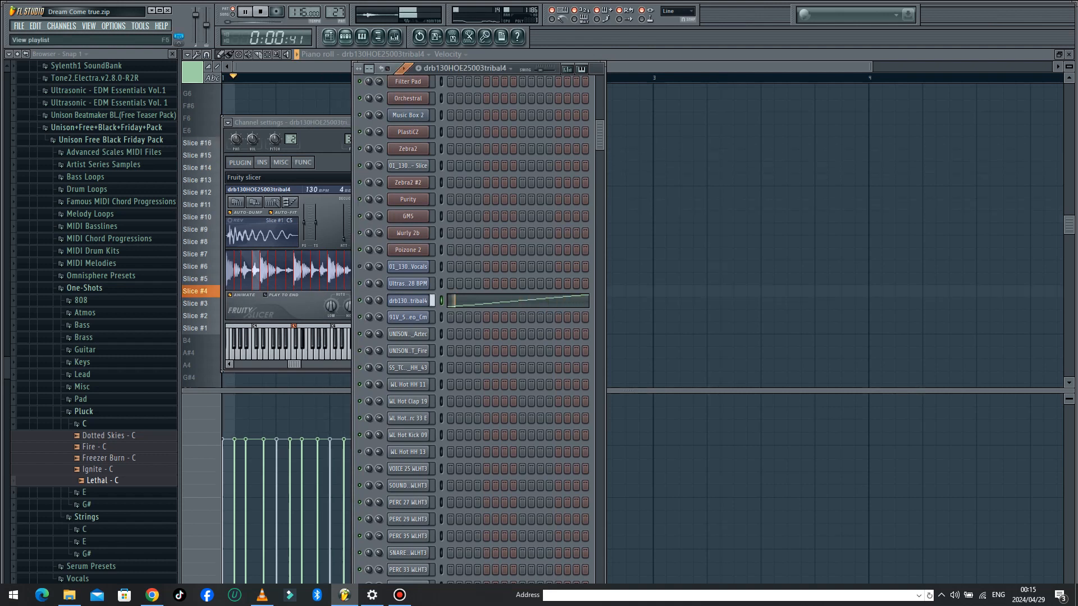
{"action": "left_click", "coordinate": [329, 37]}
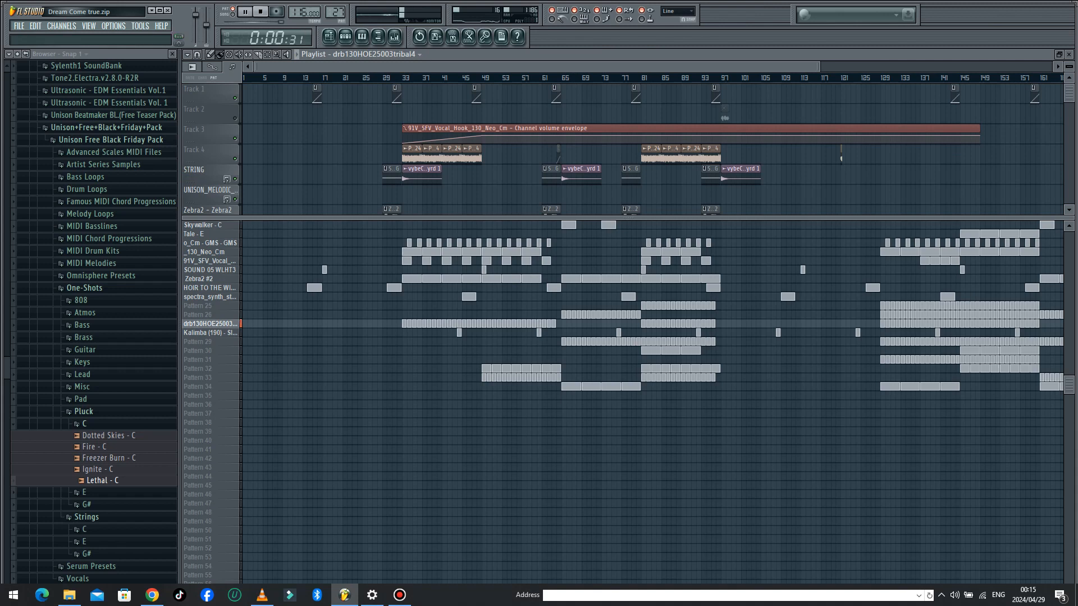
{"action": "left_click", "coordinate": [245, 11]}
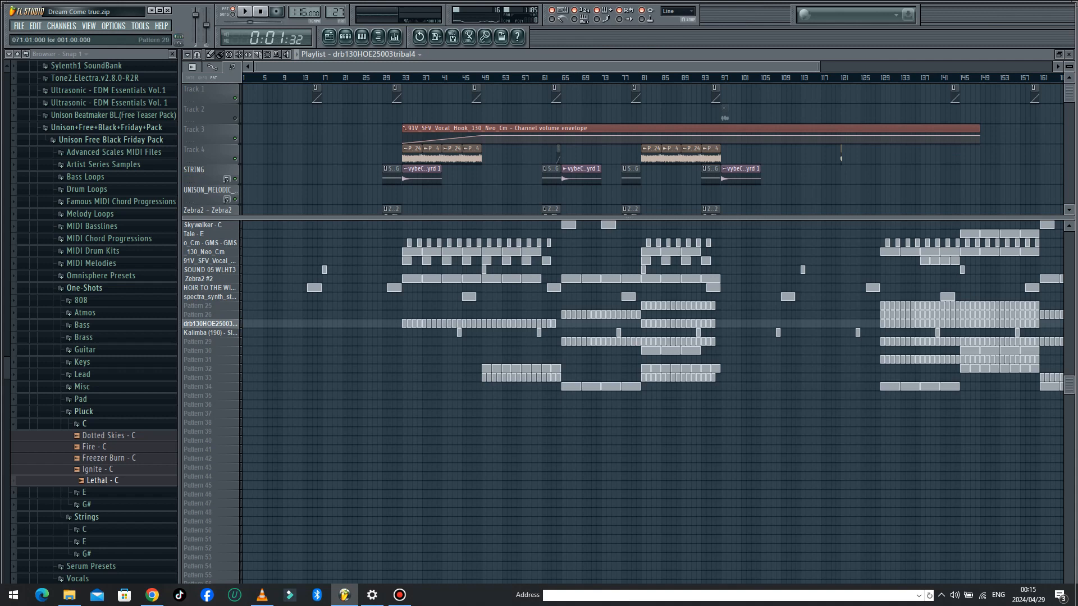
Open Pattern 29 and show the sampler settings of its Sh479A-EQ Shaker and YOU - Slice channels, auditioning the samples
{"action": "double_click", "coordinate": [594, 341]}
{"action": "scroll", "coordinate": [588, 341], "scroll_direction": "down", "scroll_amount": 10}
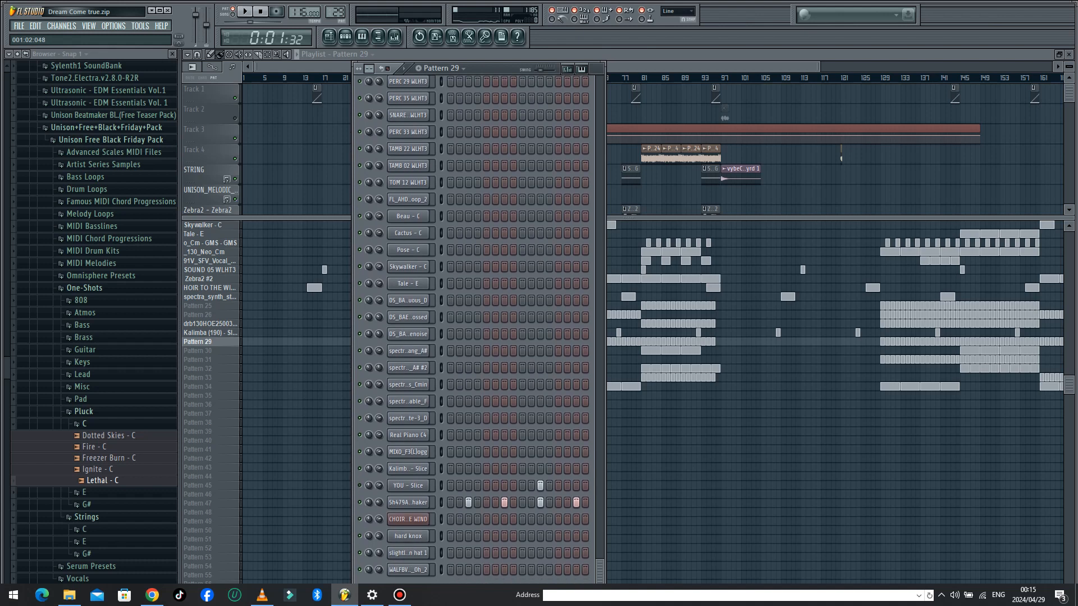
{"action": "left_click", "coordinate": [408, 502]}
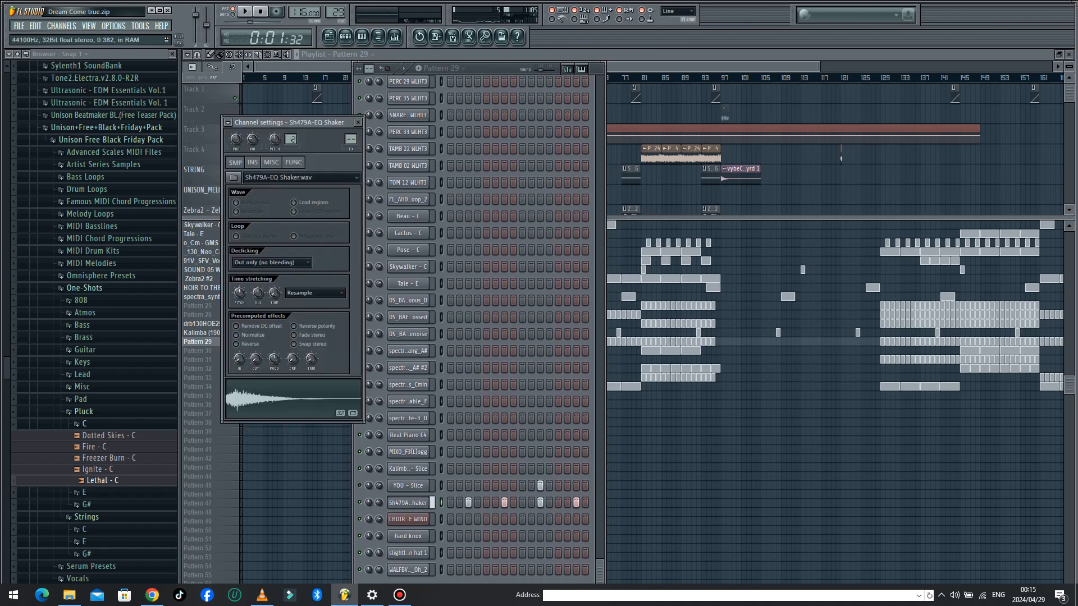
{"action": "left_click", "coordinate": [409, 502]}
{"action": "left_click", "coordinate": [408, 503]}
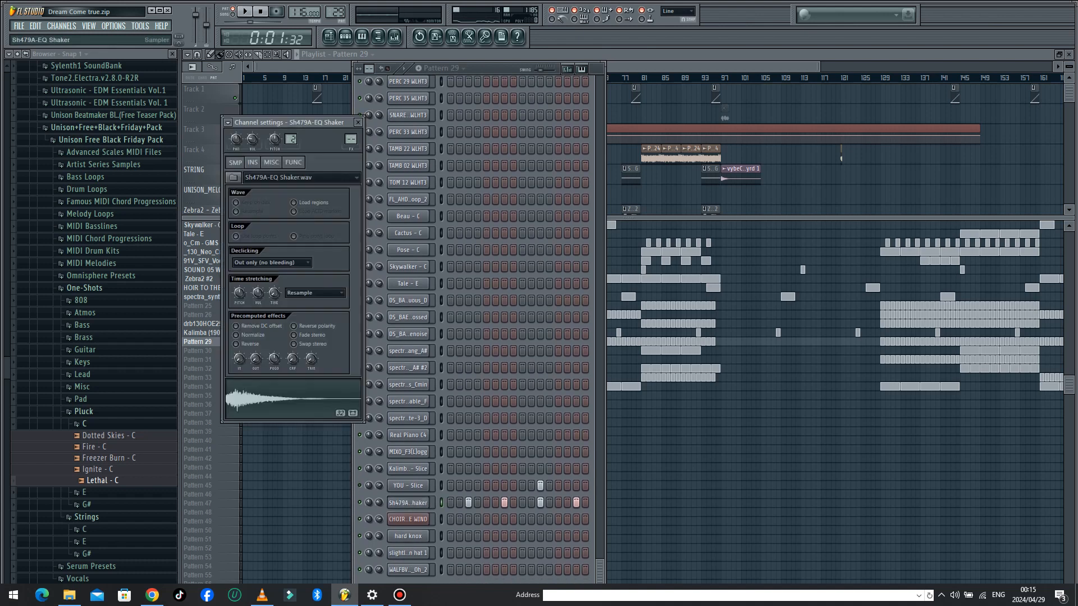
{"action": "left_click", "coordinate": [409, 486]}
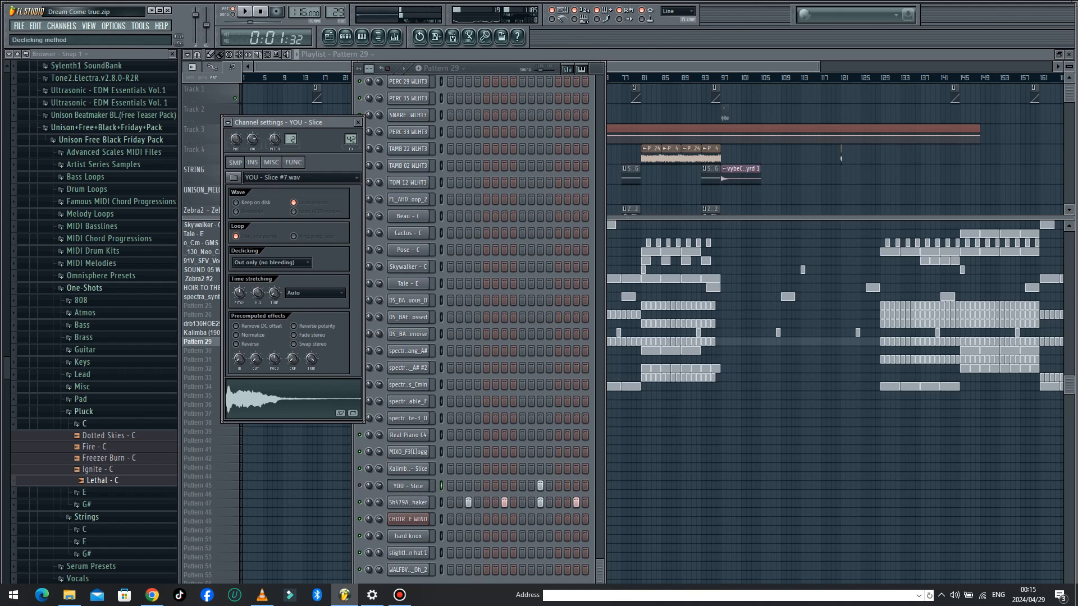
Open Pattern 30 from the playlist and show its Poizone 2 notes across the bars in the piano roll
{"action": "left_click", "coordinate": [329, 36]}
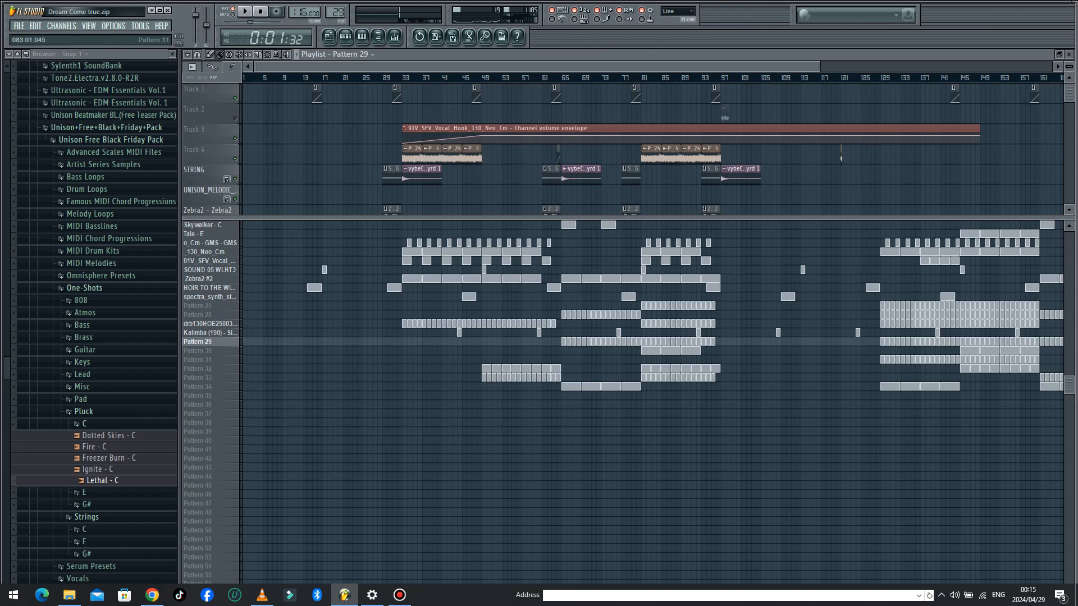
{"action": "double_click", "coordinate": [651, 351]}
{"action": "left_click", "coordinate": [345, 36]}
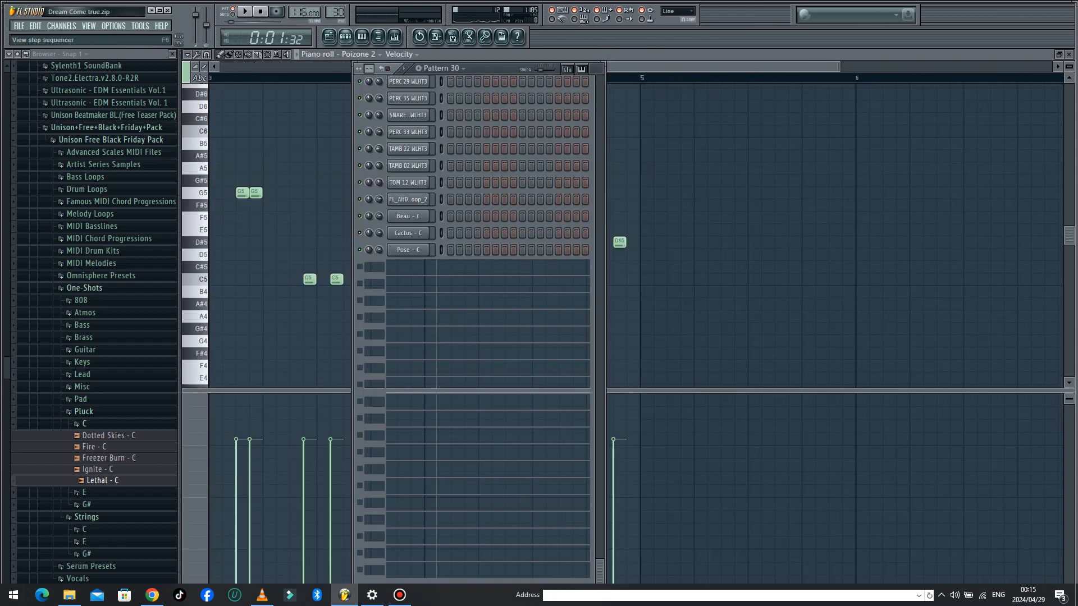
{"action": "scroll", "coordinate": [477, 331], "scroll_direction": "up", "scroll_amount": 5}
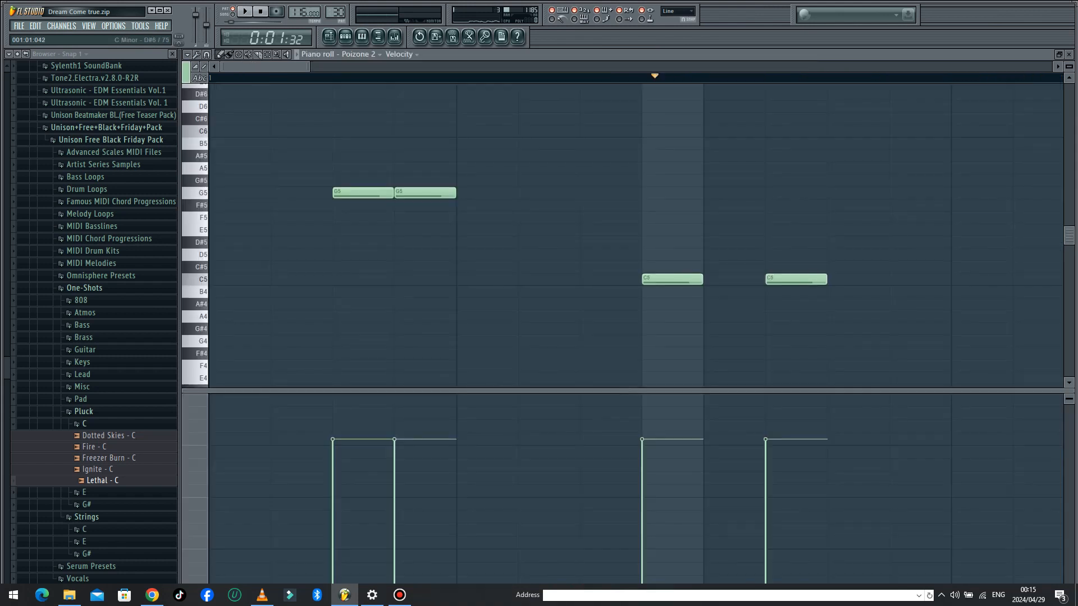
{"action": "left_click_drag", "start_coordinate": [308, 66], "coordinate": [927, 66]}
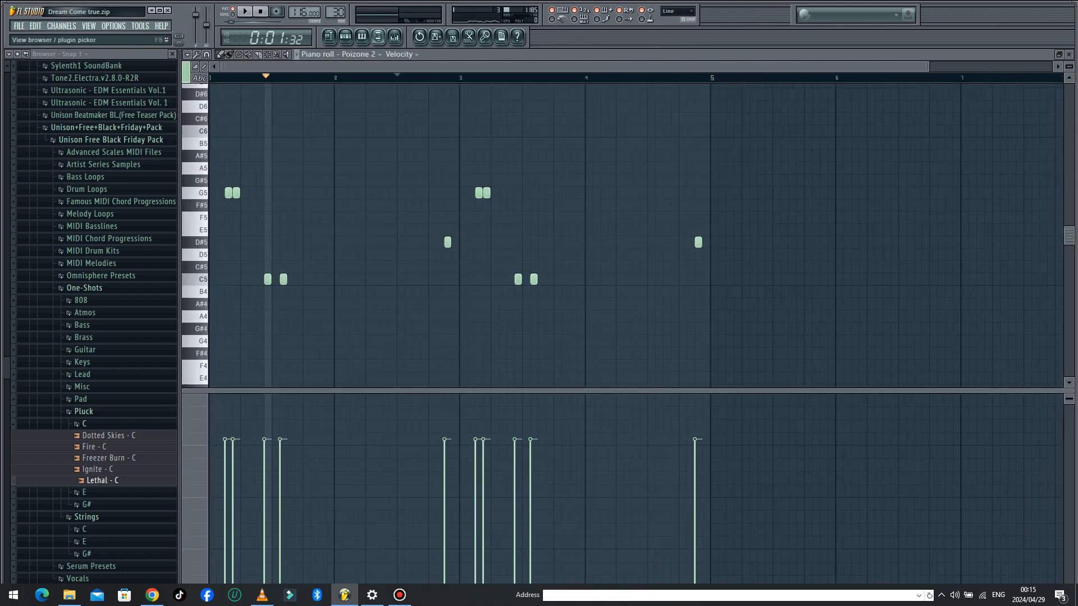
{"action": "left_click", "coordinate": [363, 37]}
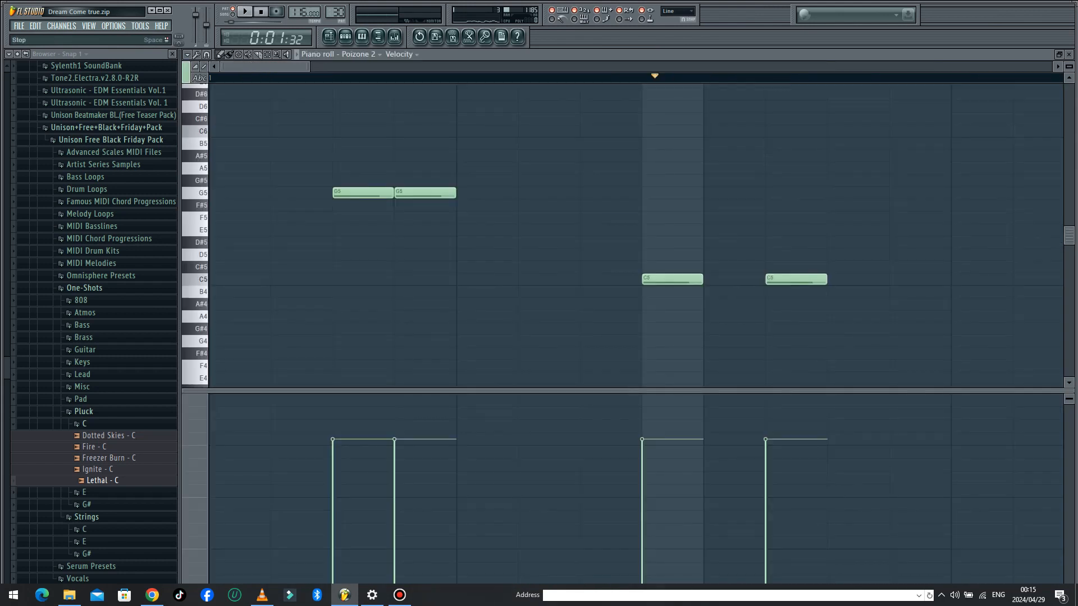
Rewind to the start, widen the Poizone 2 piano roll view to cover bars 1 to 5, play the pattern and pause it
{"action": "left_click", "coordinate": [260, 11]}
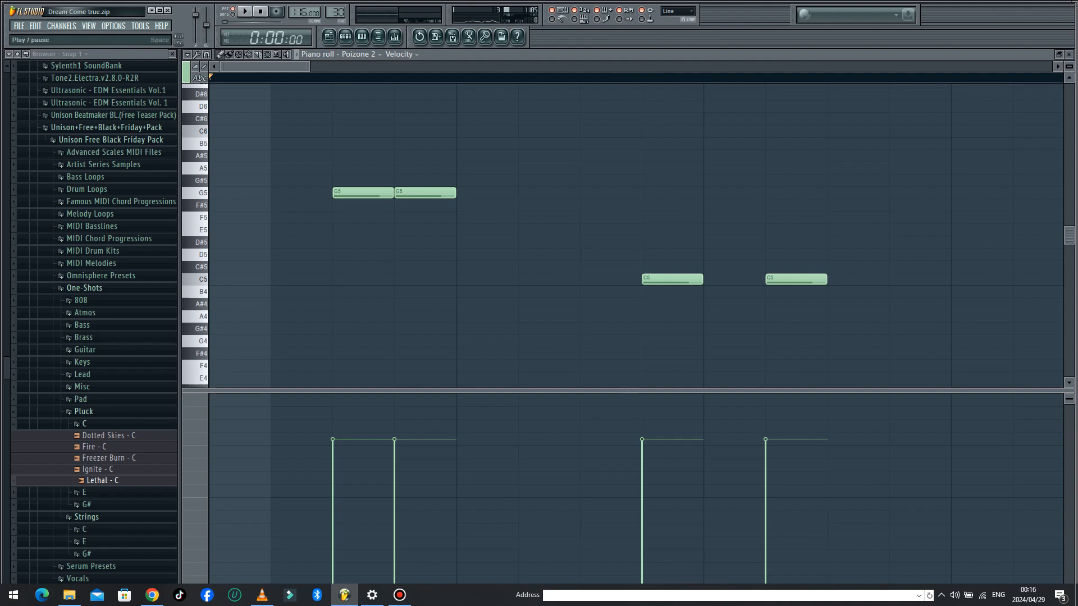
{"action": "left_click_drag", "start_coordinate": [308, 67], "coordinate": [598, 66]}
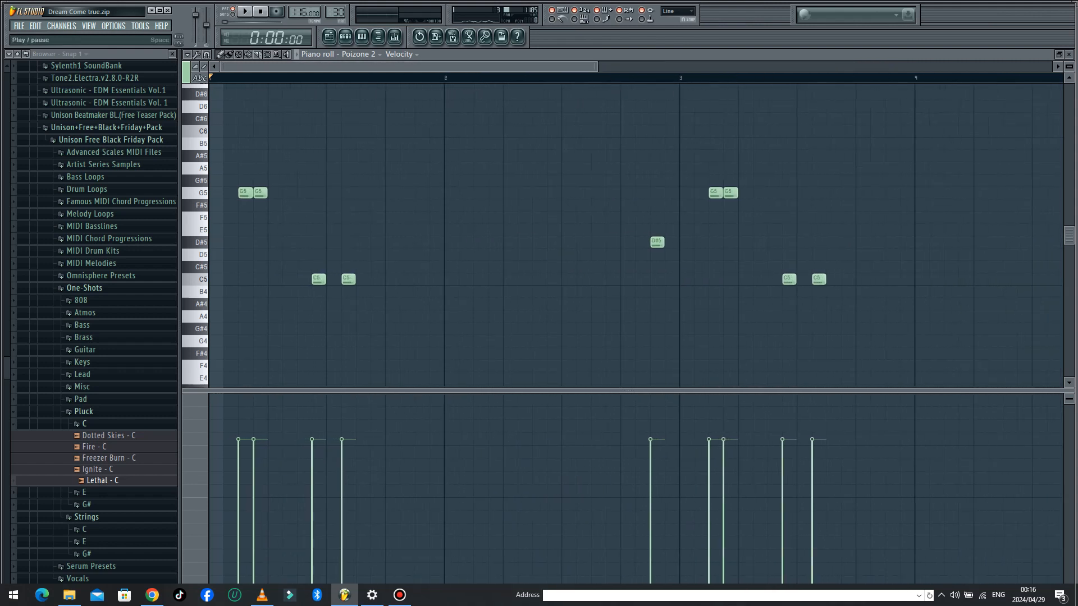
{"action": "left_click", "coordinate": [245, 11]}
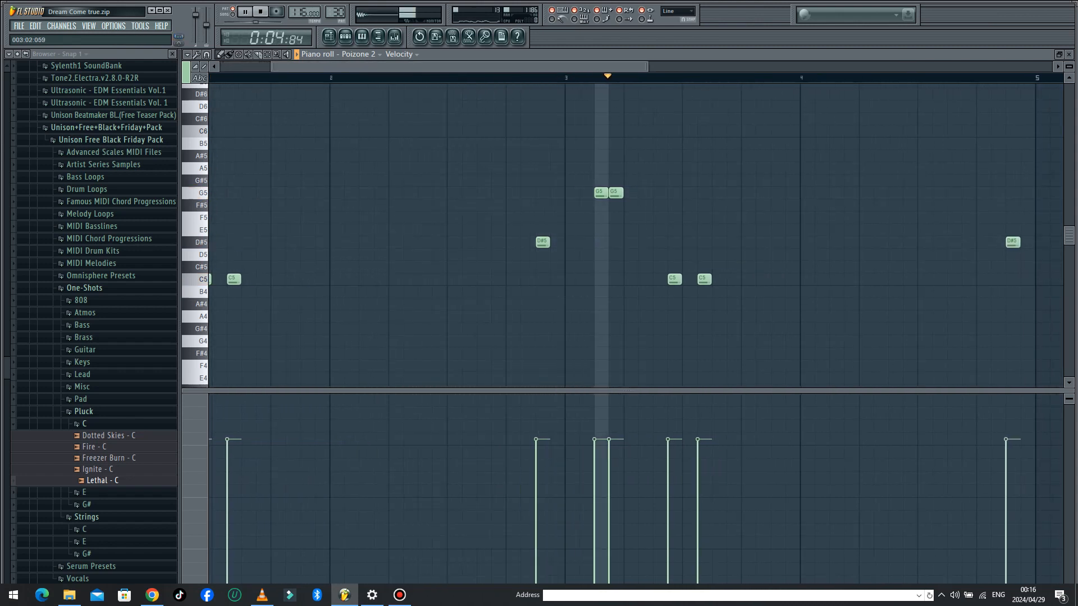
{"action": "left_click_drag", "start_coordinate": [648, 67], "coordinate": [786, 66]}
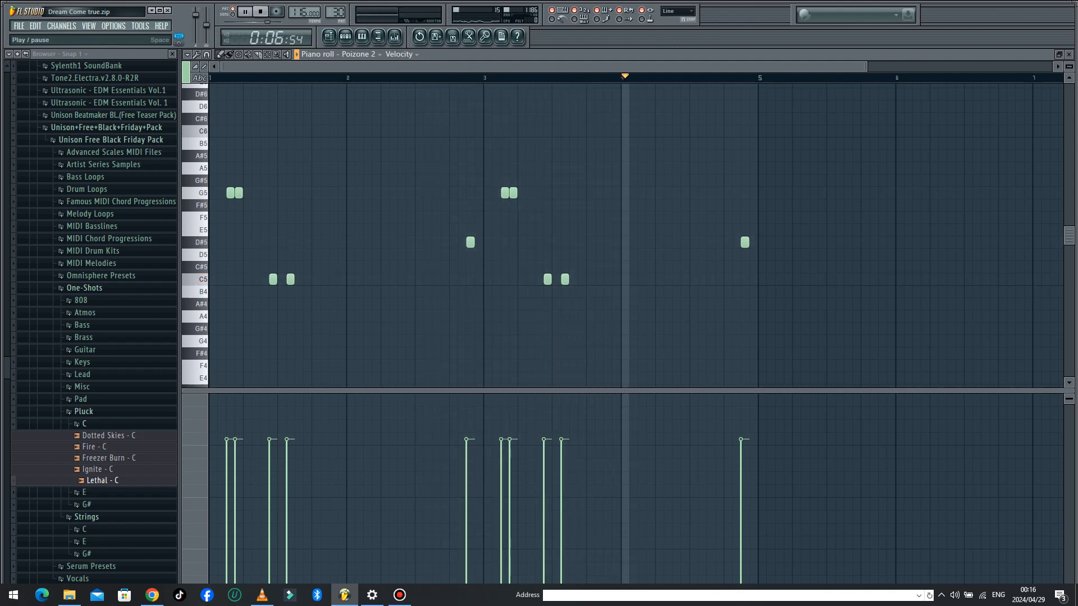
{"action": "key", "text": "space"}
Find the Poizone 2 channel in the step sequencer and show its PoiZone instrument and its mixer track, Insert 4
{"action": "key", "text": "F5"}
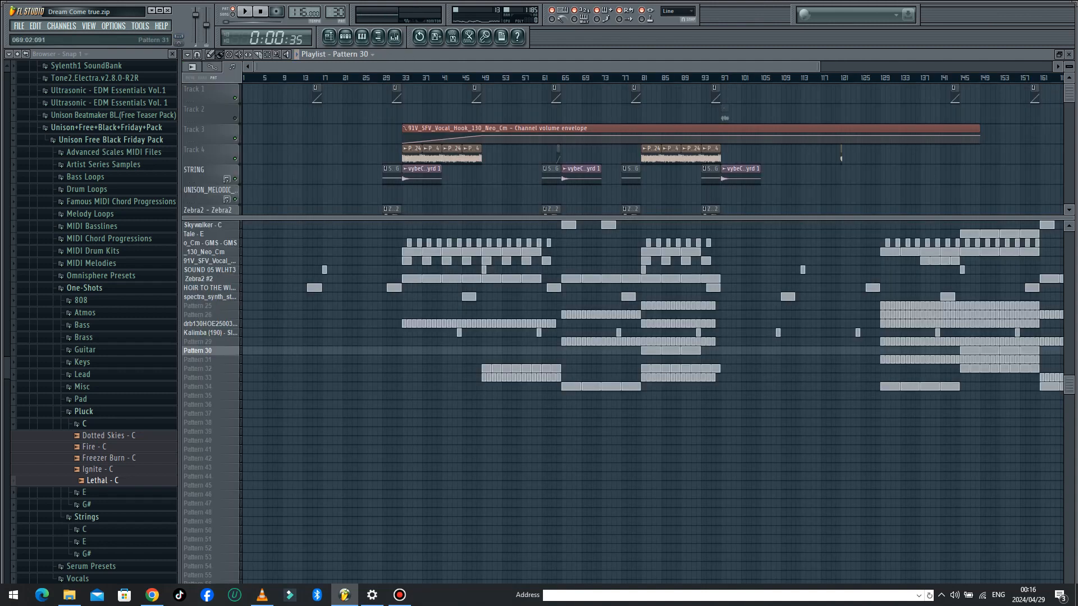
{"action": "key", "text": "F7"}
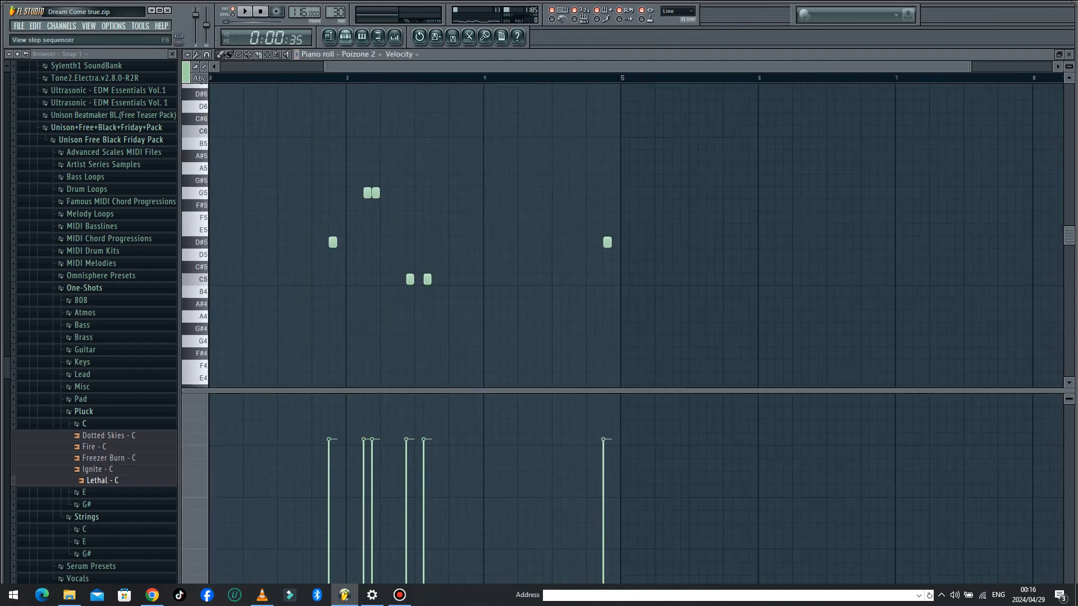
{"action": "key", "text": "F6"}
{"action": "left_click", "coordinate": [408, 295]}
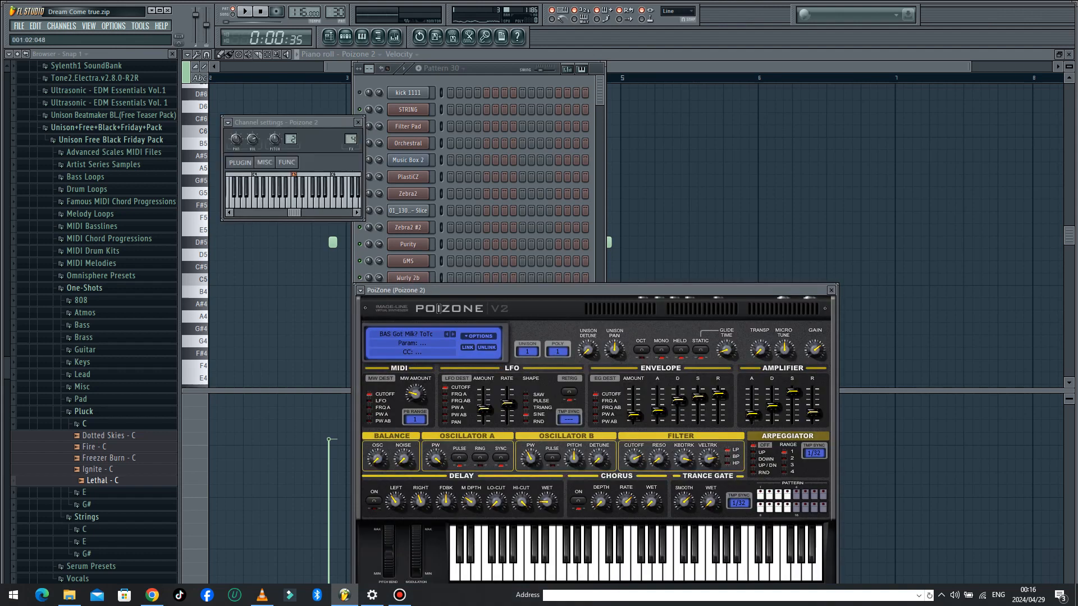
{"action": "left_click", "coordinate": [394, 36]}
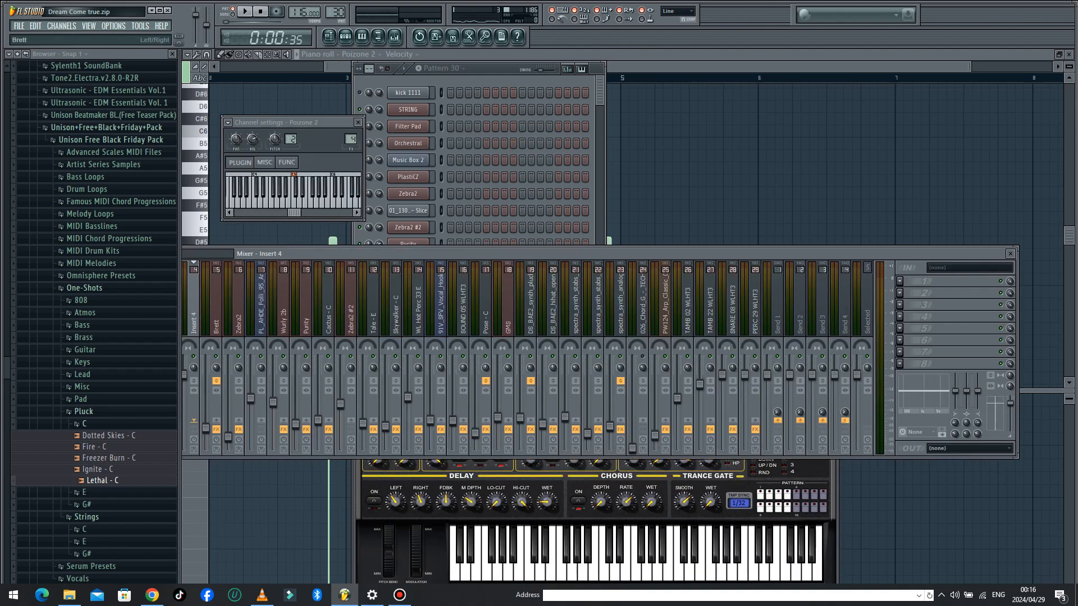
Open Pattern 32 from the playlist, show the WL Hot Perc 33 E notes in the piano roll and audition C5
{"action": "left_click", "coordinate": [329, 37]}
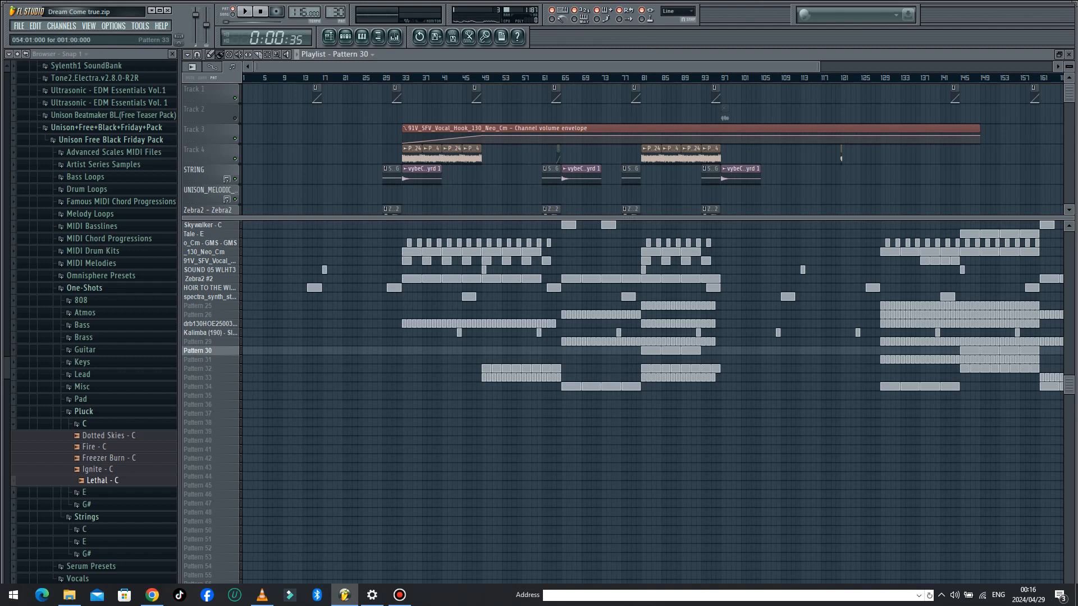
{"action": "double_click", "coordinate": [507, 369]}
{"action": "left_click", "coordinate": [194, 237]}
{"action": "left_click", "coordinate": [195, 236]}
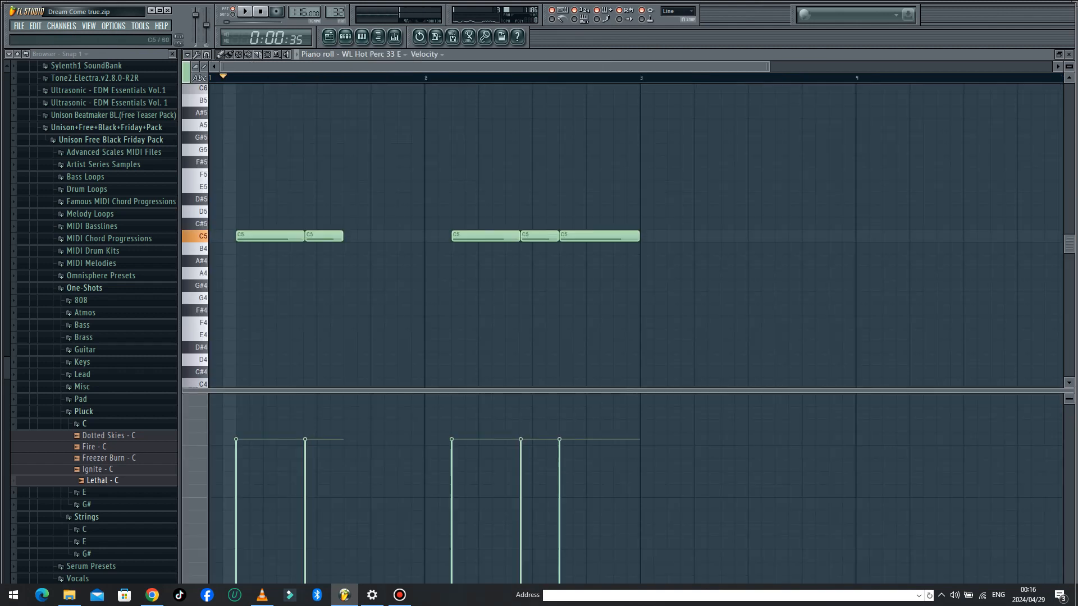
Look up the WL Hot Perc 33 E channel and undo the stray velocity edit on its second note
{"action": "left_click", "coordinate": [345, 36]}
{"action": "left_click", "coordinate": [409, 463]}
{"action": "left_click", "coordinate": [306, 427]}
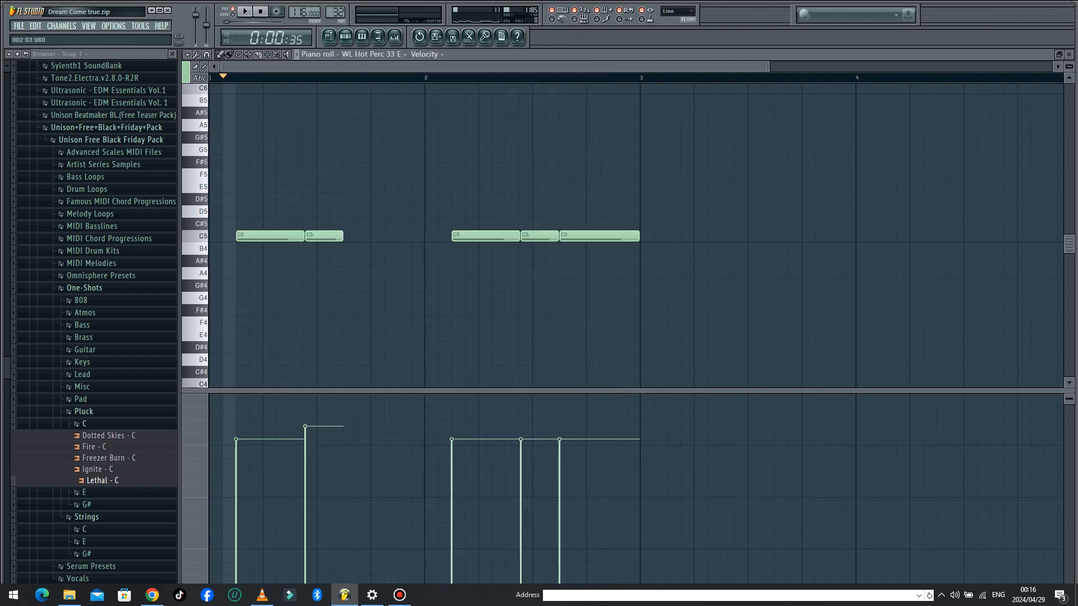
{"action": "key", "text": "ctrl+z"}
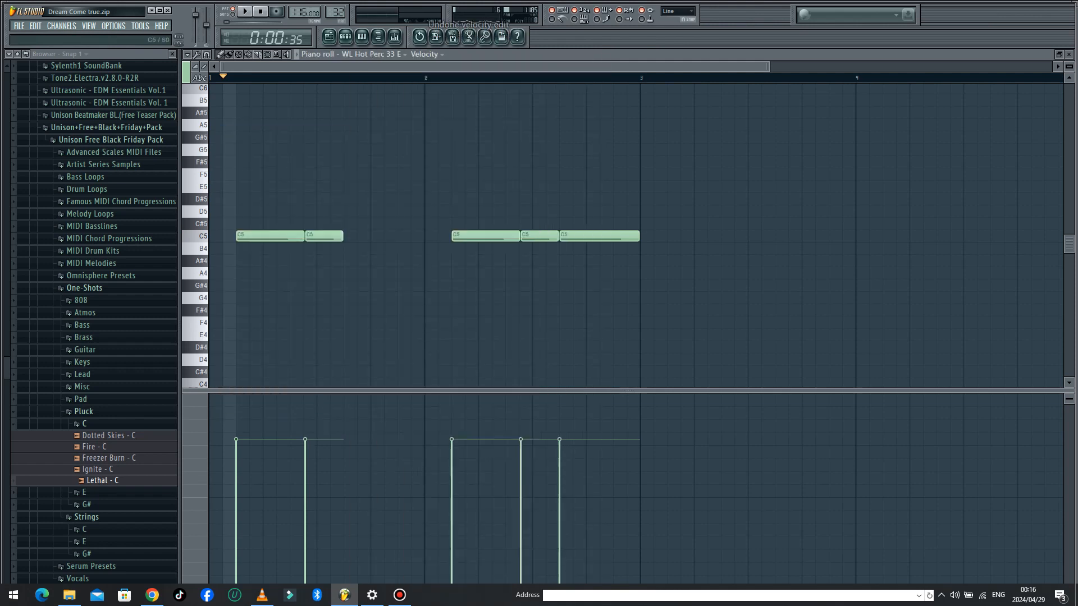
Show Pattern 32 in the step sequencer from the playlist, play it, stop it and hide the sequencer
{"action": "left_click", "coordinate": [329, 37]}
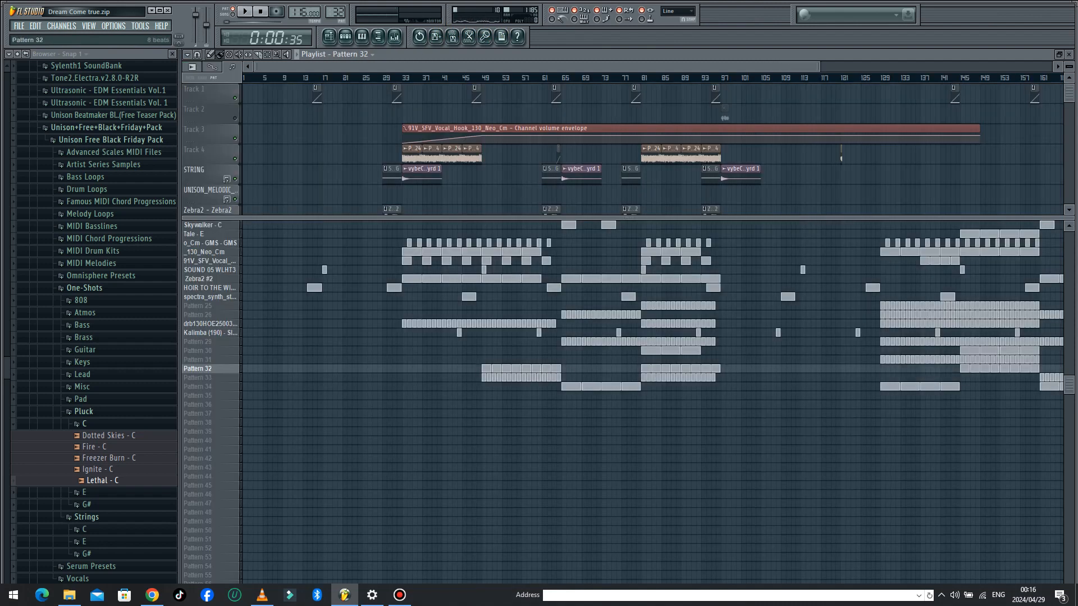
{"action": "left_click", "coordinate": [346, 36]}
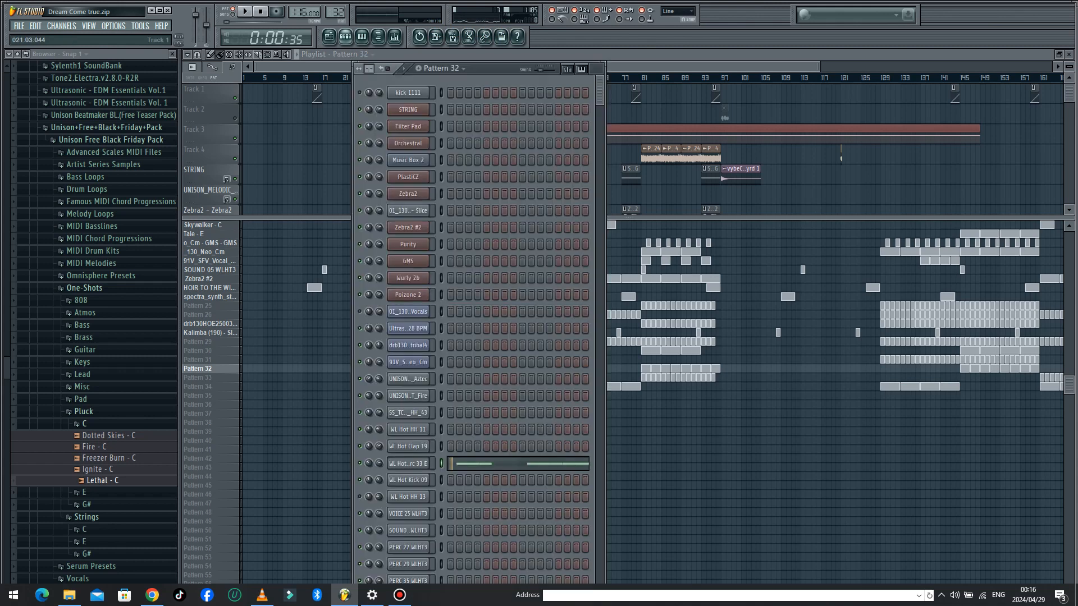
{"action": "left_click", "coordinate": [244, 12]}
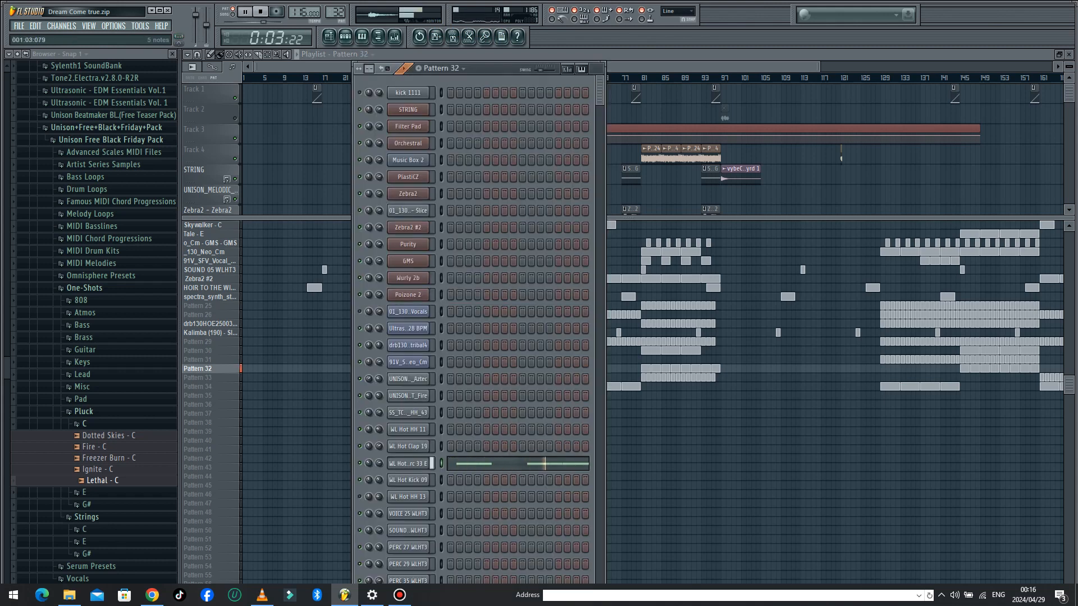
{"action": "left_click", "coordinate": [245, 11]}
{"action": "left_click", "coordinate": [346, 37]}
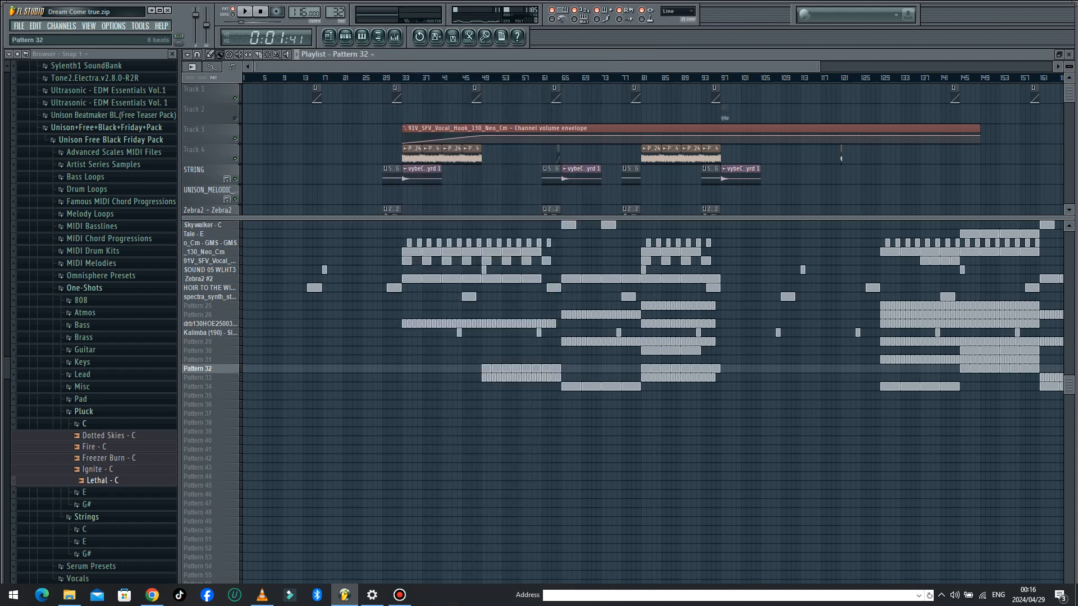
Open Pattern 33 from the playlist, find its WALFBV vocal shot channel, and show and audition the sample
{"action": "left_click", "coordinate": [535, 378]}
{"action": "double_click", "coordinate": [523, 377]}
{"action": "scroll", "coordinate": [523, 378], "scroll_direction": "down", "scroll_amount": 15}
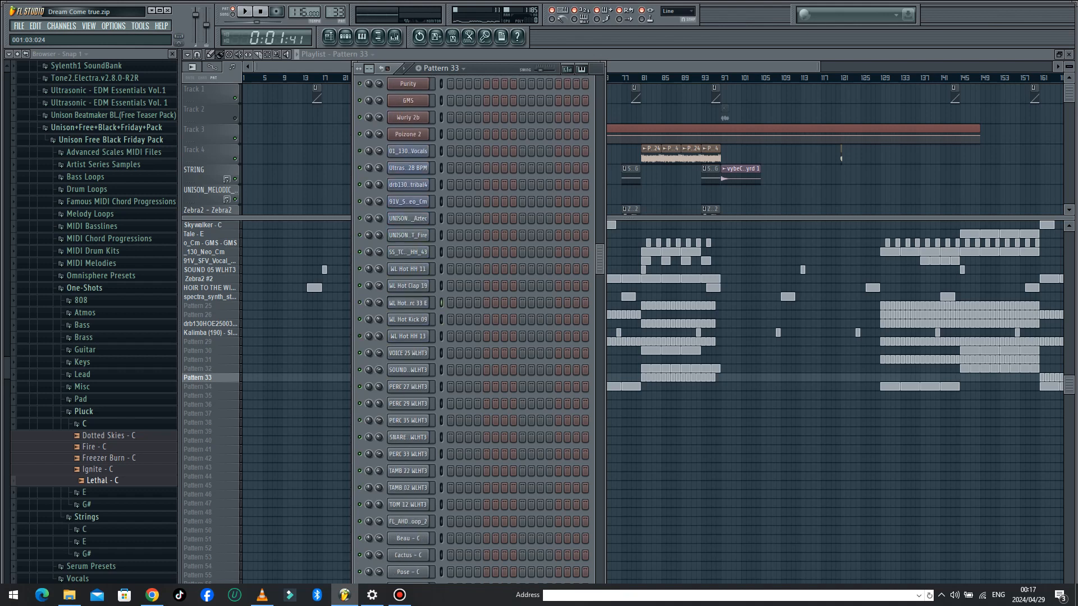
{"action": "left_click", "coordinate": [408, 570]}
{"action": "left_click", "coordinate": [295, 399]}
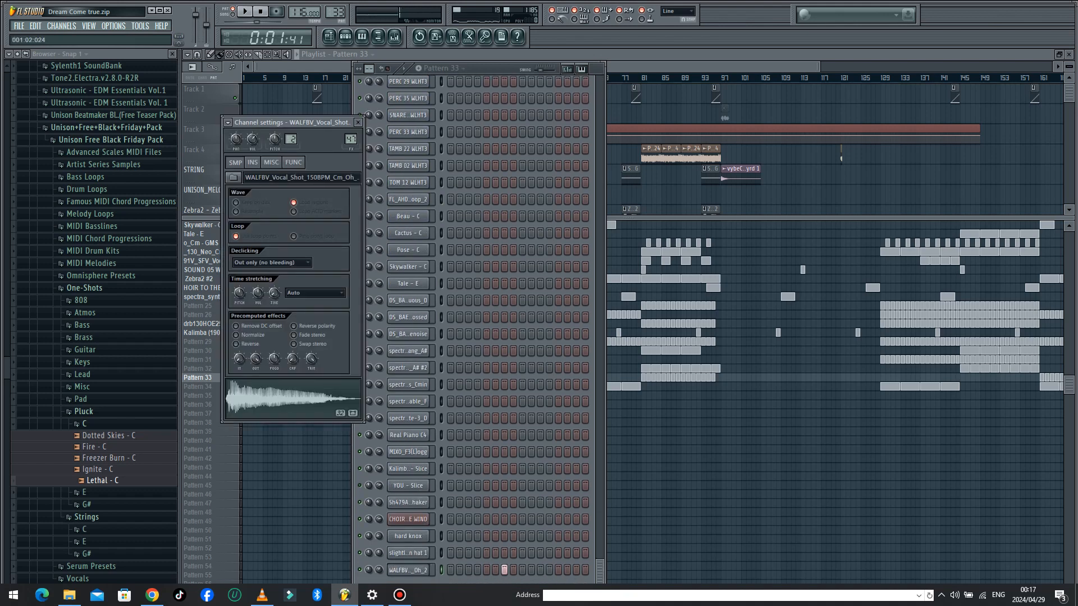
{"action": "left_click", "coordinate": [657, 378]}
{"action": "key", "text": "l"}
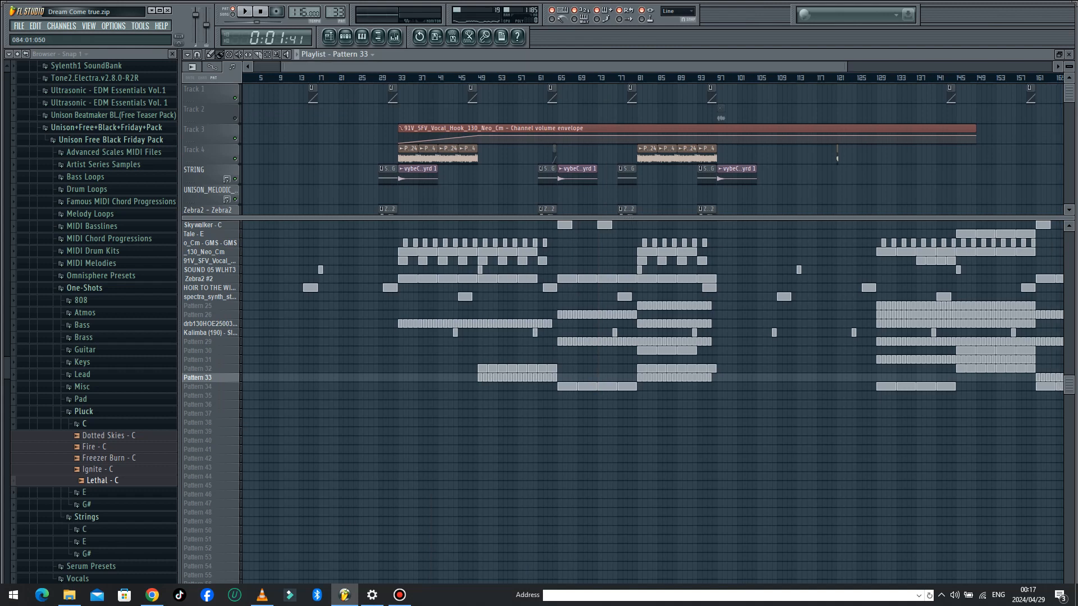
Open Pattern 34 from the playlist, show its notes in the piano roll and look up the Yesterday - C channel
{"action": "scroll", "coordinate": [656, 382], "scroll_direction": "up", "scroll_amount": 4}
{"action": "left_click", "coordinate": [211, 387]}
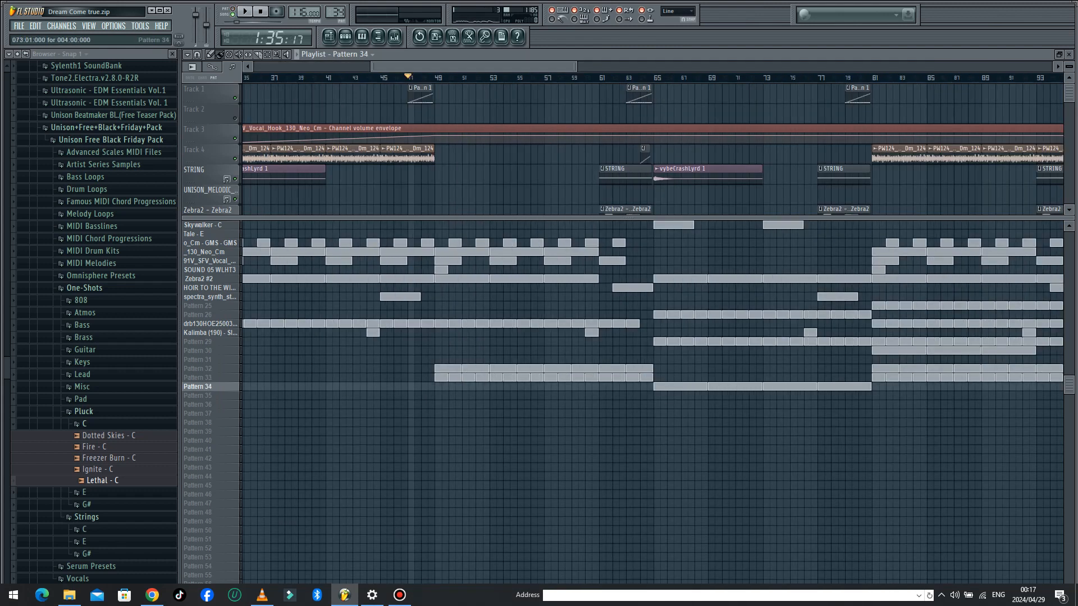
{"action": "double_click", "coordinate": [790, 386]}
{"action": "left_click", "coordinate": [229, 12]}
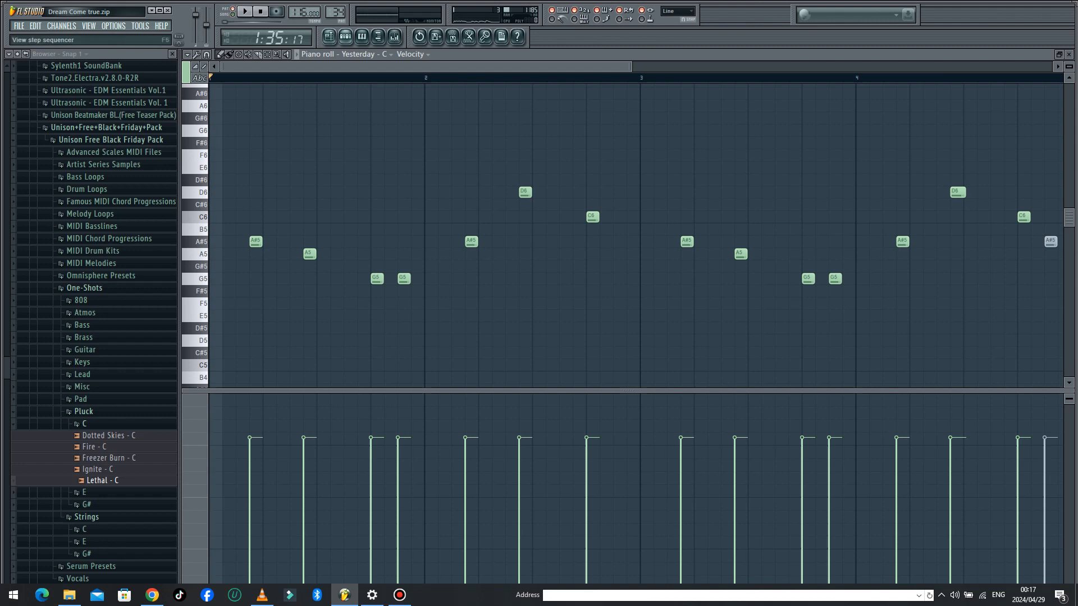
{"action": "left_click", "coordinate": [329, 36]}
{"action": "left_click", "coordinate": [408, 261]}
{"action": "left_click", "coordinate": [408, 261]}
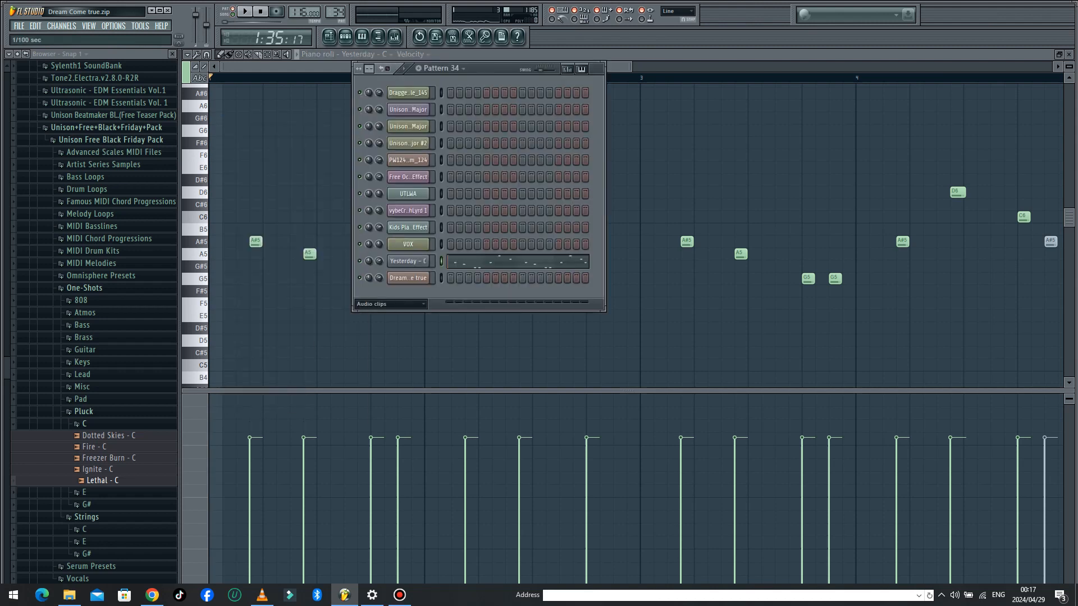
Widen the Yesterday - C piano roll view to cover bars 1 to 8, play the pattern and stop it
{"action": "left_click", "coordinate": [598, 69]}
{"action": "left_click_drag", "start_coordinate": [630, 66], "coordinate": [980, 66]}
{"action": "key", "text": "space"}
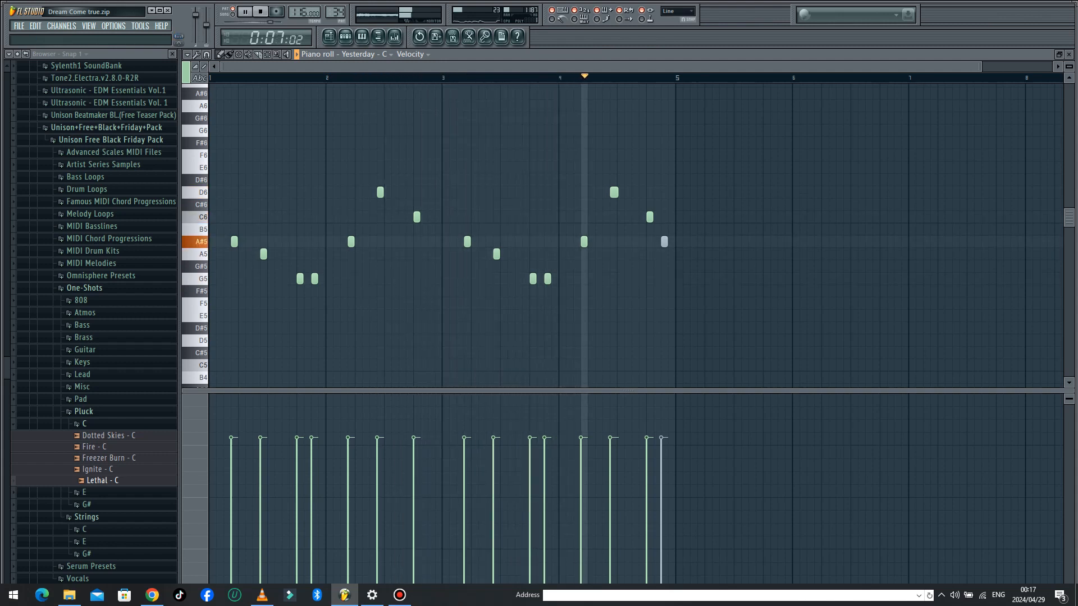
{"action": "key", "text": "F6"}
{"action": "key", "text": "space"}
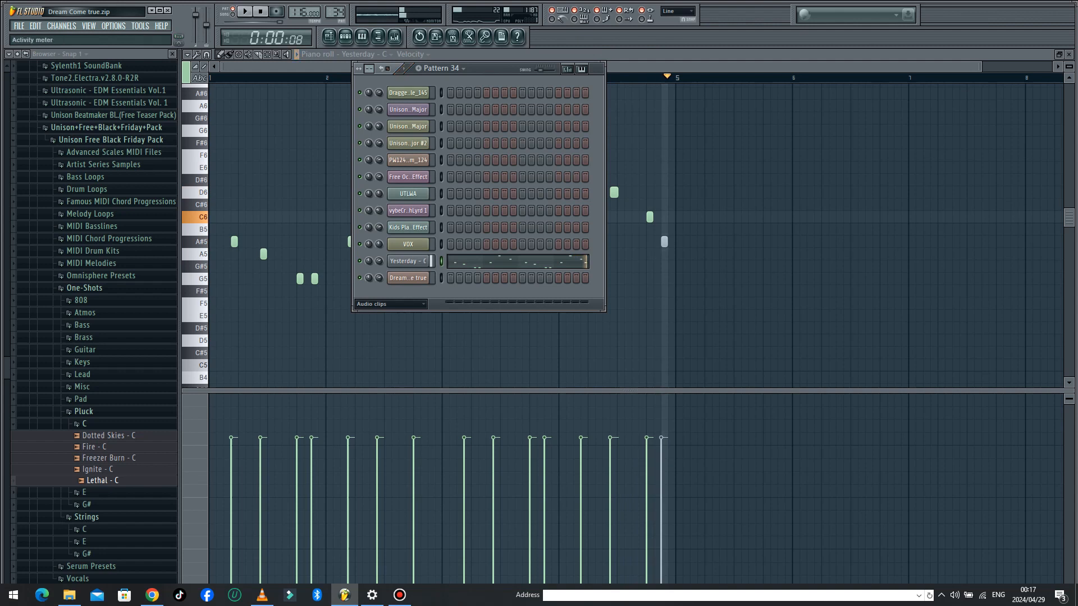
Show the Yesterday - C sample settings and its mixer track, viewing both Effector plugins and Fruity Parametric EQ 2
{"action": "left_click", "coordinate": [408, 261]}
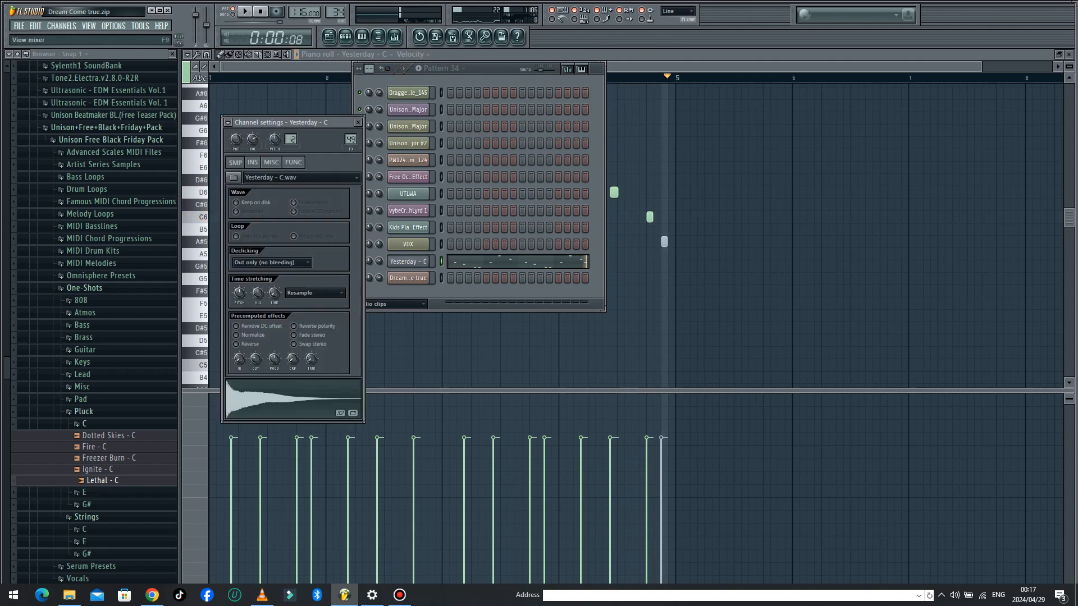
{"action": "left_click", "coordinate": [394, 37]}
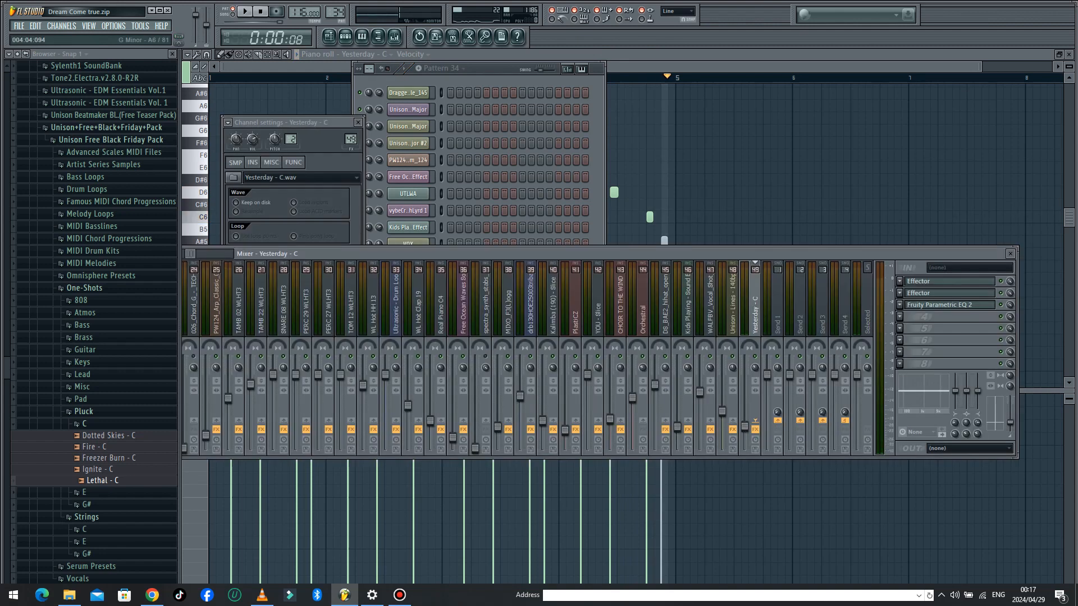
{"action": "left_click", "coordinate": [949, 281]}
{"action": "left_click", "coordinate": [949, 282]}
{"action": "left_click", "coordinate": [948, 293]}
{"action": "left_click", "coordinate": [948, 293]}
{"action": "left_click", "coordinate": [949, 305]}
{"action": "left_click", "coordinate": [949, 305]}
Return to the playlist and show the whole arrangement of pattern blocks from Pattern 1 to Pattern 34
{"action": "left_click", "coordinate": [328, 36]}
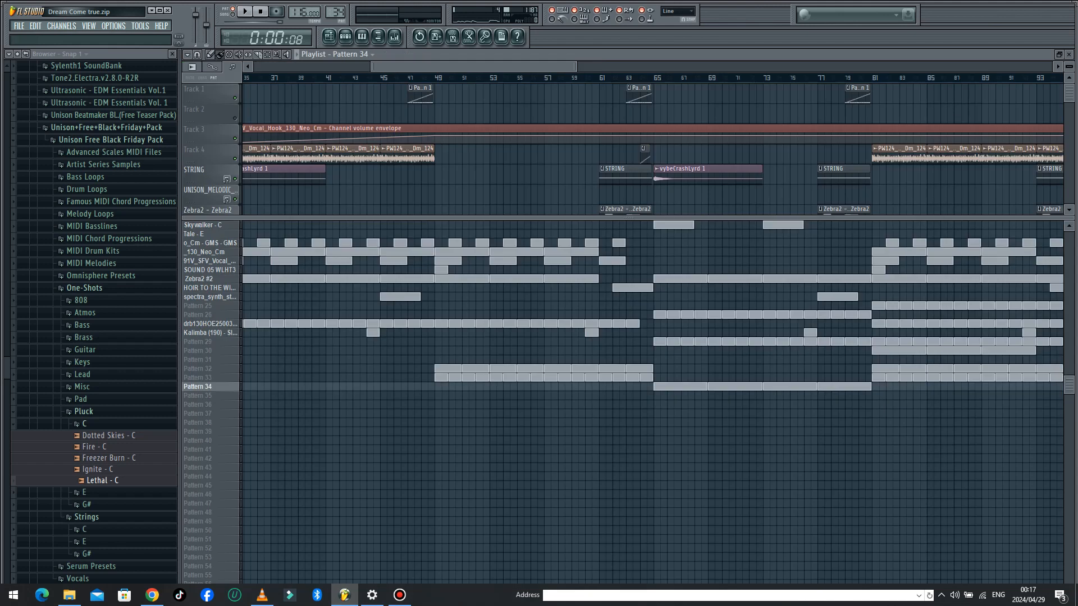
{"action": "left_click_drag", "start_coordinate": [576, 67], "coordinate": [1053, 66]}
{"action": "scroll", "coordinate": [754, 324], "scroll_direction": "up", "scroll_amount": 3}
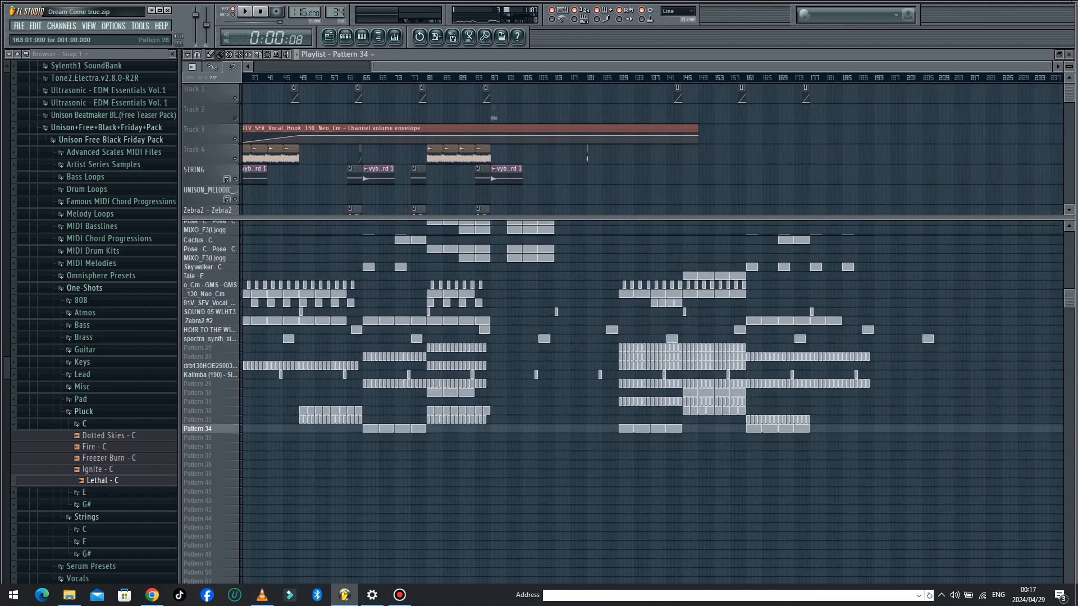
{"action": "scroll", "coordinate": [619, 112], "scroll_direction": "down", "scroll_amount": 12}
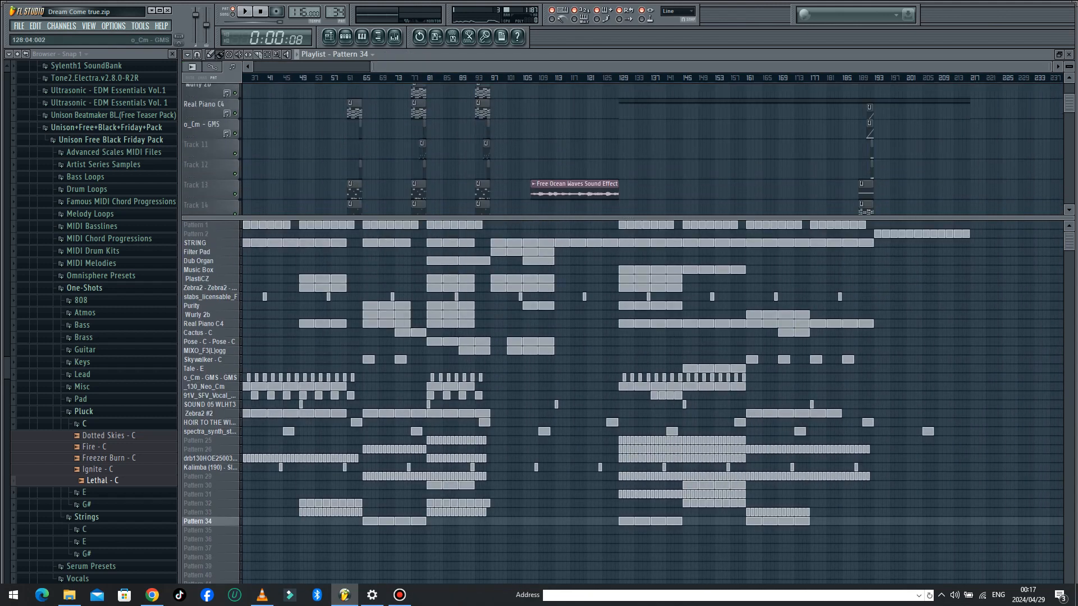
{"action": "scroll", "coordinate": [620, 112], "scroll_direction": "down", "scroll_amount": 3}
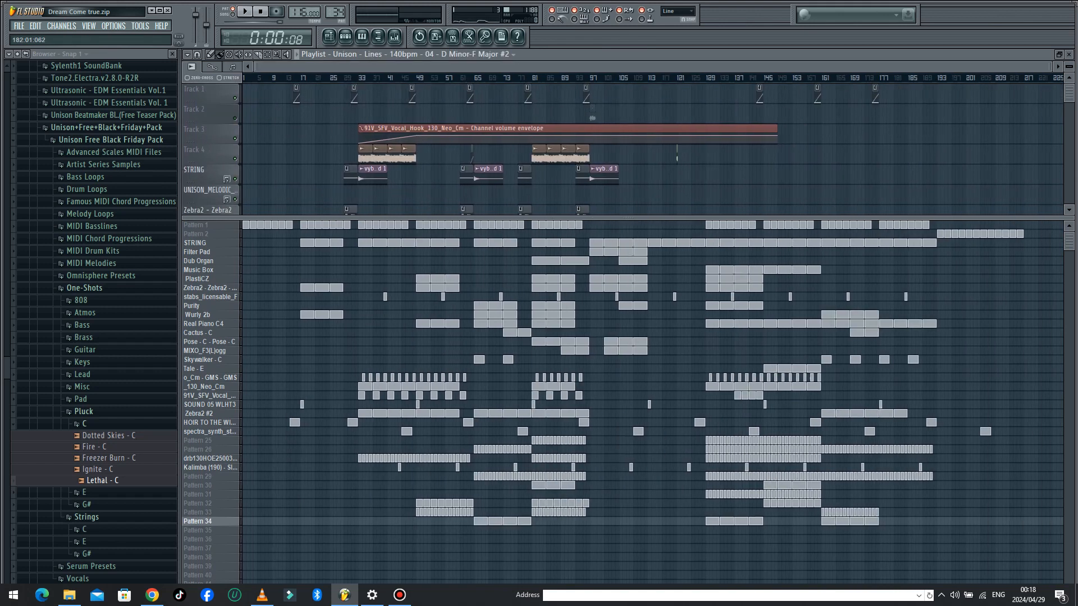
Enlarge the playlist's clip track area to review all audio and automation clips, then give the space back to the pattern blocks
{"action": "left_click_drag", "start_coordinate": [1009, 66], "coordinate": [1053, 66]}
{"action": "left_click_drag", "start_coordinate": [627, 218], "coordinate": [628, 560]}
{"action": "scroll", "coordinate": [628, 393], "scroll_direction": "down", "scroll_amount": 7}
{"action": "scroll", "coordinate": [627, 393], "scroll_direction": "up", "scroll_amount": 7}
{"action": "left_click_drag", "start_coordinate": [1069, 66], "coordinate": [1069, 55]}
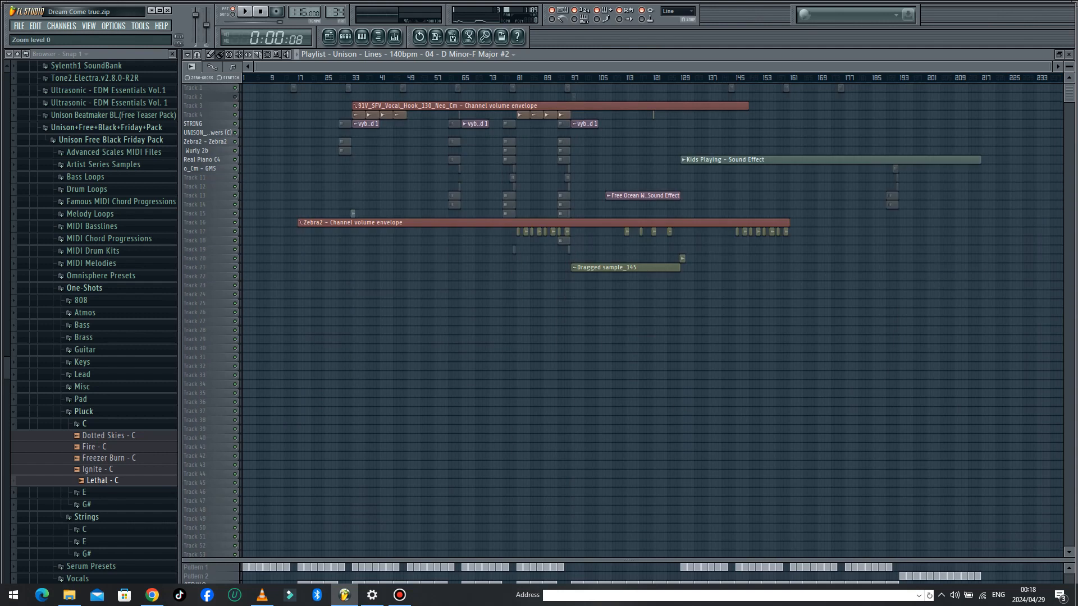
{"action": "left_click_drag", "start_coordinate": [808, 560], "coordinate": [764, 111]}
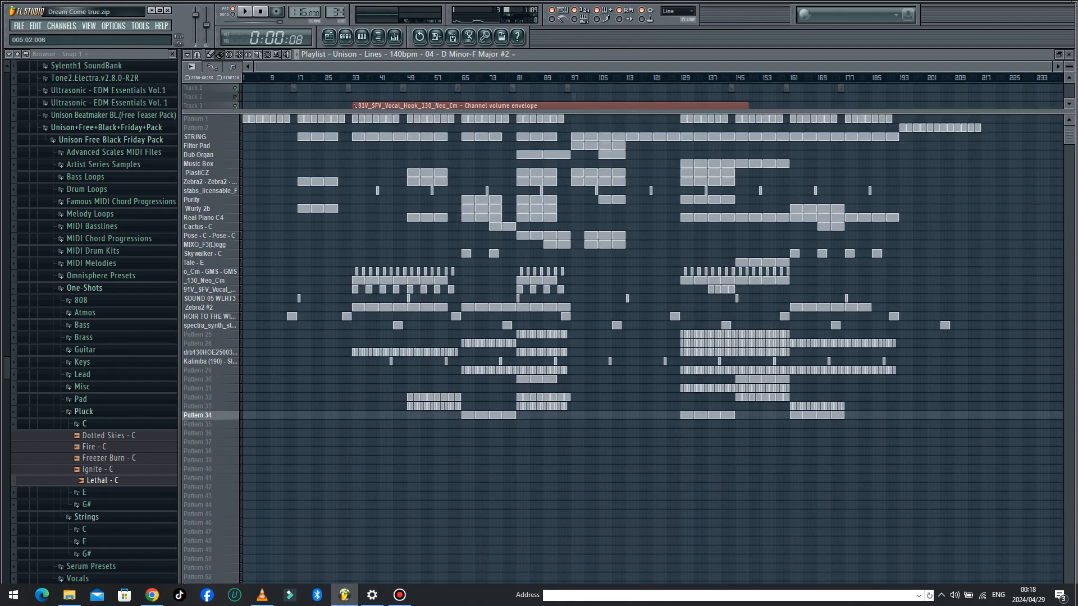
Play the song from shortly before bar 17 while showing Pattern 1's drum loop slices and step sequencer, then return to the playlist
{"action": "left_click", "coordinate": [289, 77]}
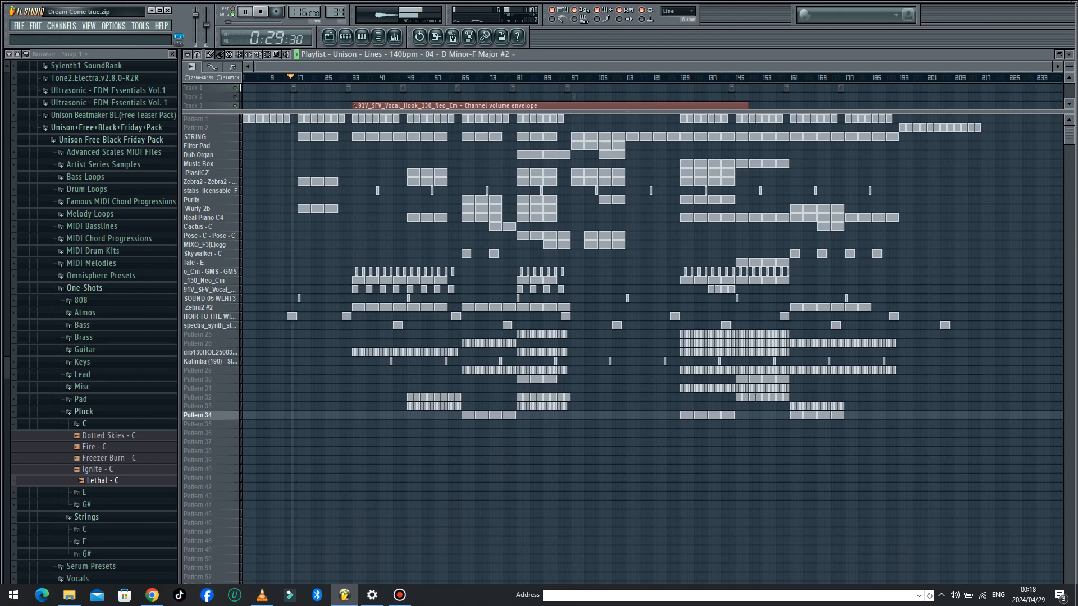
{"action": "key", "text": "F7"}
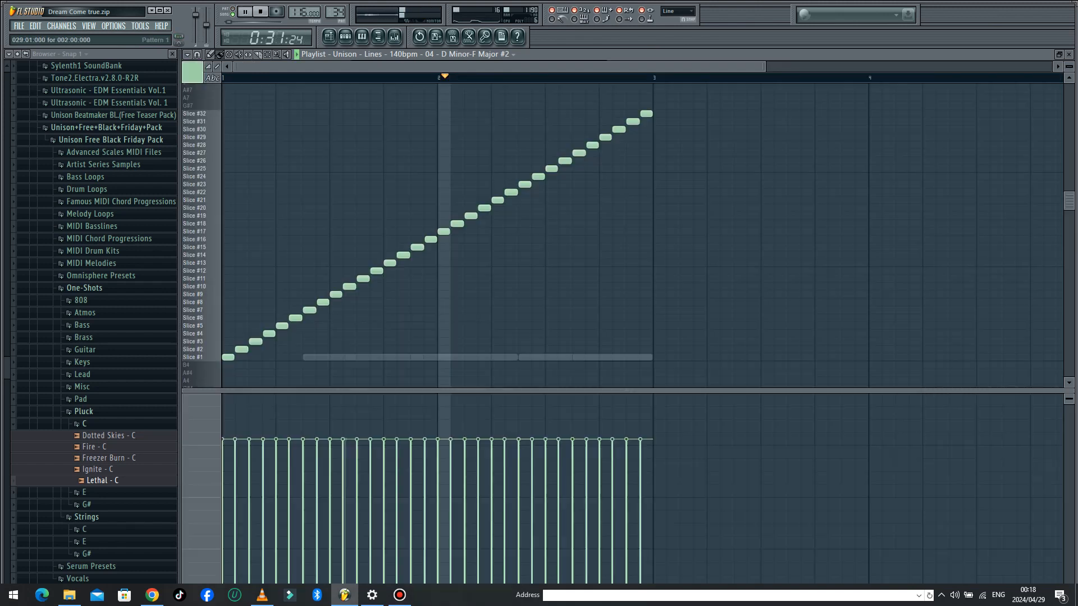
{"action": "key", "text": "F6"}
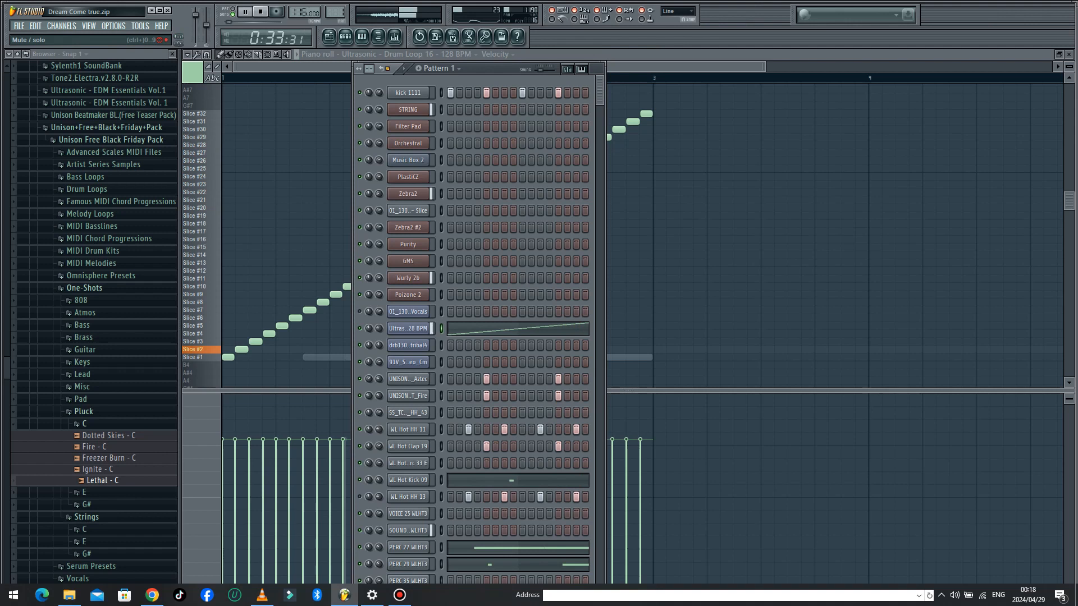
{"action": "key", "text": "F5"}
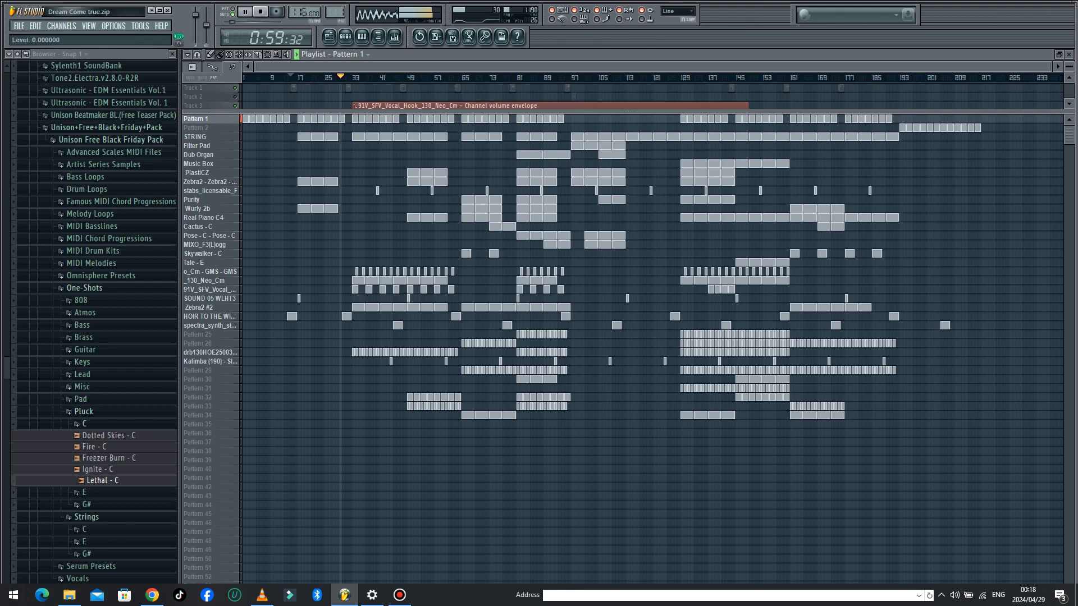
{"action": "key", "text": "F6"}
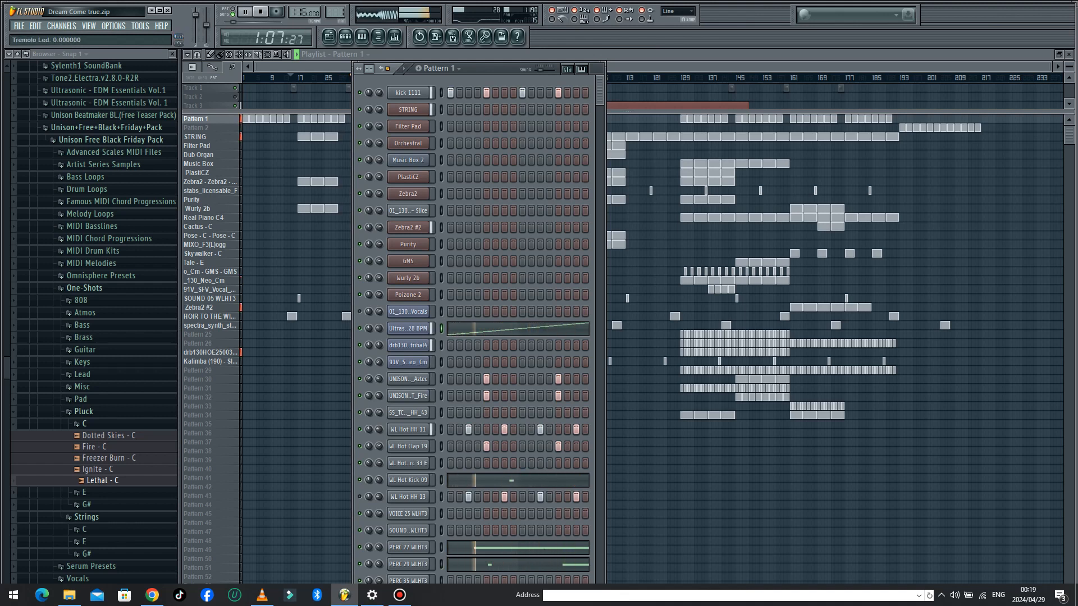
{"action": "key", "text": "F6"}
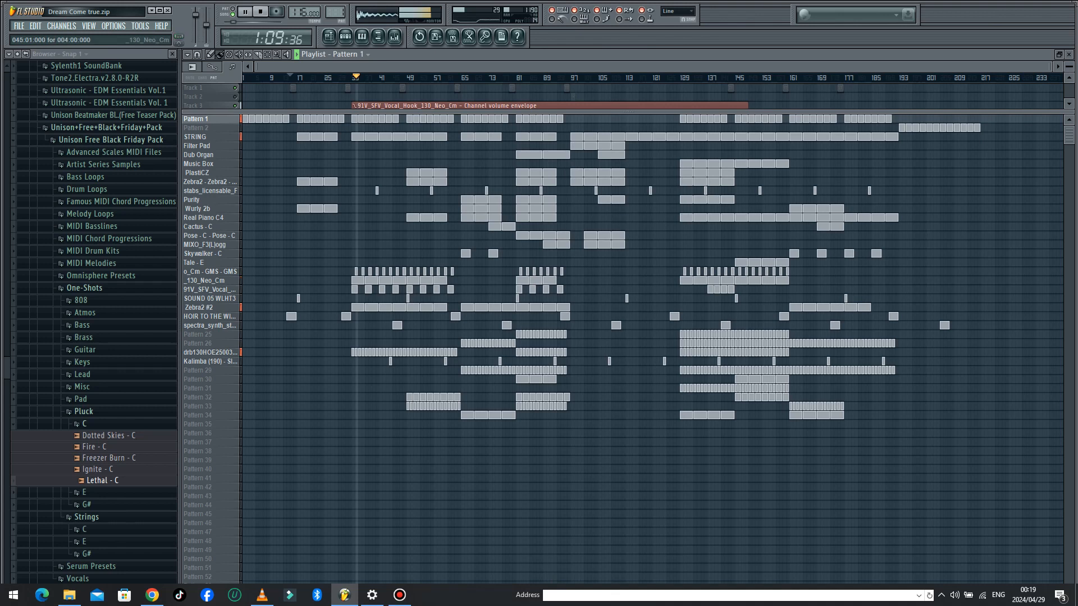
Expand the playlist's clip tracks and increase their height to show the audio and automation clips, then shrink that area again
{"action": "left_click_drag", "start_coordinate": [629, 112], "coordinate": [629, 340]}
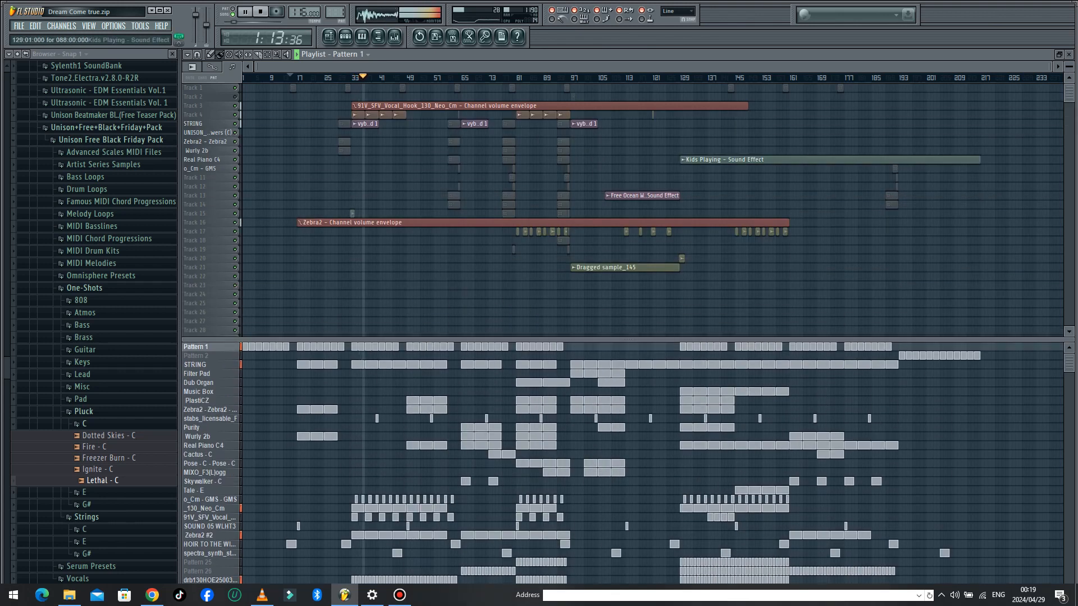
{"action": "left_click_drag", "start_coordinate": [1069, 66], "coordinate": [1069, 41]}
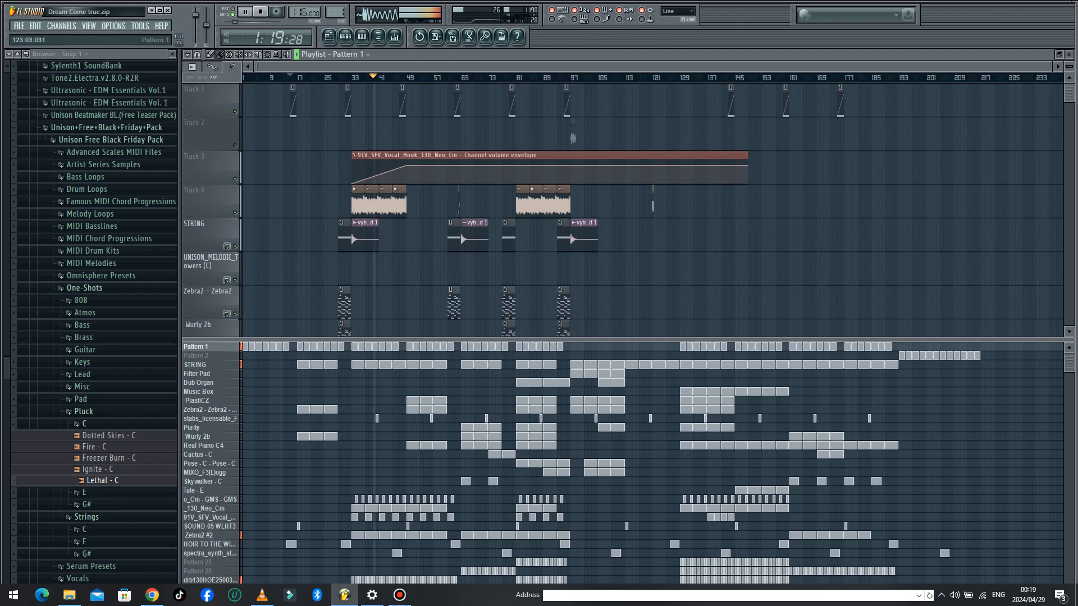
{"action": "left_click_drag", "start_coordinate": [629, 340], "coordinate": [629, 119]}
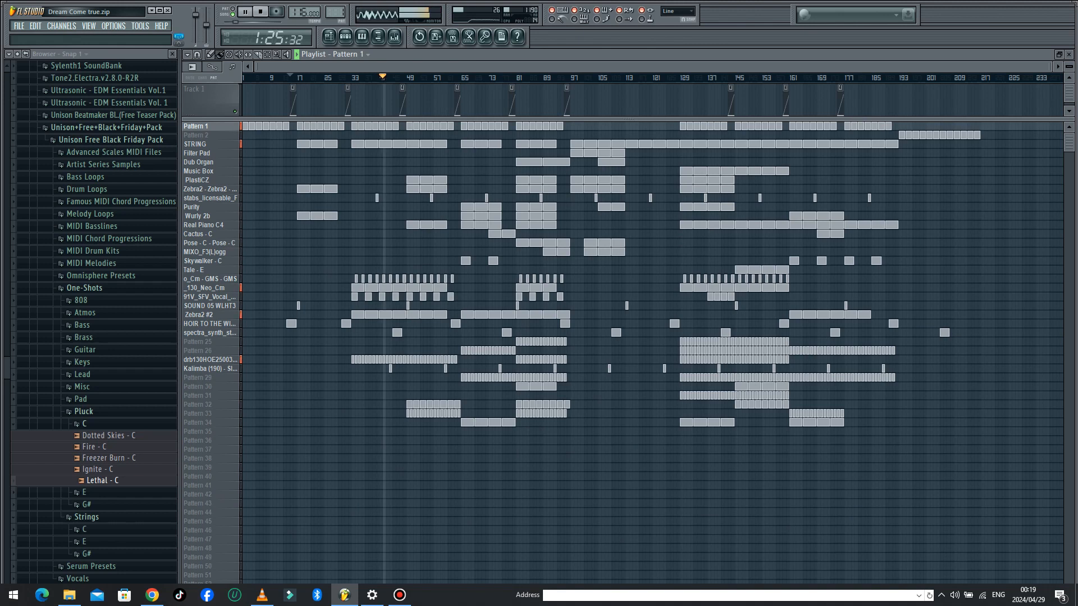
Open the mixer, resize and reposition it, show the Master track's effect chain during playback, then close the mixer
{"action": "key", "text": "F9"}
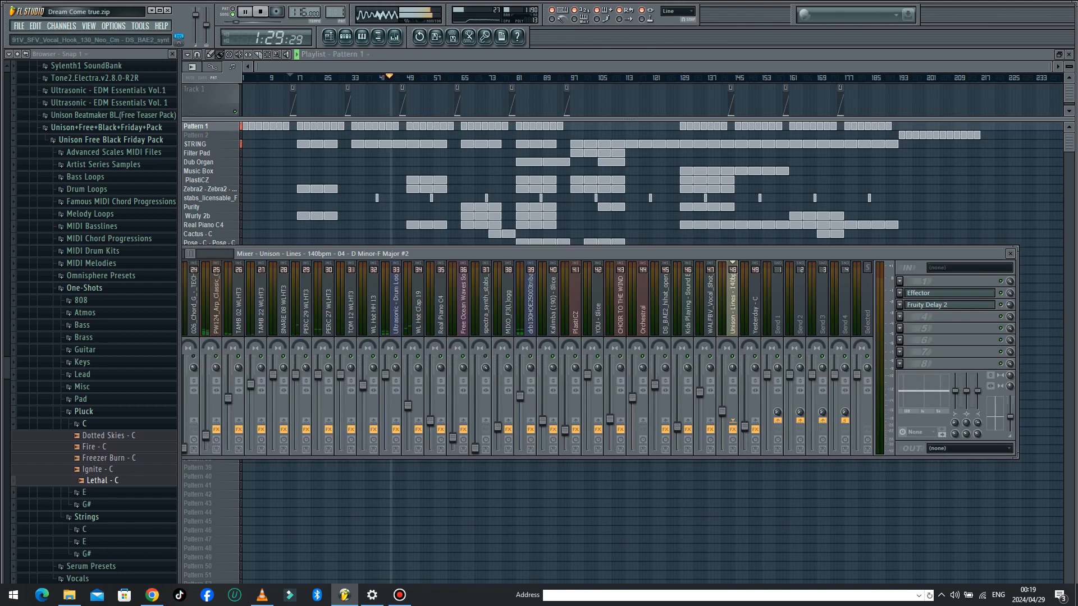
{"action": "left_click_drag", "start_coordinate": [1018, 348], "coordinate": [973, 348]}
{"action": "left_click_drag", "start_coordinate": [786, 253], "coordinate": [869, 214]}
{"action": "left_click", "coordinate": [254, 269]}
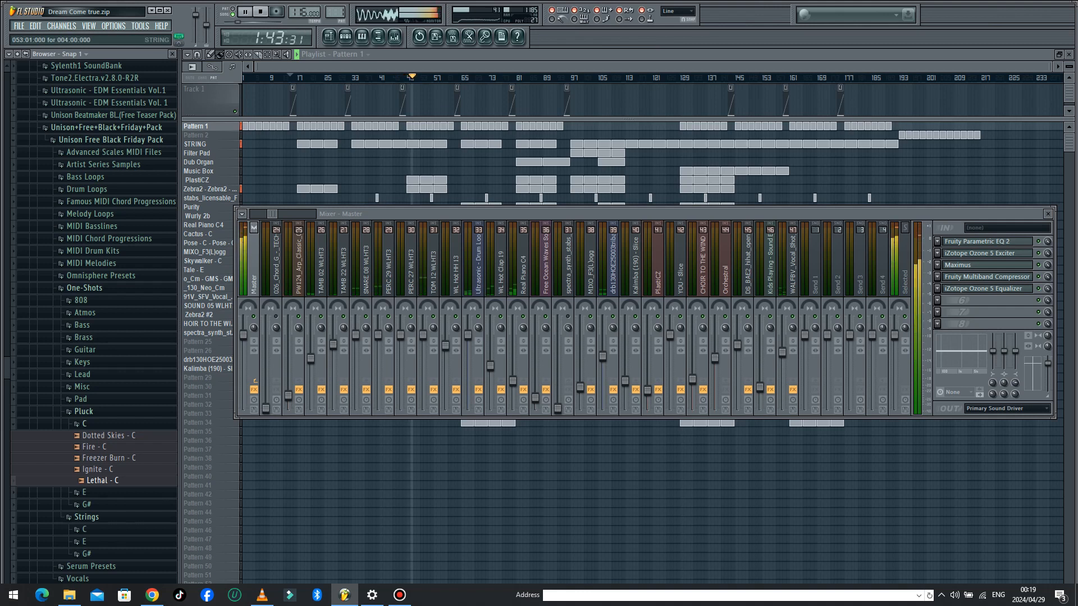
{"action": "left_click", "coordinate": [459, 198]}
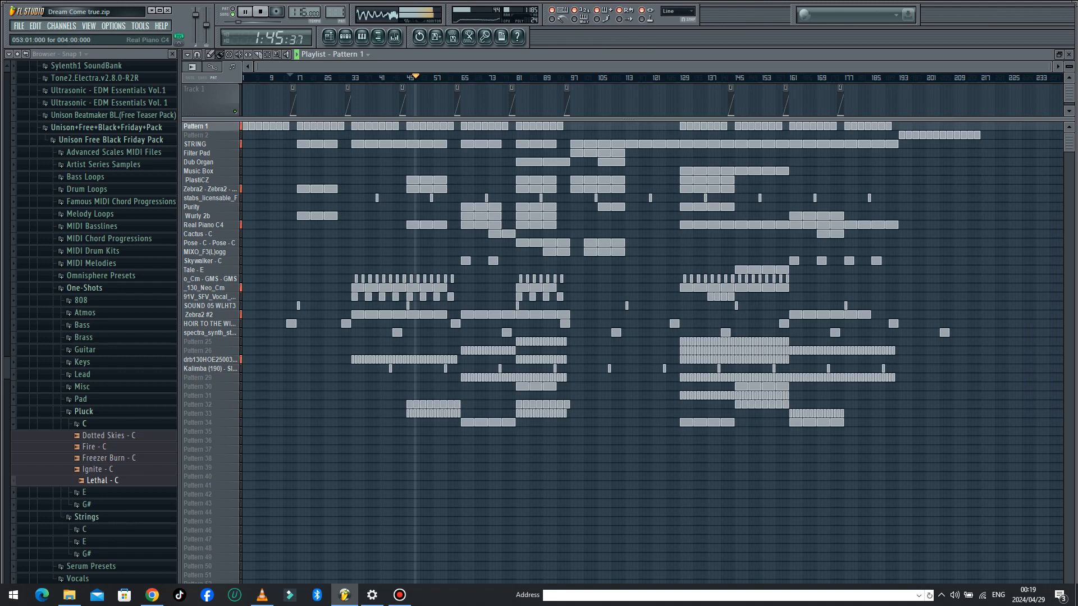
Open the Real Piano C4 pattern, find its channel in the step sequencer and return to the playlist
{"action": "double_click", "coordinate": [427, 225]}
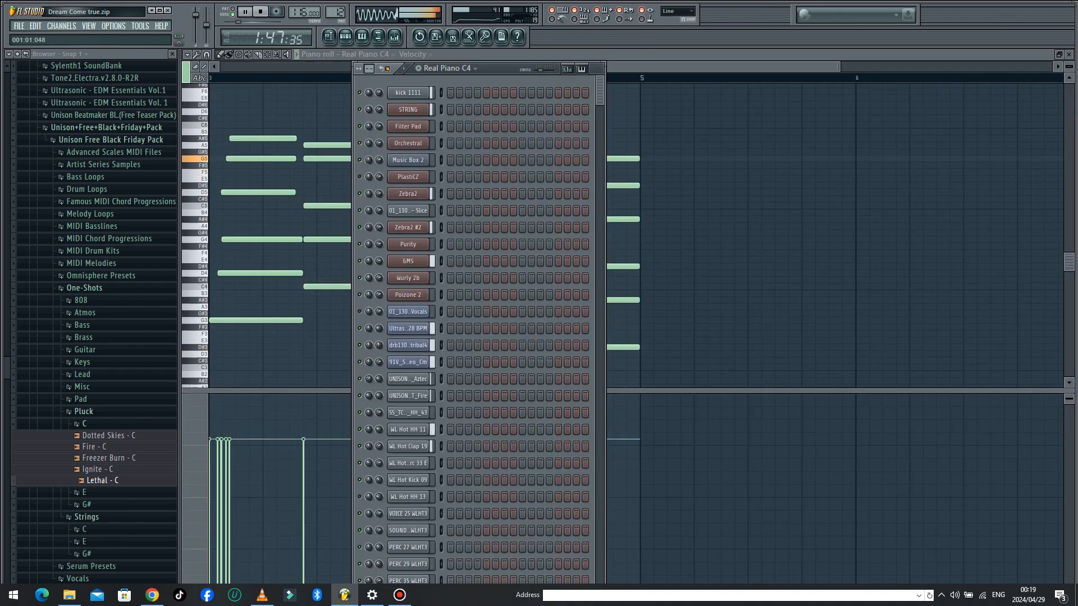
{"action": "scroll", "coordinate": [410, 329], "scroll_direction": "down", "scroll_amount": 10}
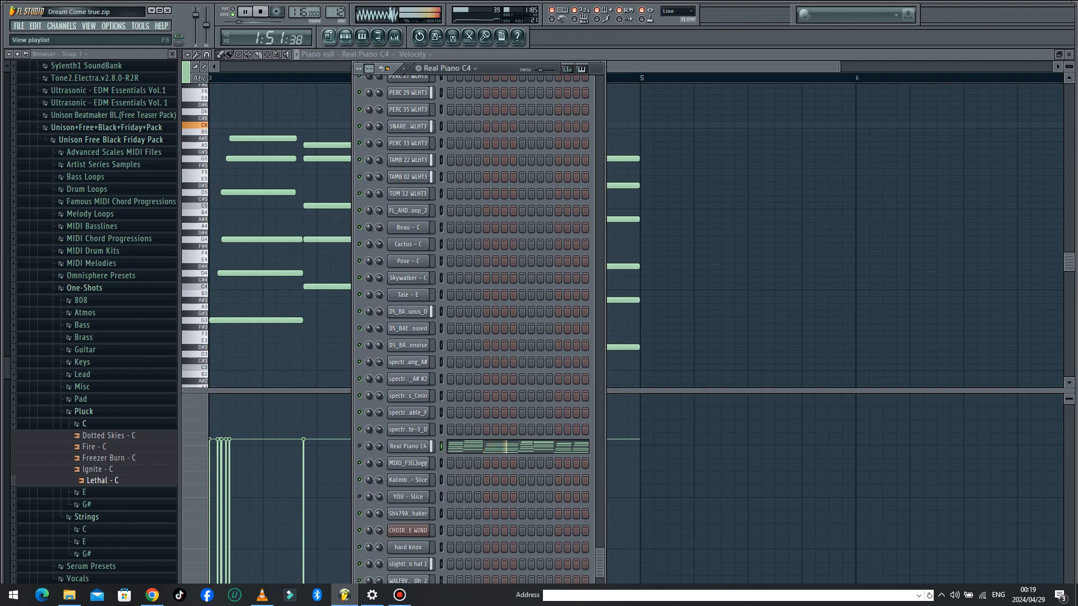
{"action": "key", "text": "F5"}
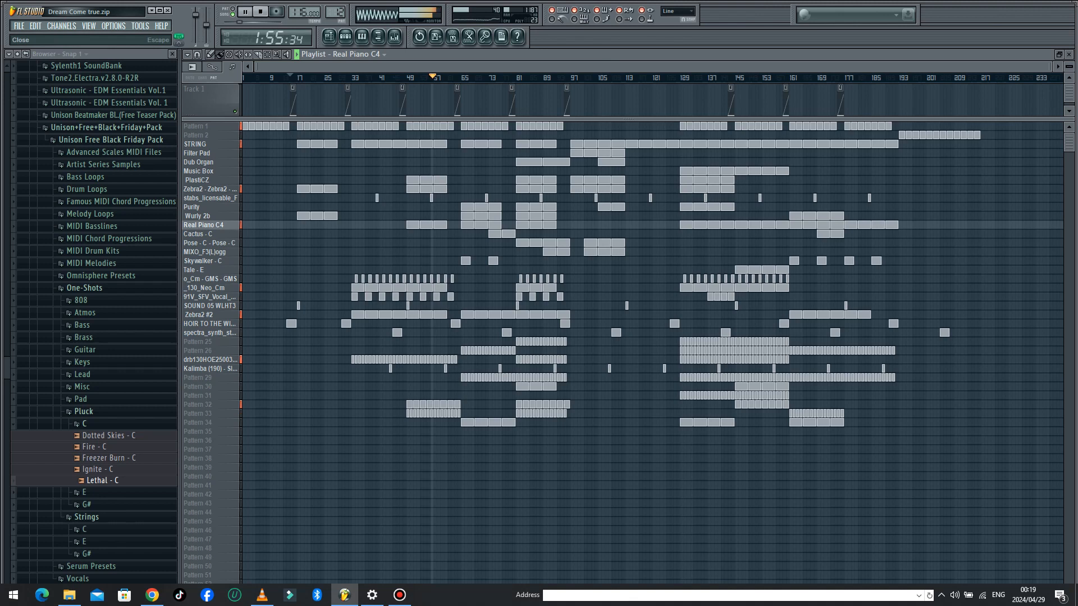
Show the vocal hook's volume envelope clip among the playlist tracks, inspect a TAMB track in the mixer, and return to the playlist
{"action": "left_click_drag", "start_coordinate": [1069, 66], "coordinate": [1069, 93]}
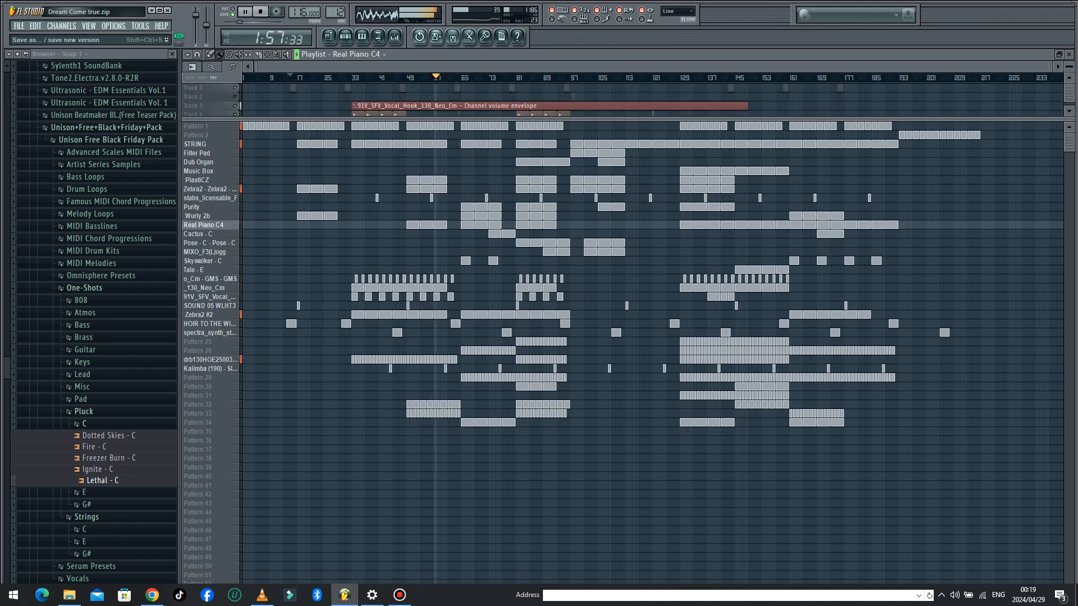
{"action": "left_click", "coordinate": [394, 37]}
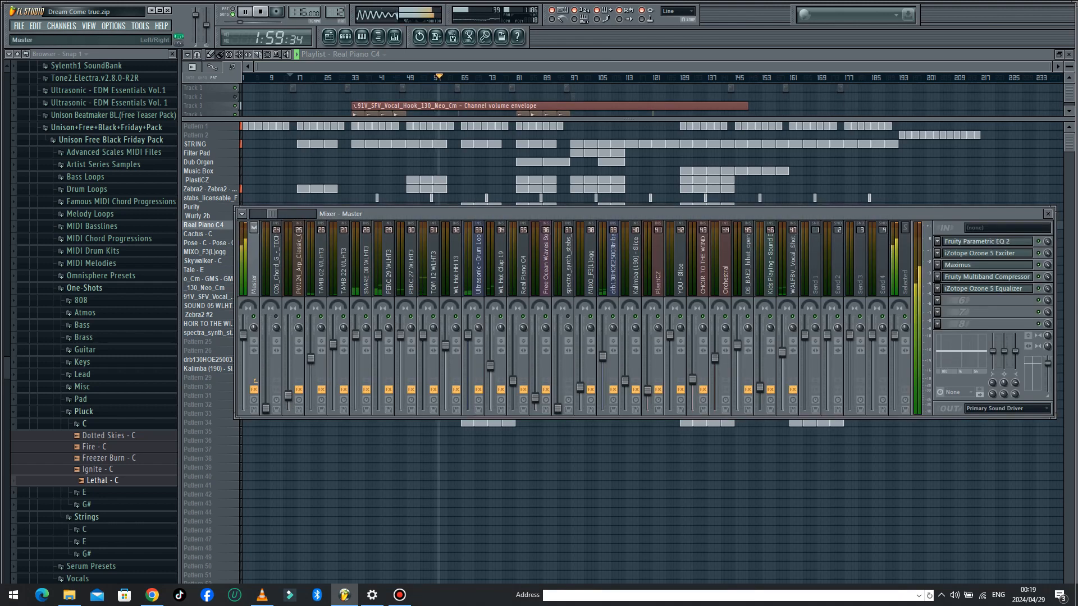
{"action": "left_click", "coordinate": [344, 264]}
{"action": "left_click", "coordinate": [329, 37]}
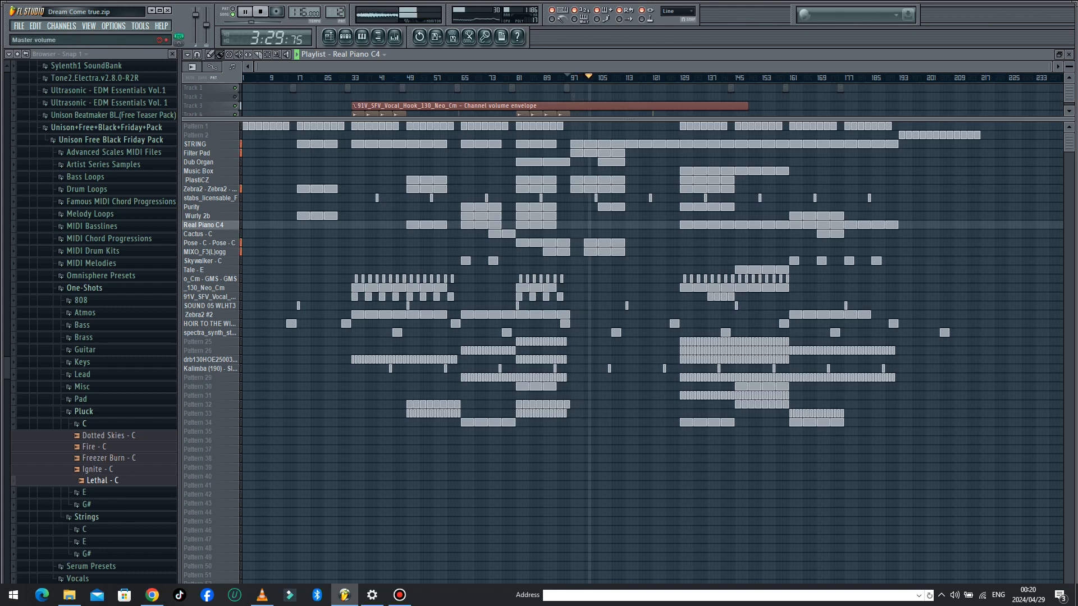
Lower the master volume during playback, and show the Filter Pad pattern's notes in the piano roll before returning to the playlist
{"action": "left_click_drag", "start_coordinate": [195, 14], "coordinate": [195, 40]}
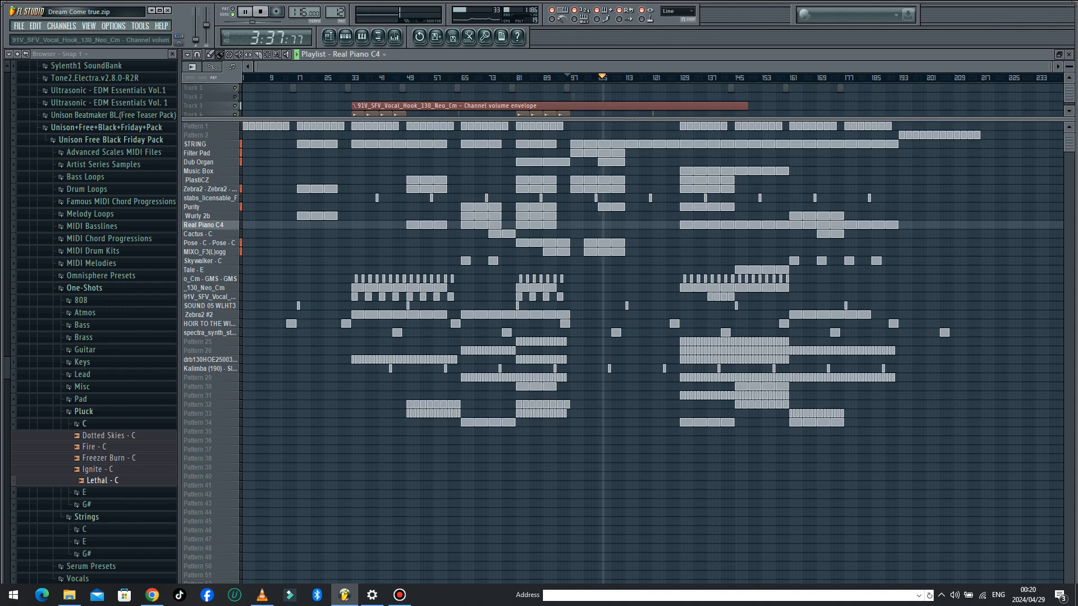
{"action": "double_click", "coordinate": [618, 153]}
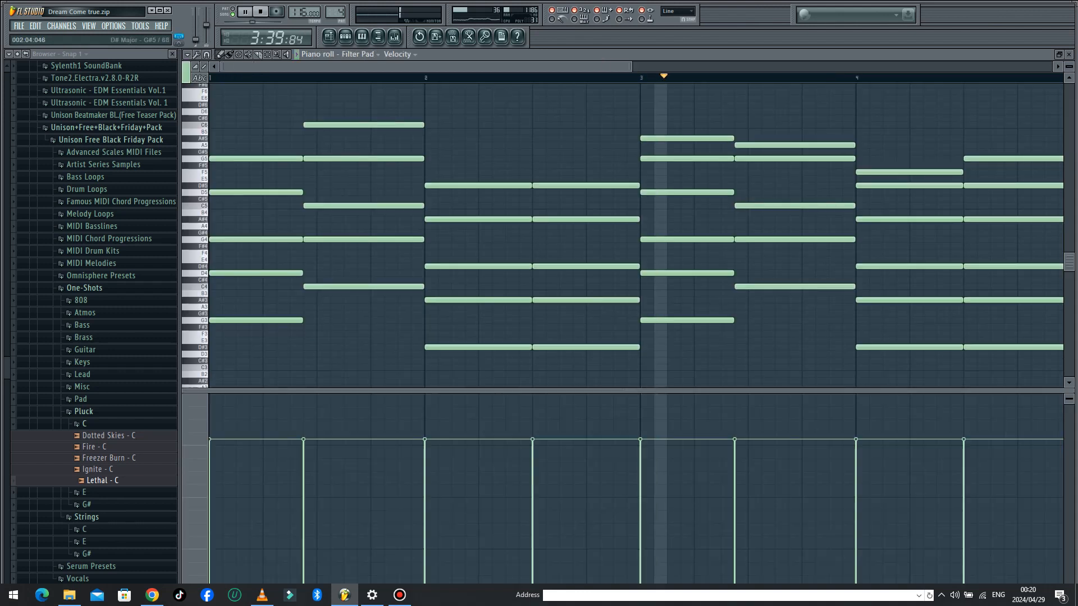
{"action": "left_click", "coordinate": [329, 37]}
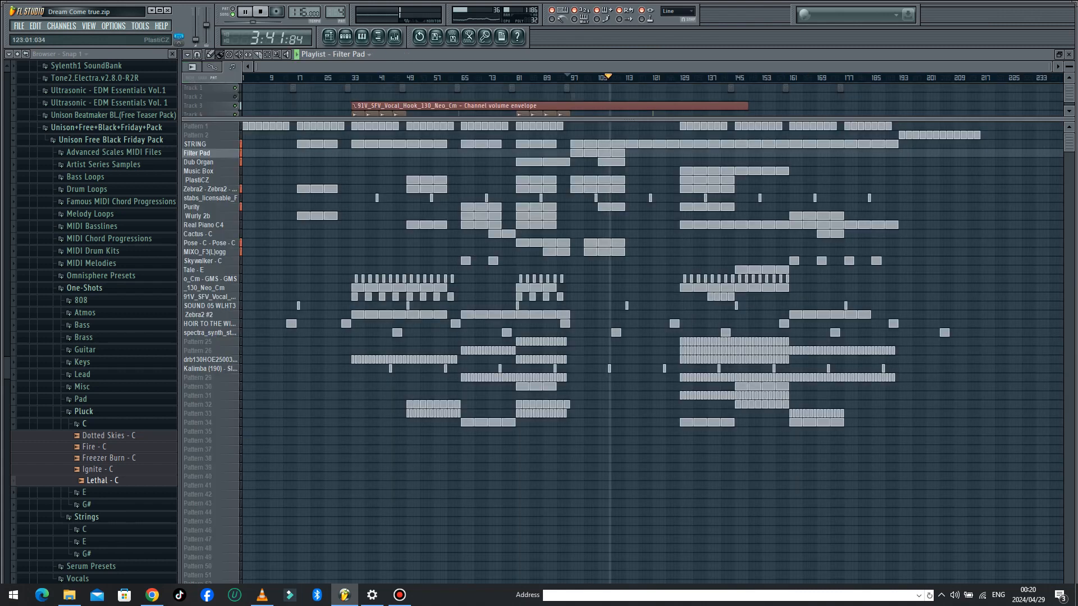